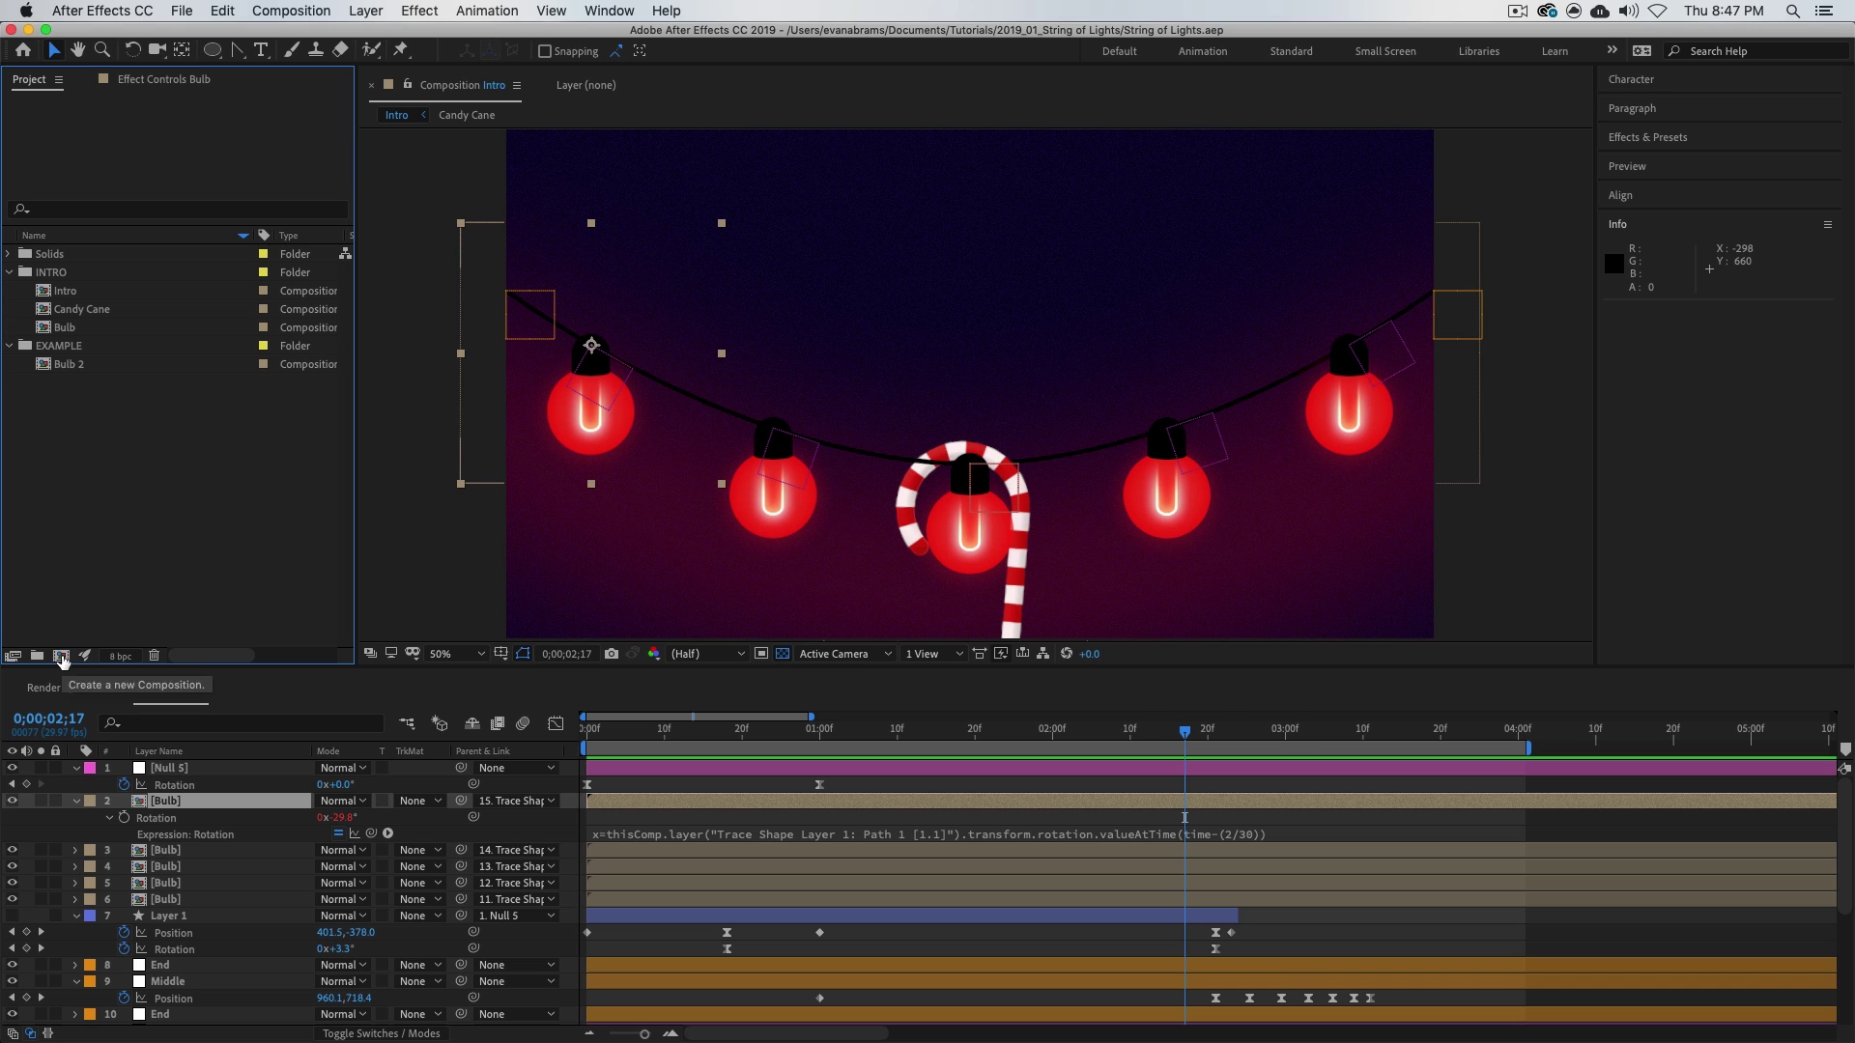
- Create a 1920x1080 composition named Example and turn on the proportional grid
click(60, 657)
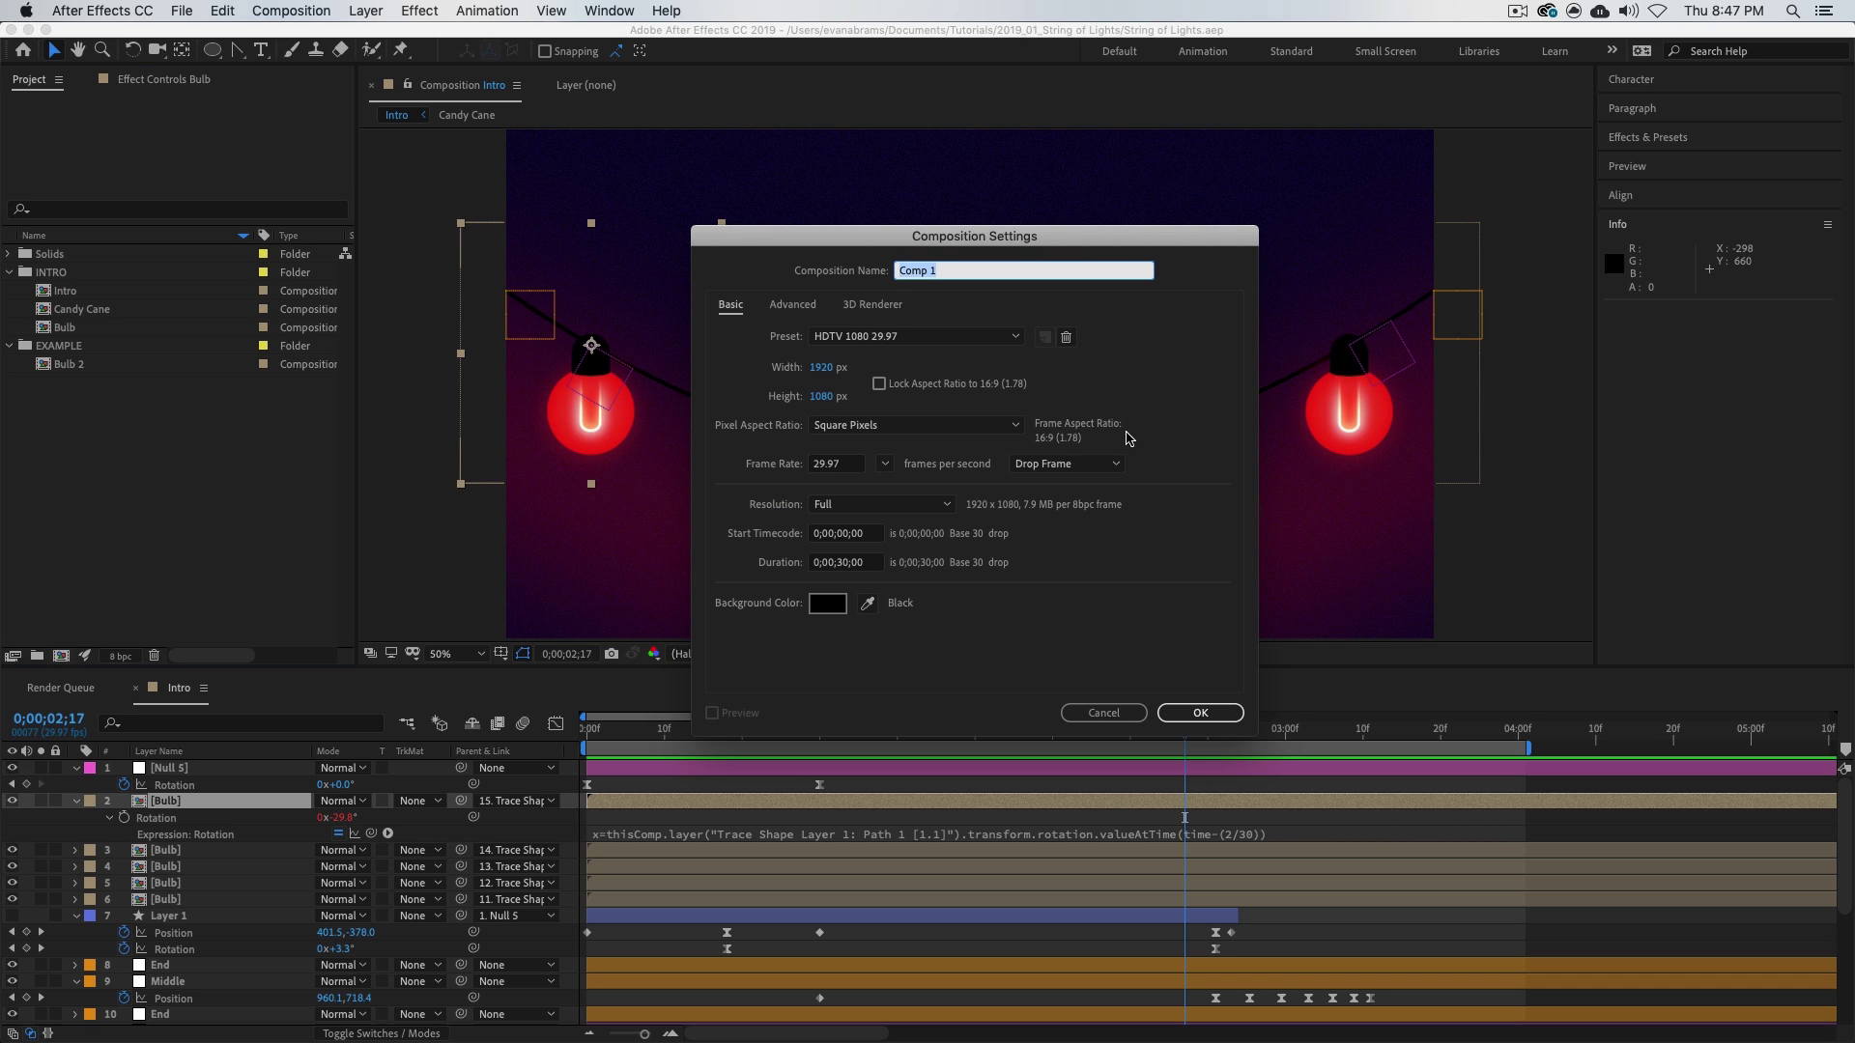
text(Example)
click(1196, 713)
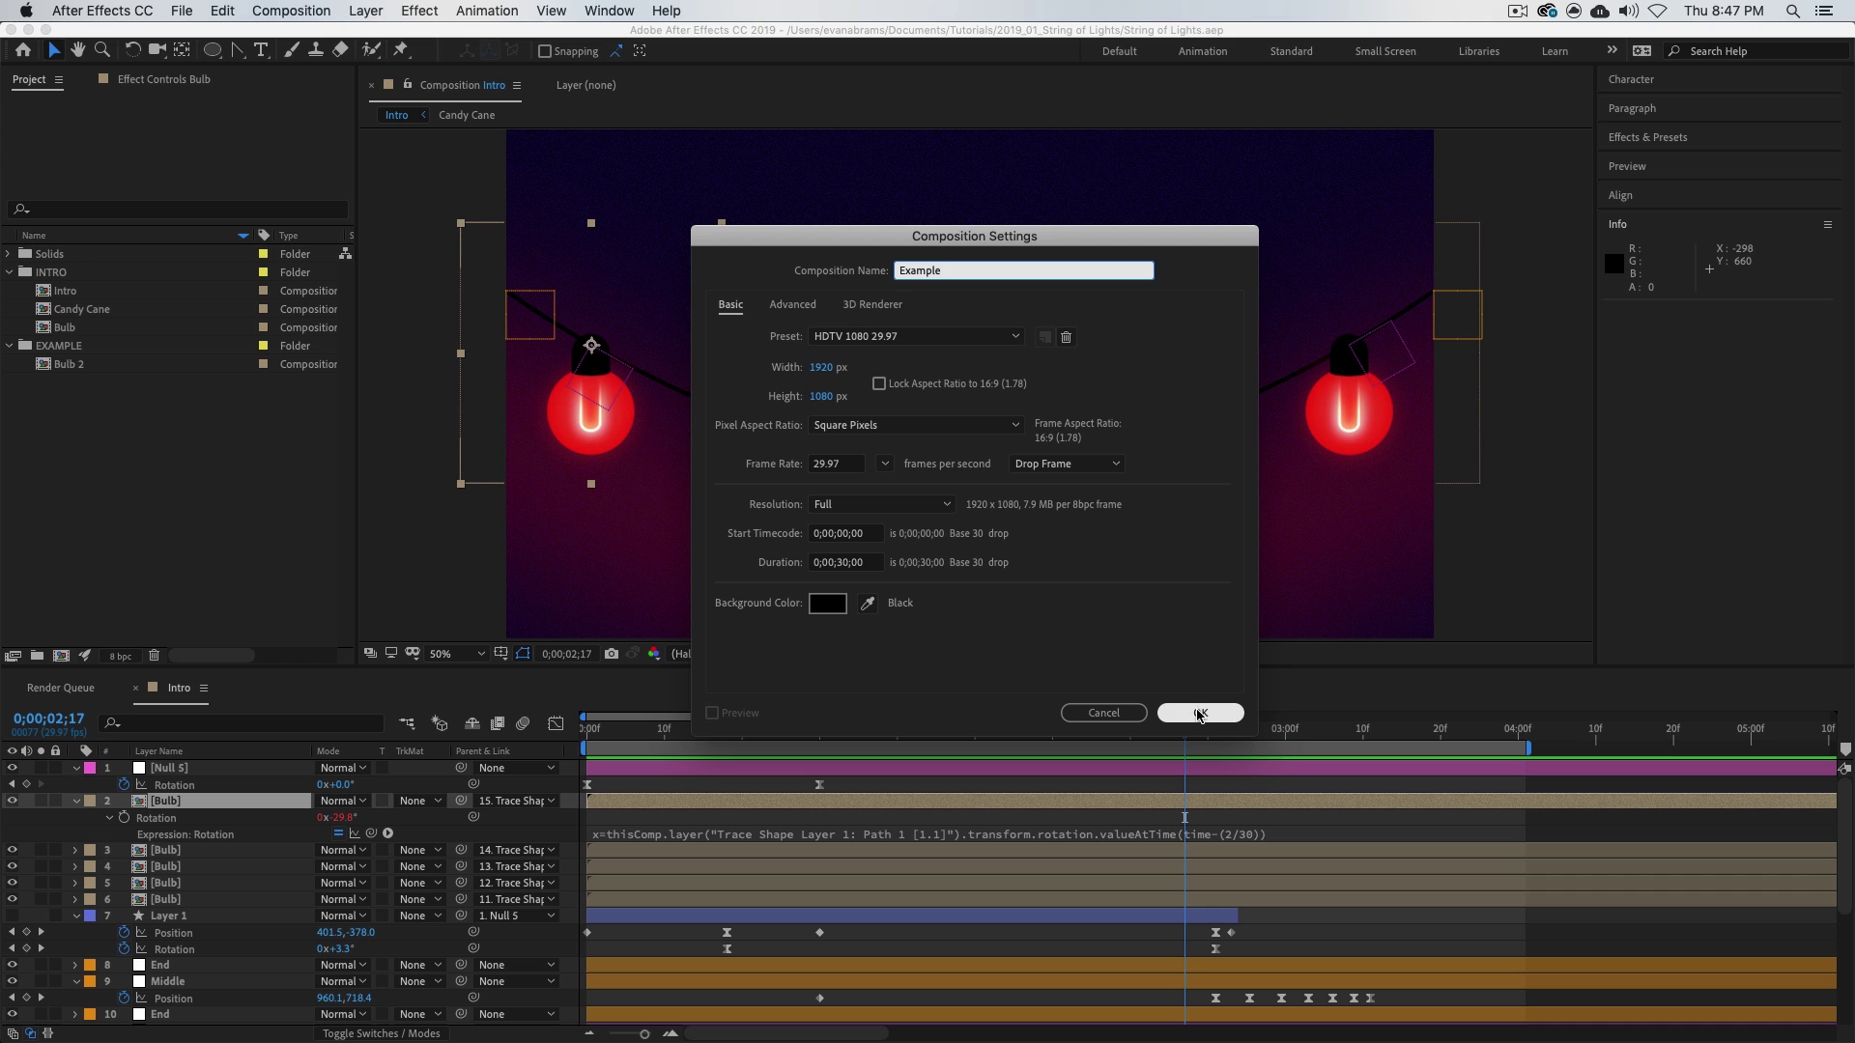
click(1198, 713)
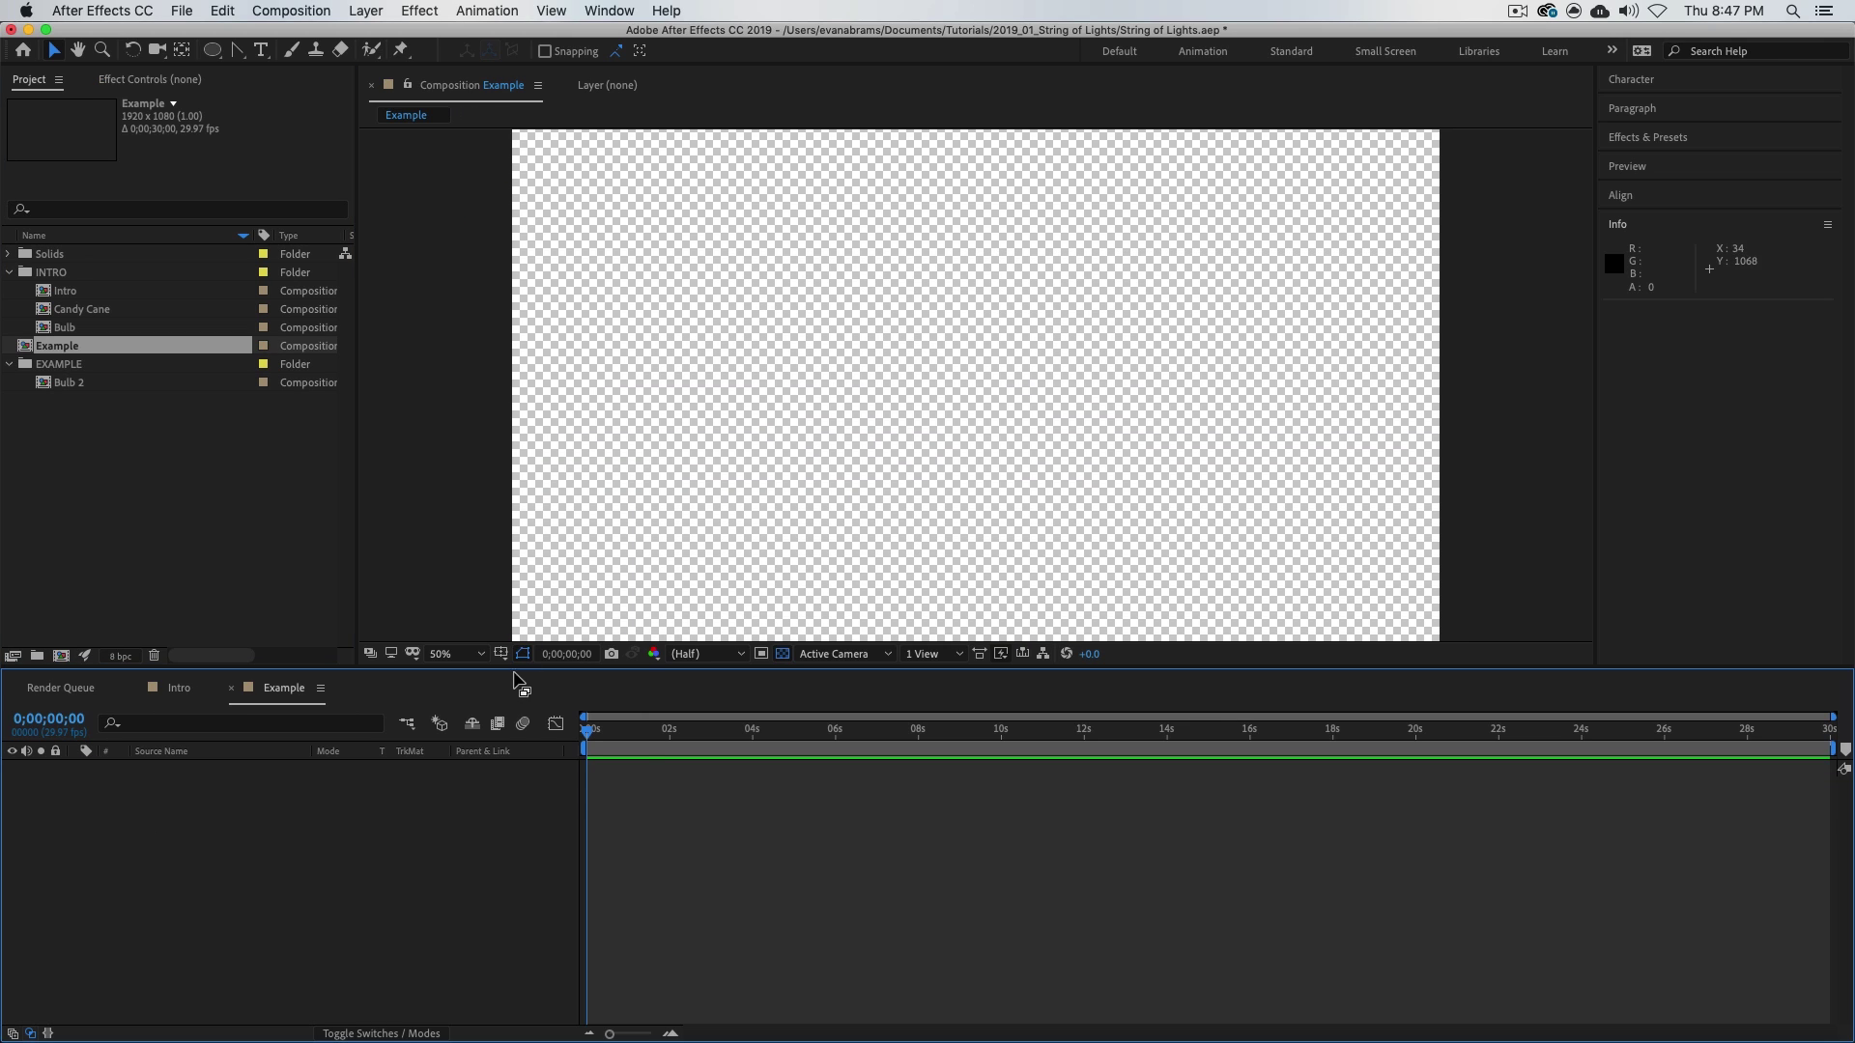
click(501, 654)
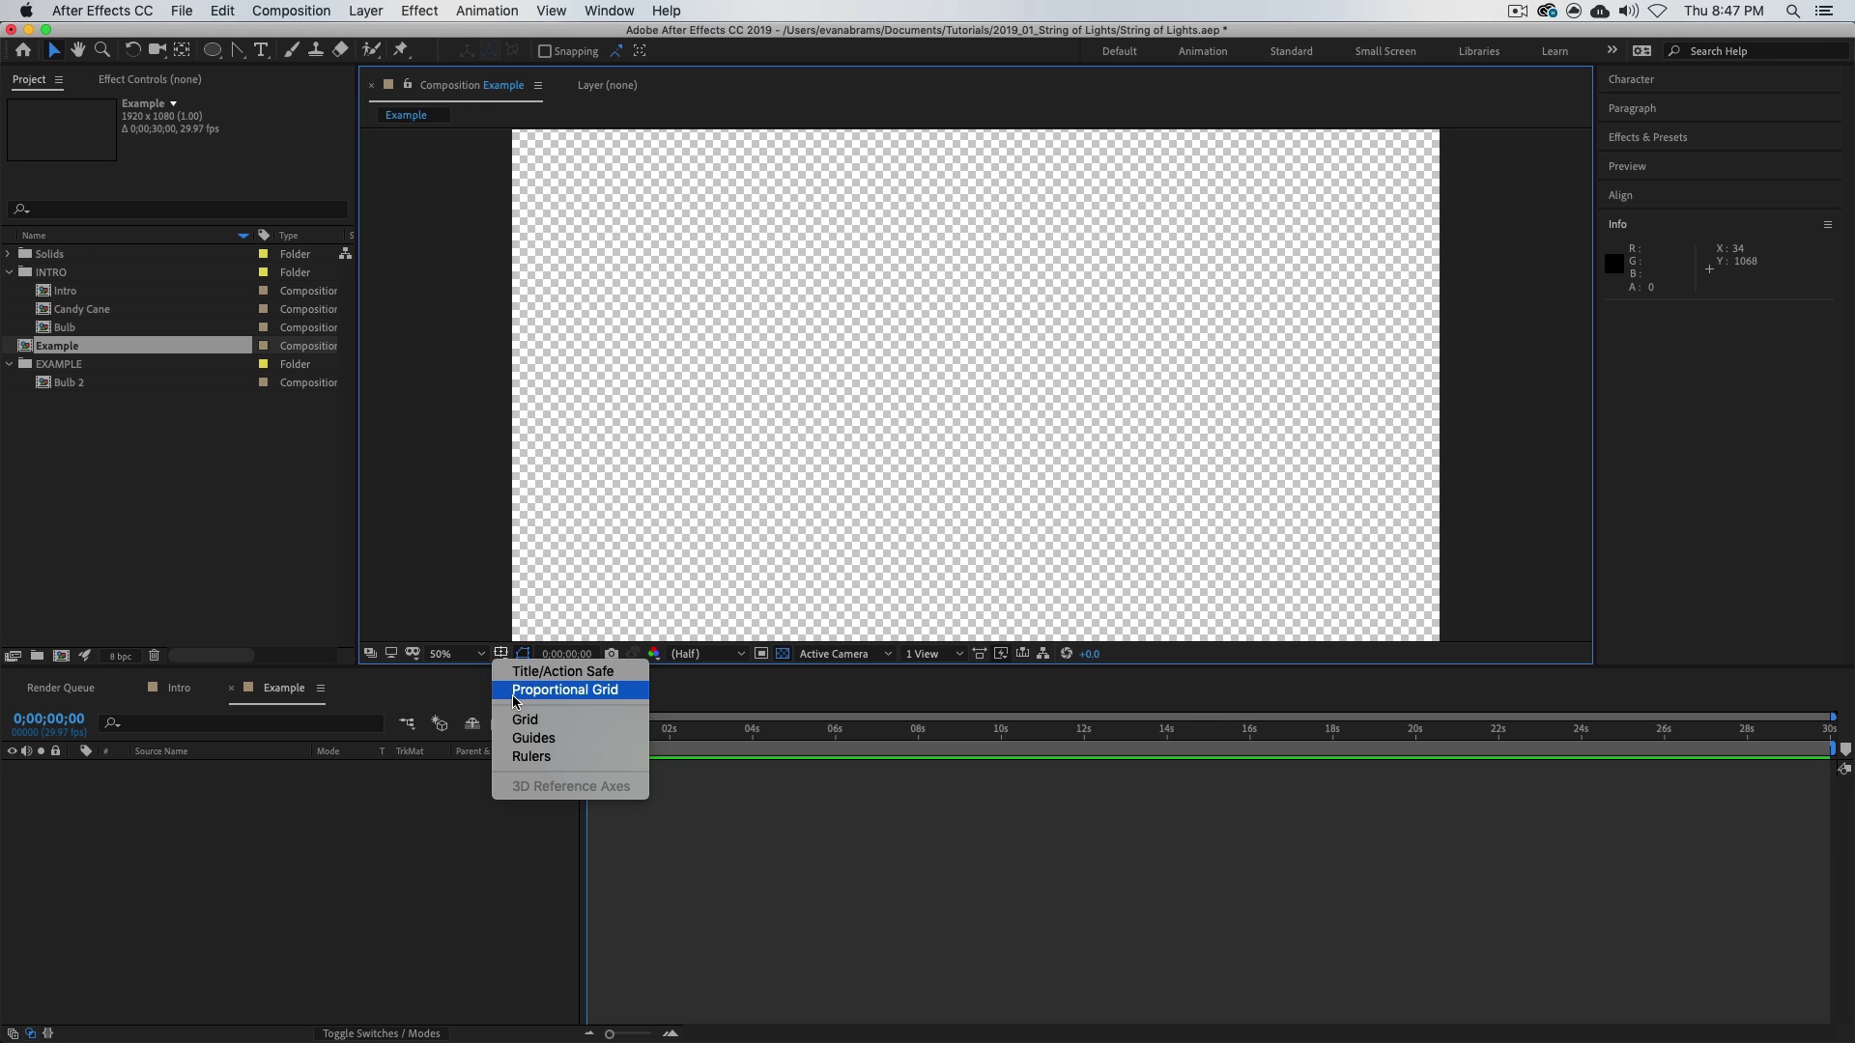
click(515, 692)
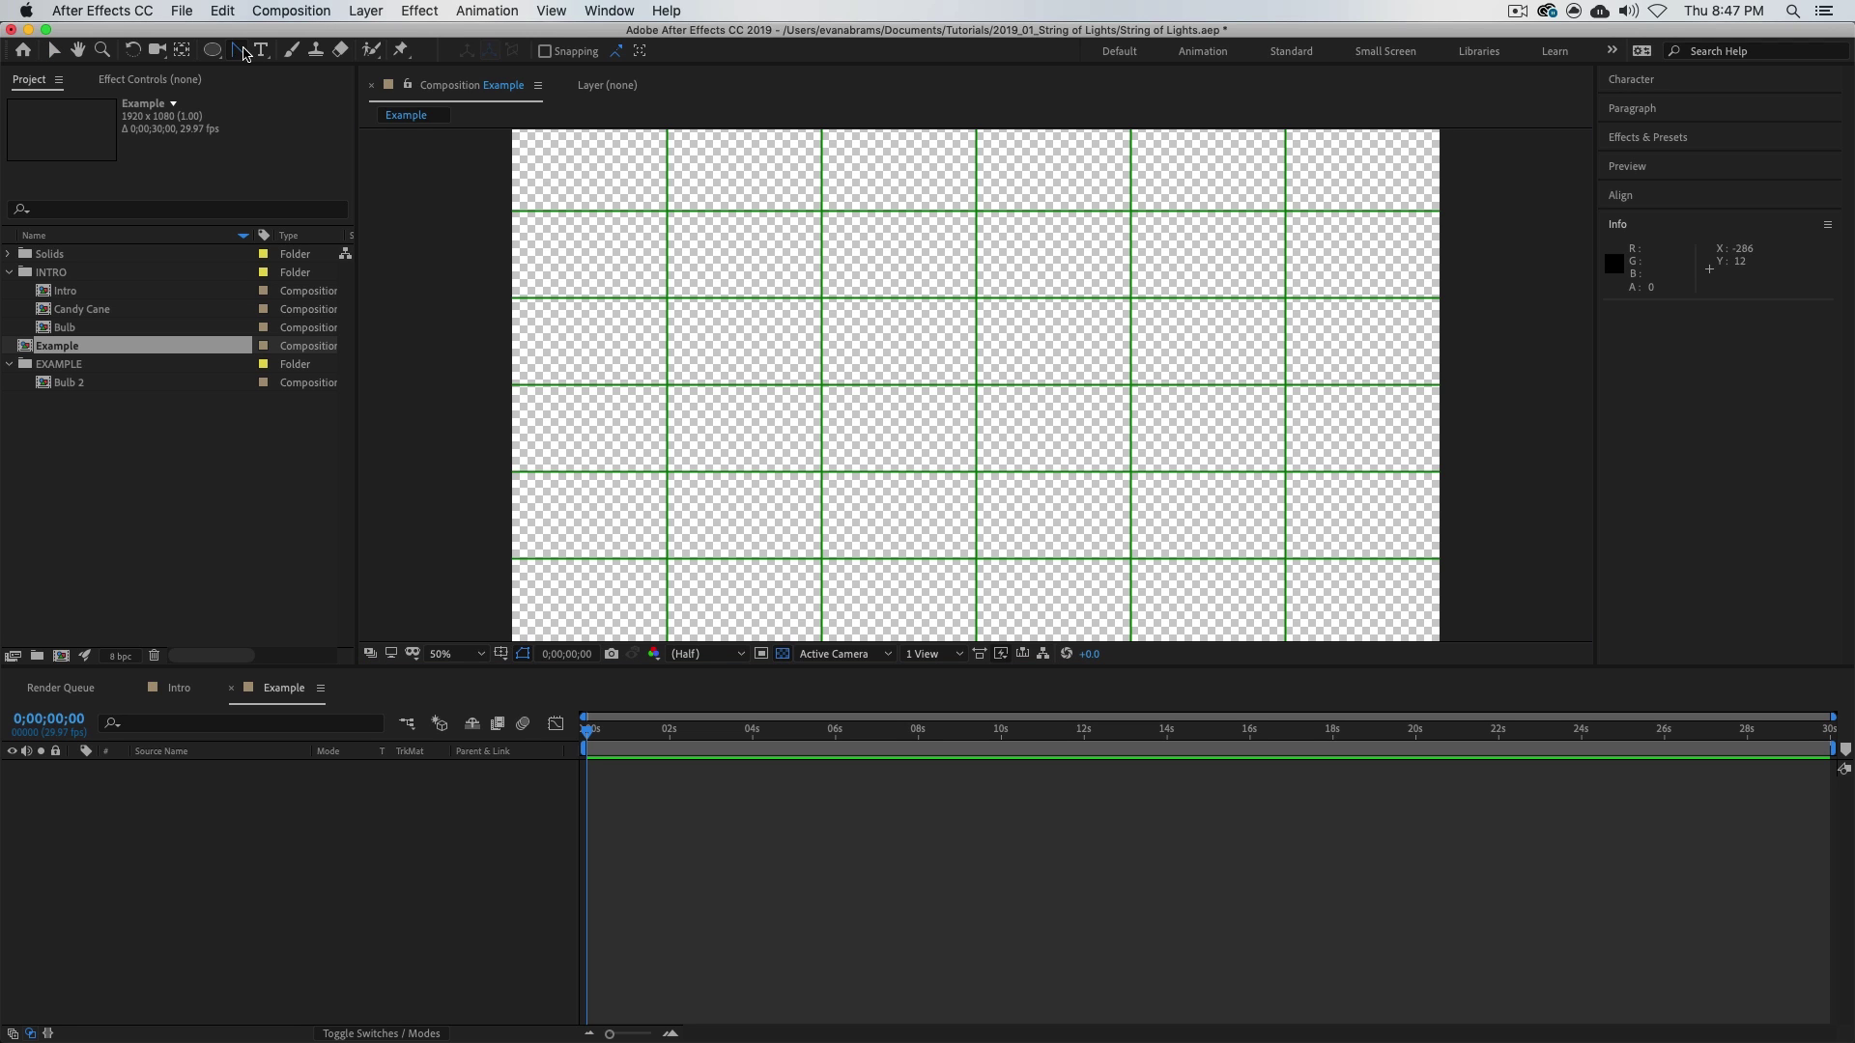
- Draw a straight three-point horizontal line across the full frame width with the Pen tool
click(237, 49)
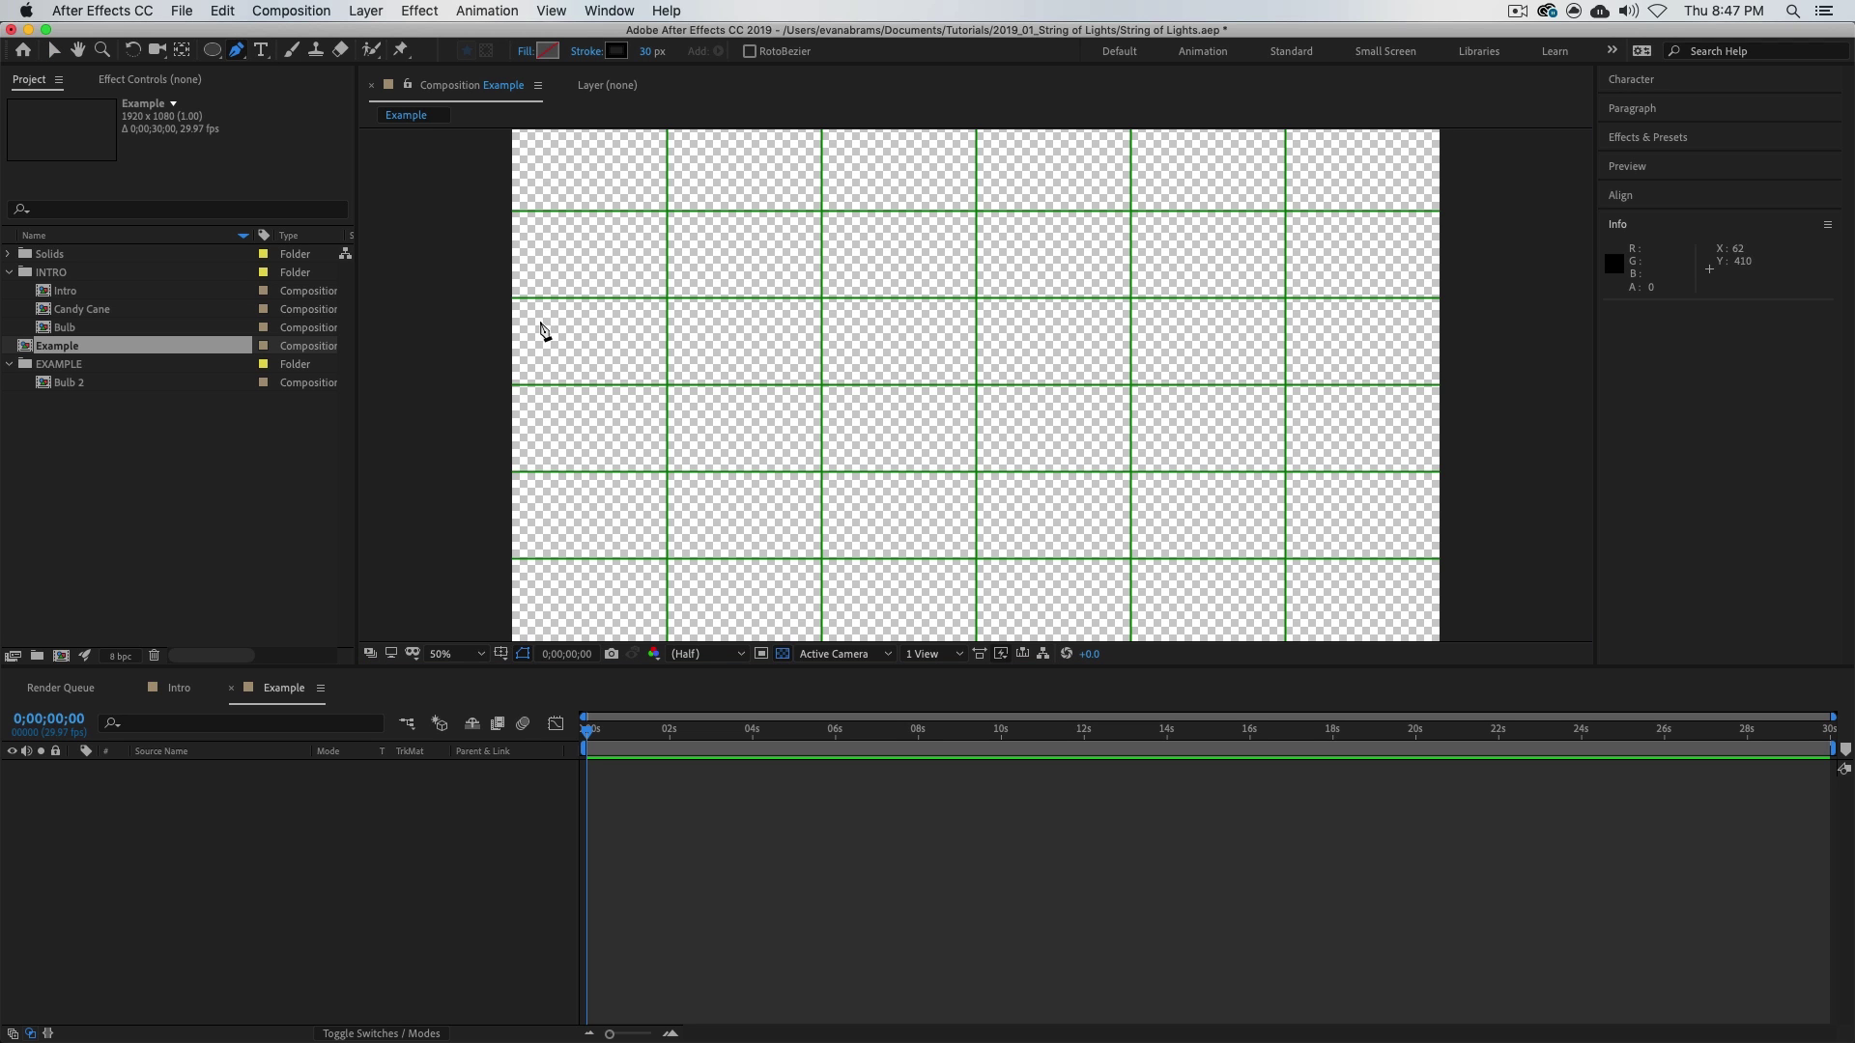
click(504, 299)
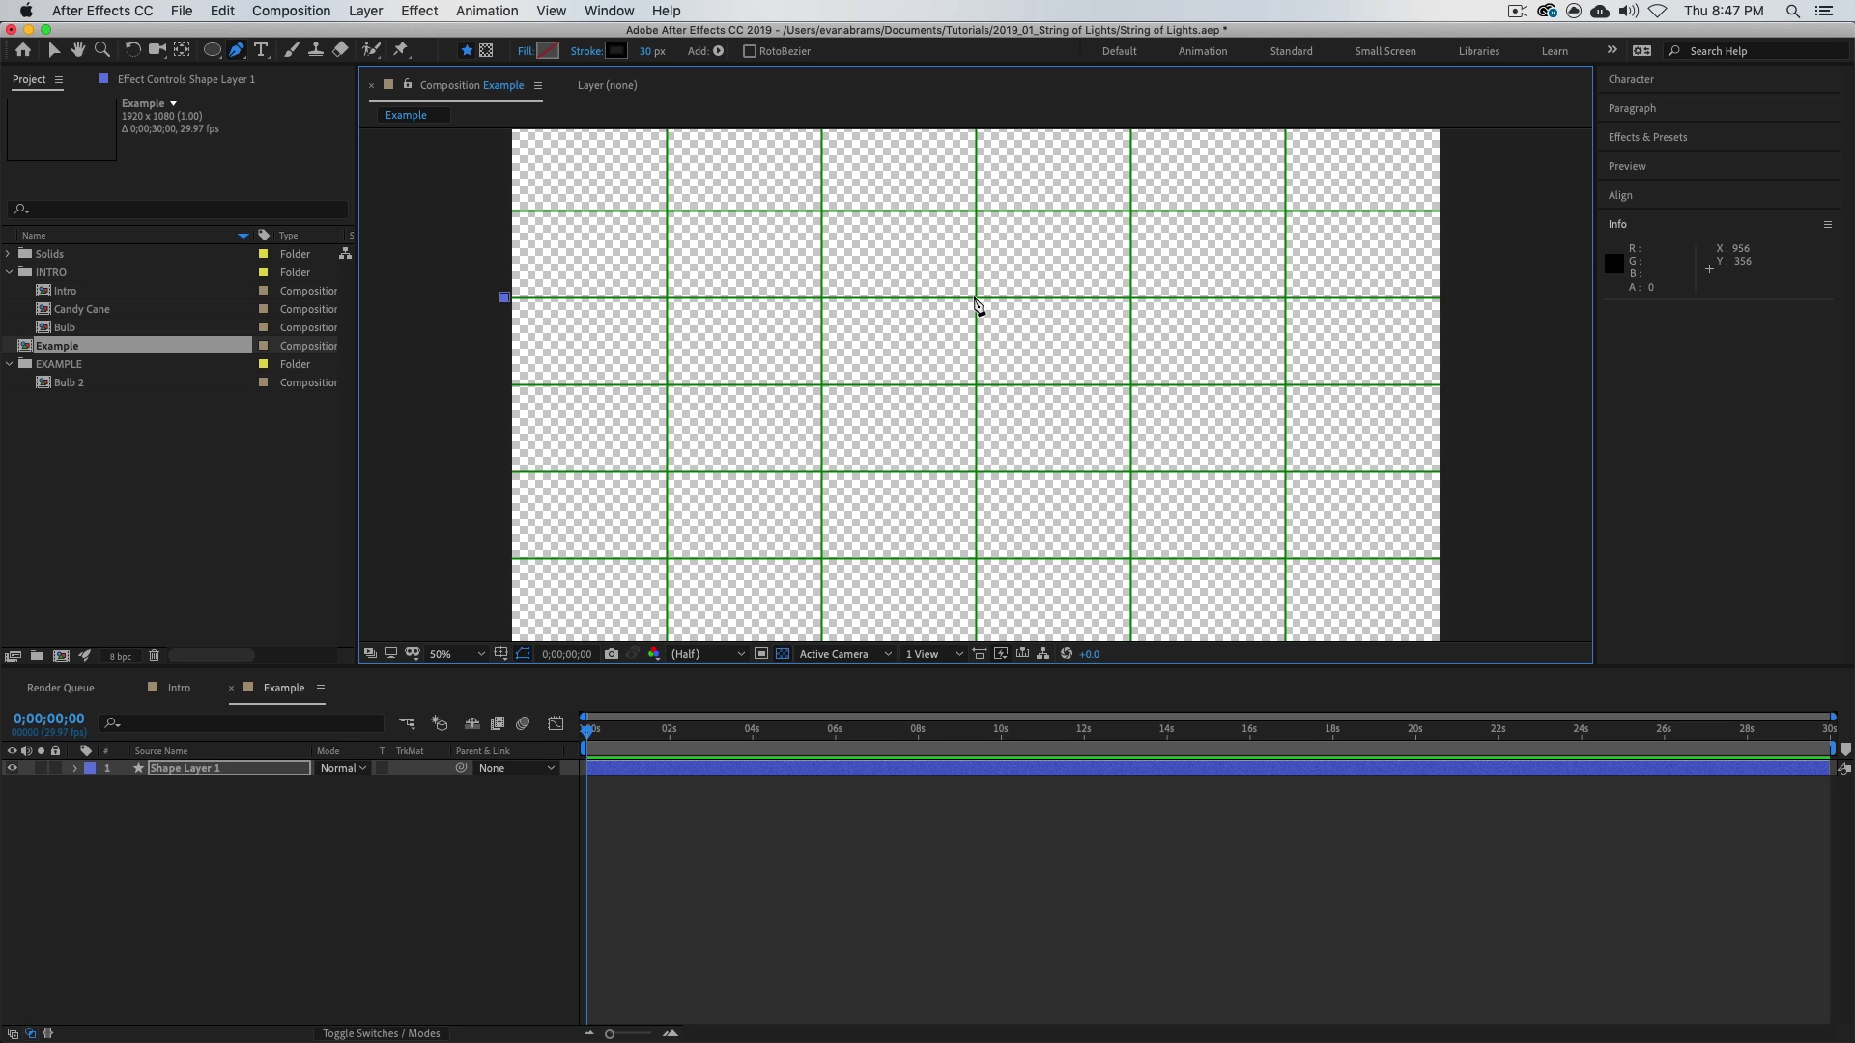
click(975, 298)
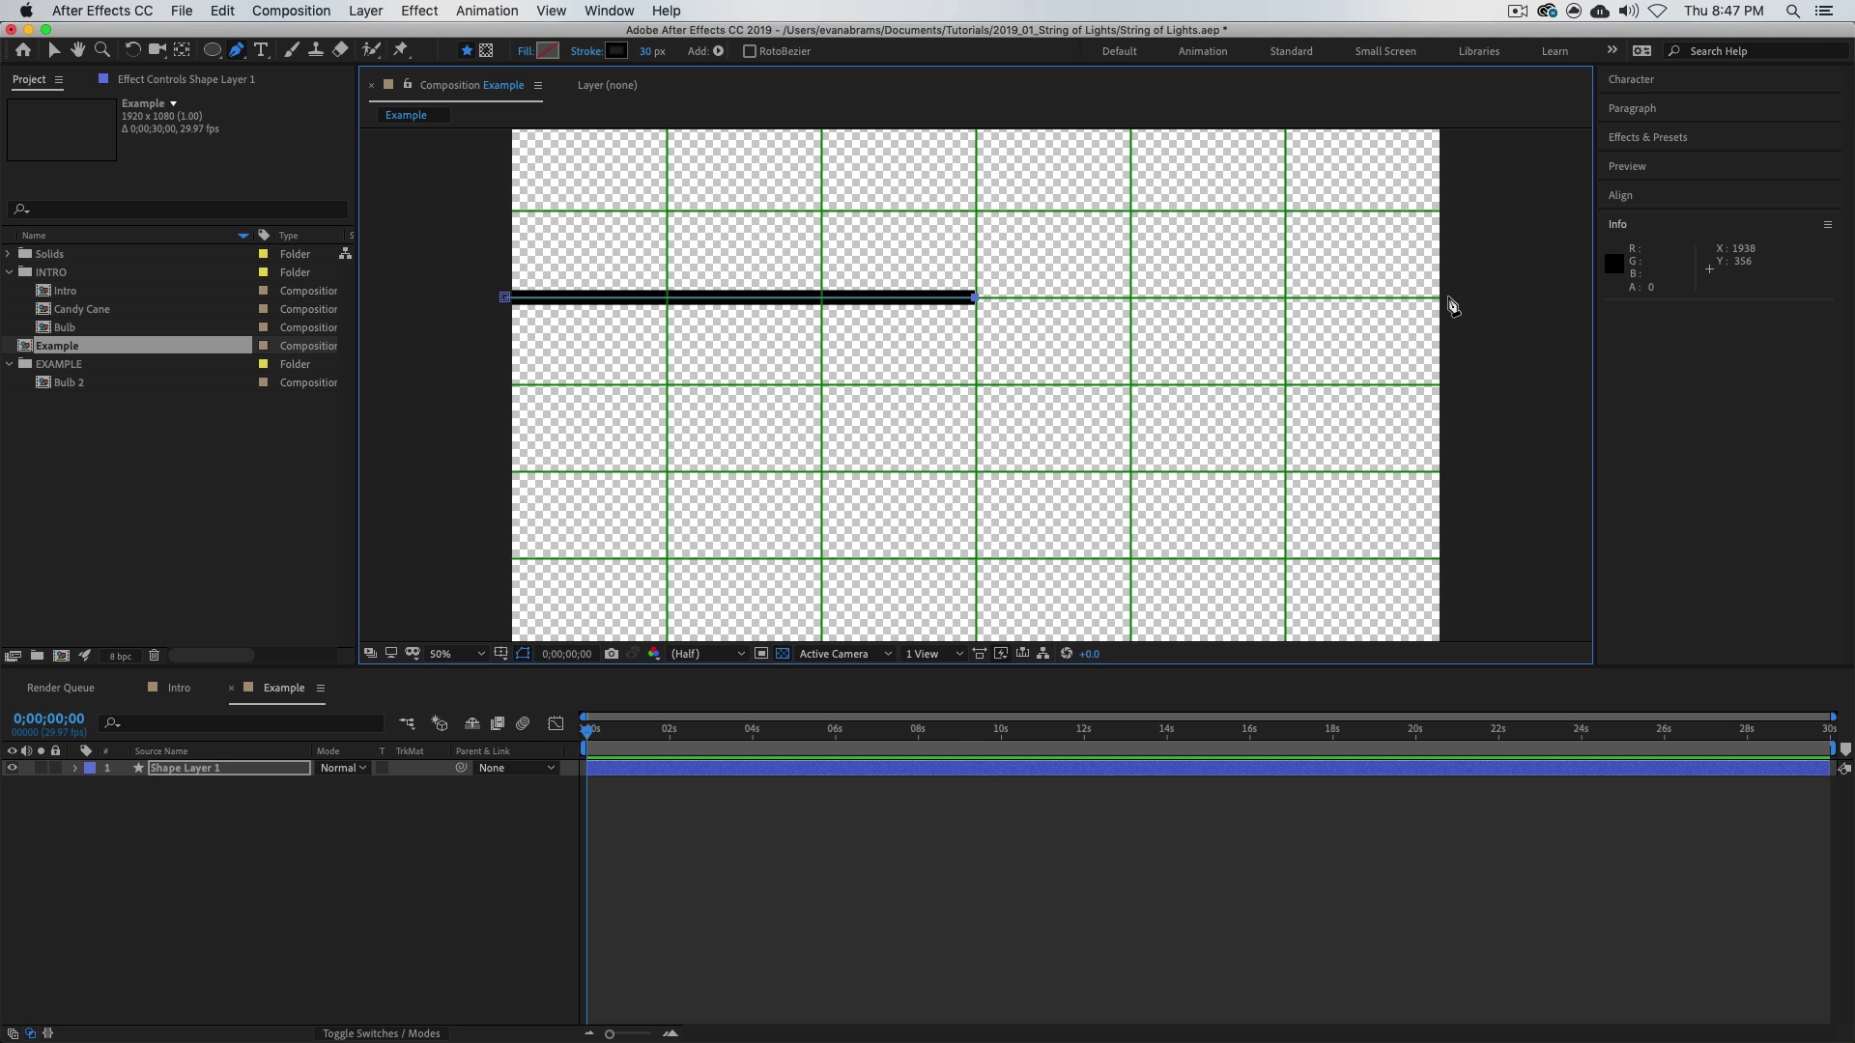
click(1440, 301)
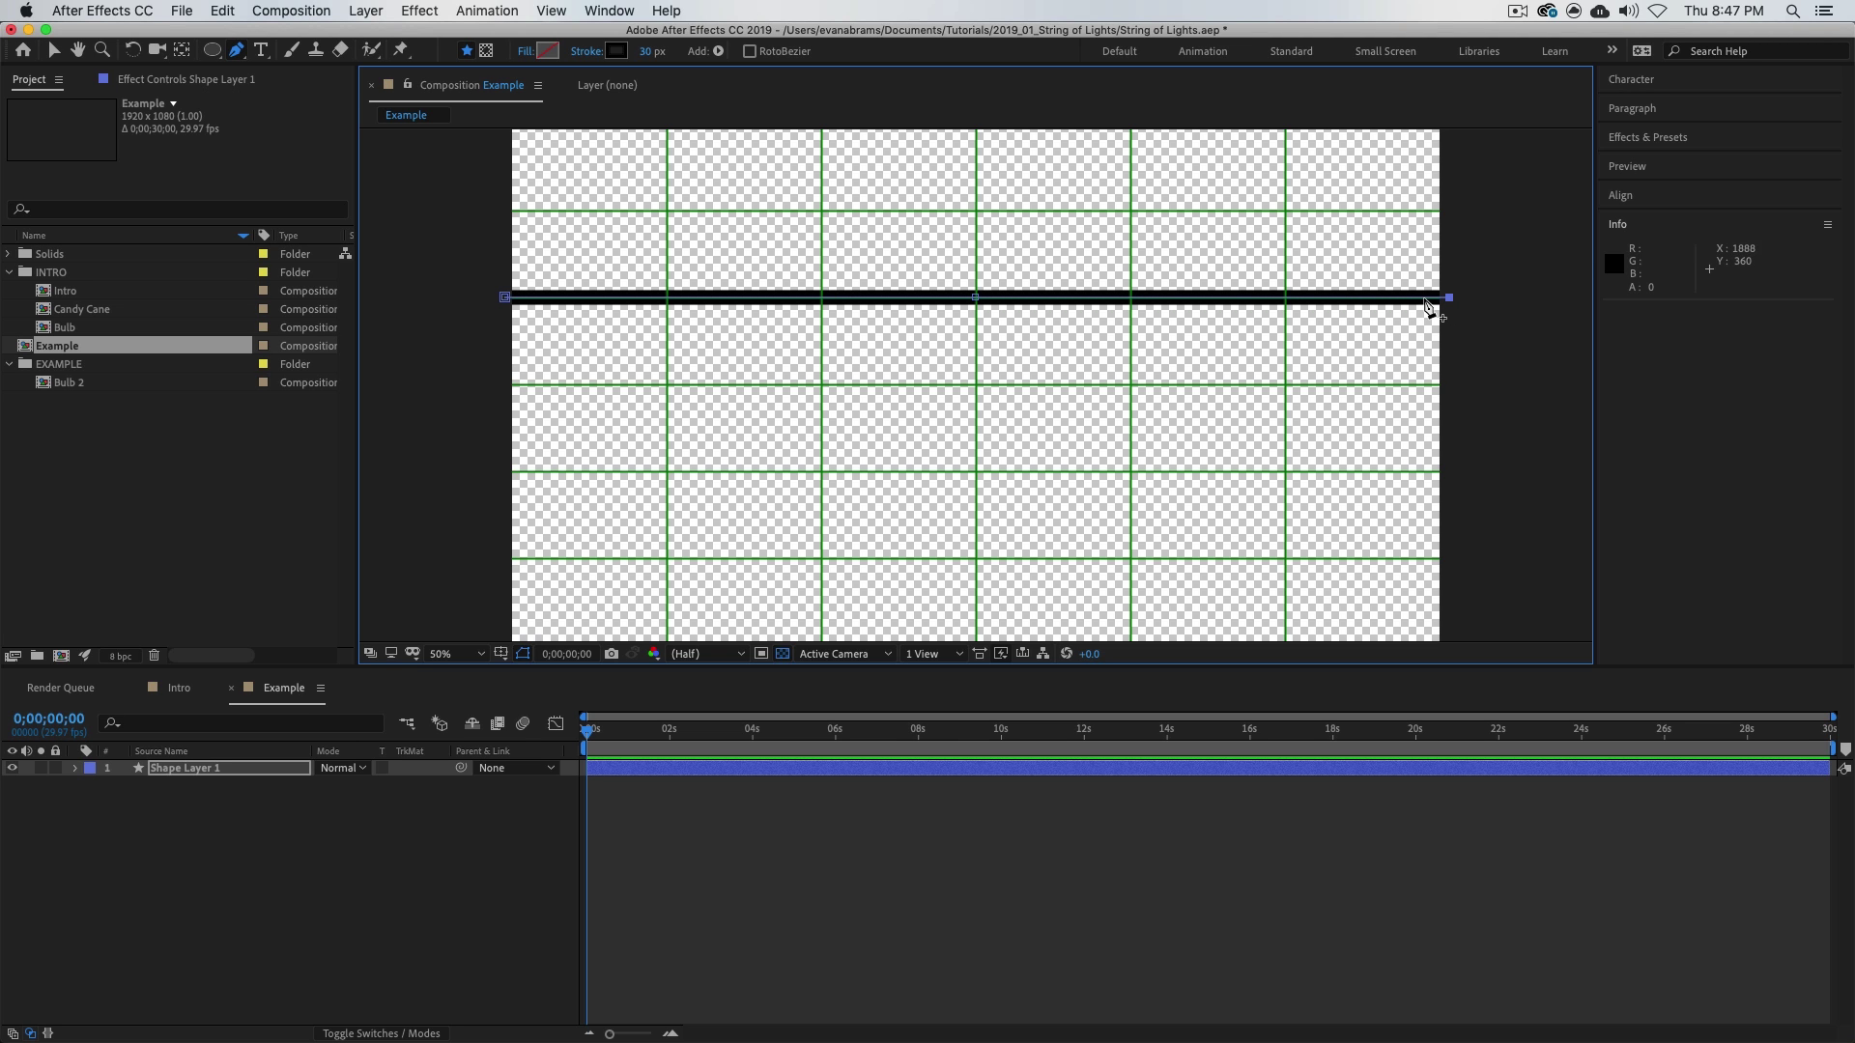
key(v)
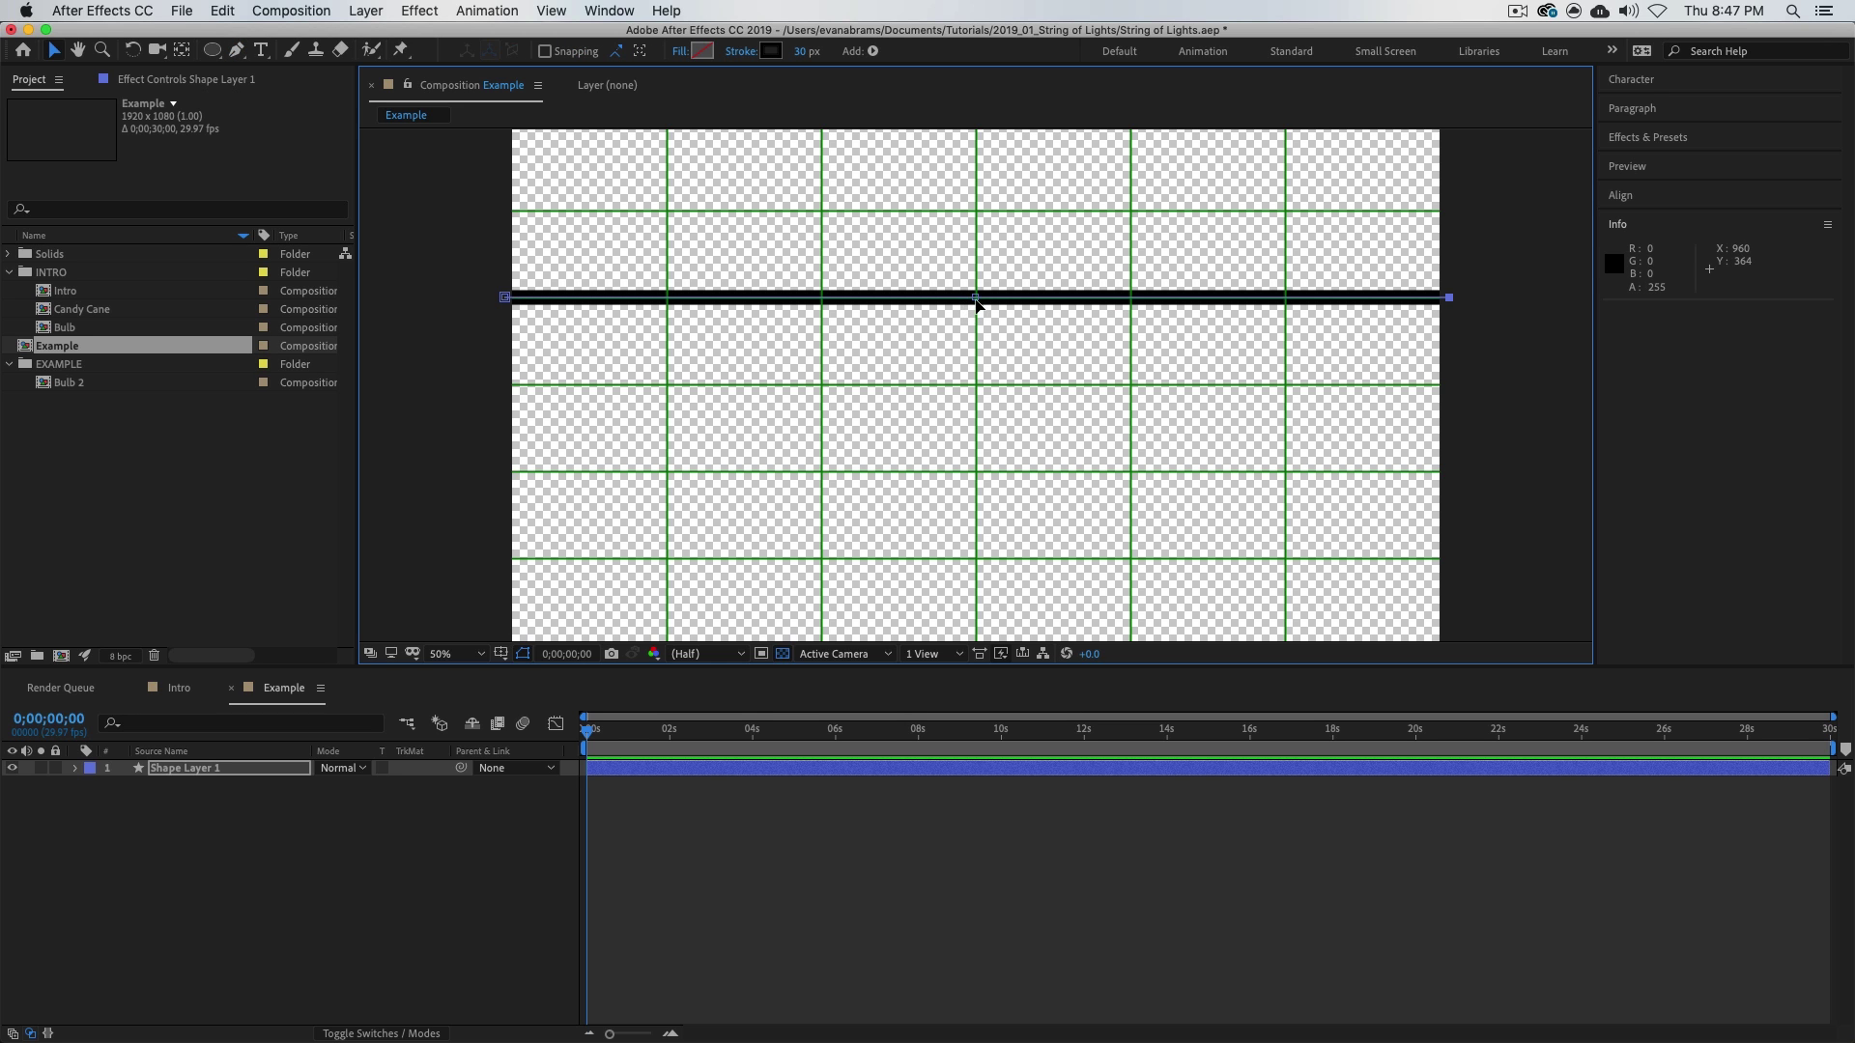
- Pull the line's middle point down into a deep V and reveal Shape Layer 1's Path property
drag(976, 300, 976, 482)
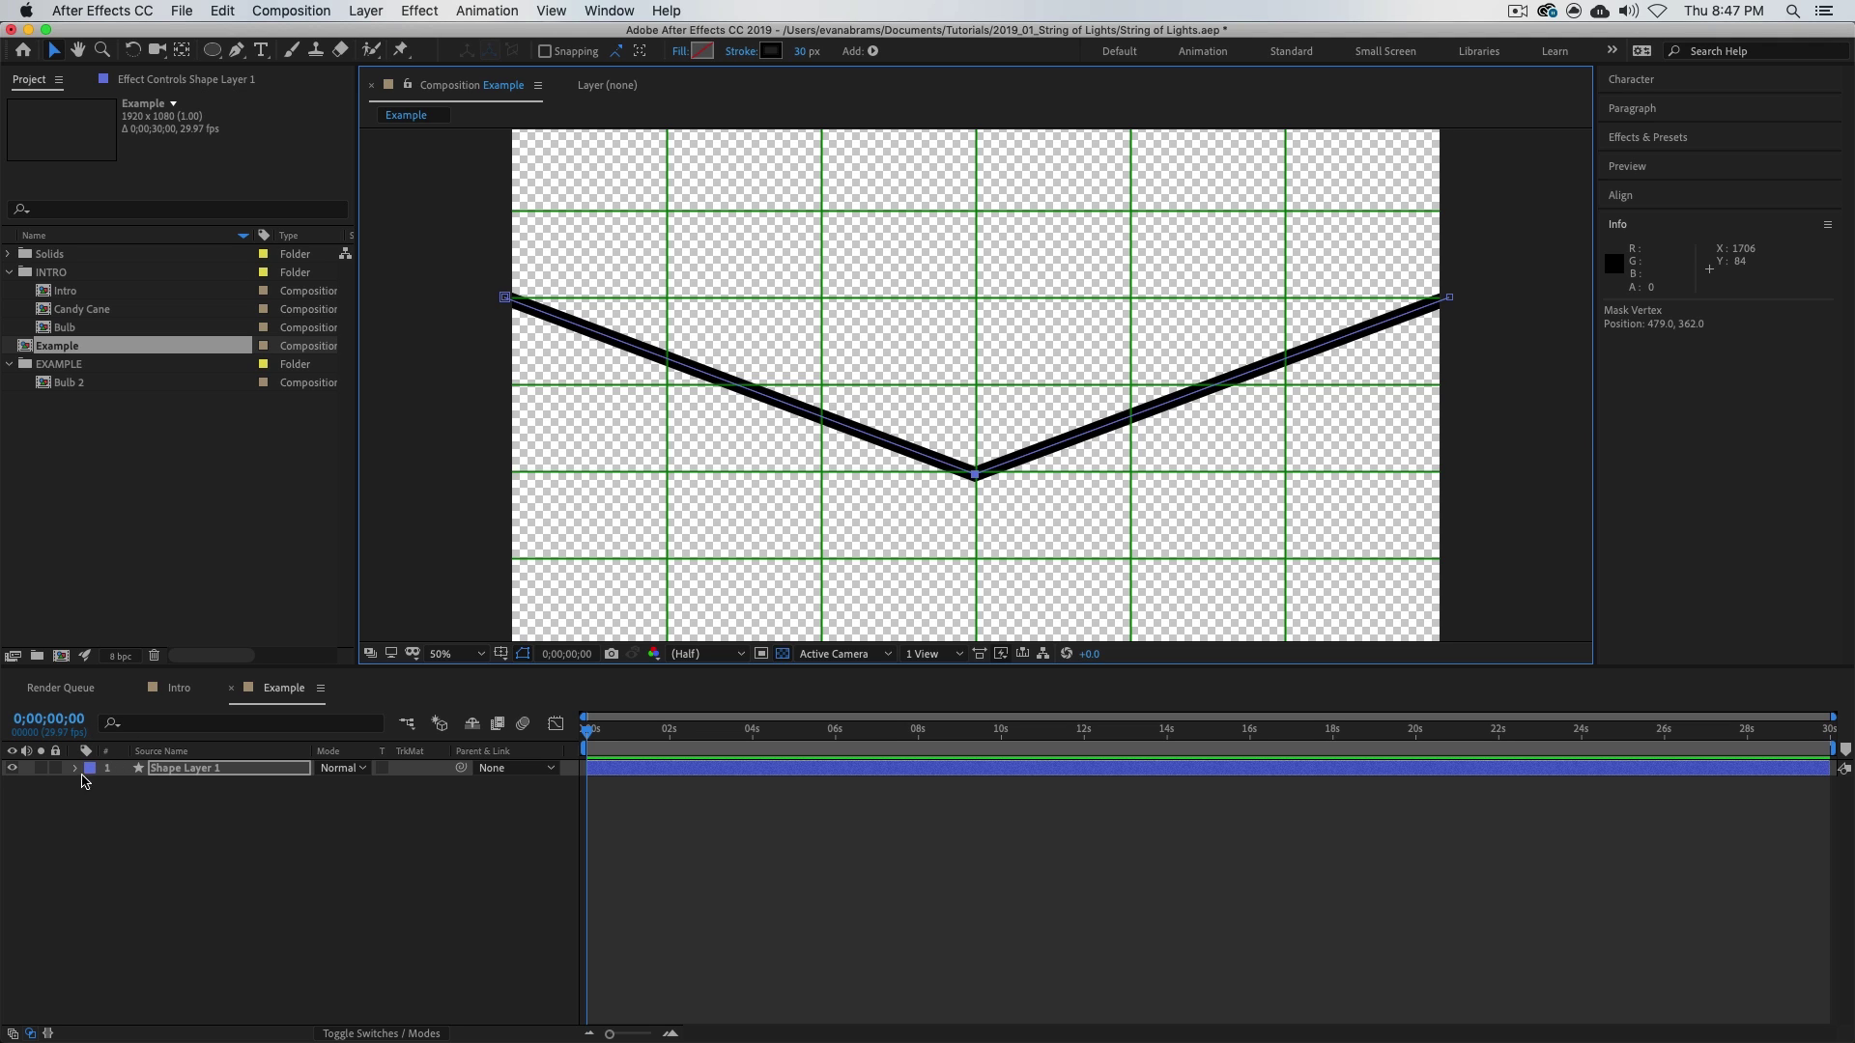
click(75, 768)
click(93, 786)
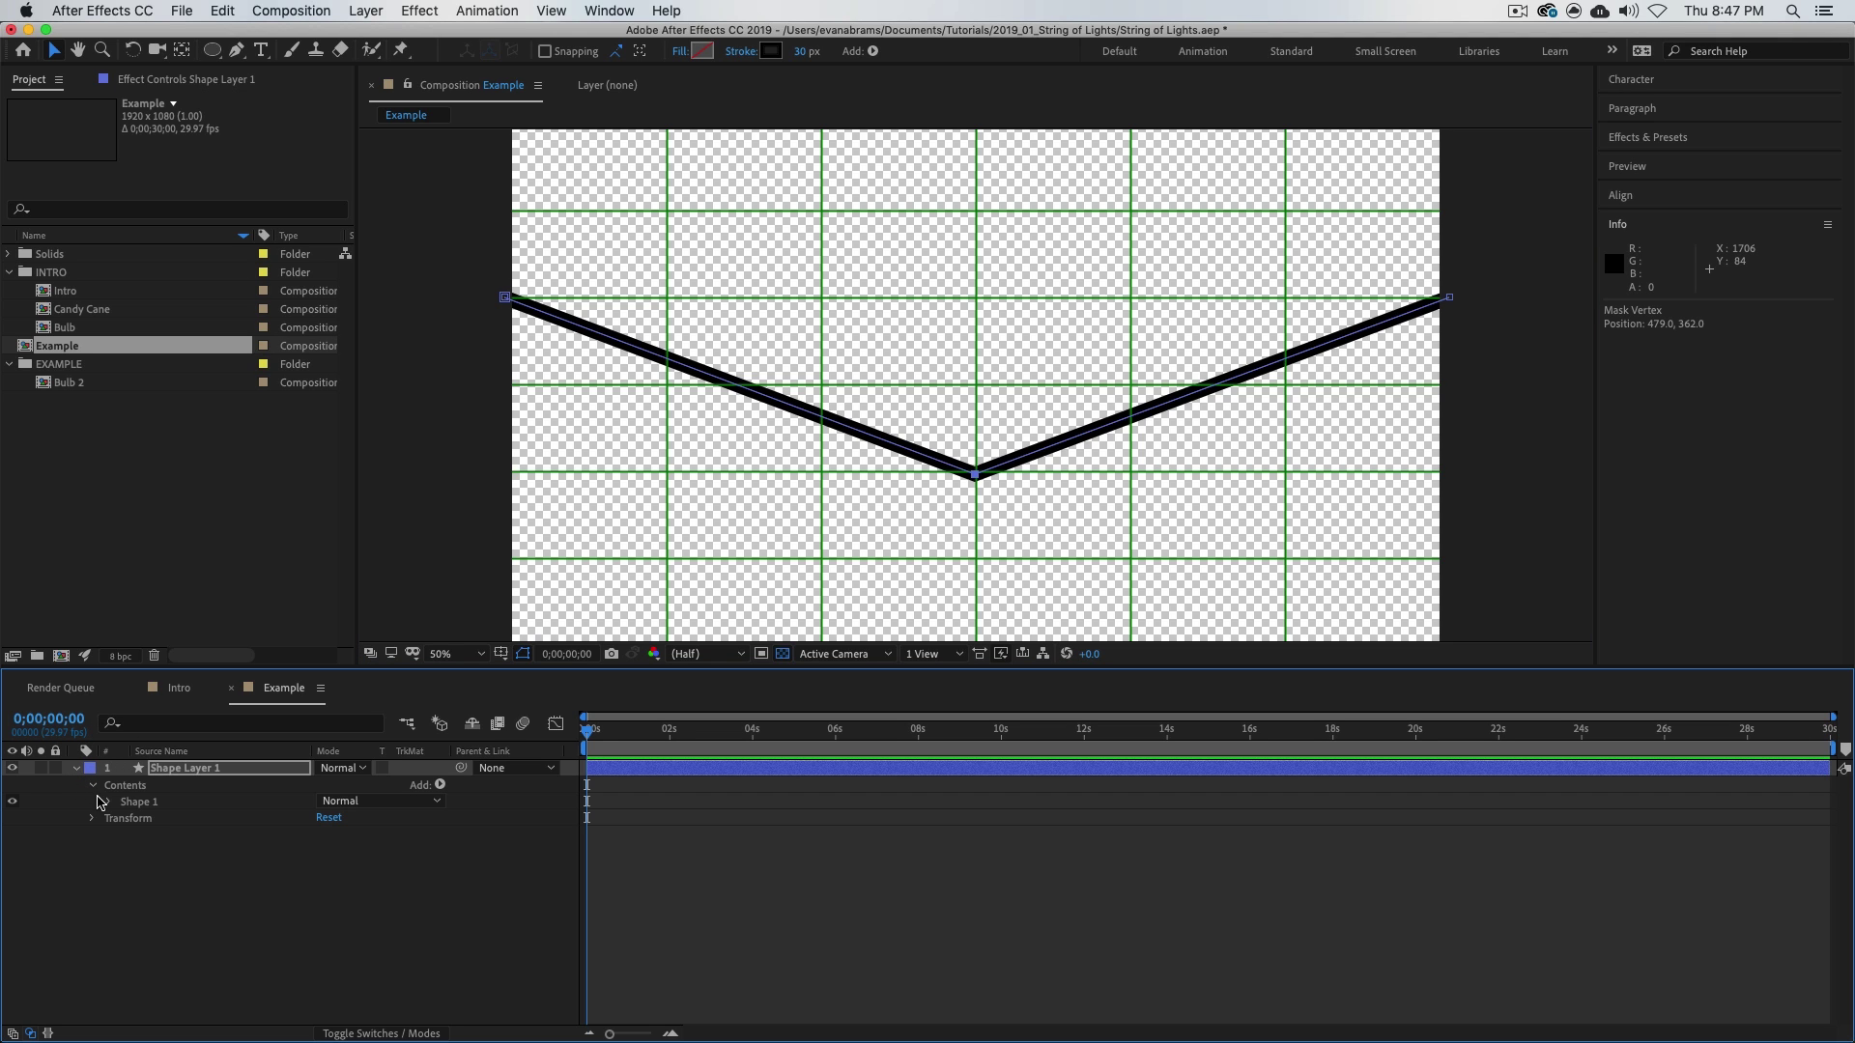
click(108, 801)
click(126, 818)
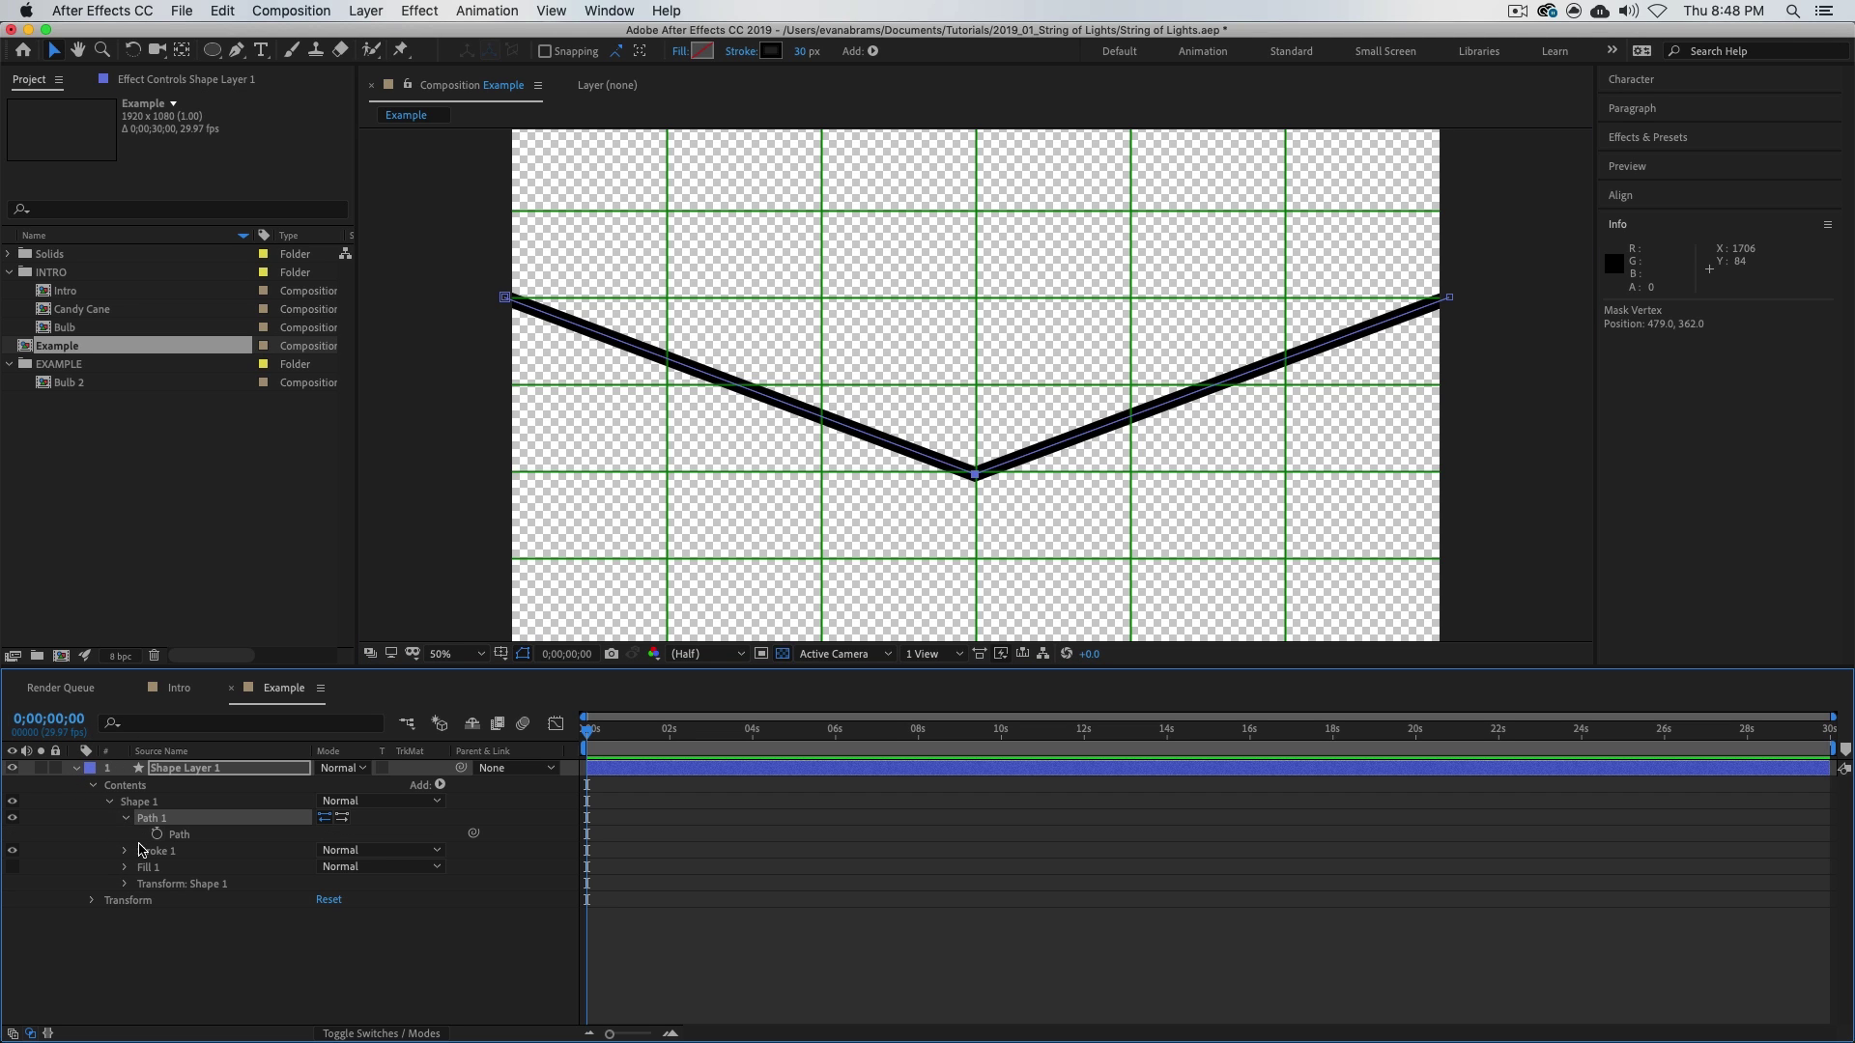
click(206, 837)
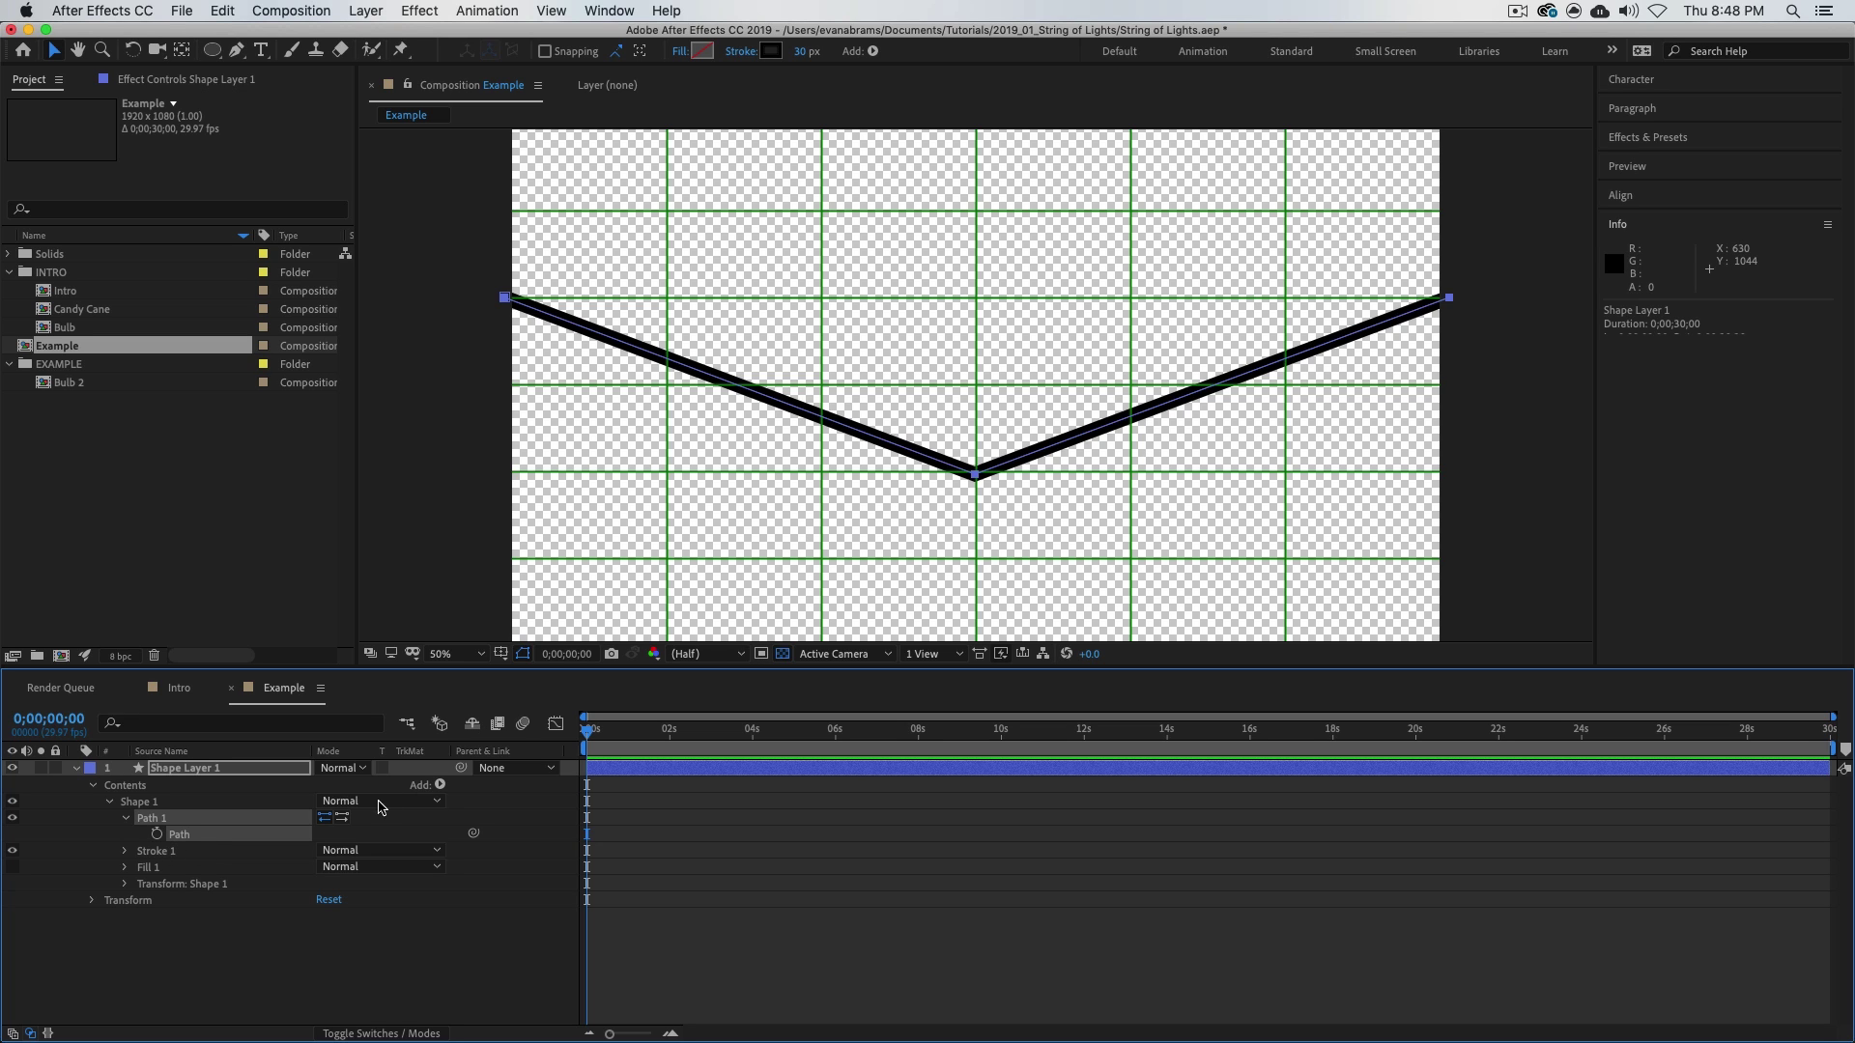
- Test Path keyframes flattening the V at 1;06 and 1;14, then undo them
click(157, 834)
mouse_move(648, 749)
mouse_down()
mouse_move(668, 749)
mouse_move(636, 748)
mouse_up()
click(976, 478)
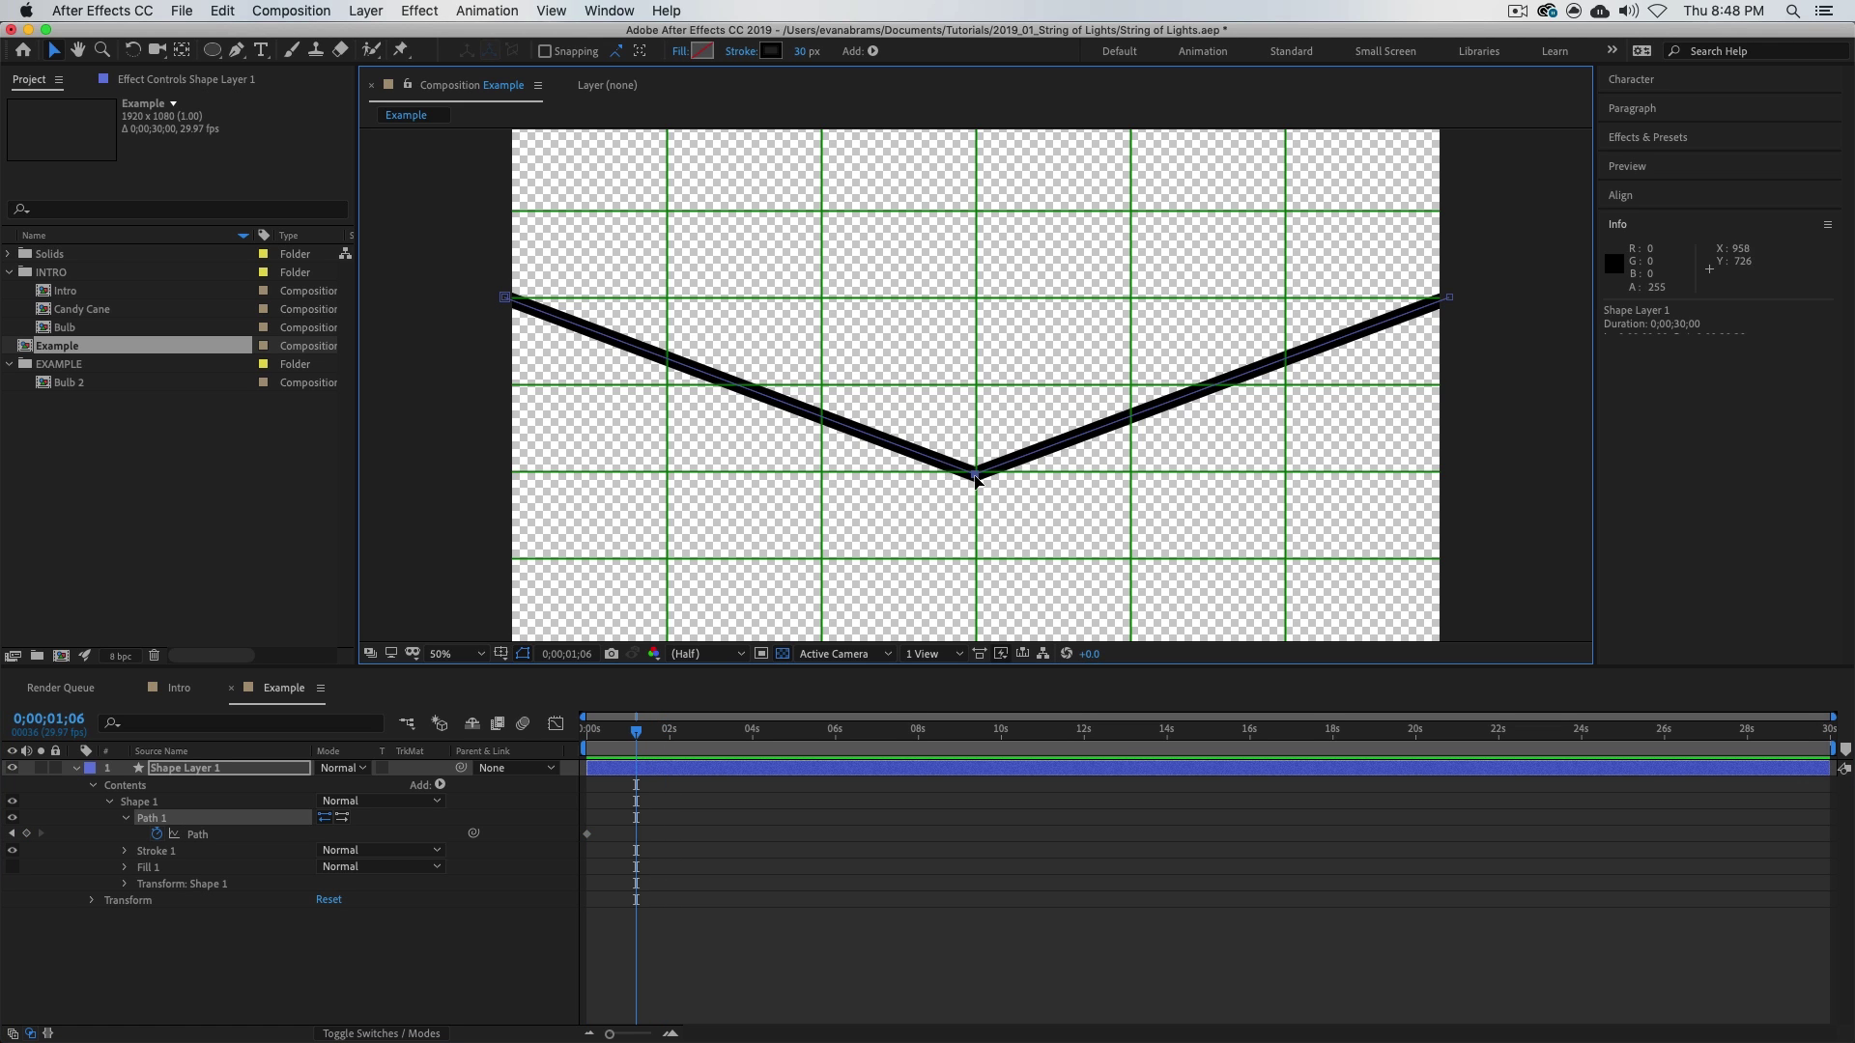
drag(976, 477, 976, 271)
drag(637, 740, 653, 741)
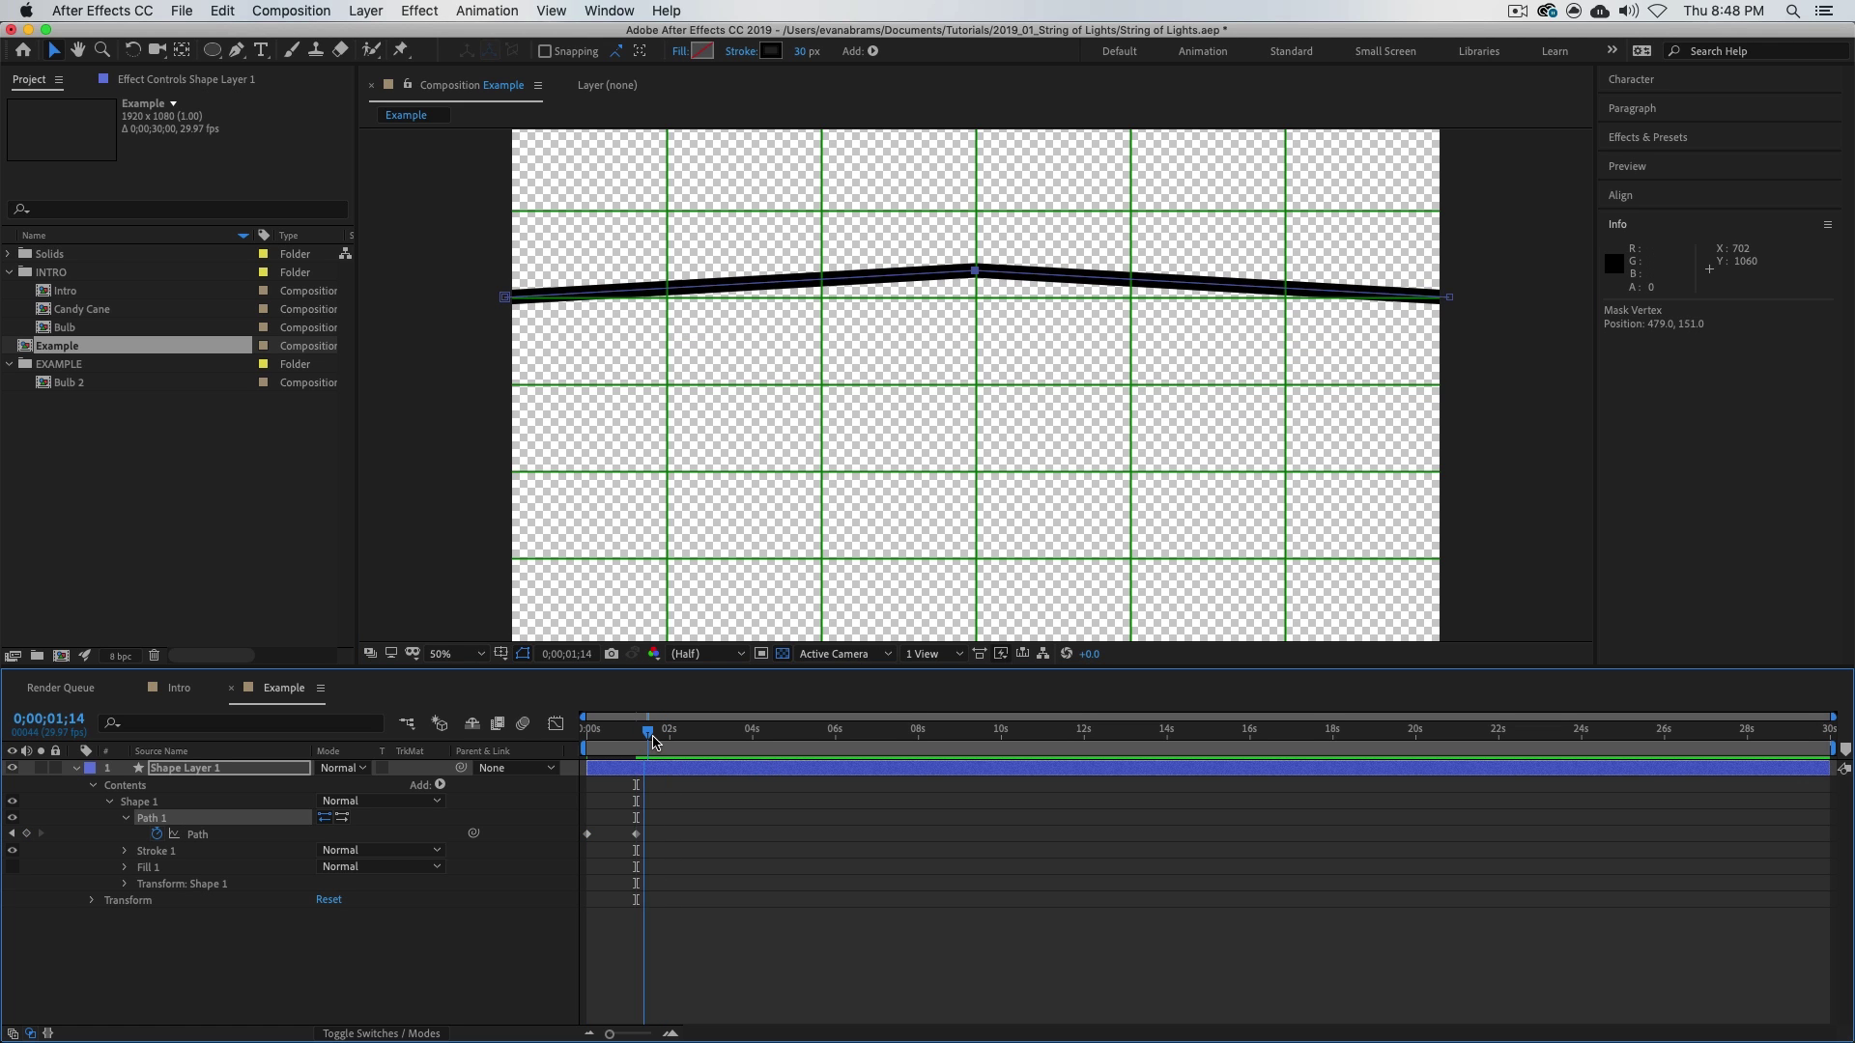
drag(972, 274, 973, 316)
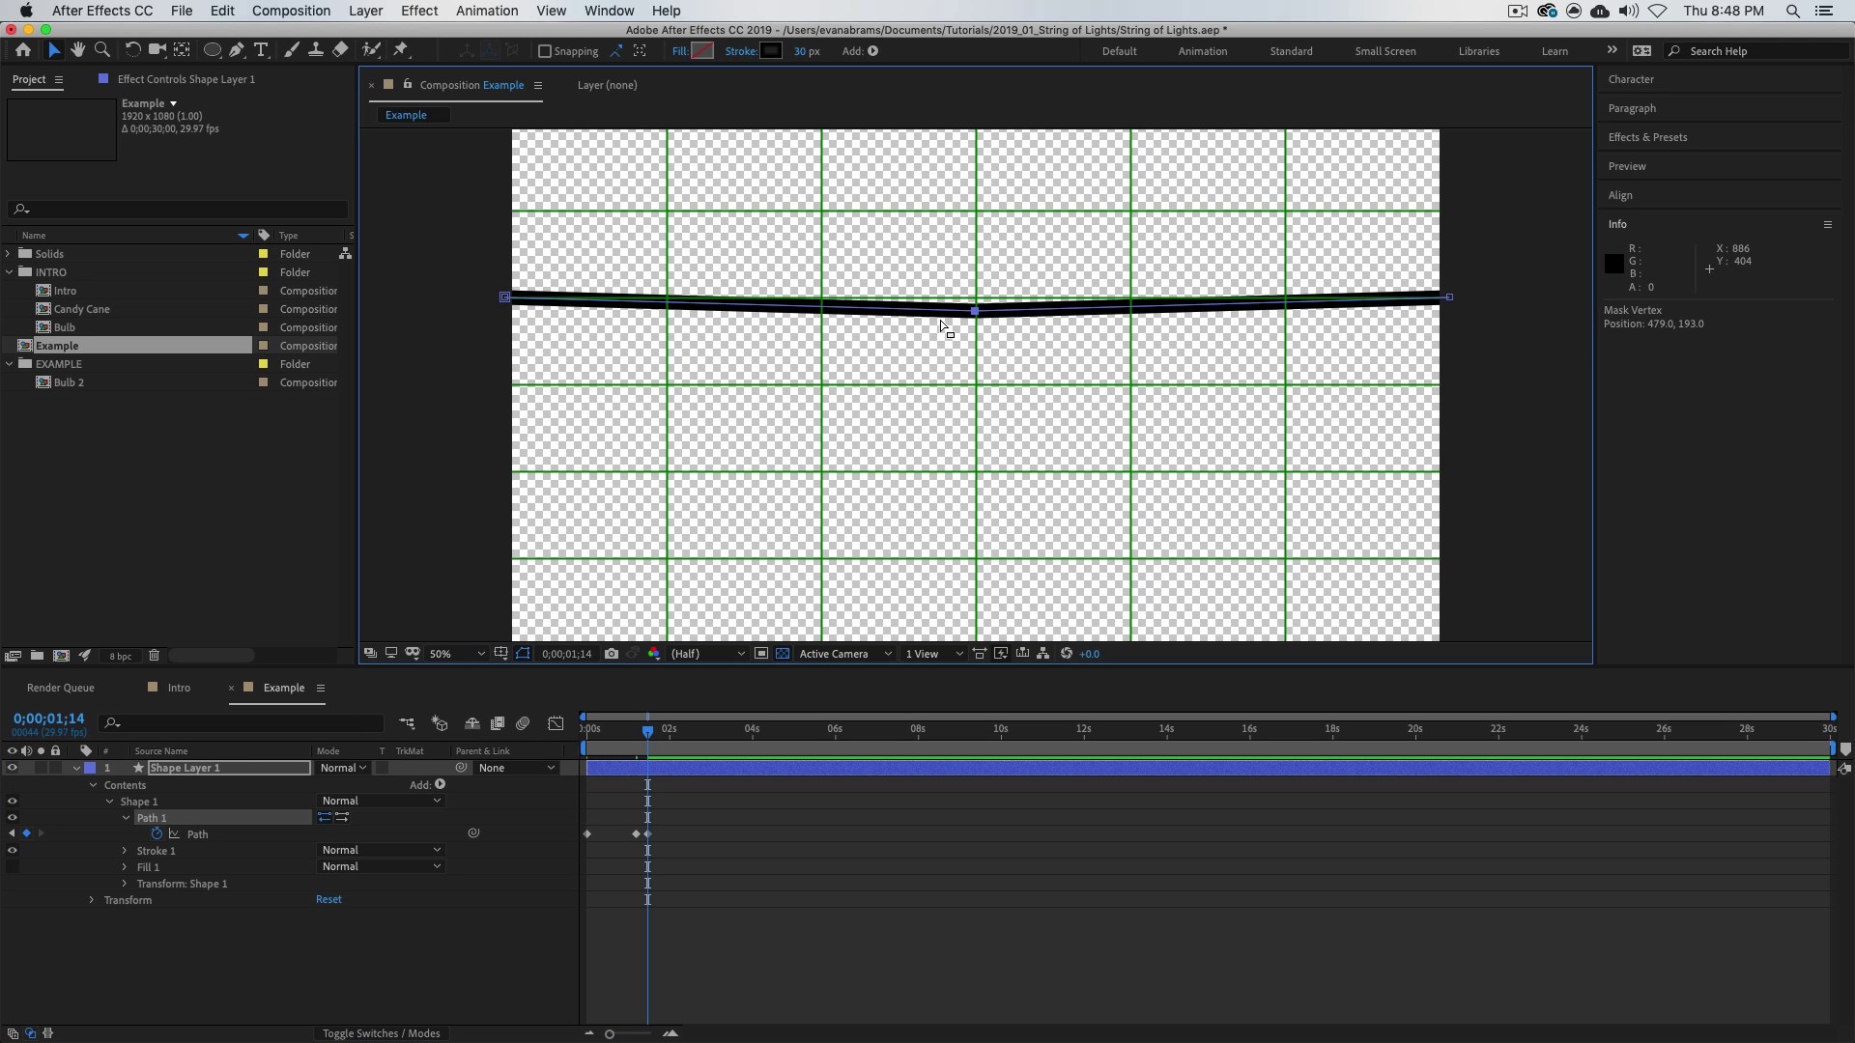
key(super+z)
key(super+z)
key(super+z)
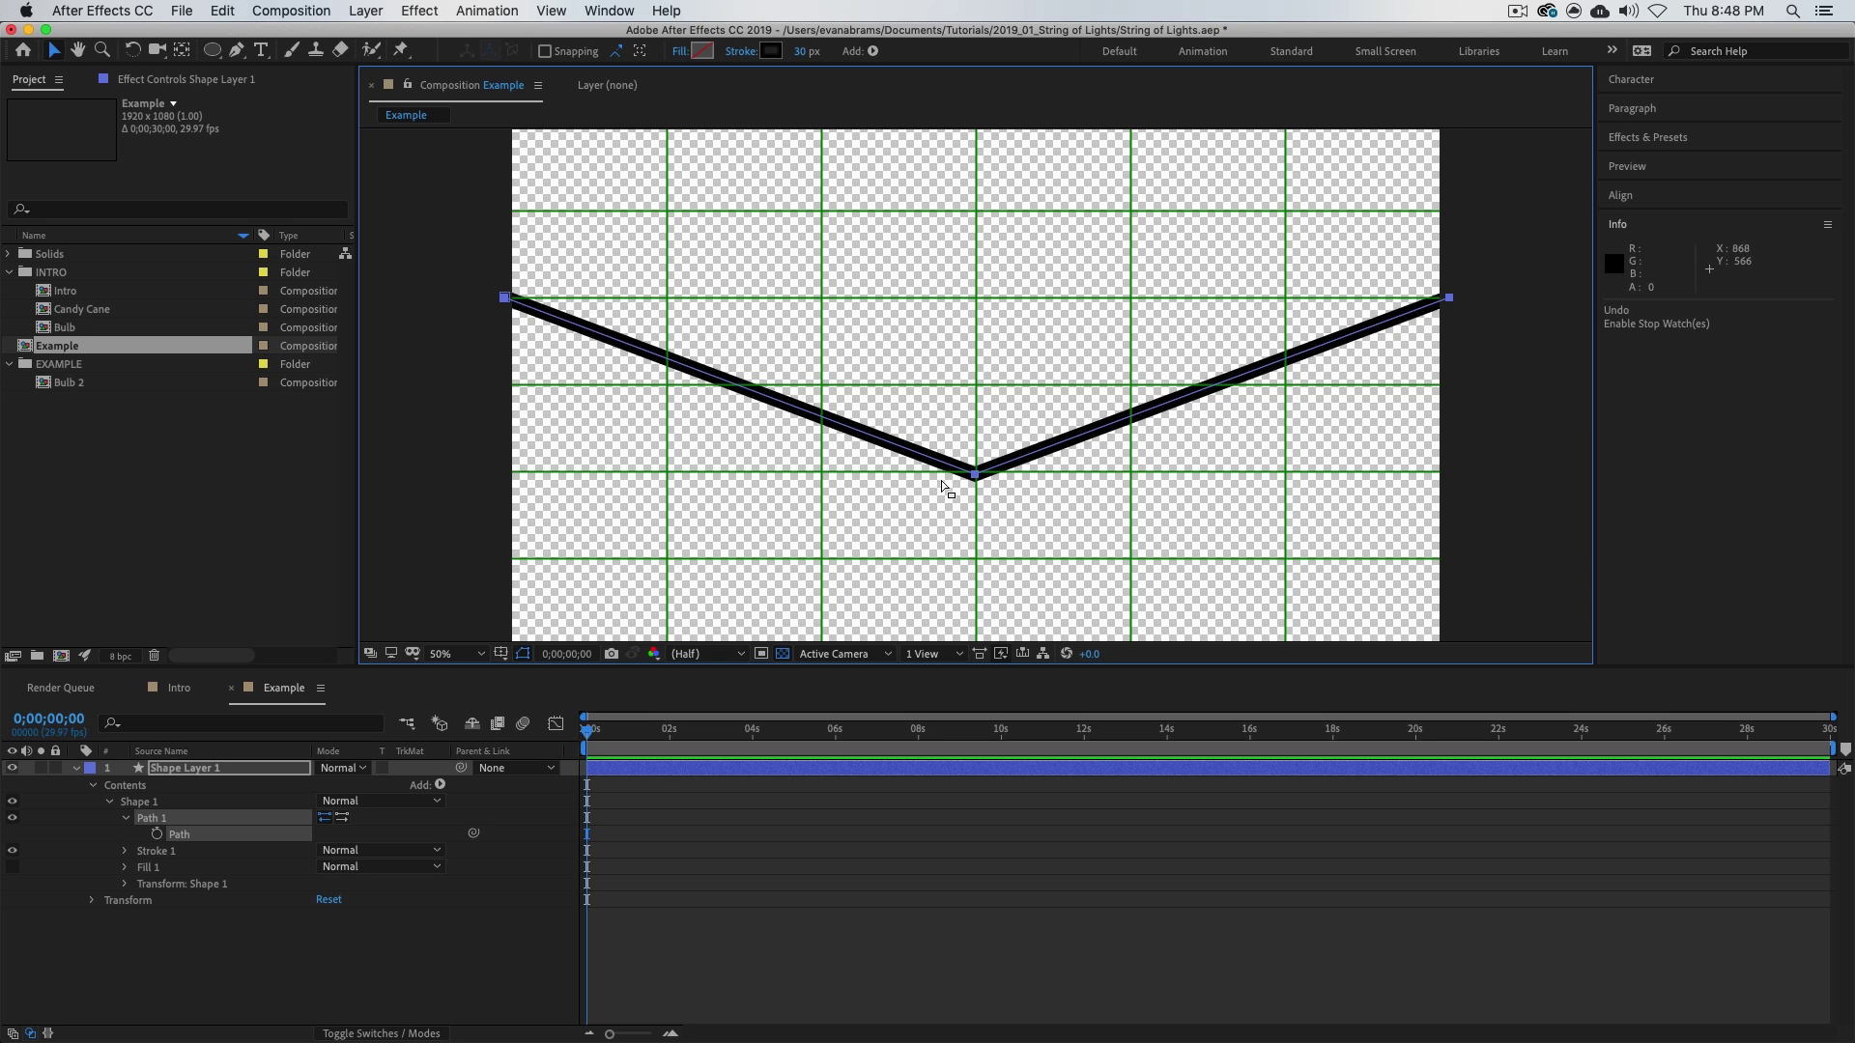
click(196, 836)
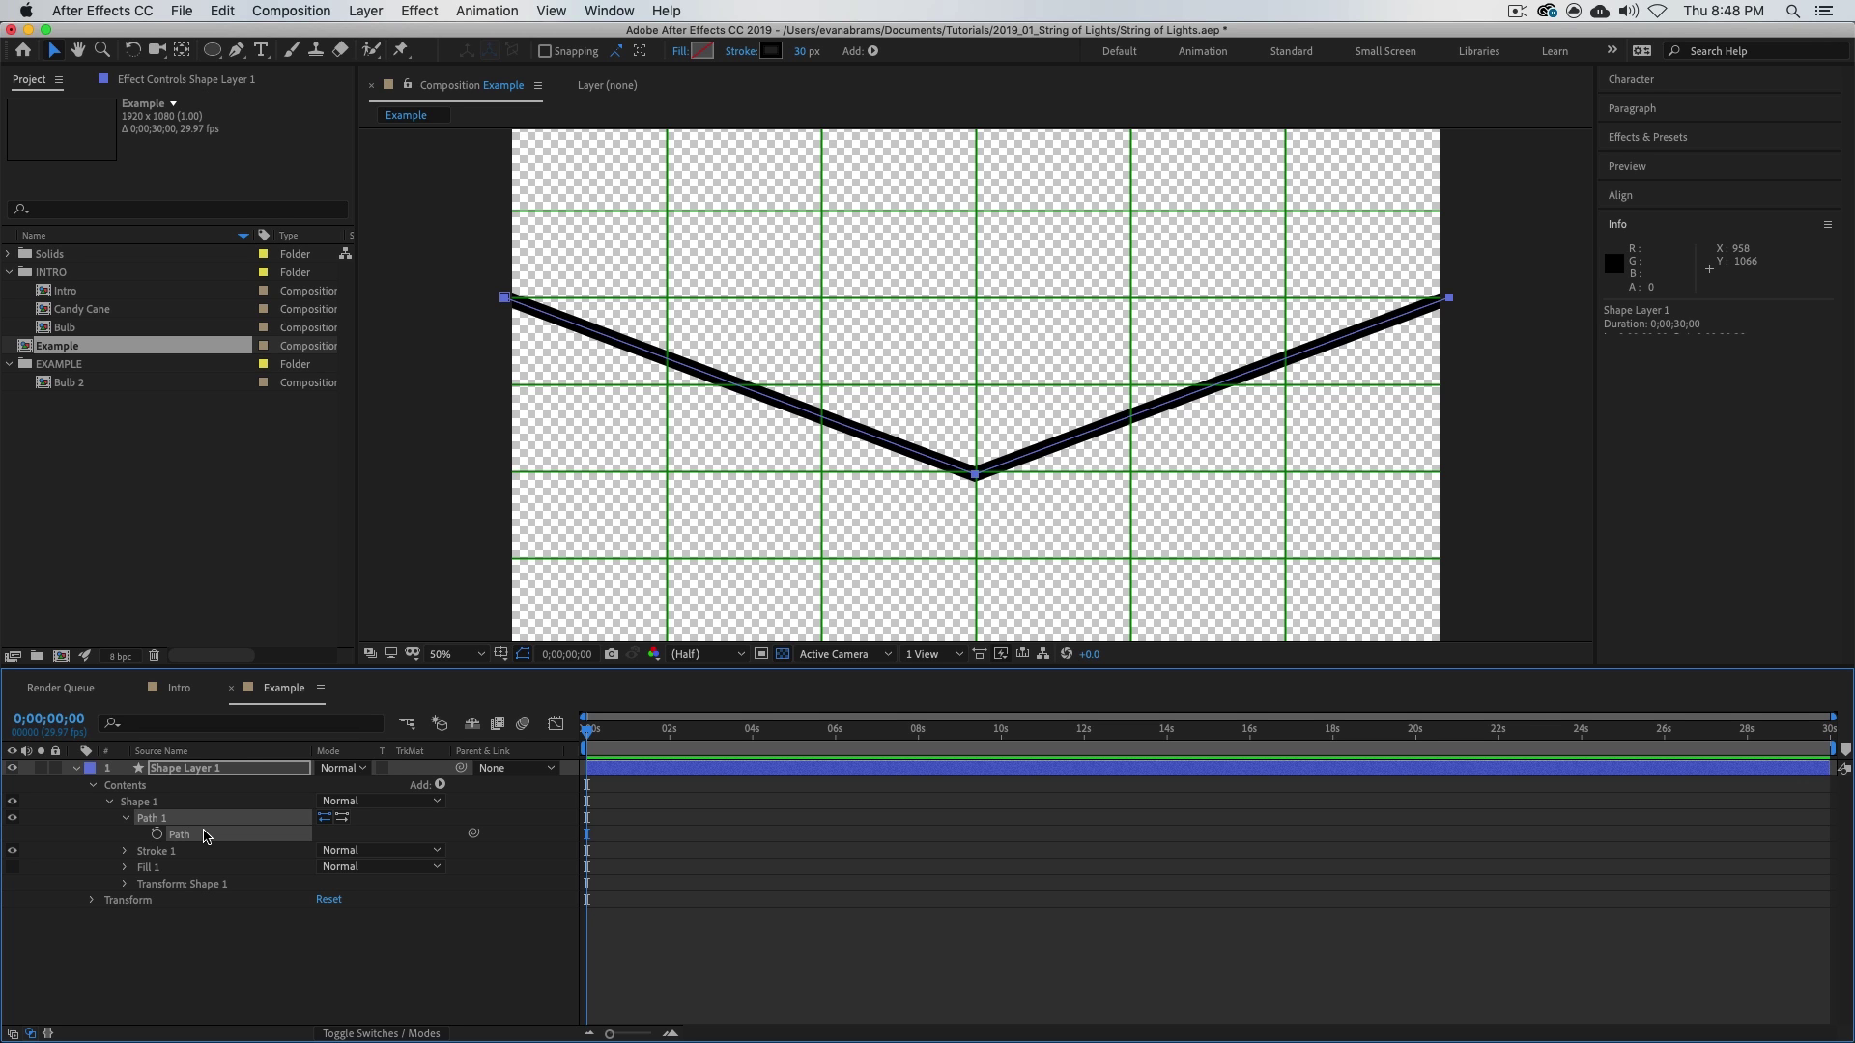
- Open Create Nulls From Paths.jsx from the Window menu and select the shape's Path property
click(622, 9)
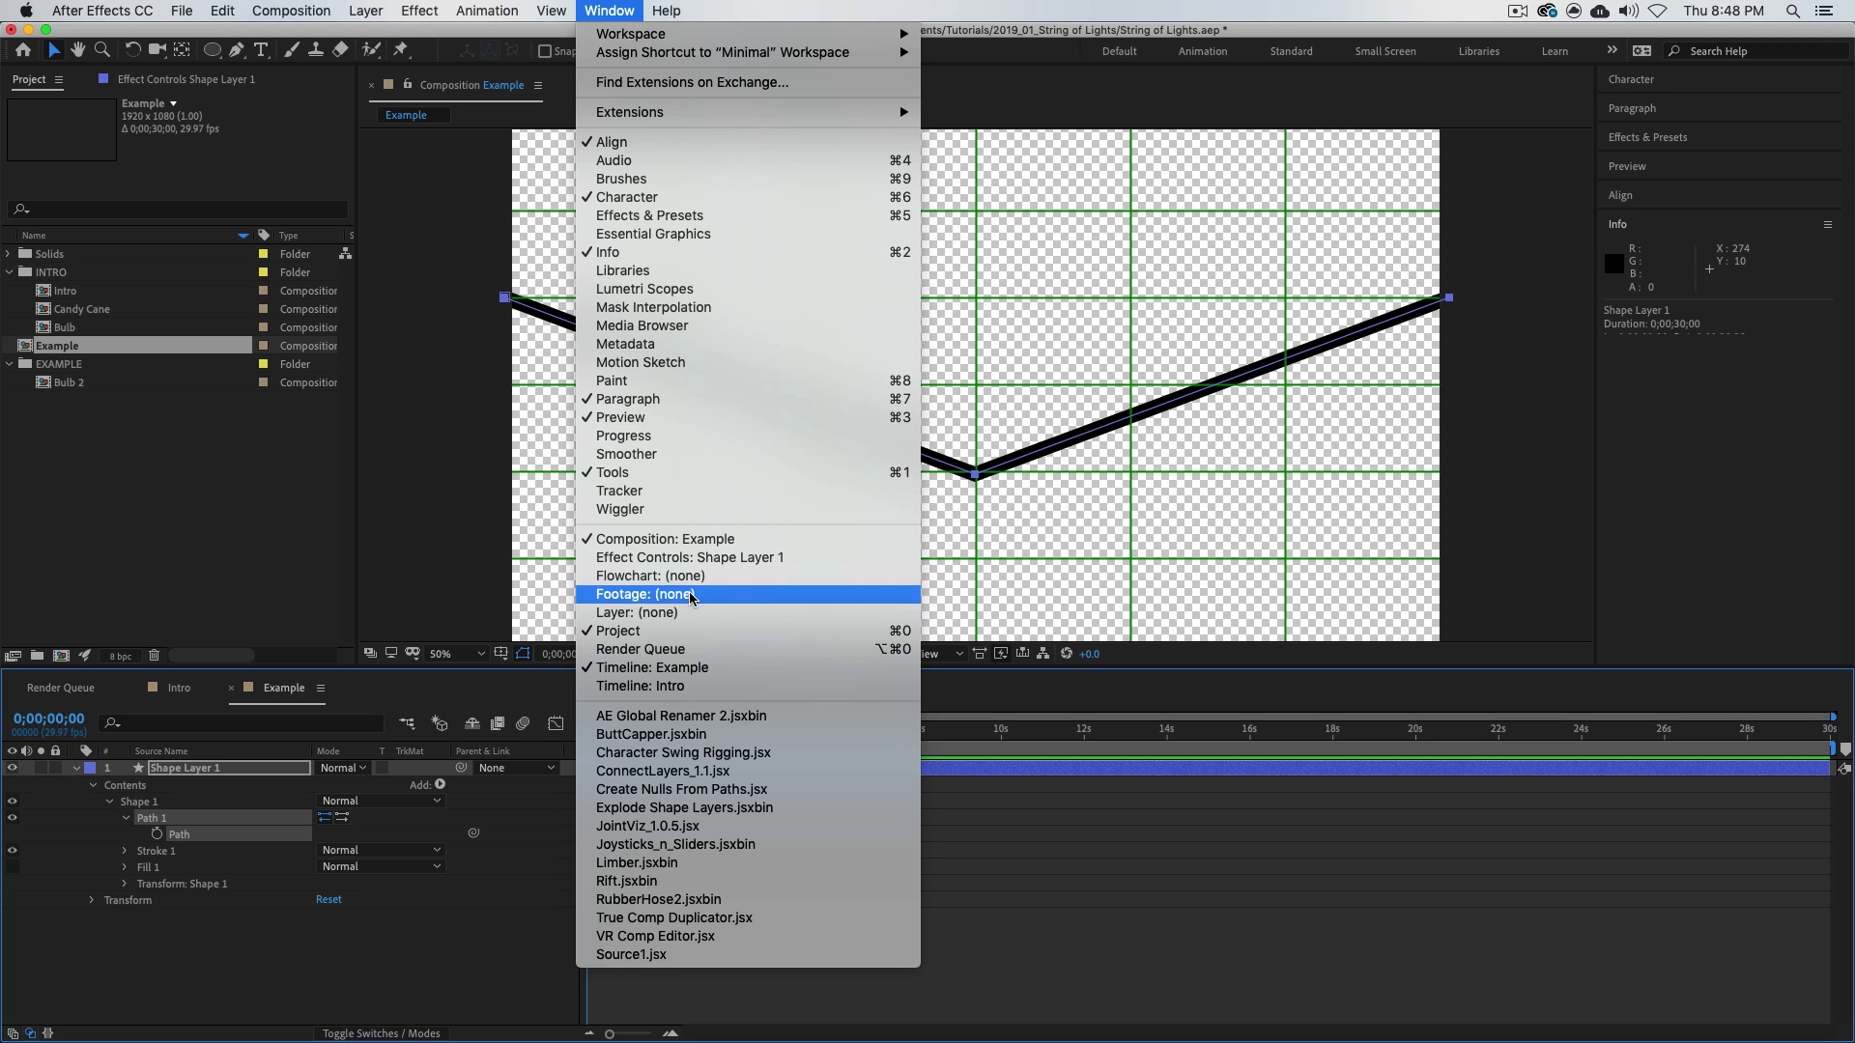
click(682, 789)
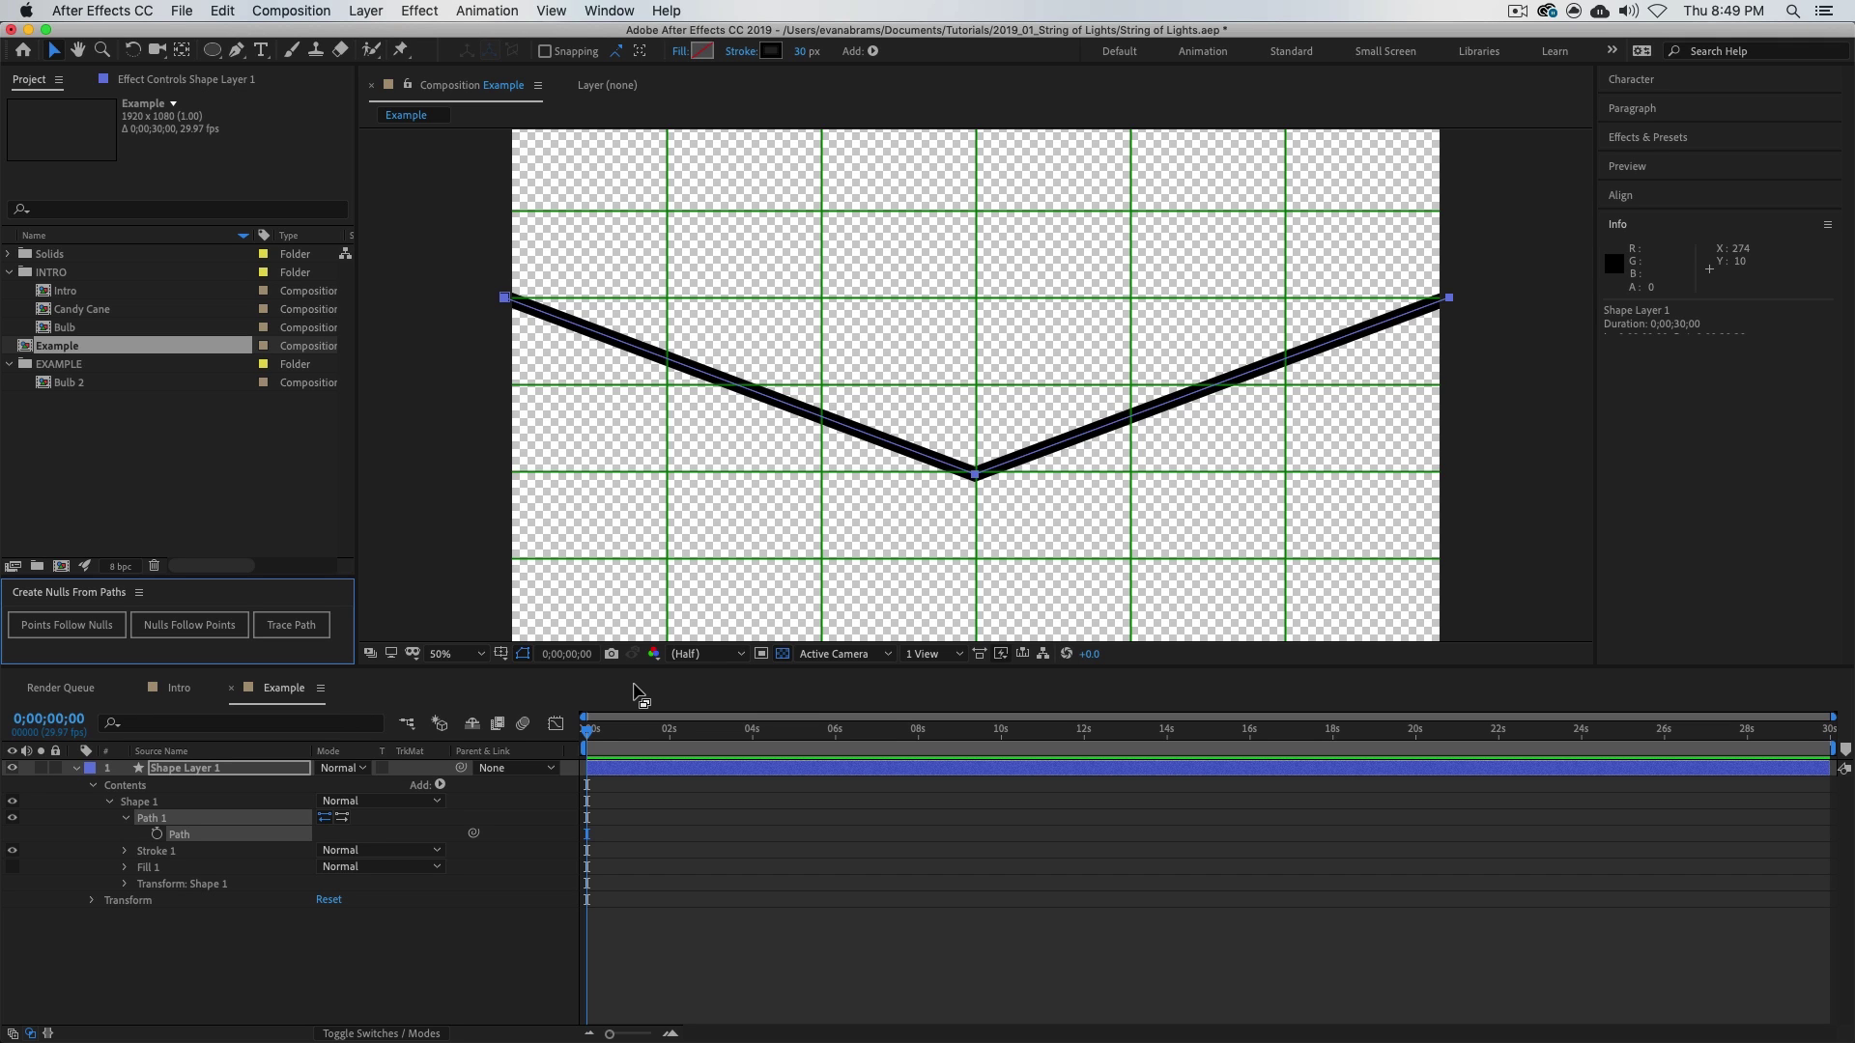
click(200, 837)
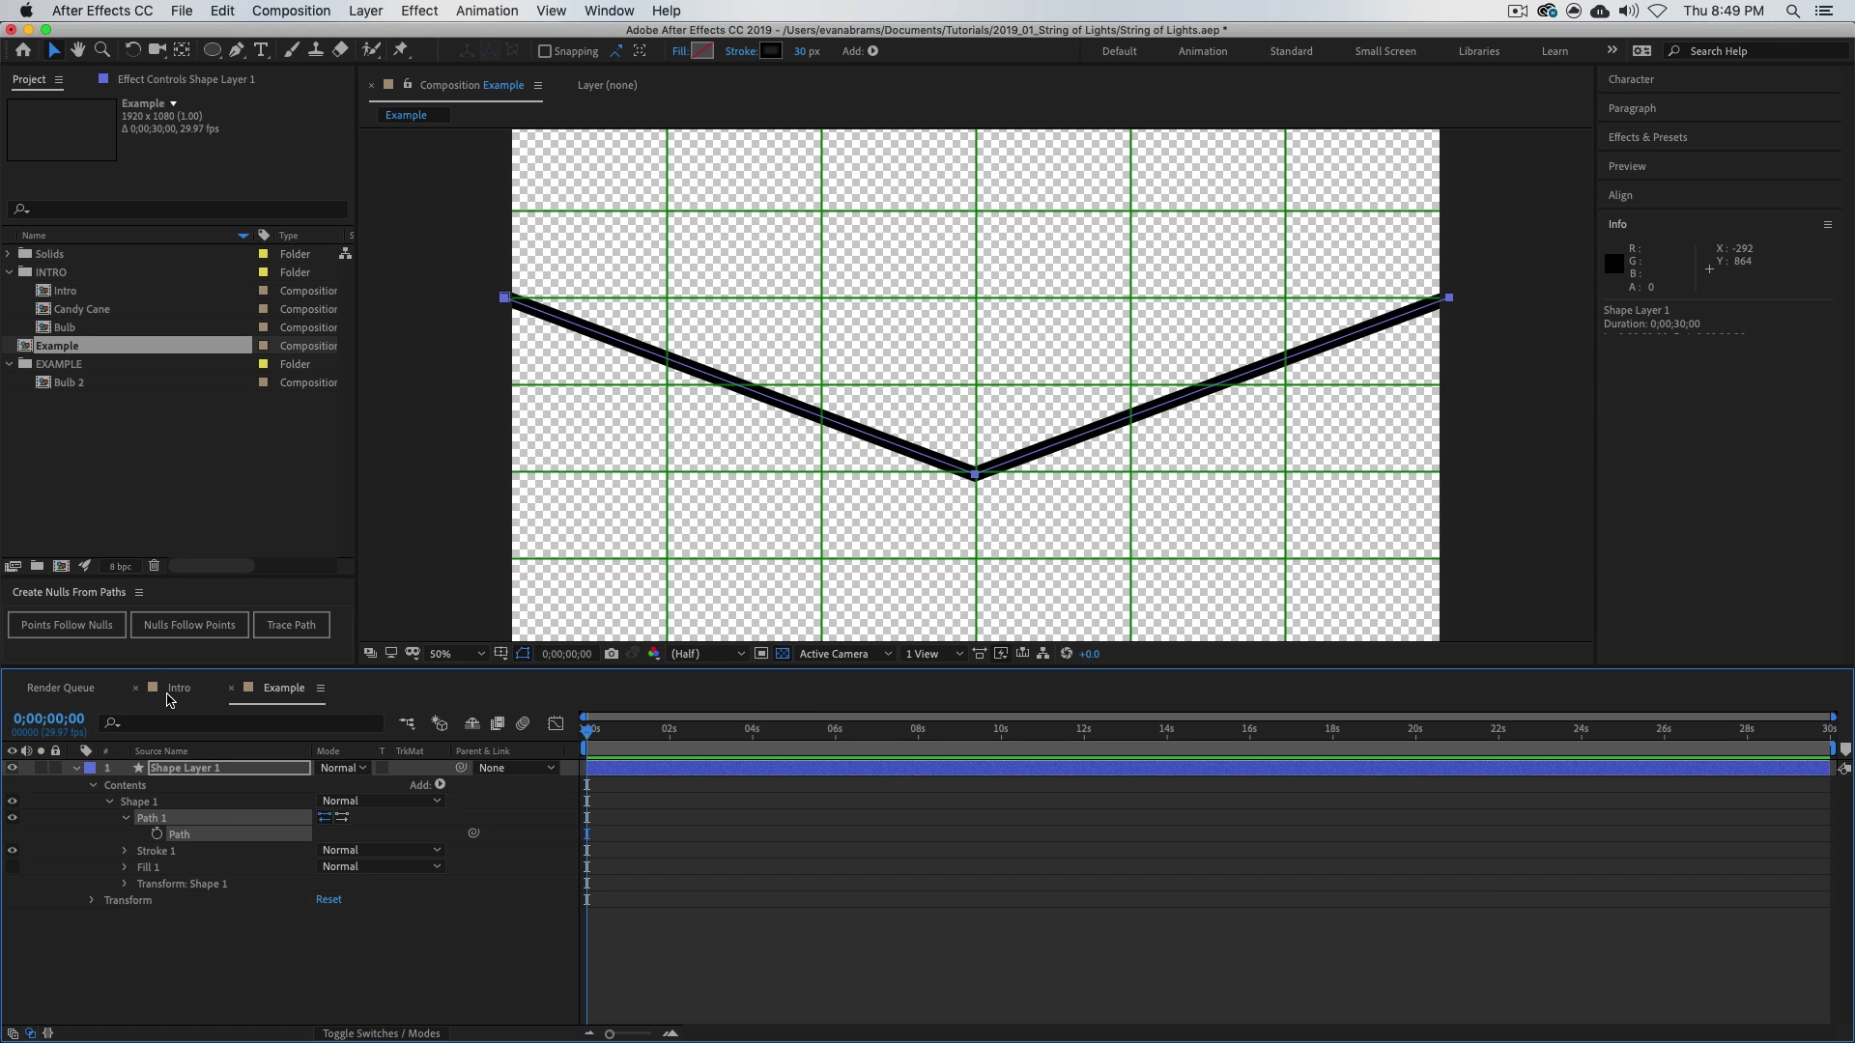
- Create nulls that follow the path's three points and try moving the centre point
click(181, 626)
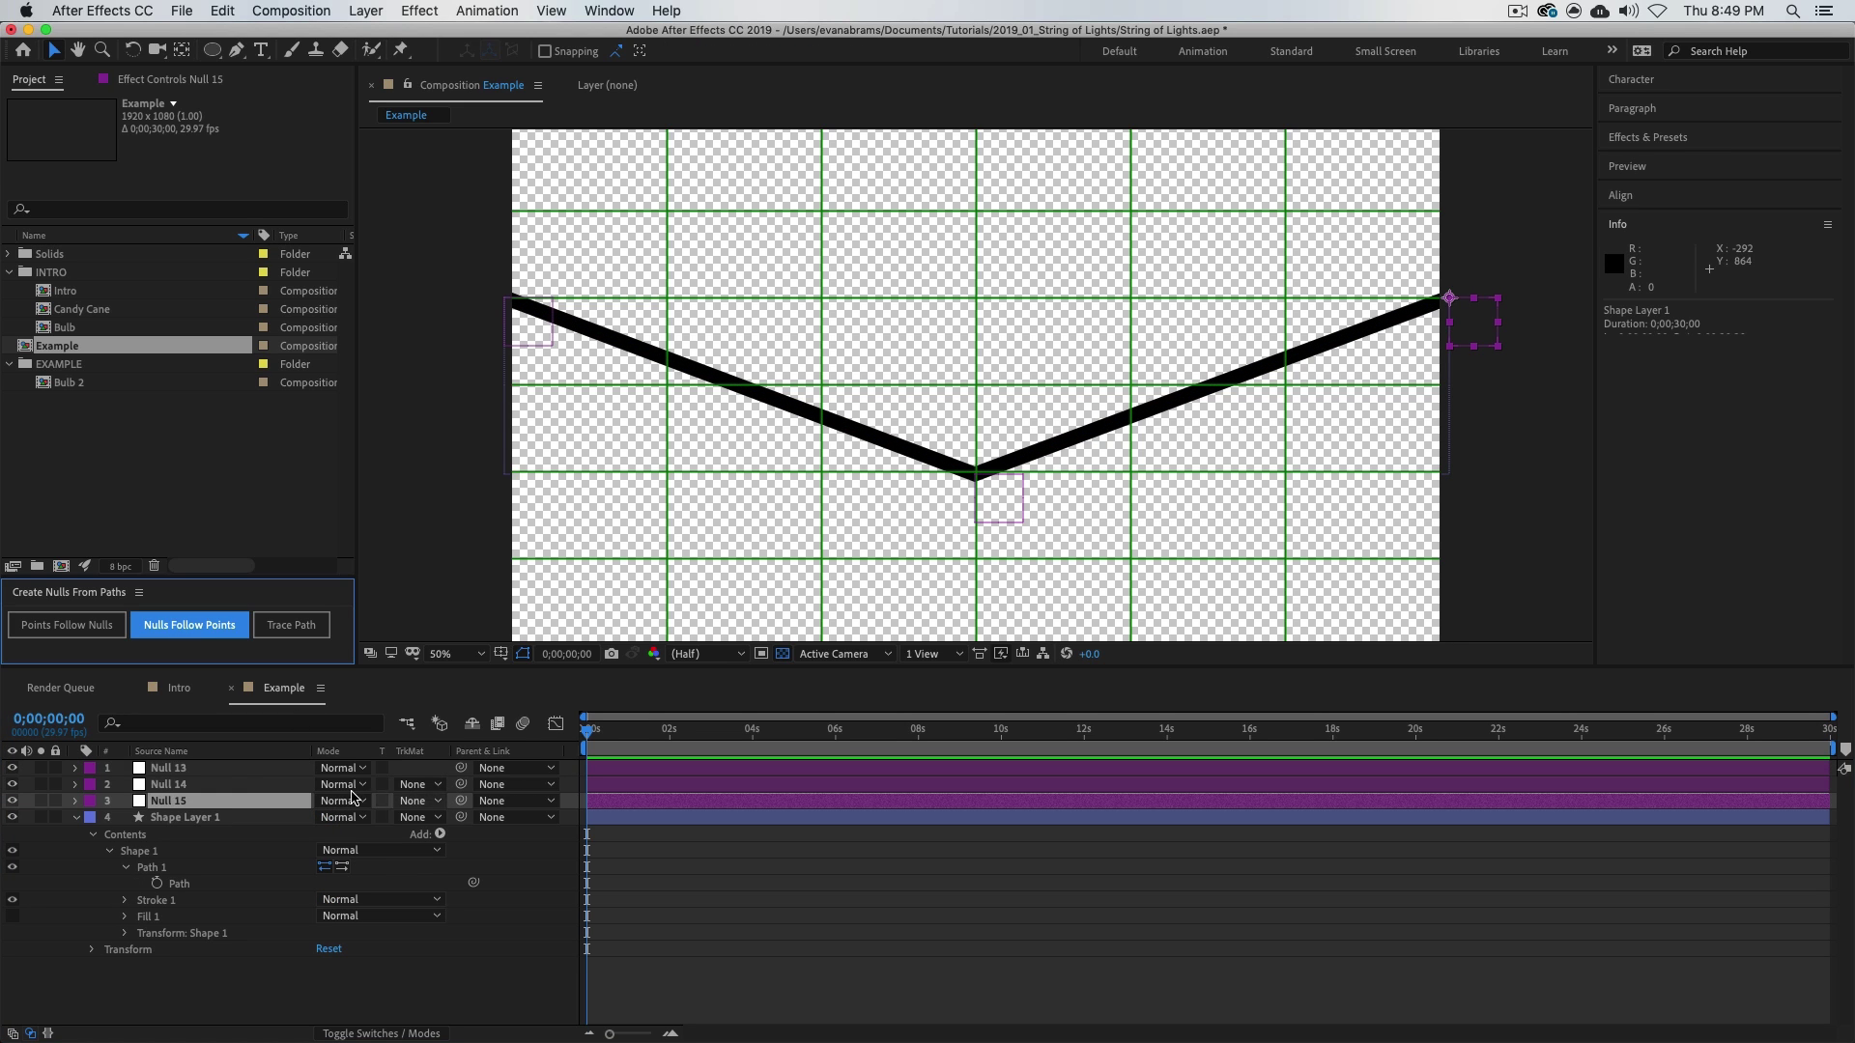
shift+click(217, 802)
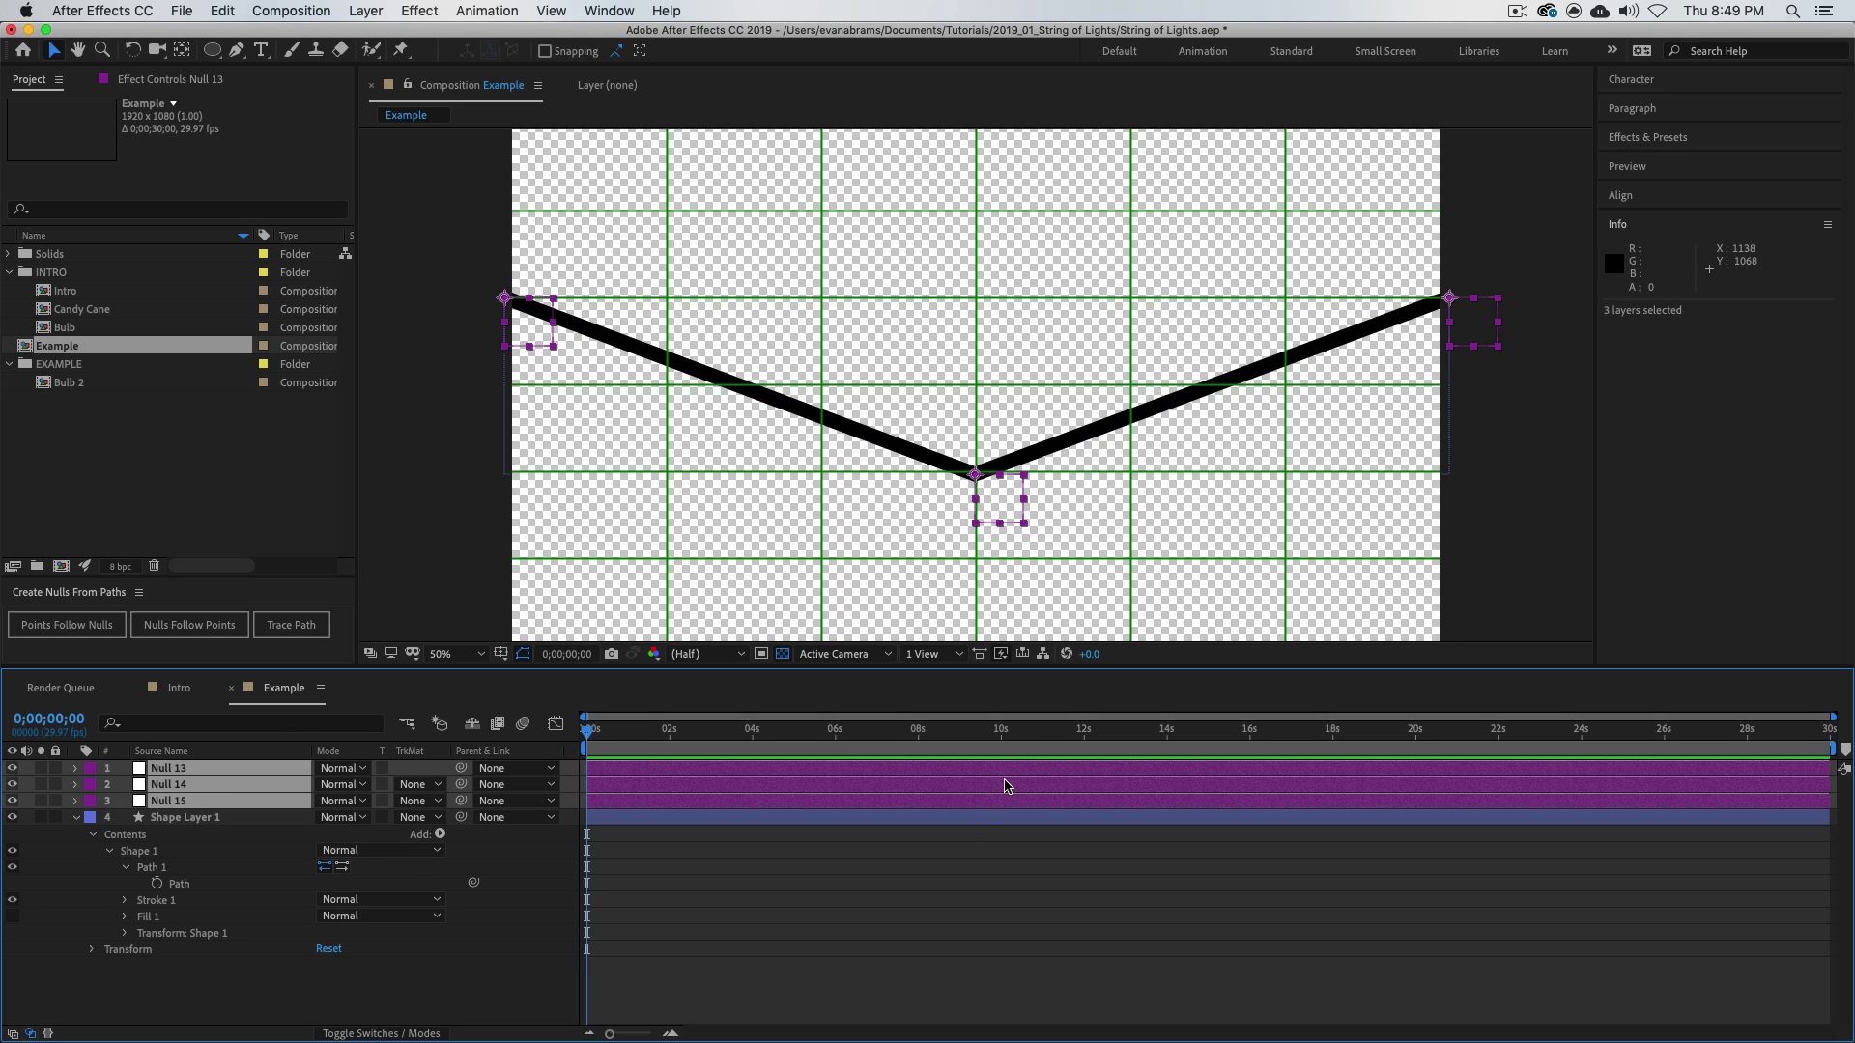
click(870, 889)
click(184, 788)
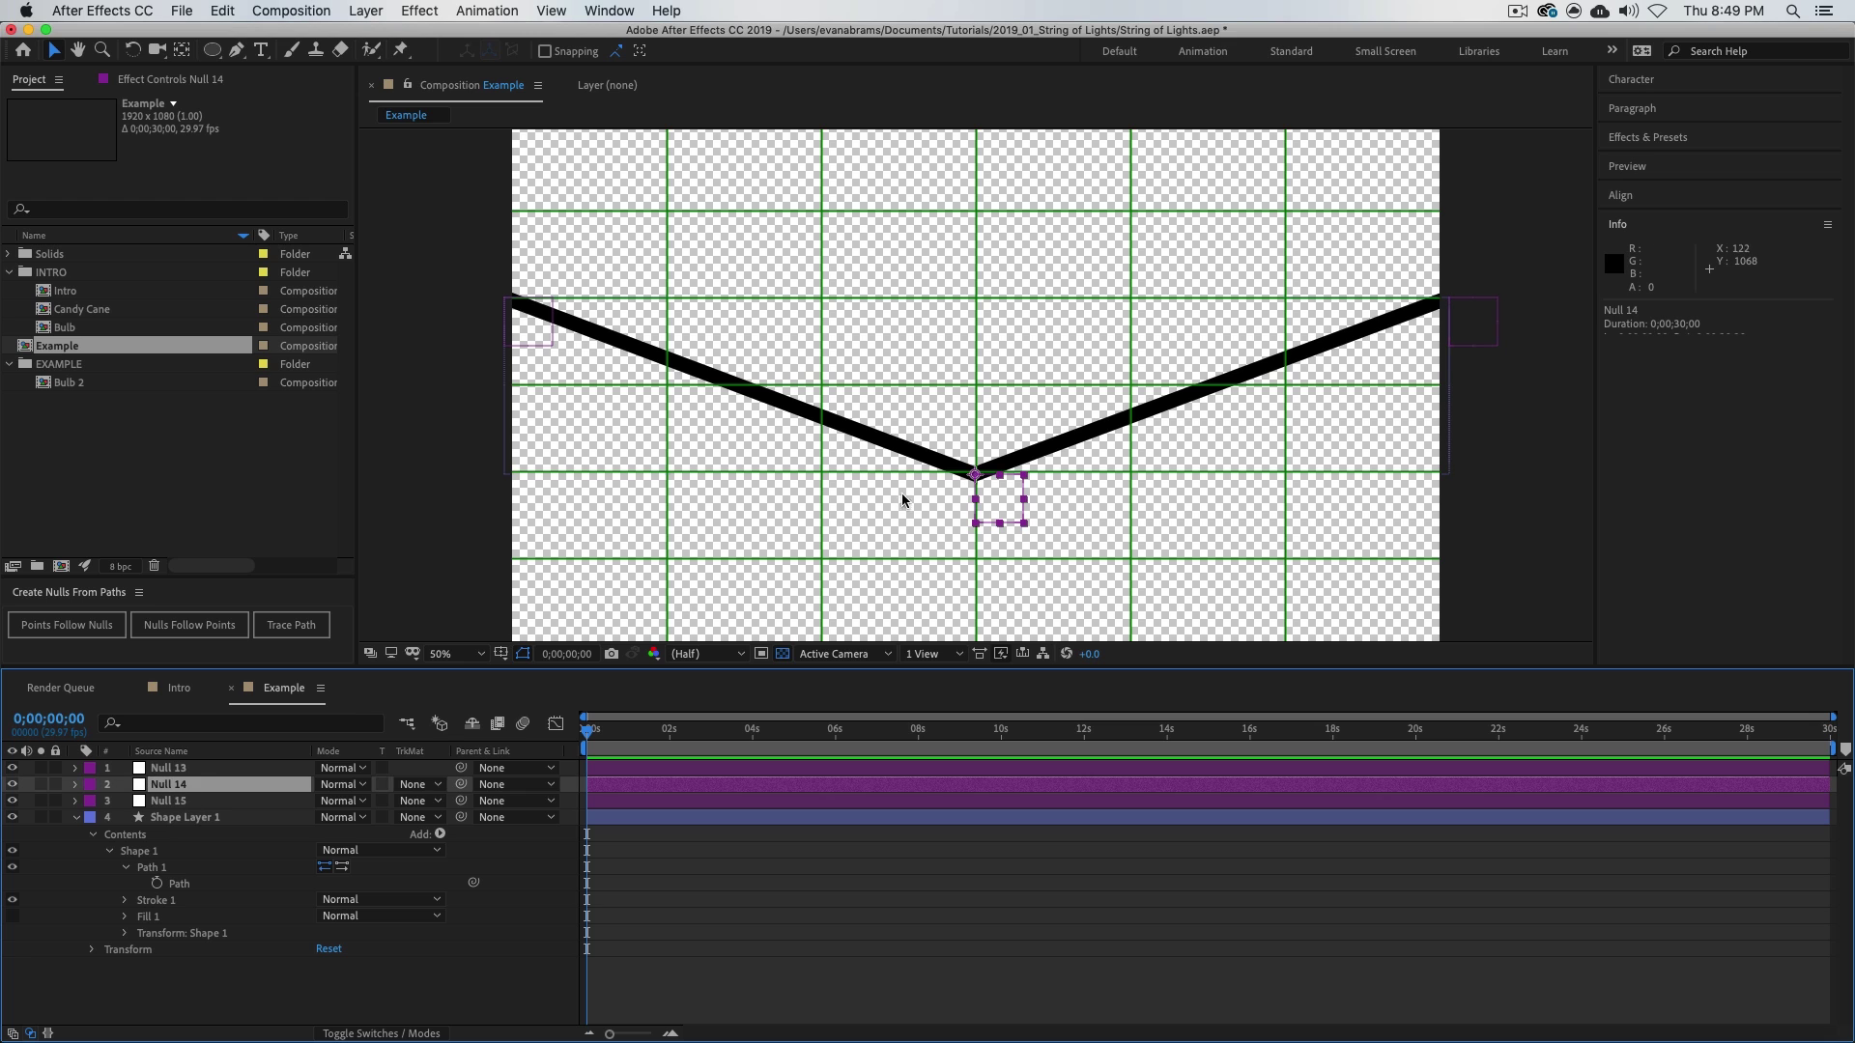
click(995, 493)
click(492, 874)
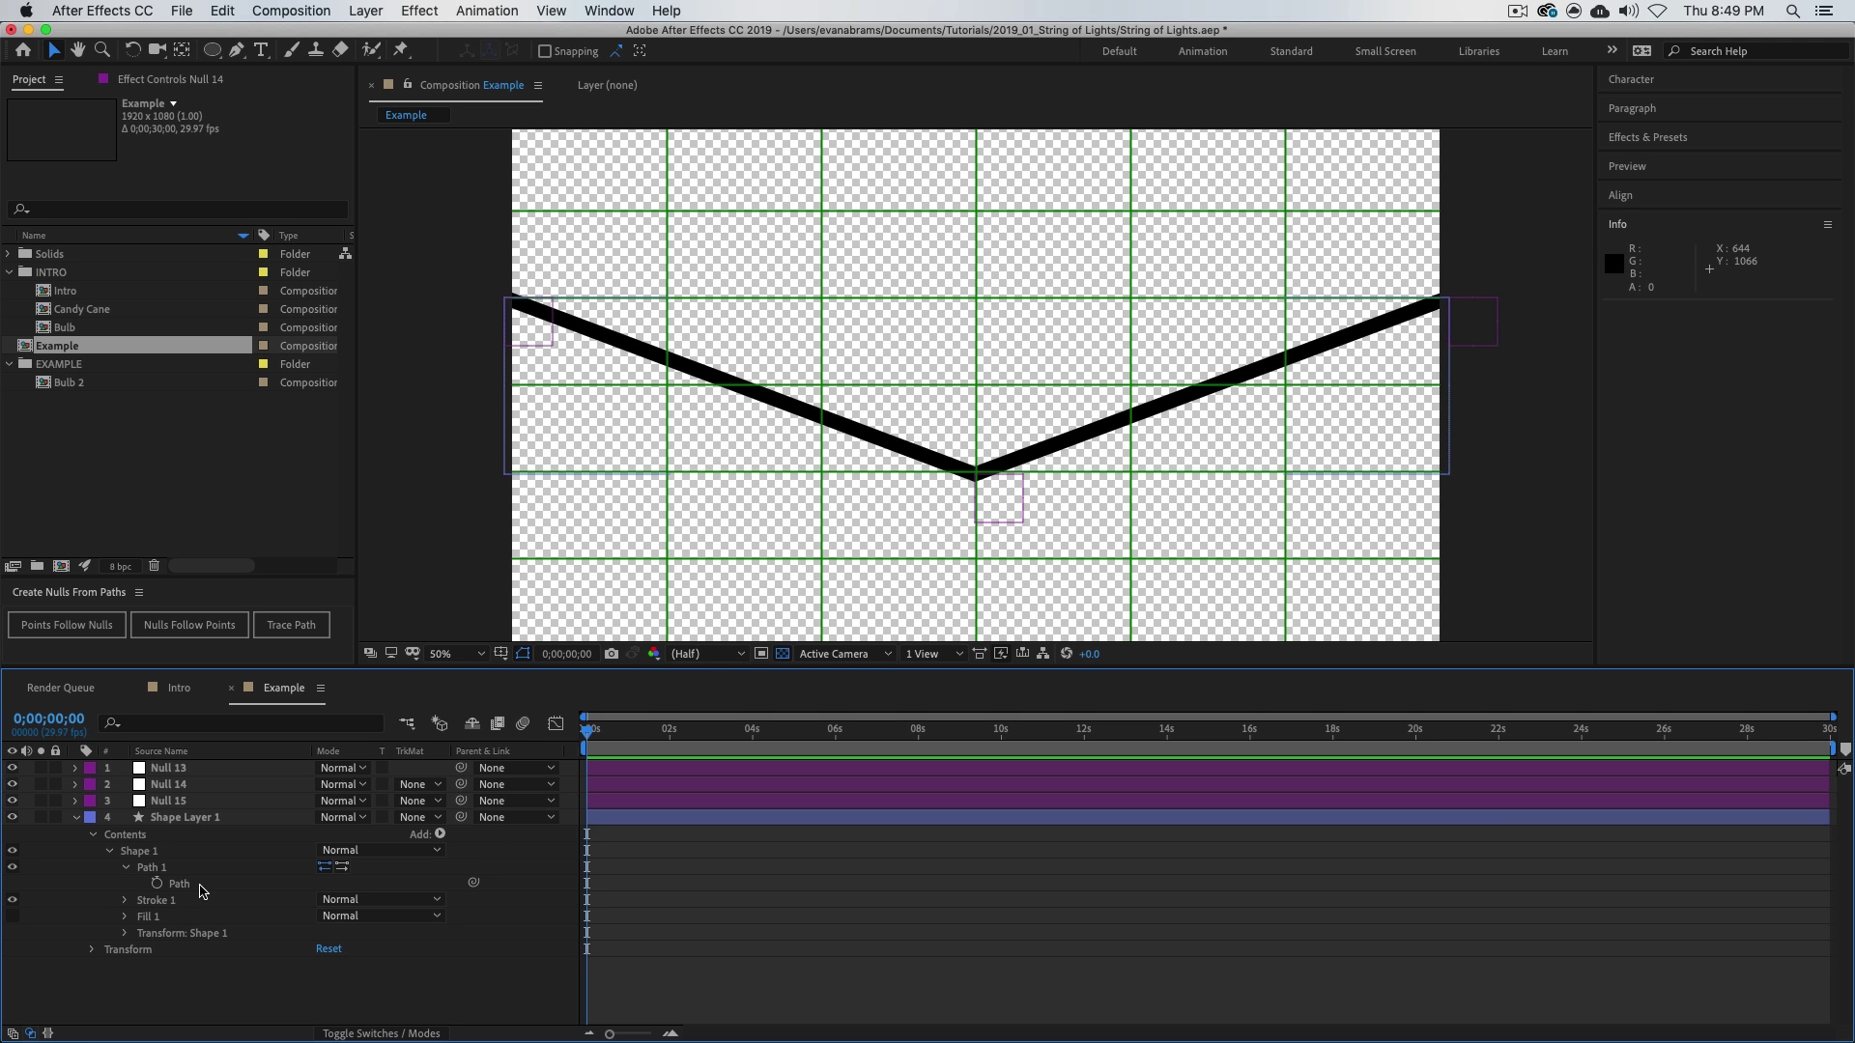
click(179, 883)
drag(873, 389, 870, 261)
click(869, 942)
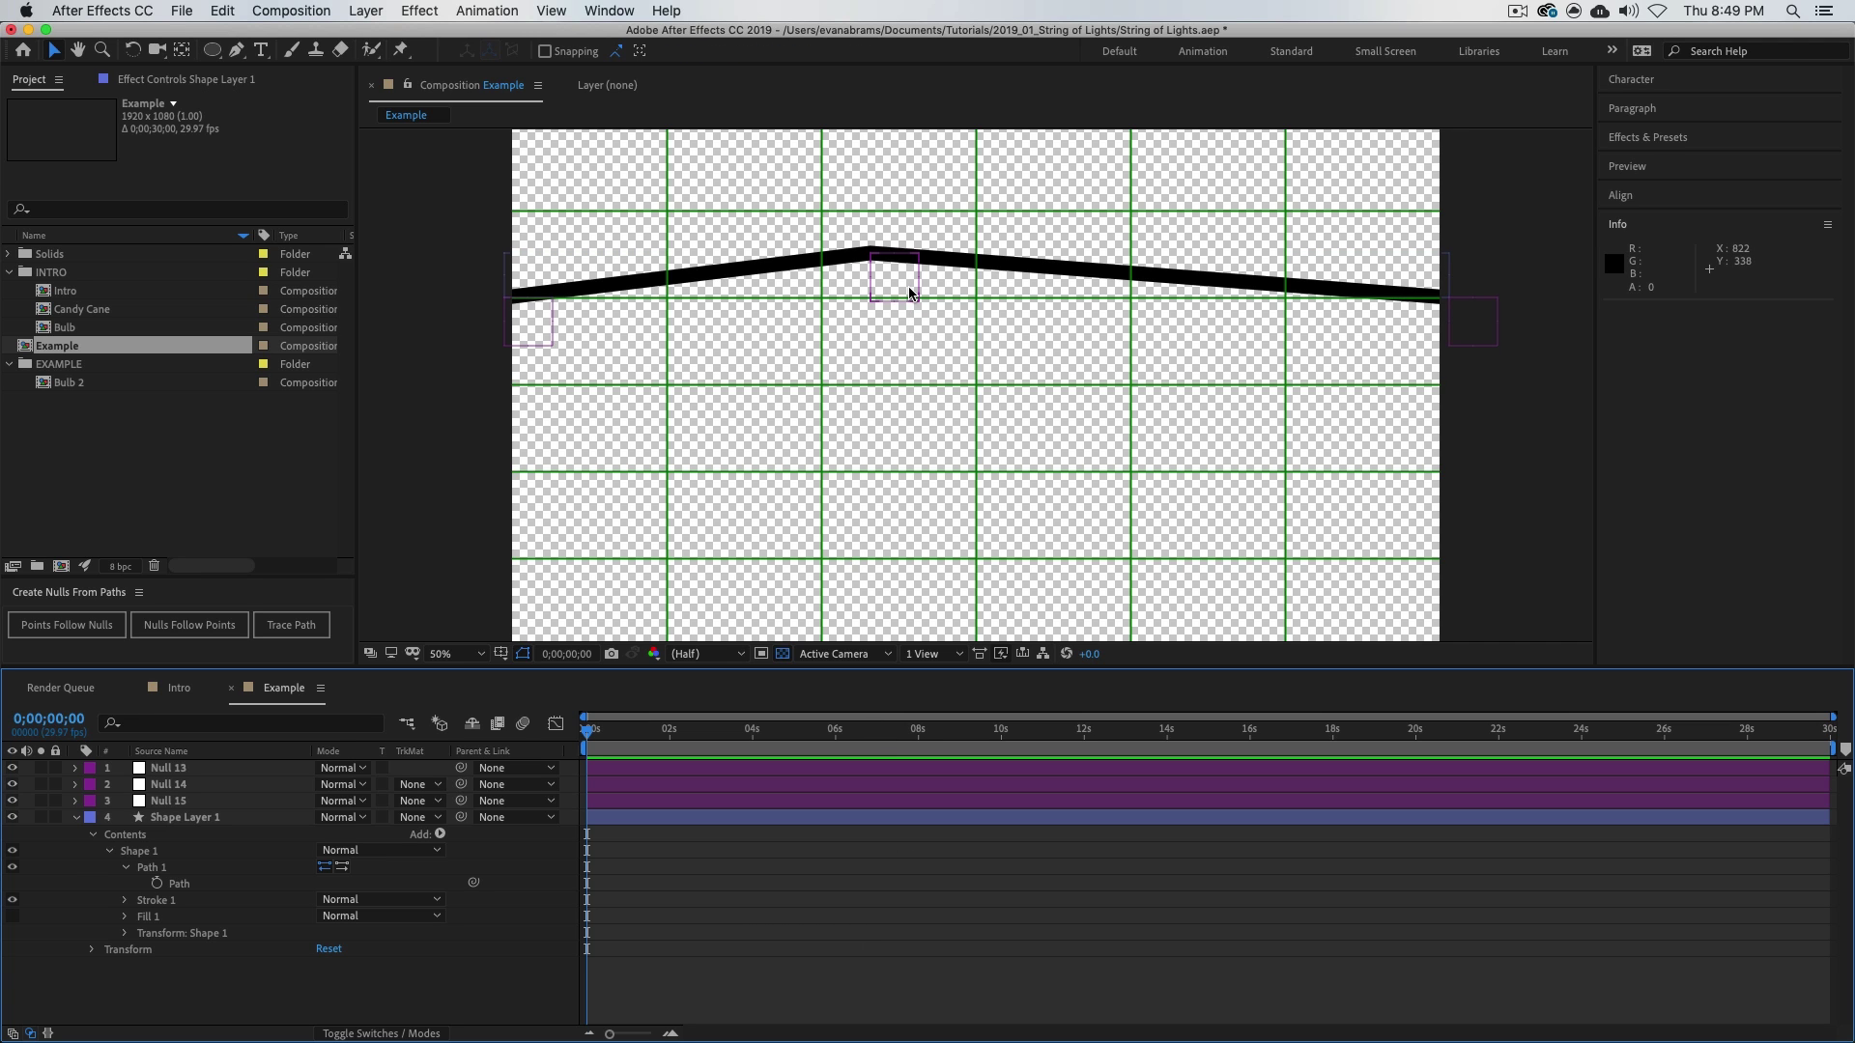
- Inspect Null 13's Position expression, then undo linking the nulls to the path points
key(q)
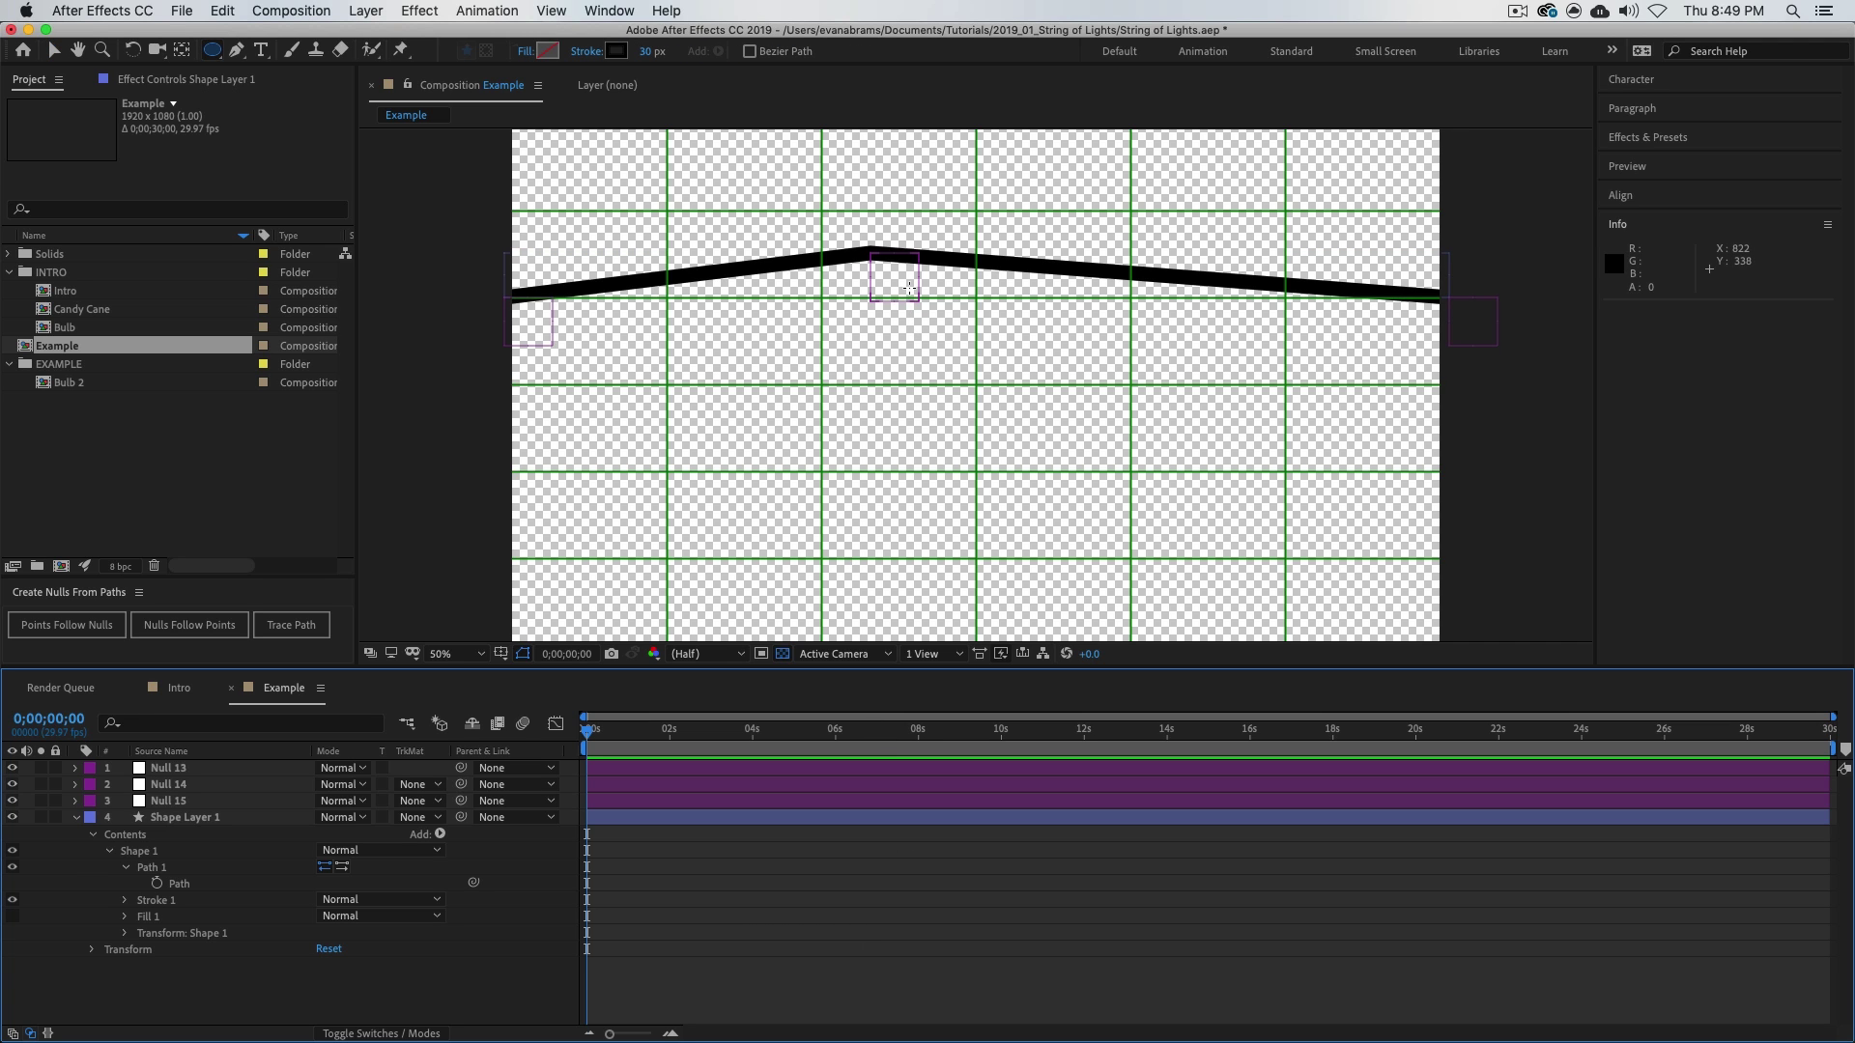
click(719, 769)
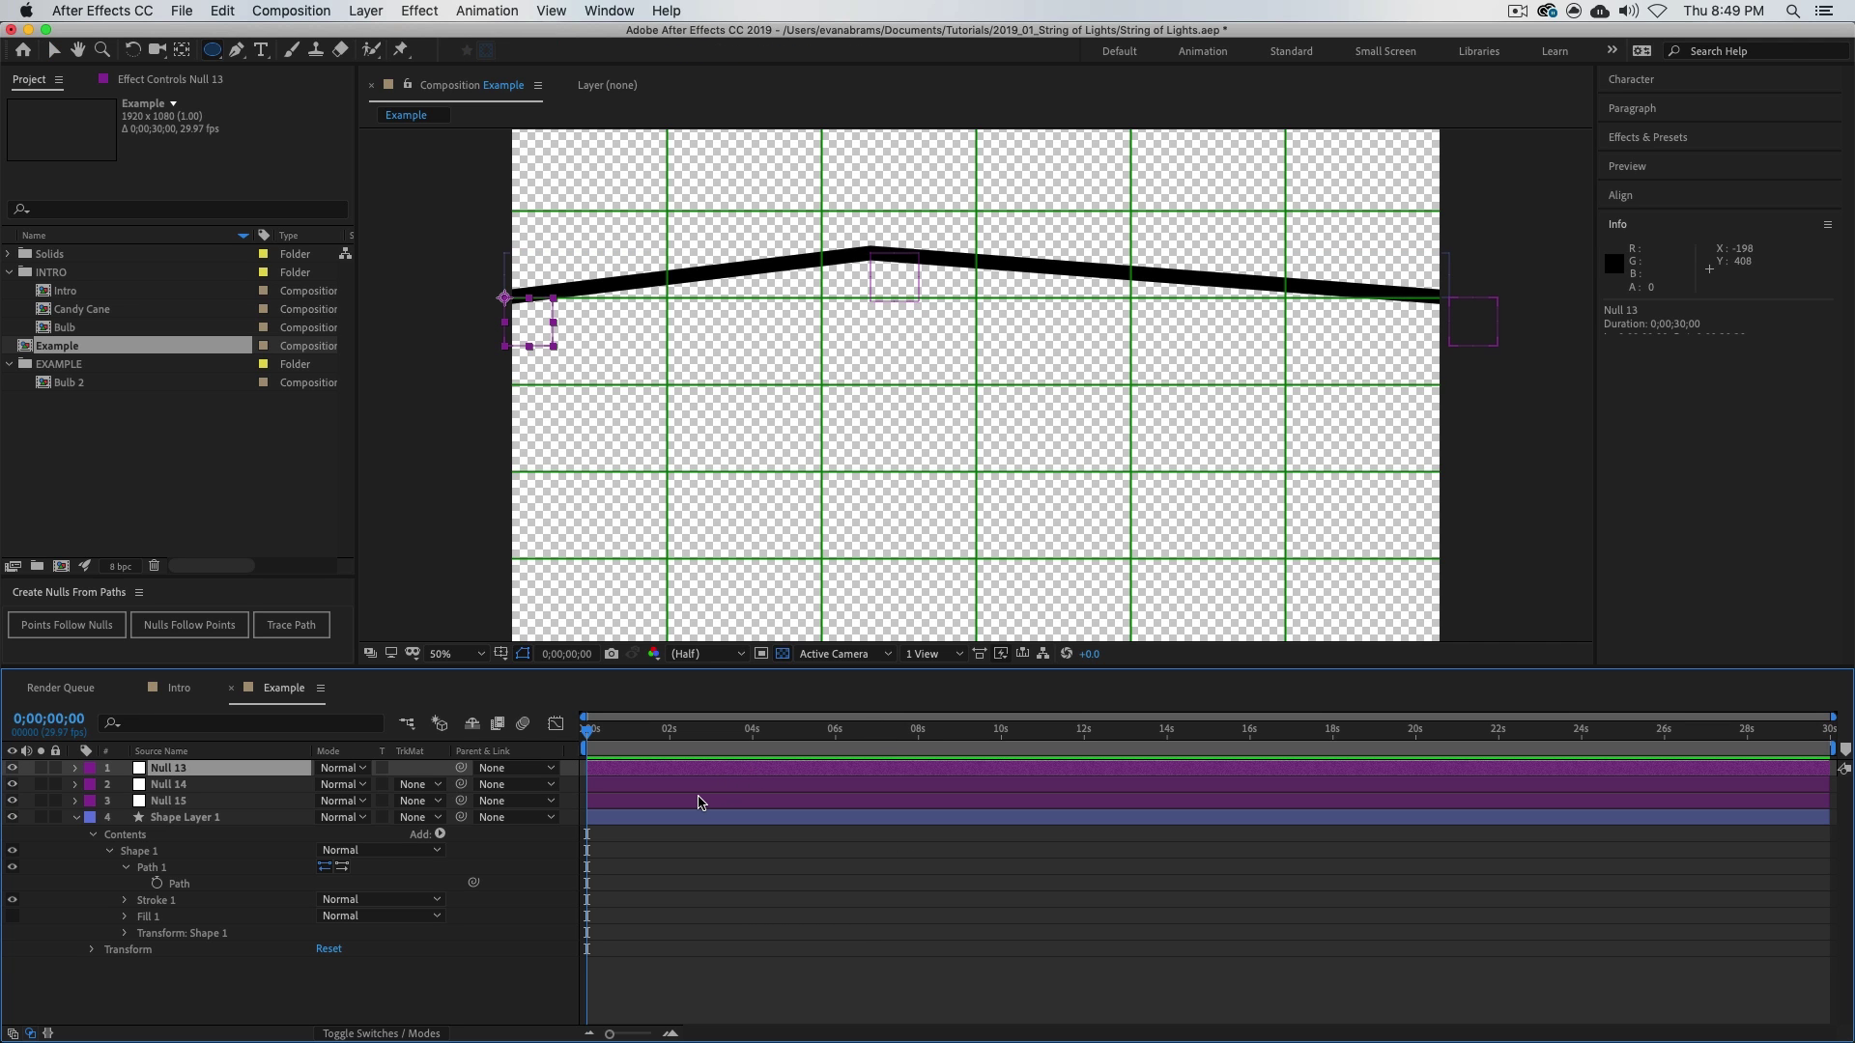
key(e)
key(e)
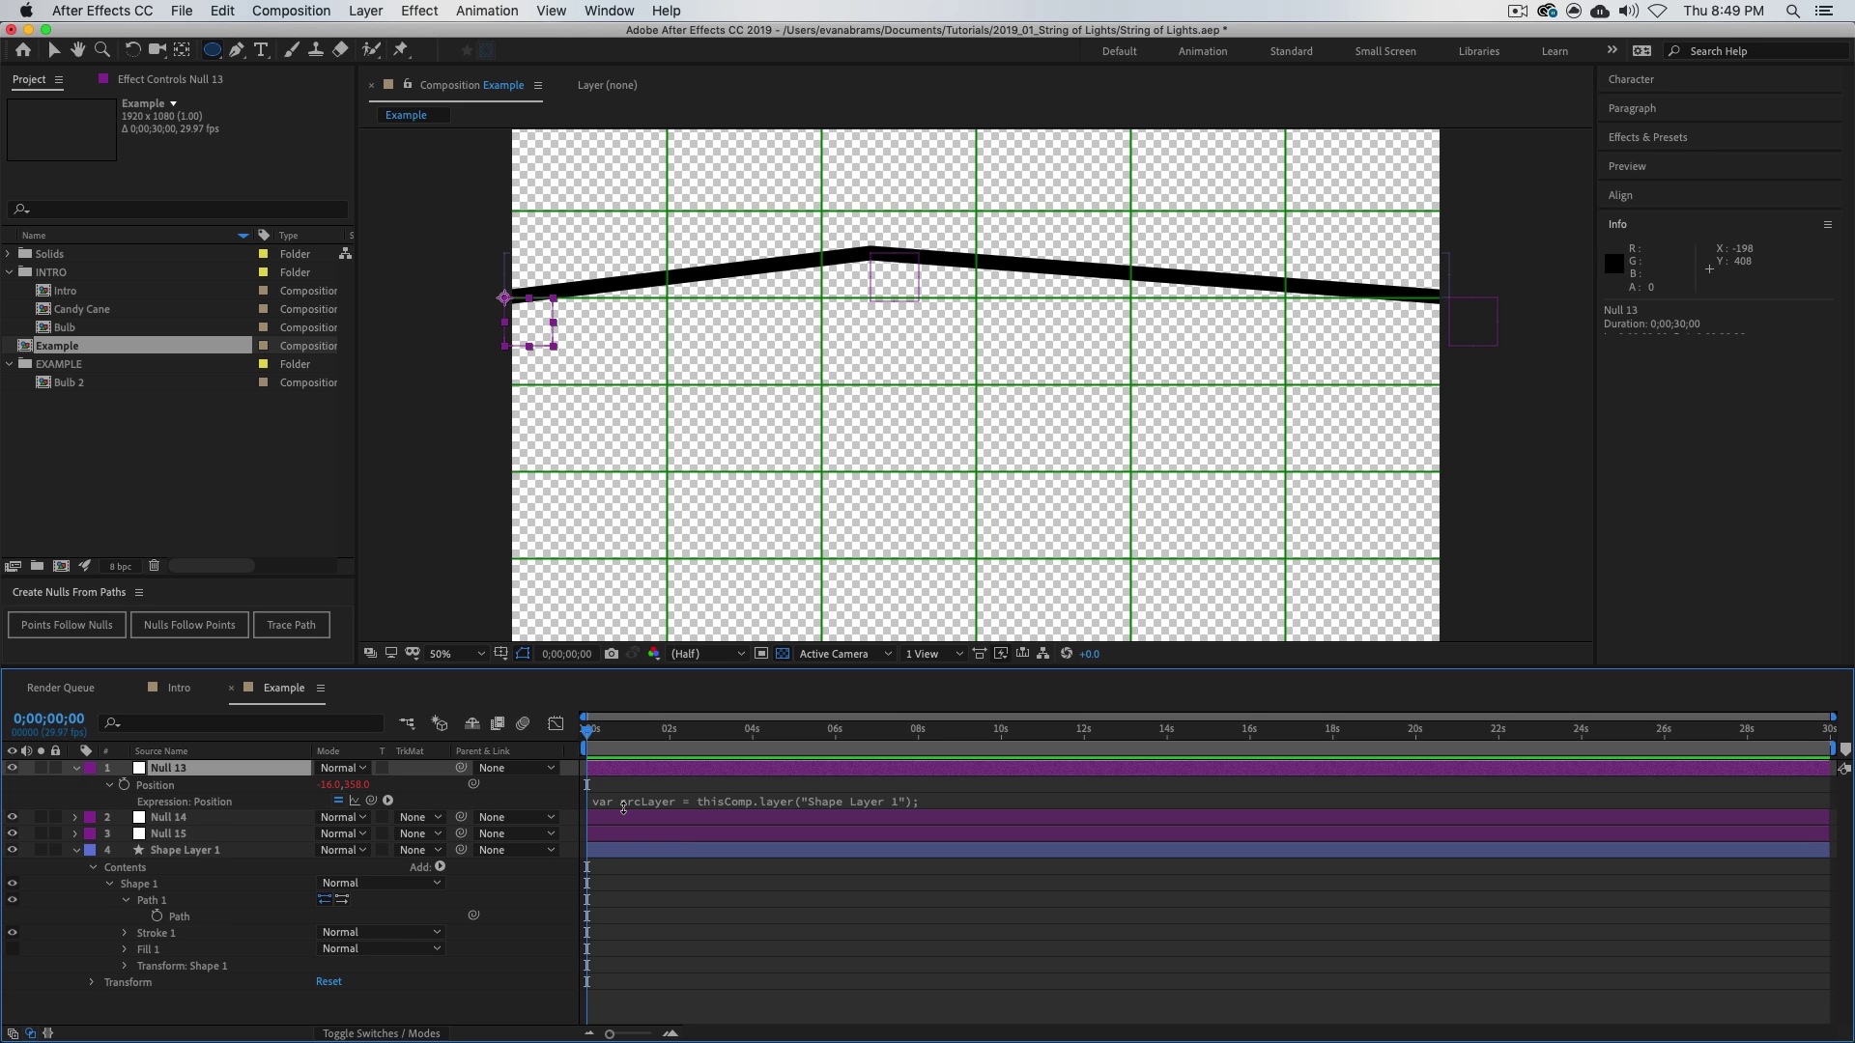
mouse_move(633, 858)
mouse_down()
mouse_move(633, 909)
mouse_move(633, 870)
mouse_up()
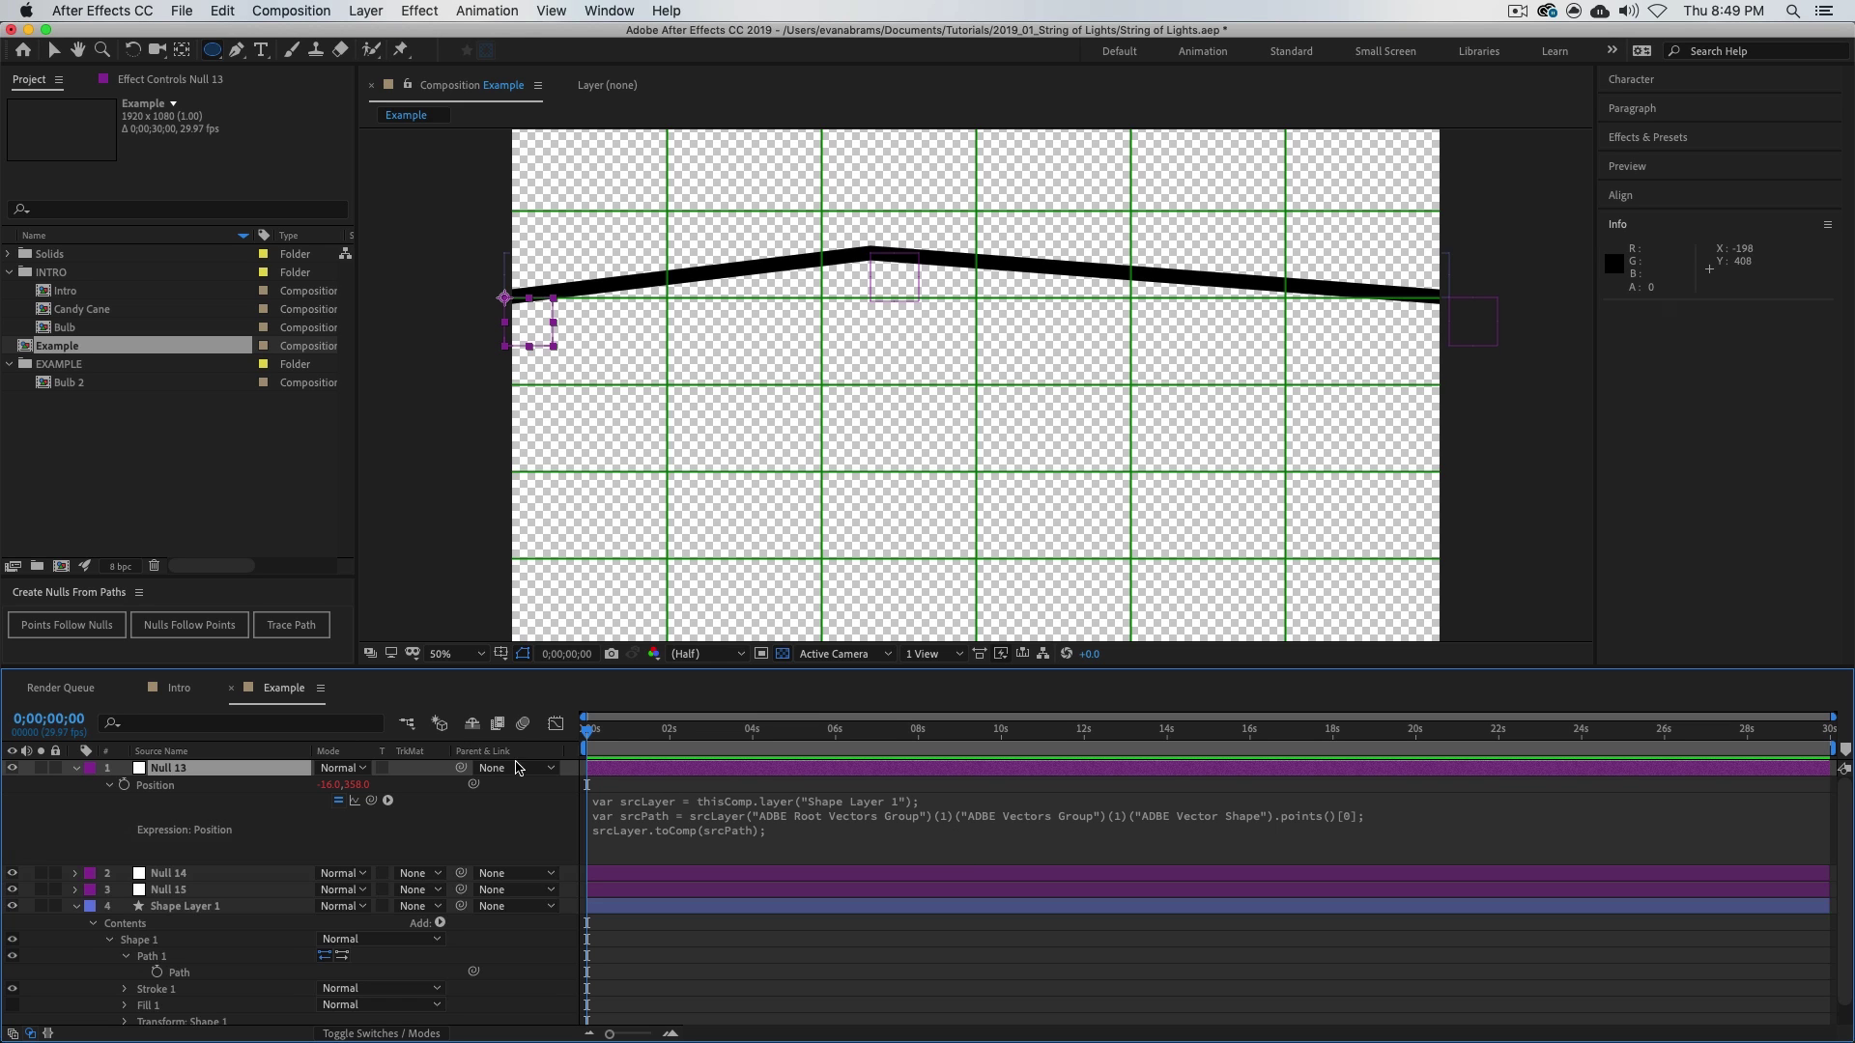
click(261, 796)
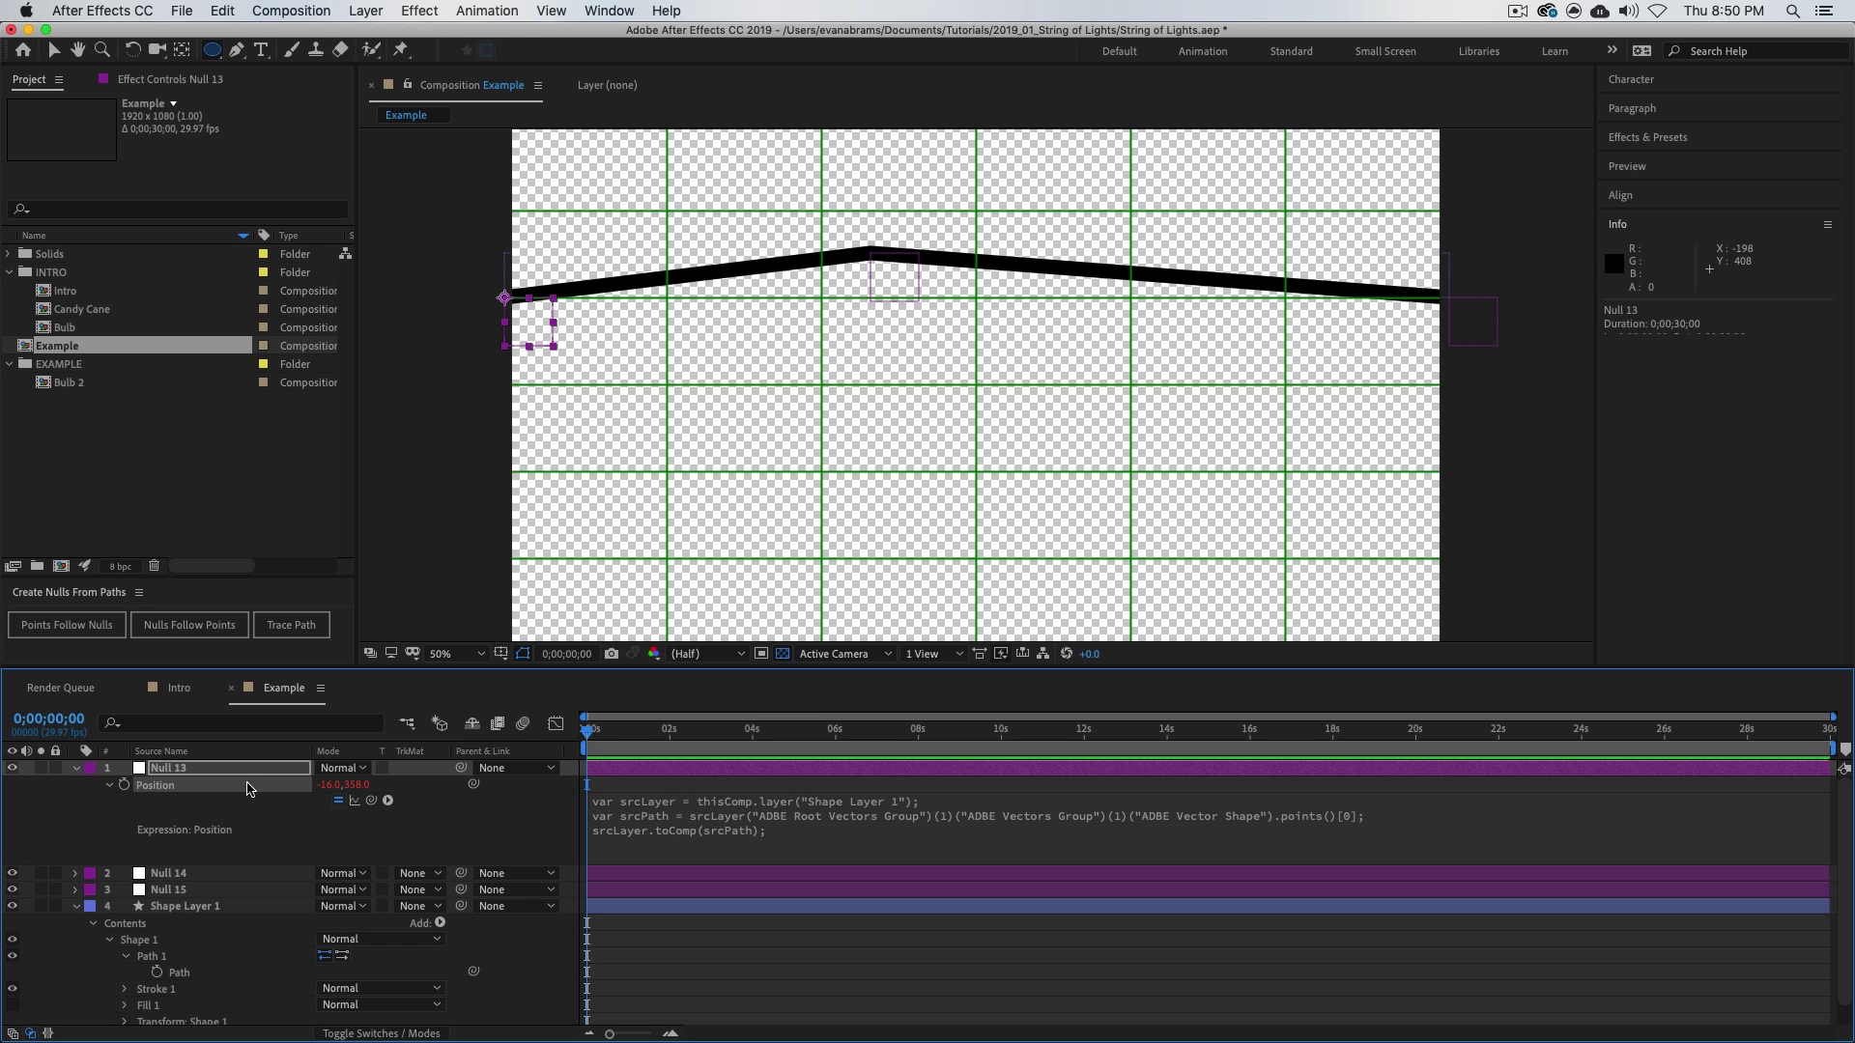
click(806, 843)
click(822, 857)
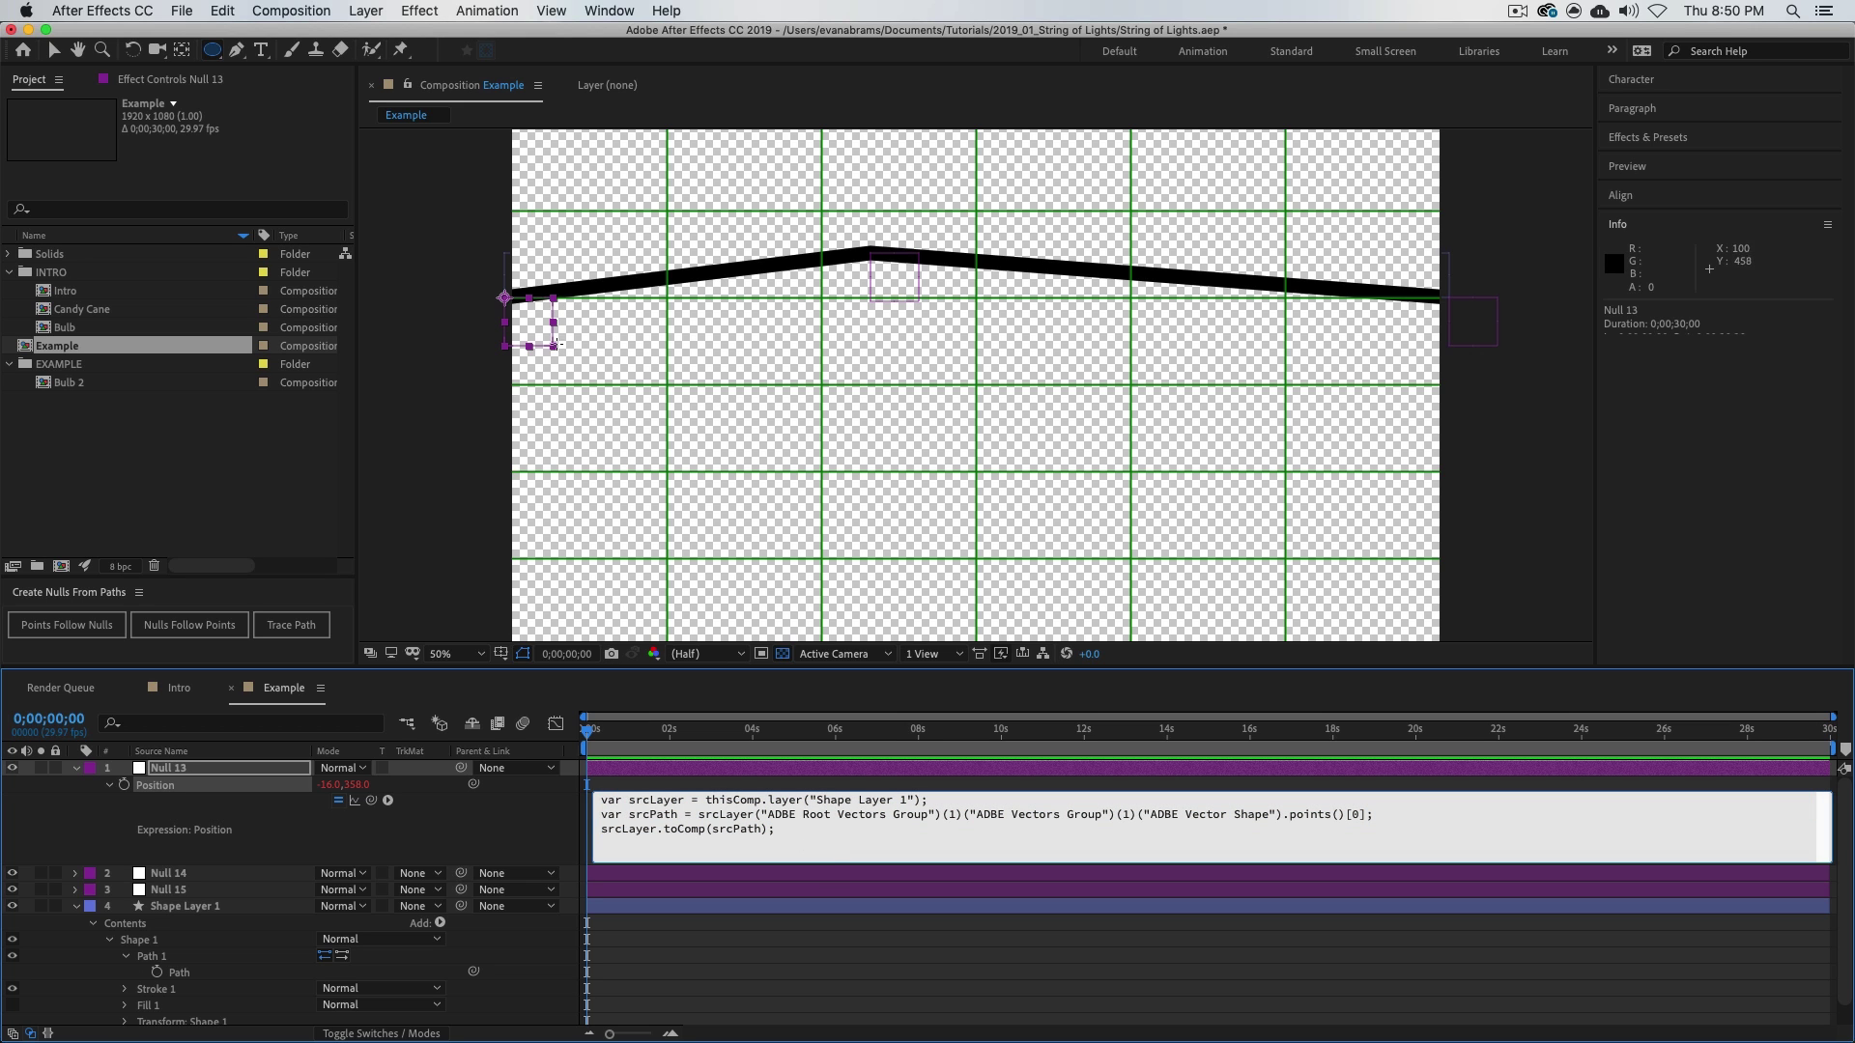
key(super+z)
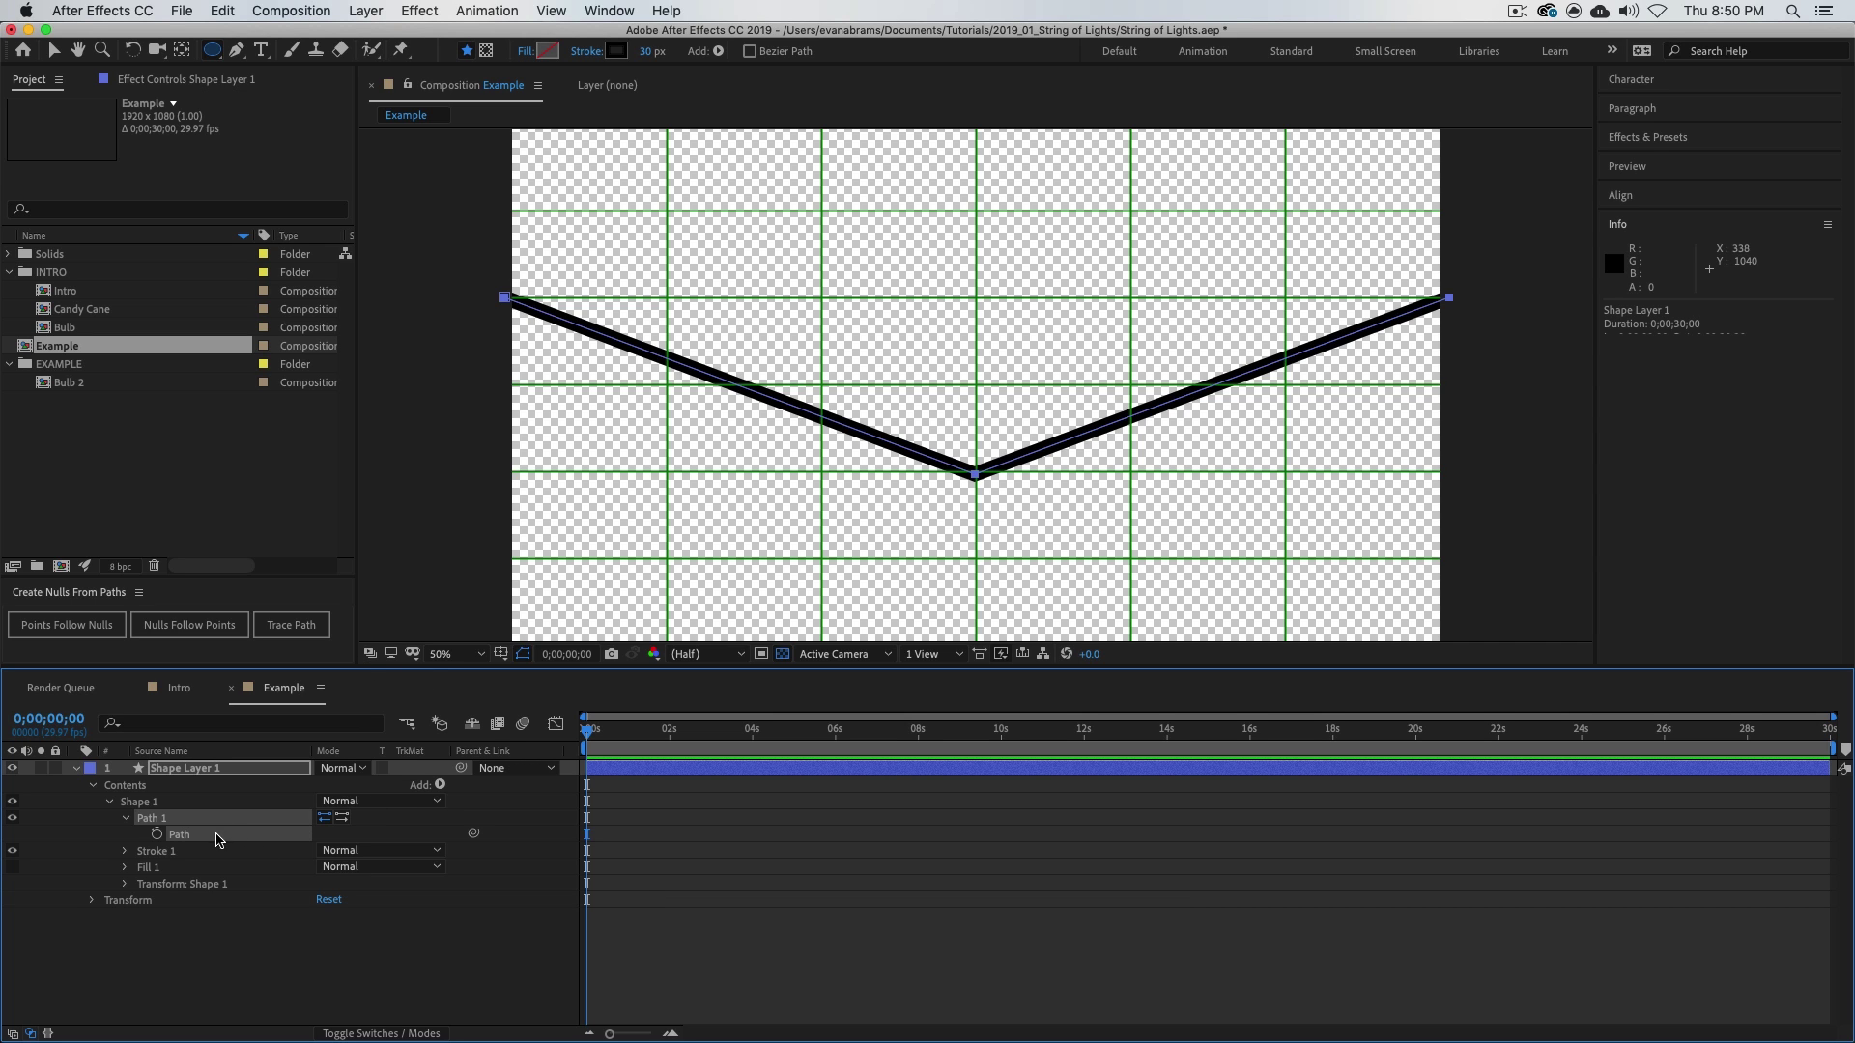
- Create Points Follow Nulls controls, try moving the three nulls, then undo the trial moves
click(77, 627)
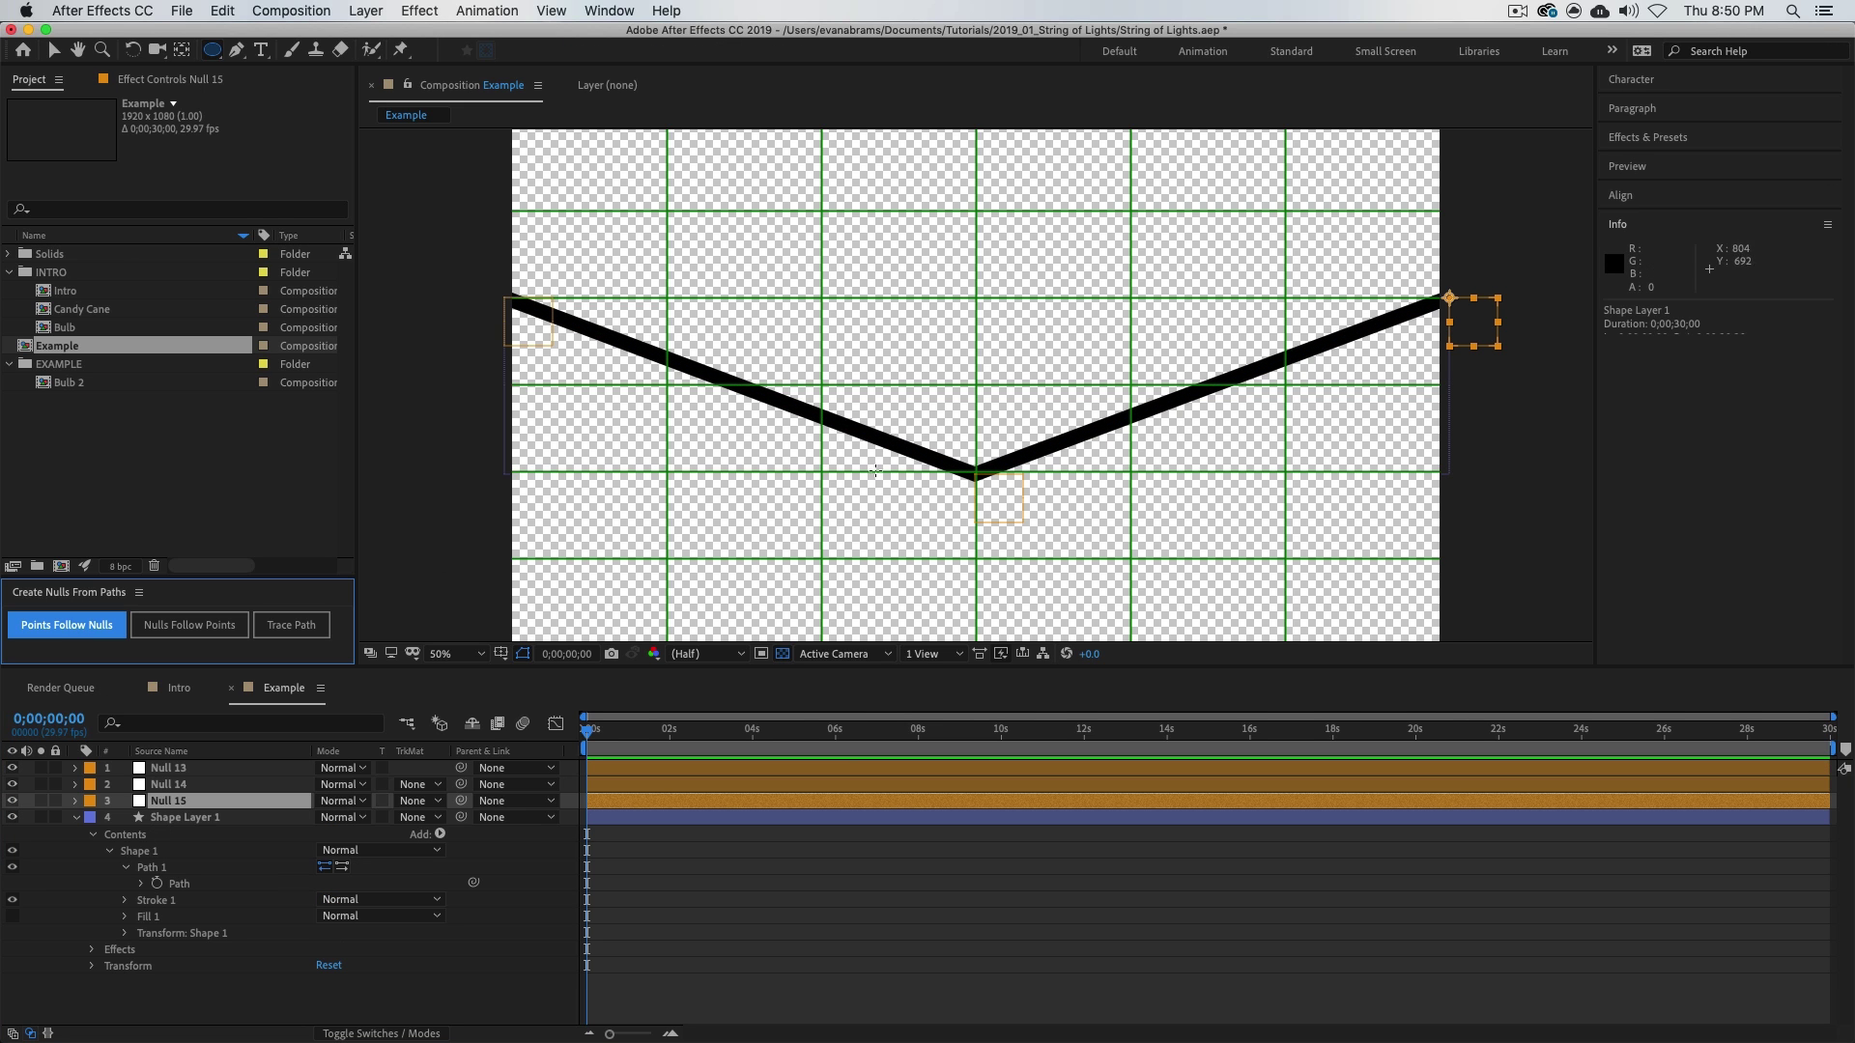
key(v)
click(1001, 499)
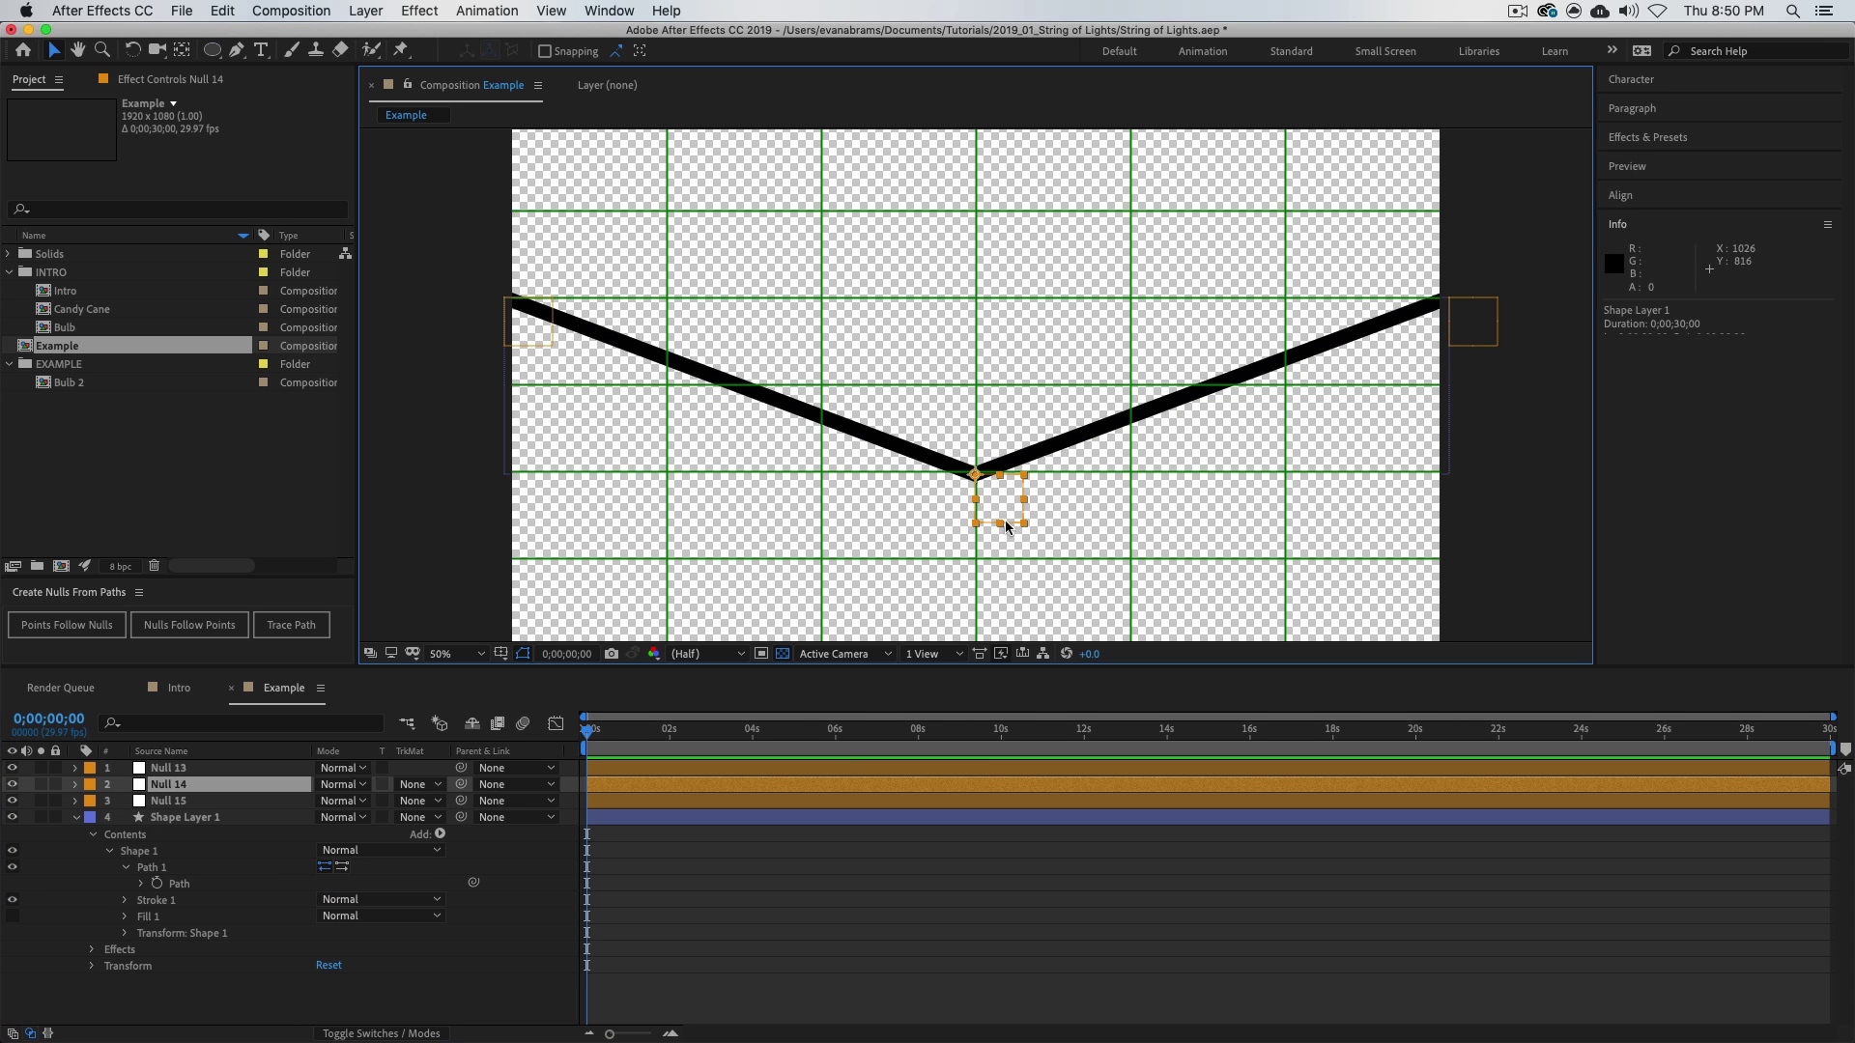
drag(967, 451, 1038, 584)
drag(1469, 323, 1235, 283)
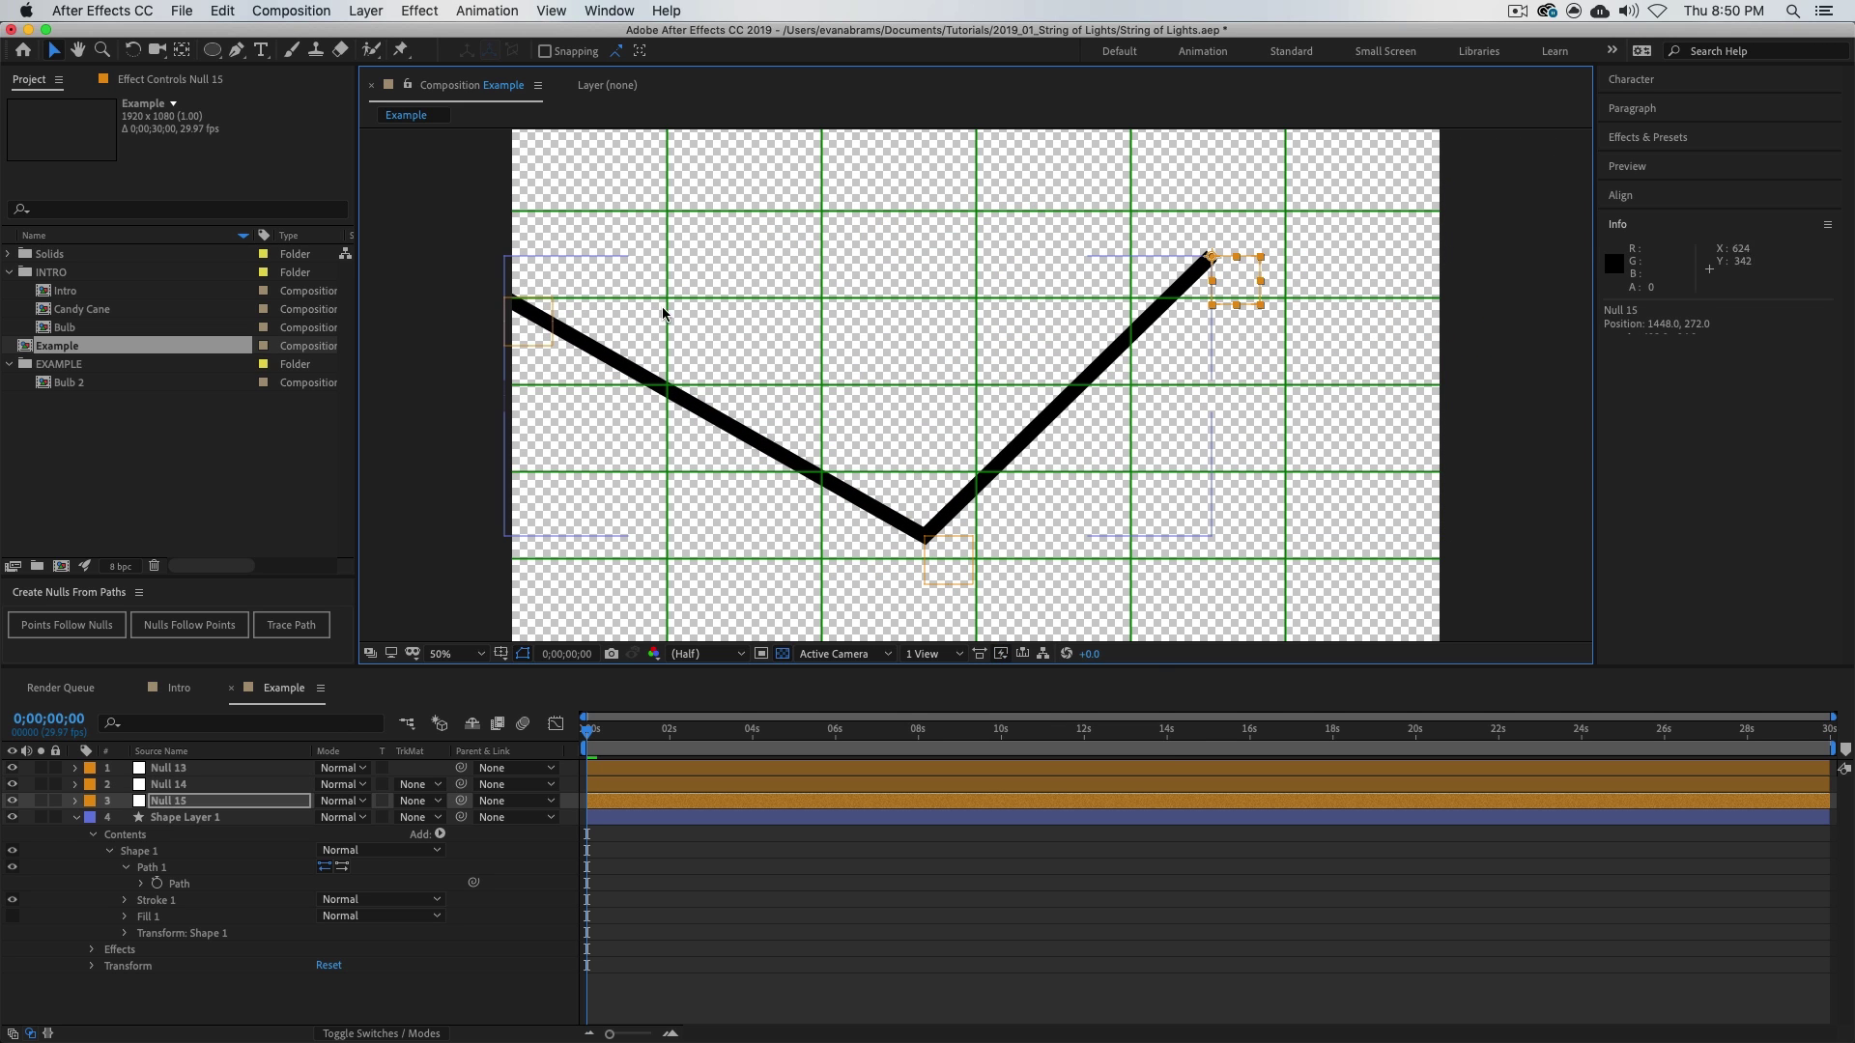
drag(509, 331, 815, 293)
key(super+z)
key(super+z)
key(super+z)
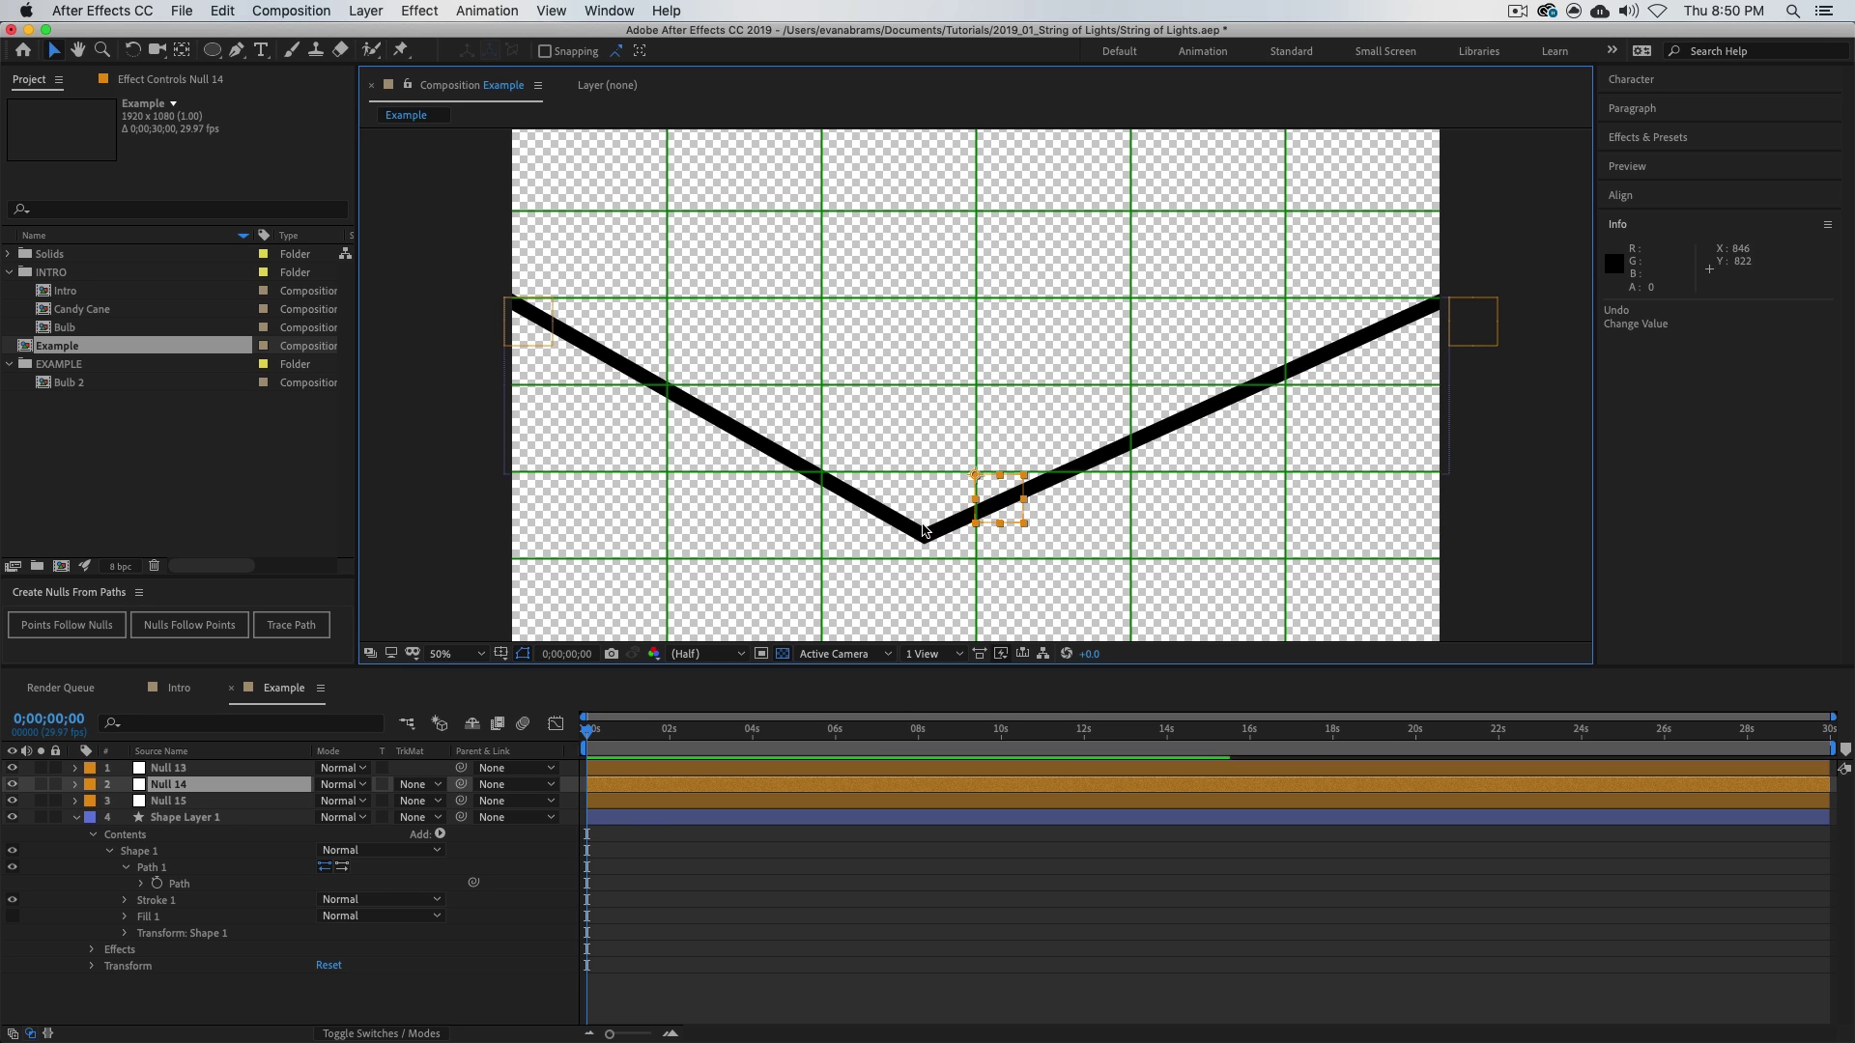
- Raise Null 14 until the wire lies flat
drag(1016, 502, 1009, 316)
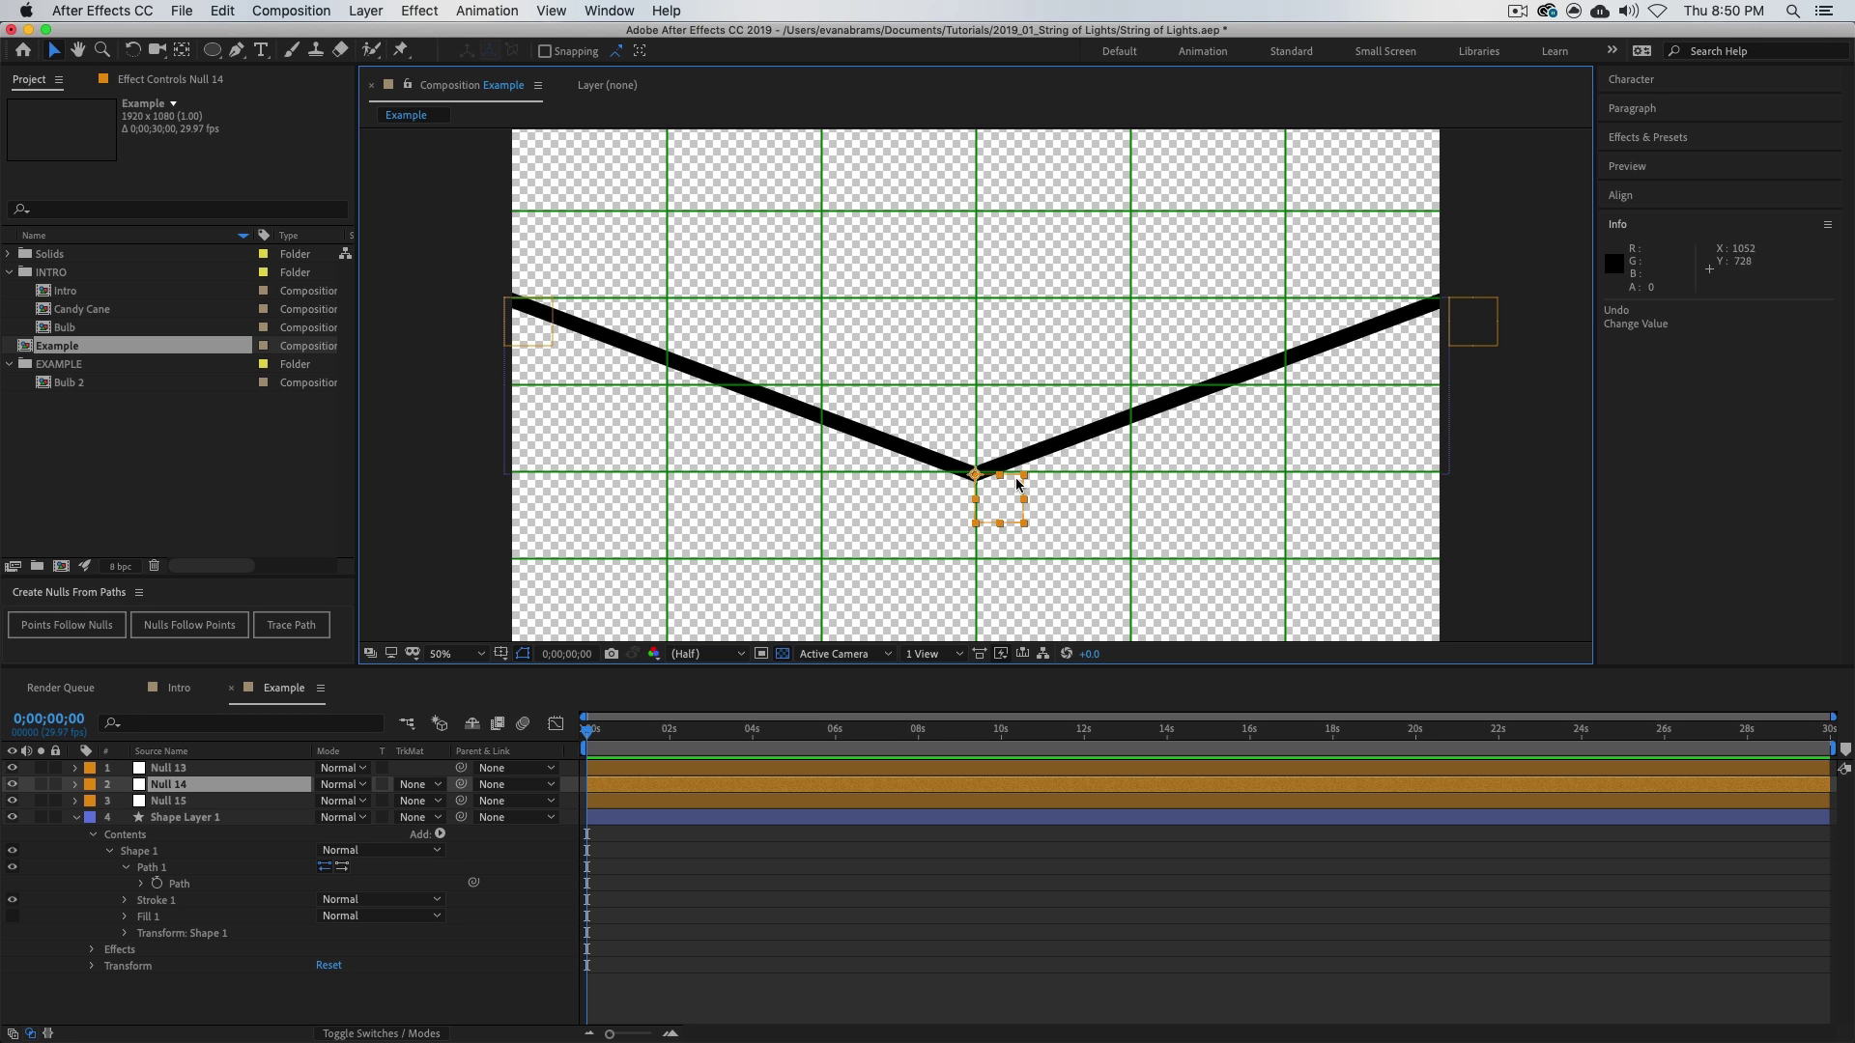
drag(999, 507, 1004, 331)
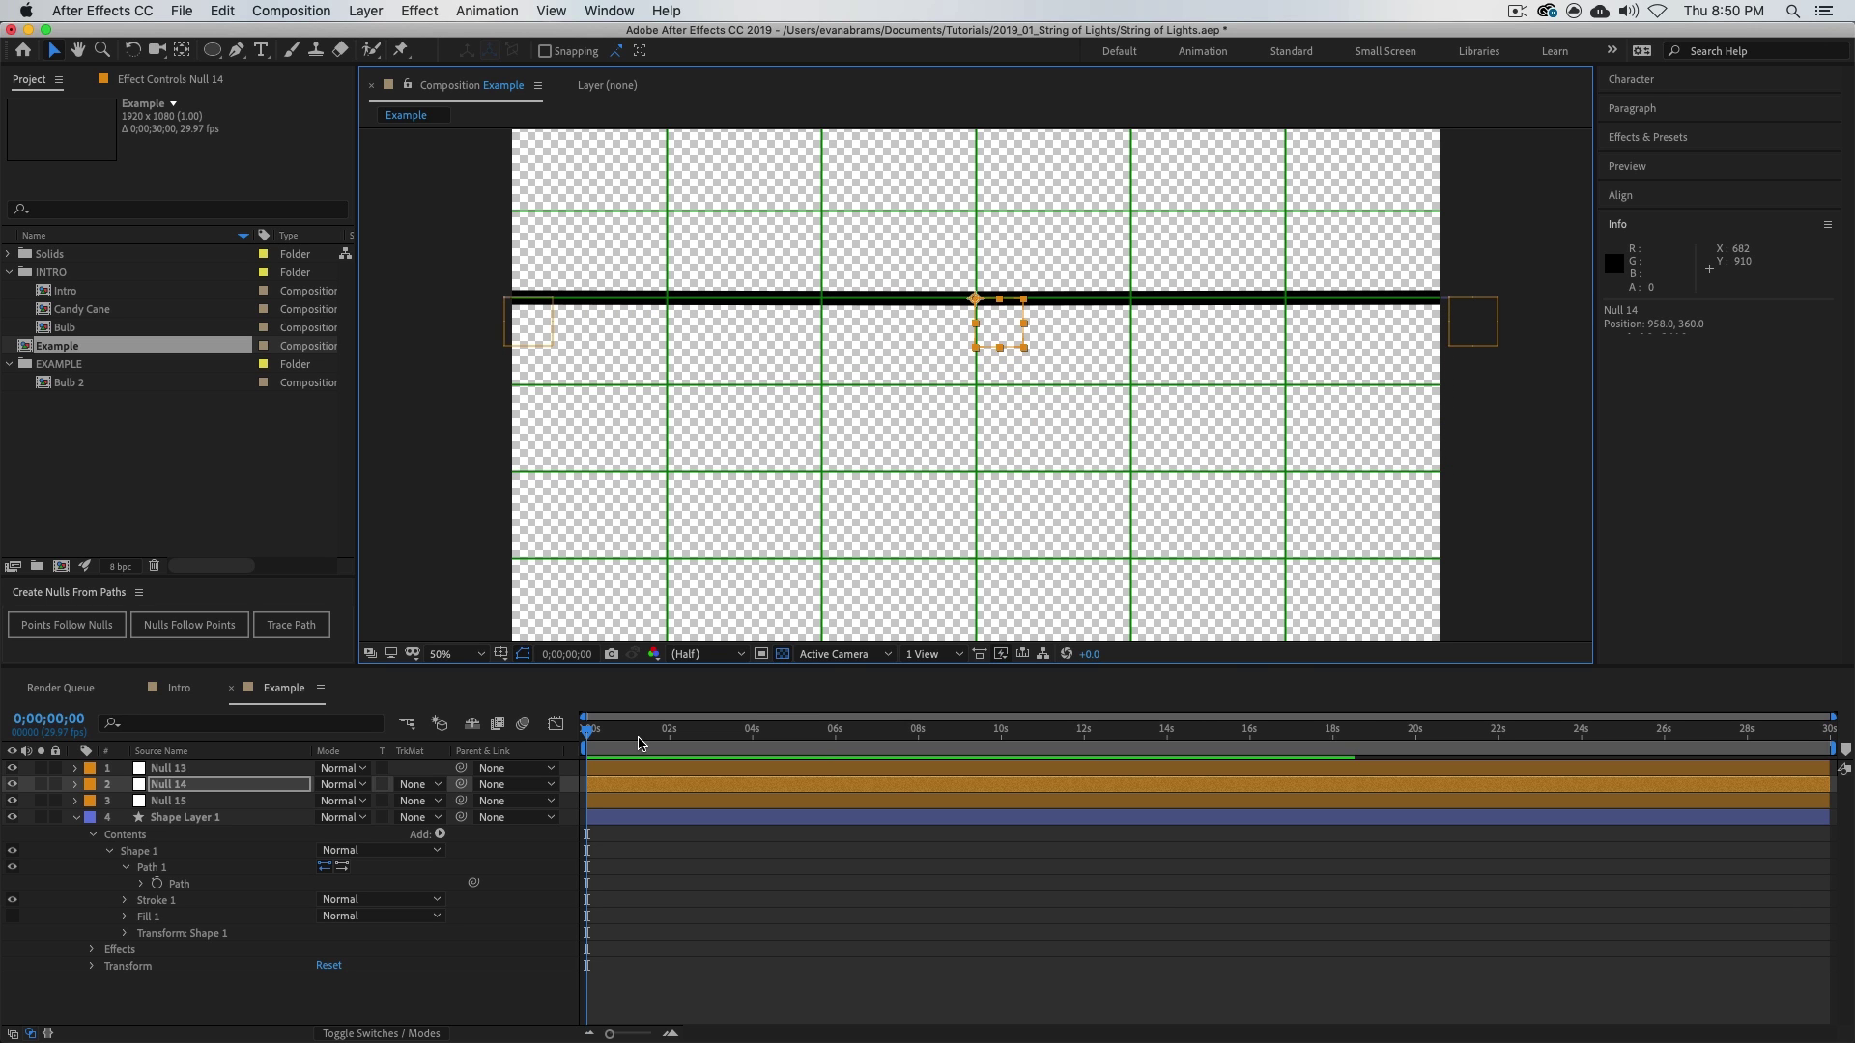
key(shift+Page_Down)
key(shift+Page_Down)
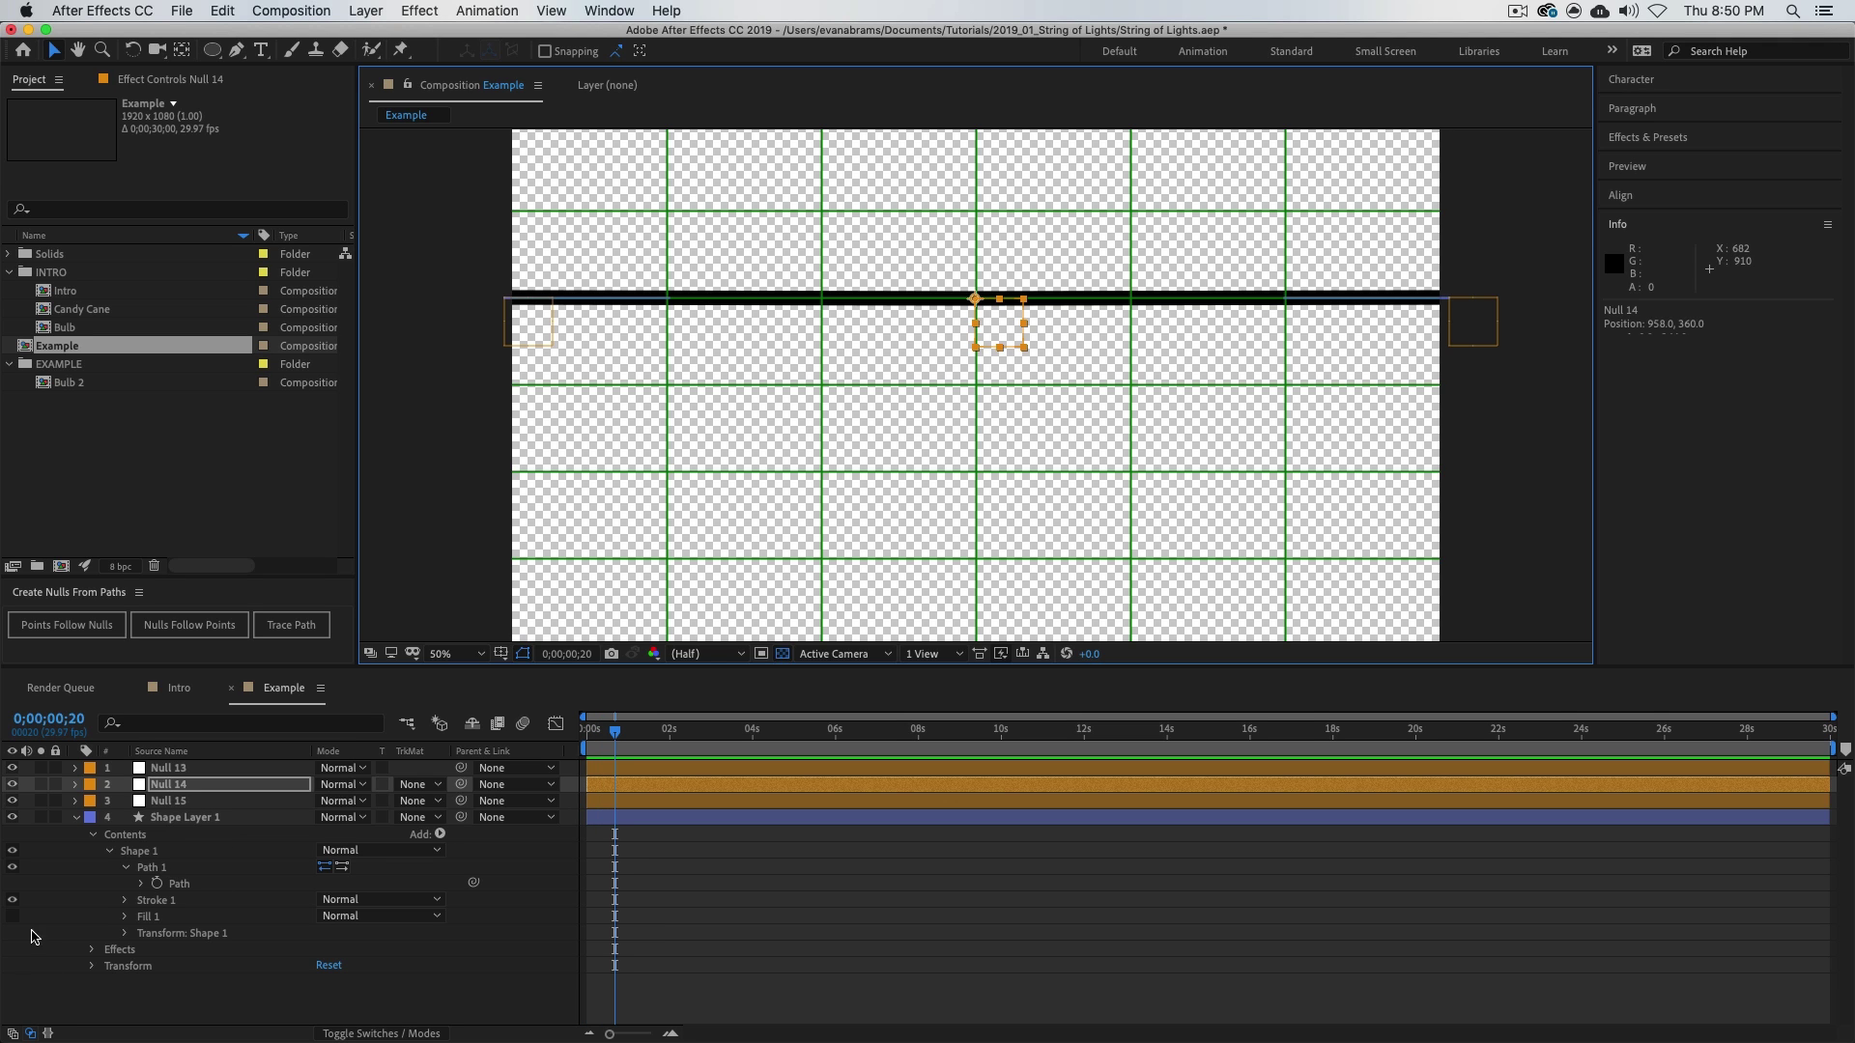
- Keyframe Null 14's Position, dropping the wire into a V then flinging it up into a peak 10 frames apart
key(p)
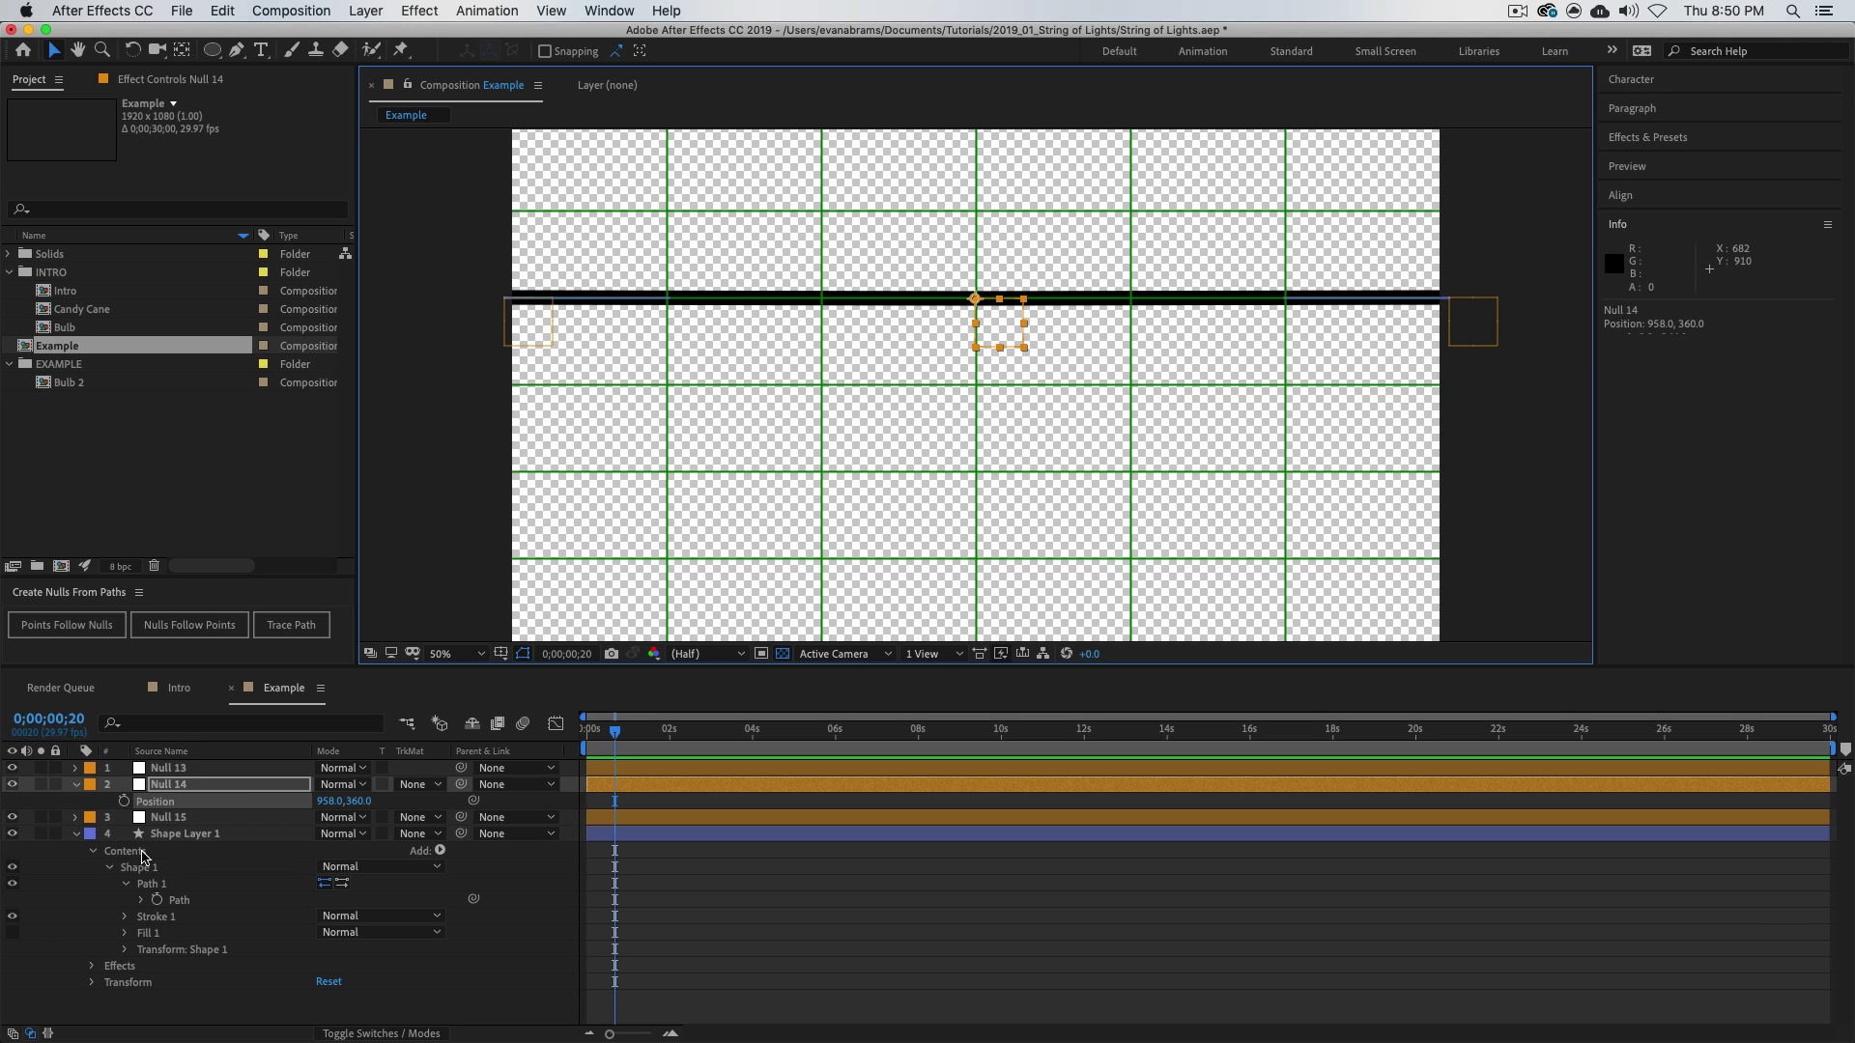
click(124, 802)
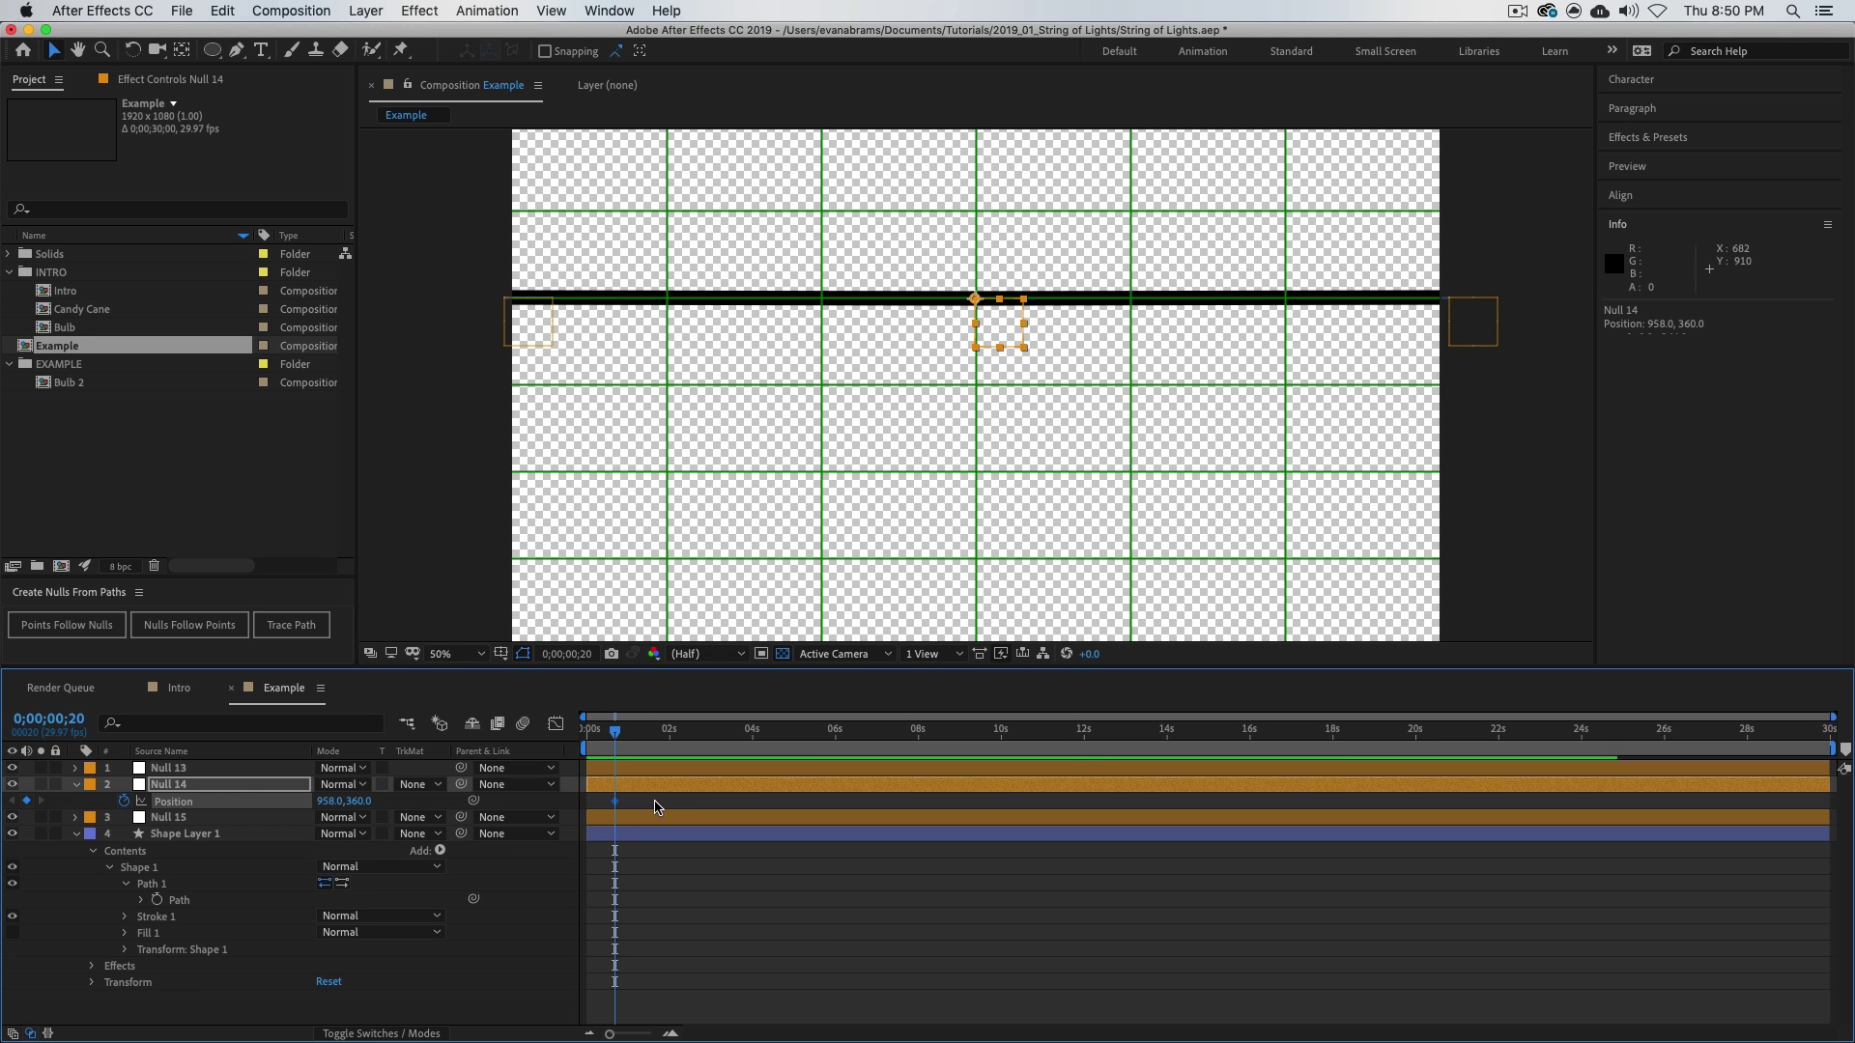
key(shift+Page_Down)
key(shift+Page_Down)
key(shift+Page_Down)
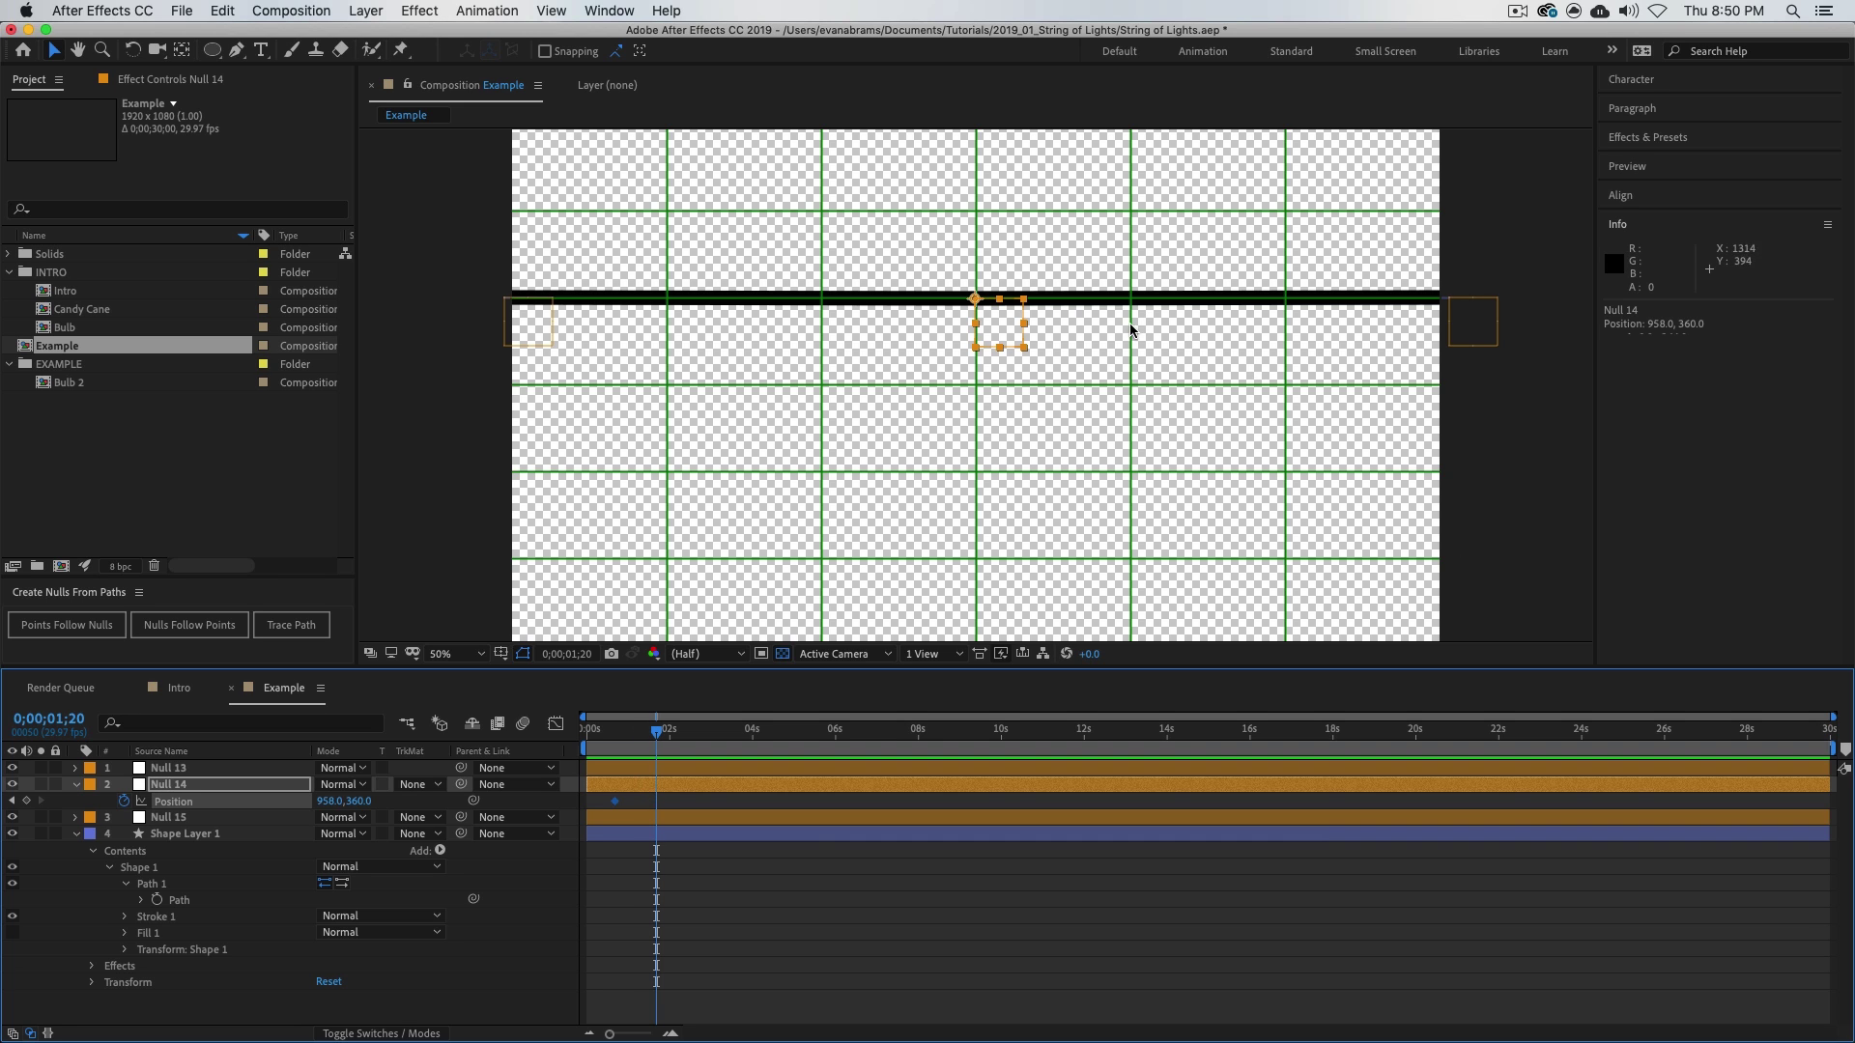
drag(1005, 322, 1000, 500)
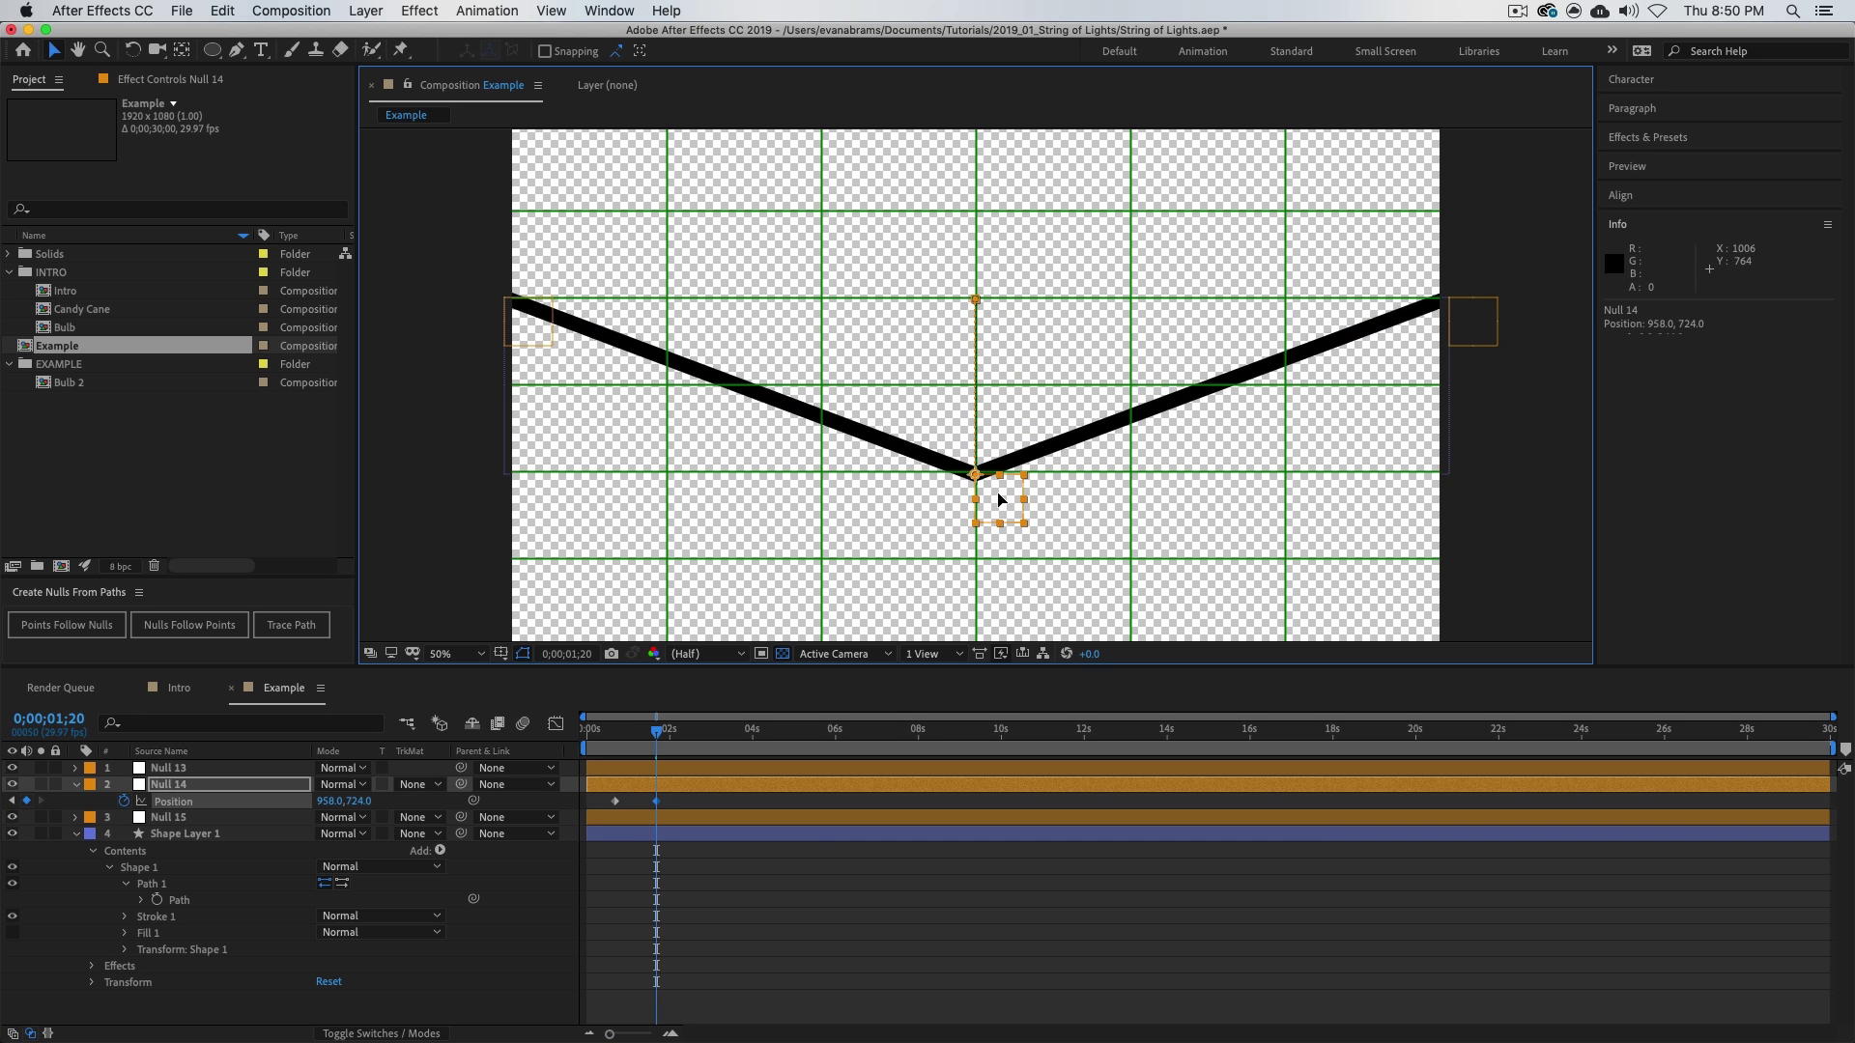
key(shift+Page_Down)
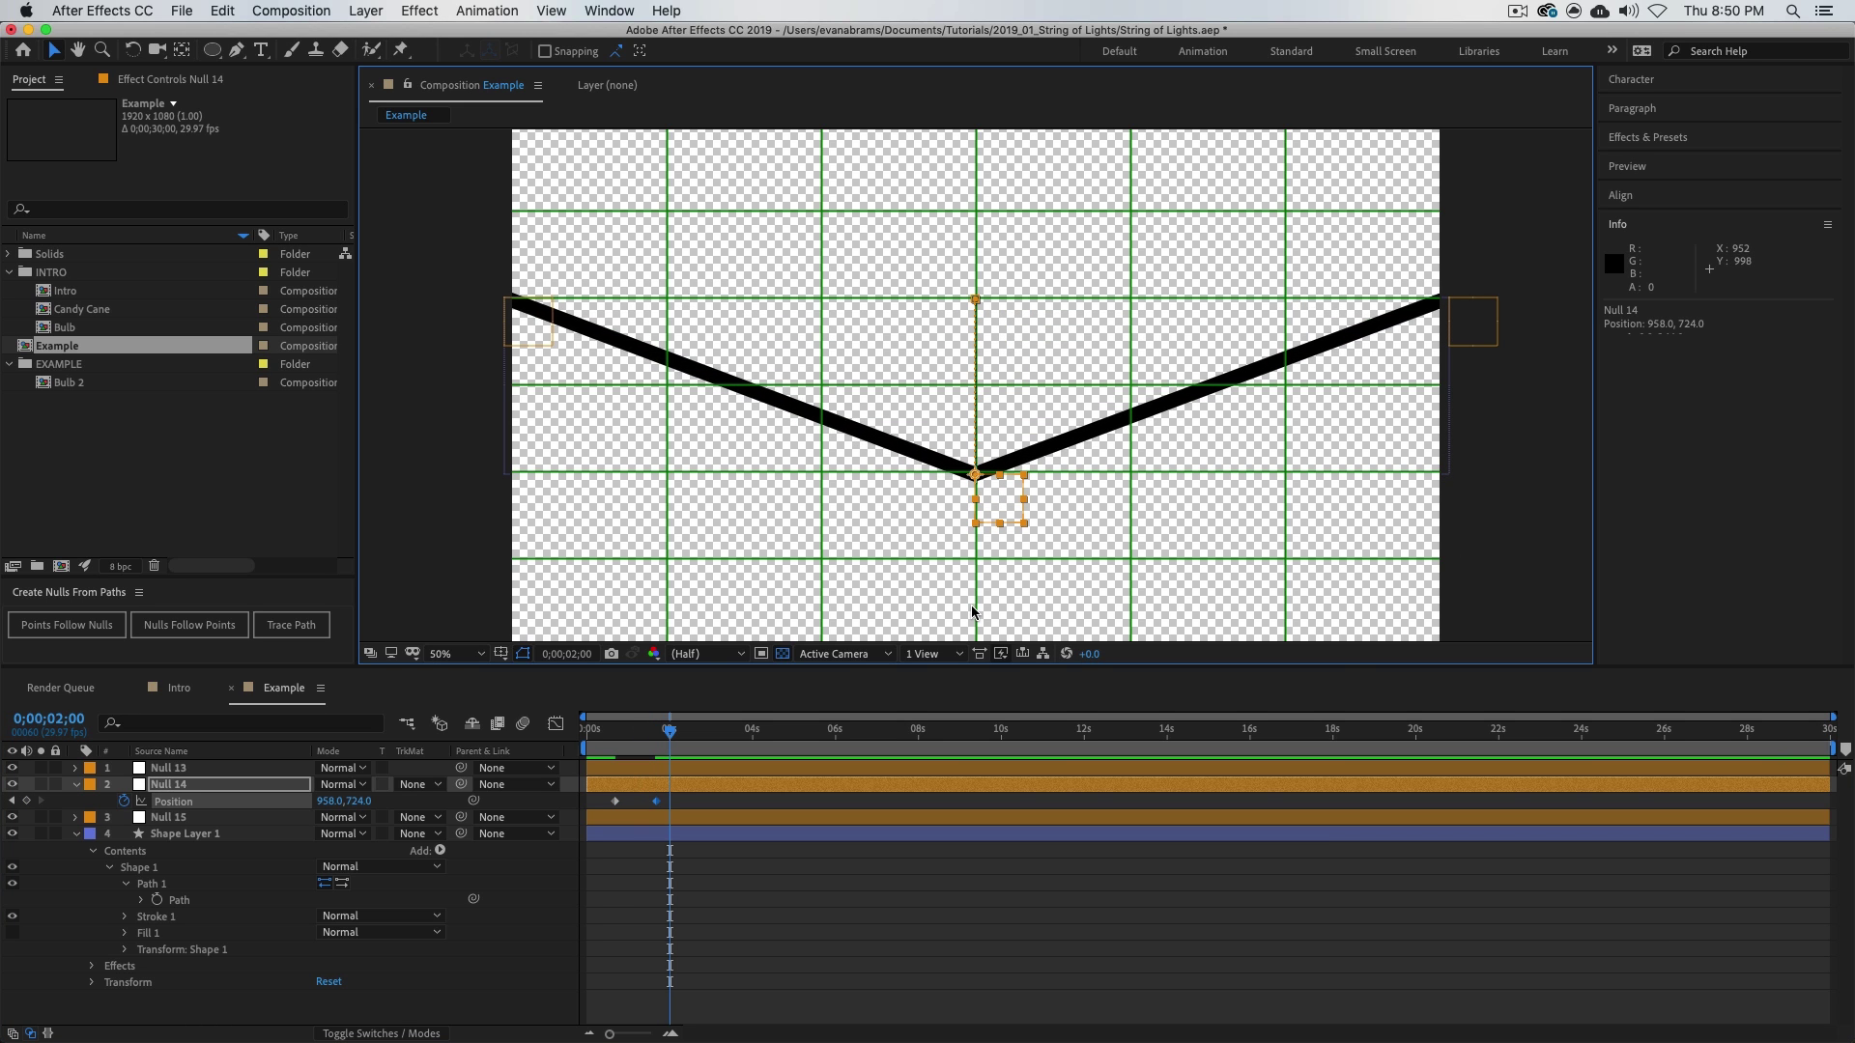
drag(1007, 513, 1026, 278)
key(shift+Page_Down)
- Settle the wire near flat at 0;00;02;23, preview the bounce, and select all Position keyframes
key(space)
scroll(978, 354, up, 2)
scroll(1052, 262, down, 2)
key(space)
key(space)
key(space)
scroll(1026, 278, up, 2)
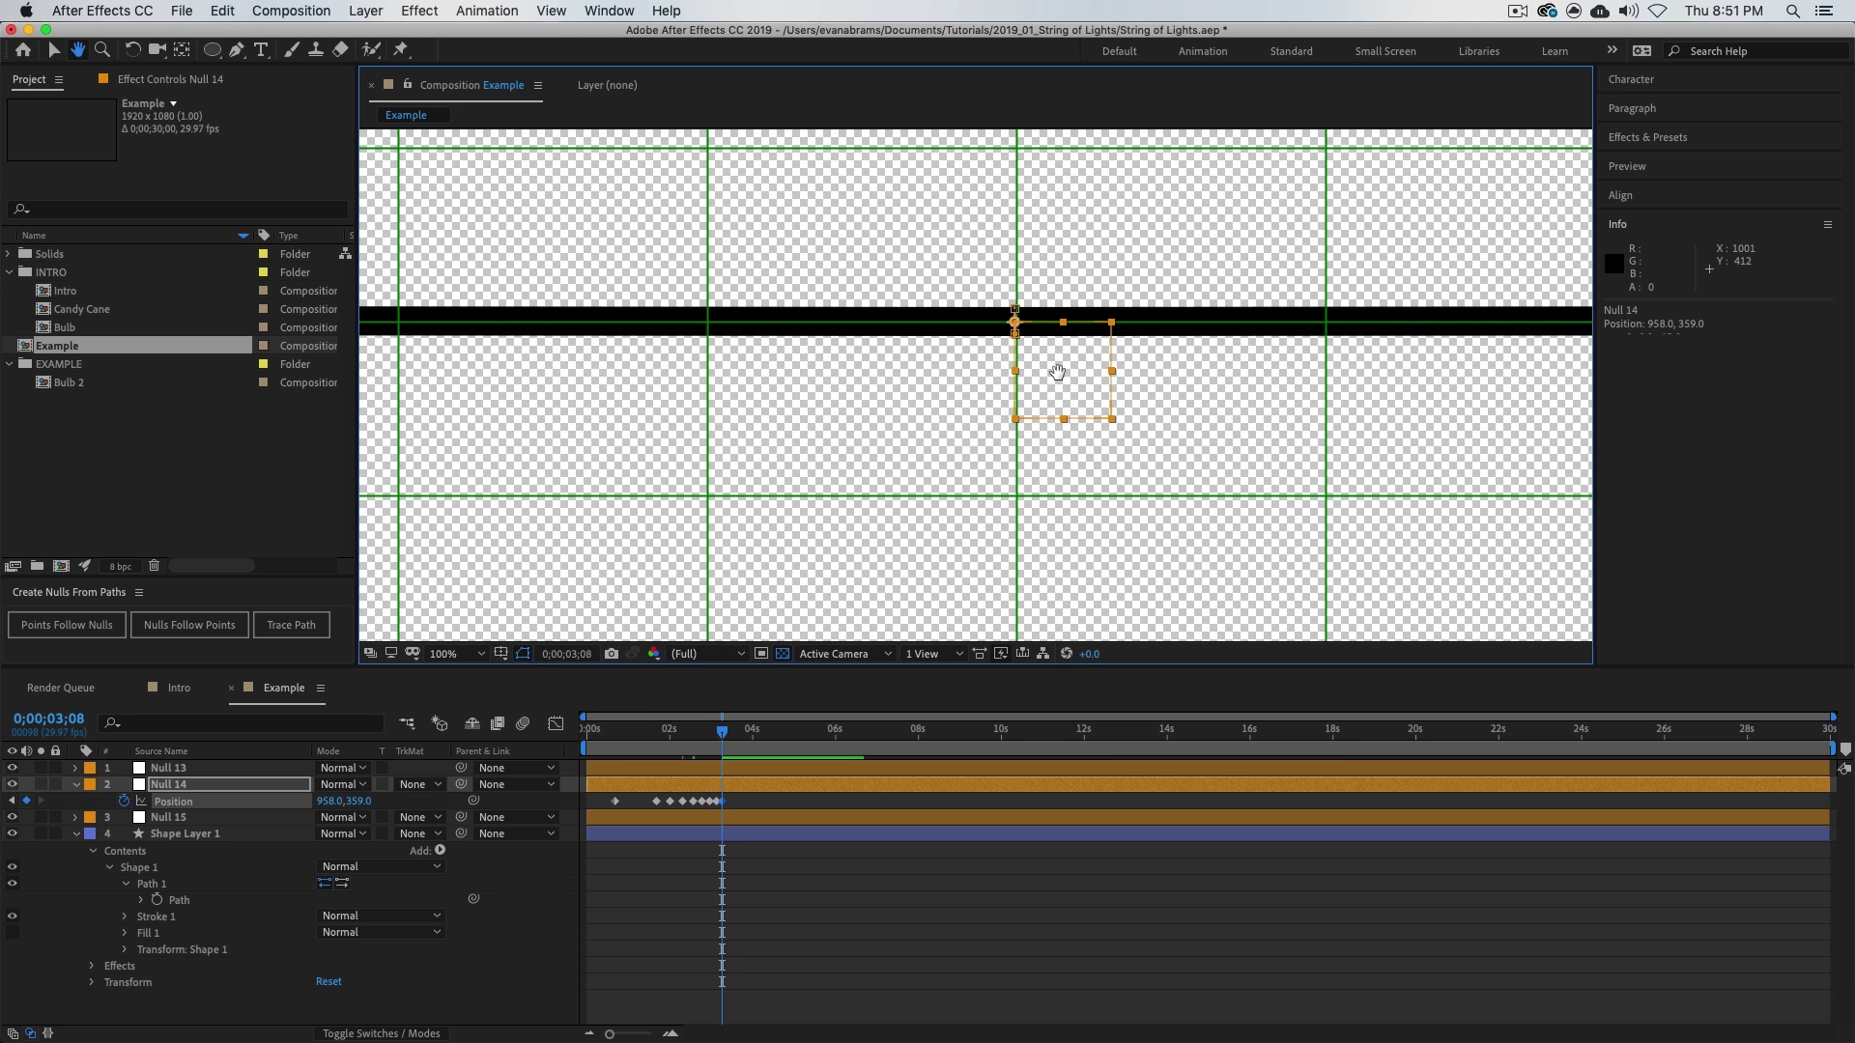
drag(1062, 359, 1066, 373)
scroll(1065, 373, down, 2)
click(615, 734)
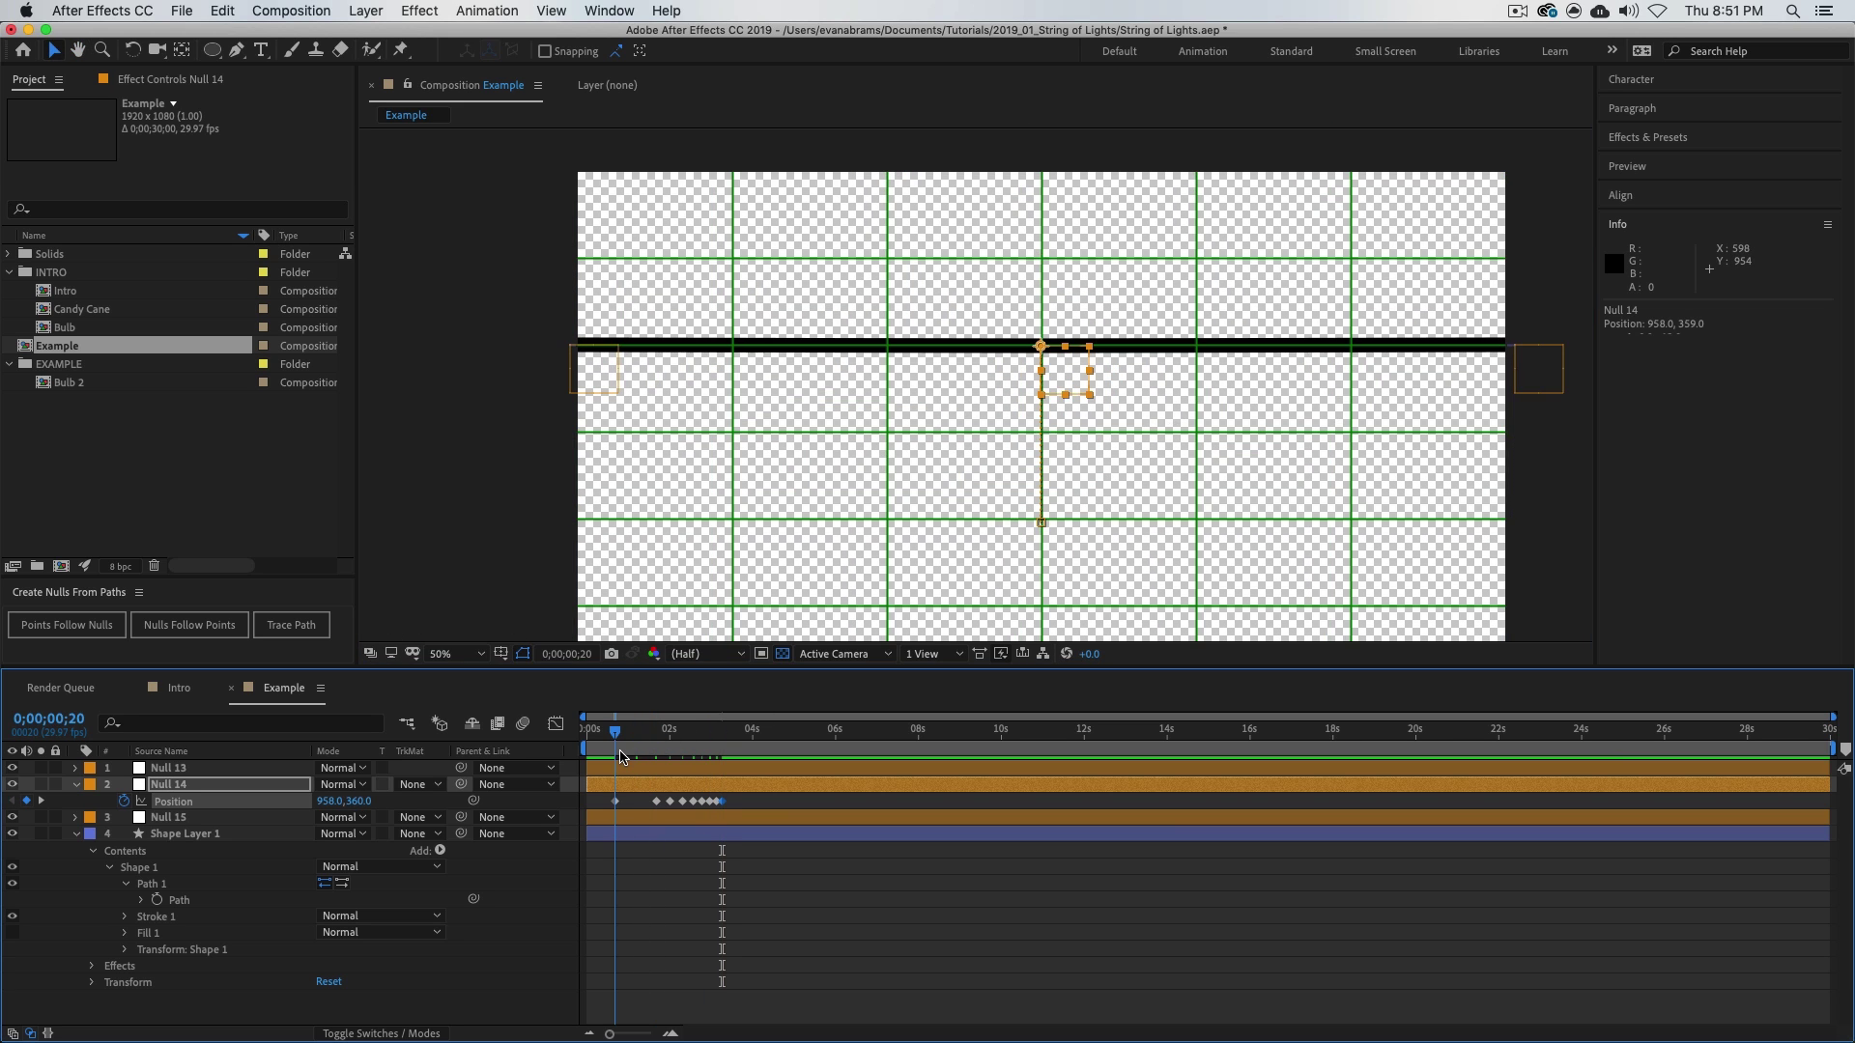
key(space)
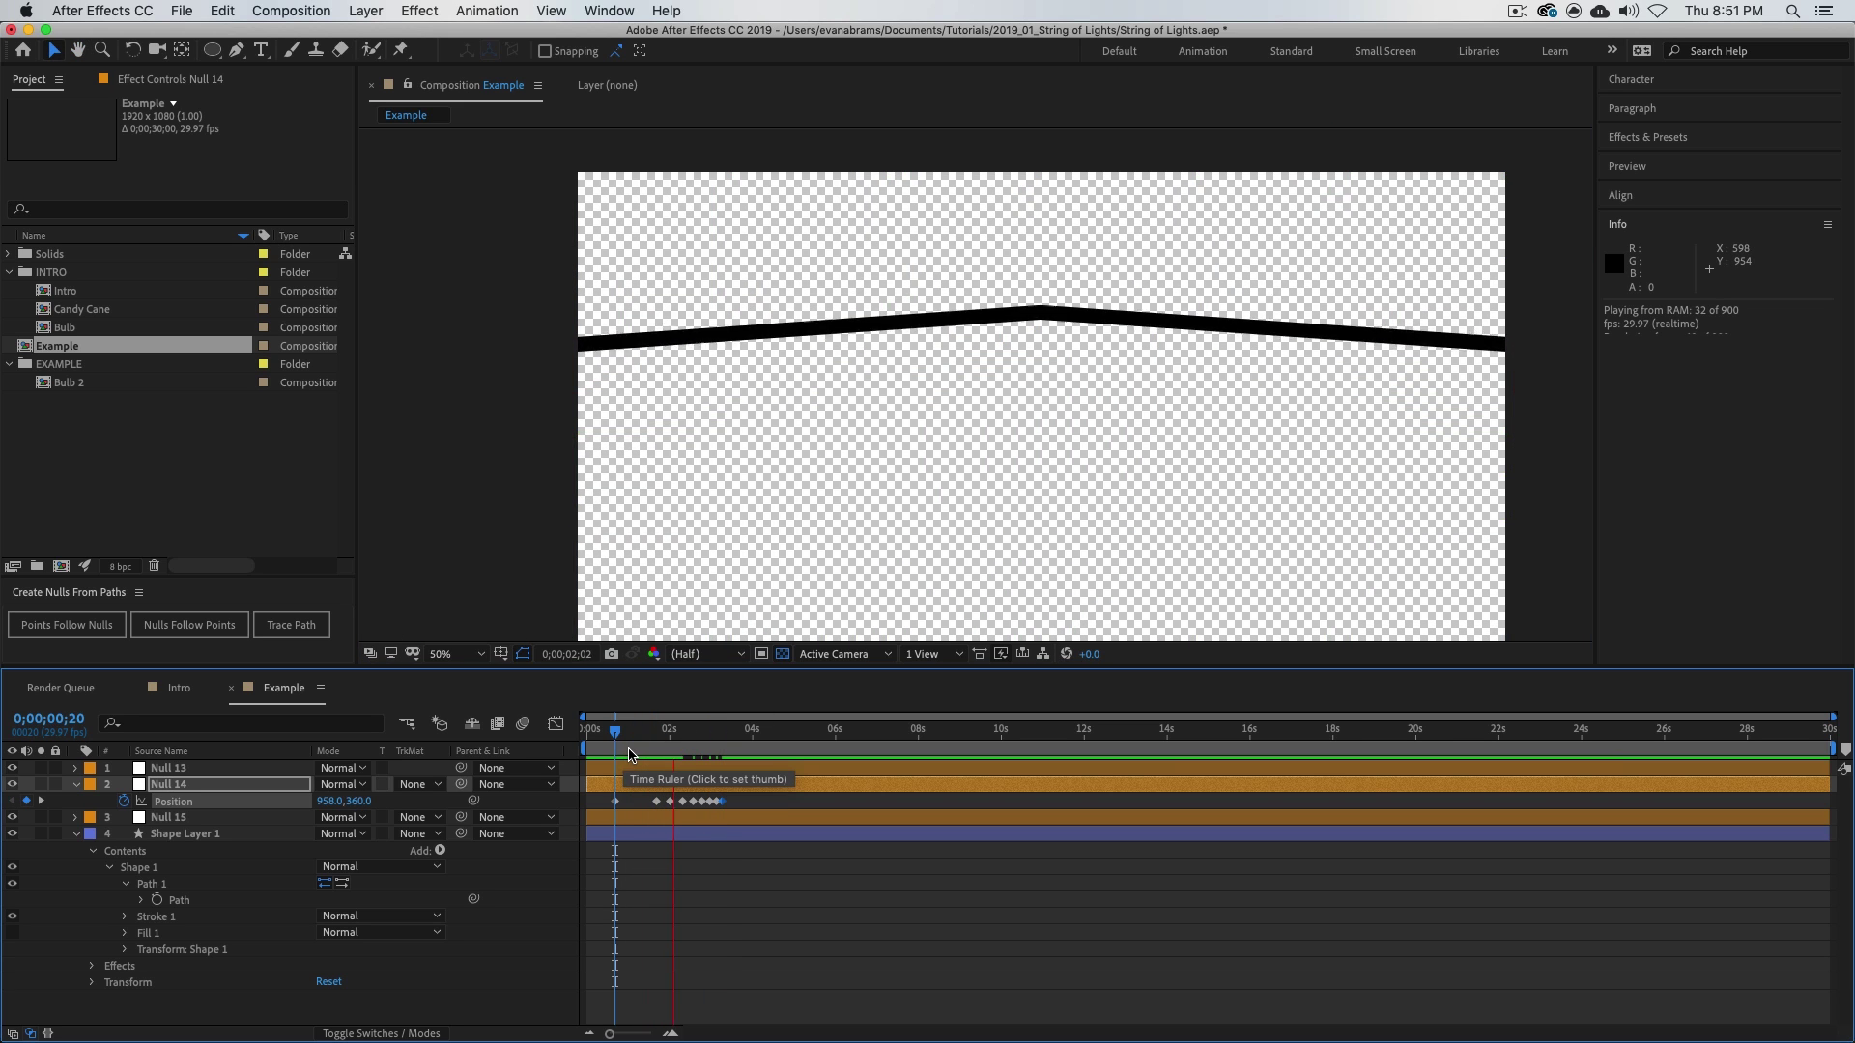
key(space)
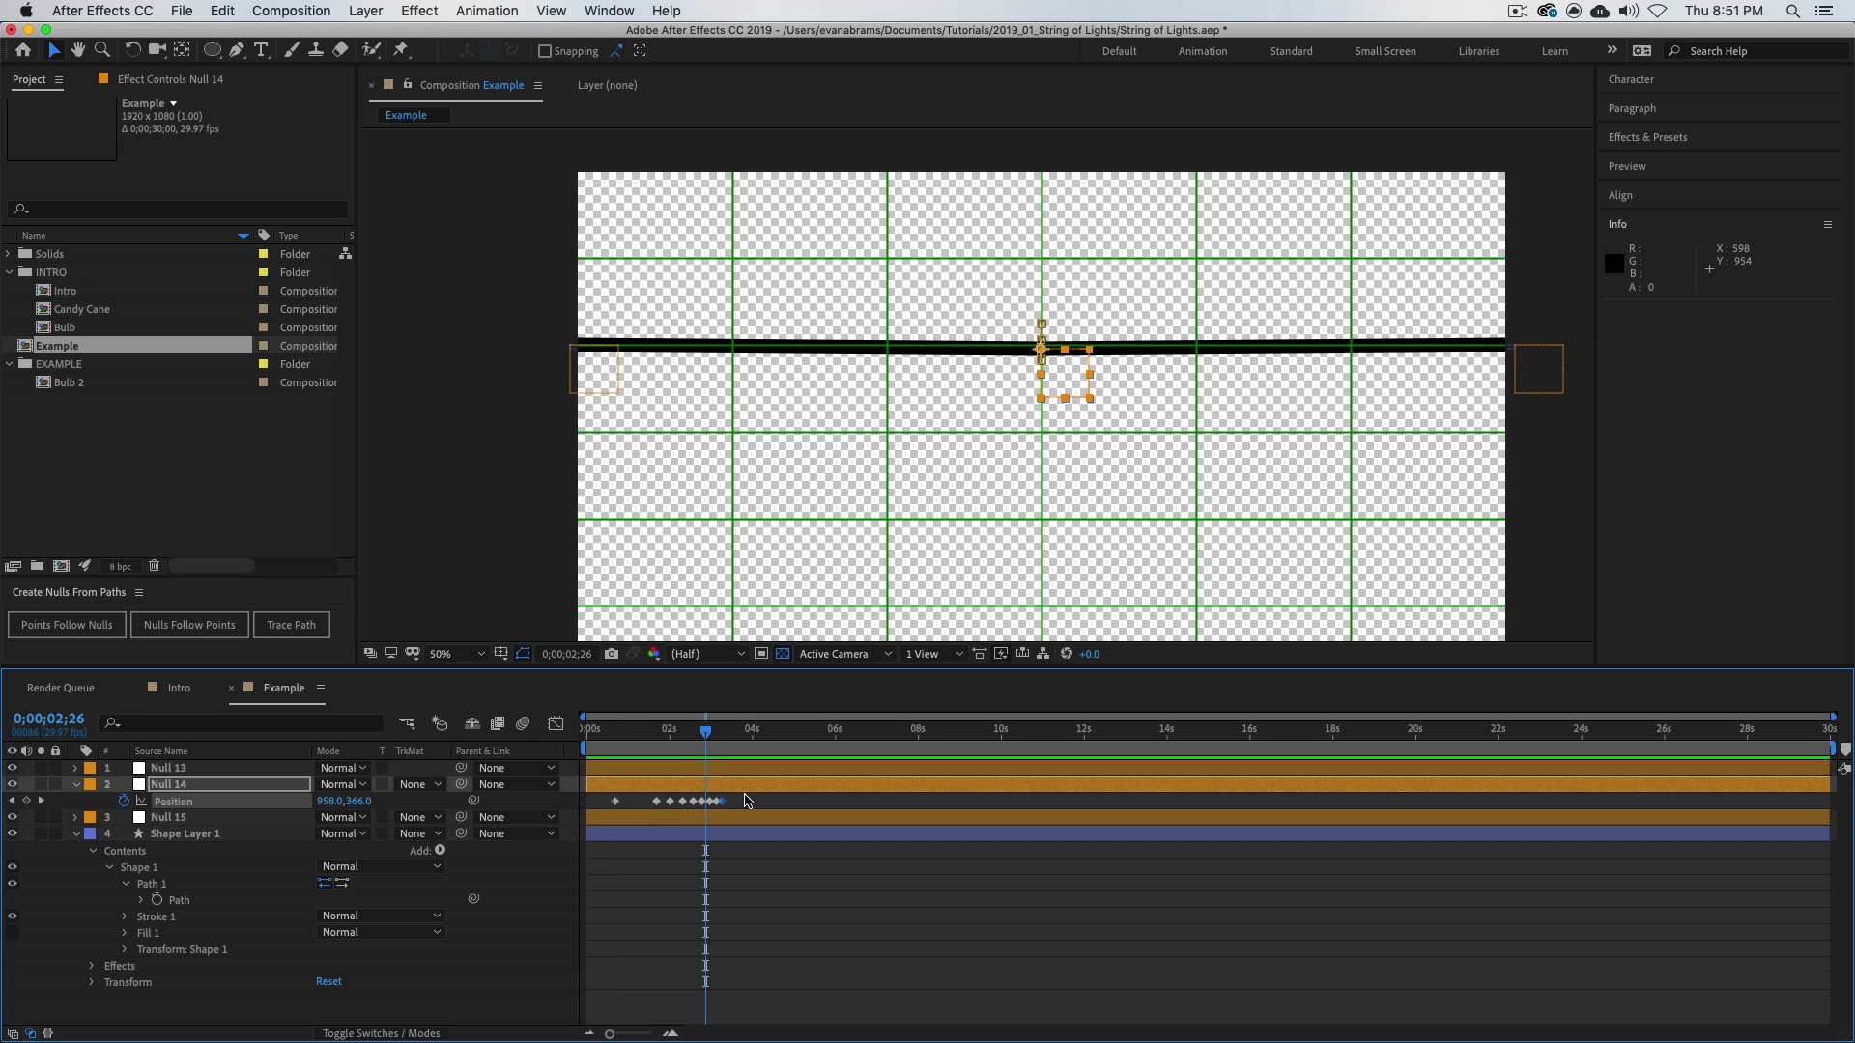
drag(745, 800, 645, 805)
- Ease Null 14's bounce keyframes in the Position speed graph and preview the result
key(shift+F3)
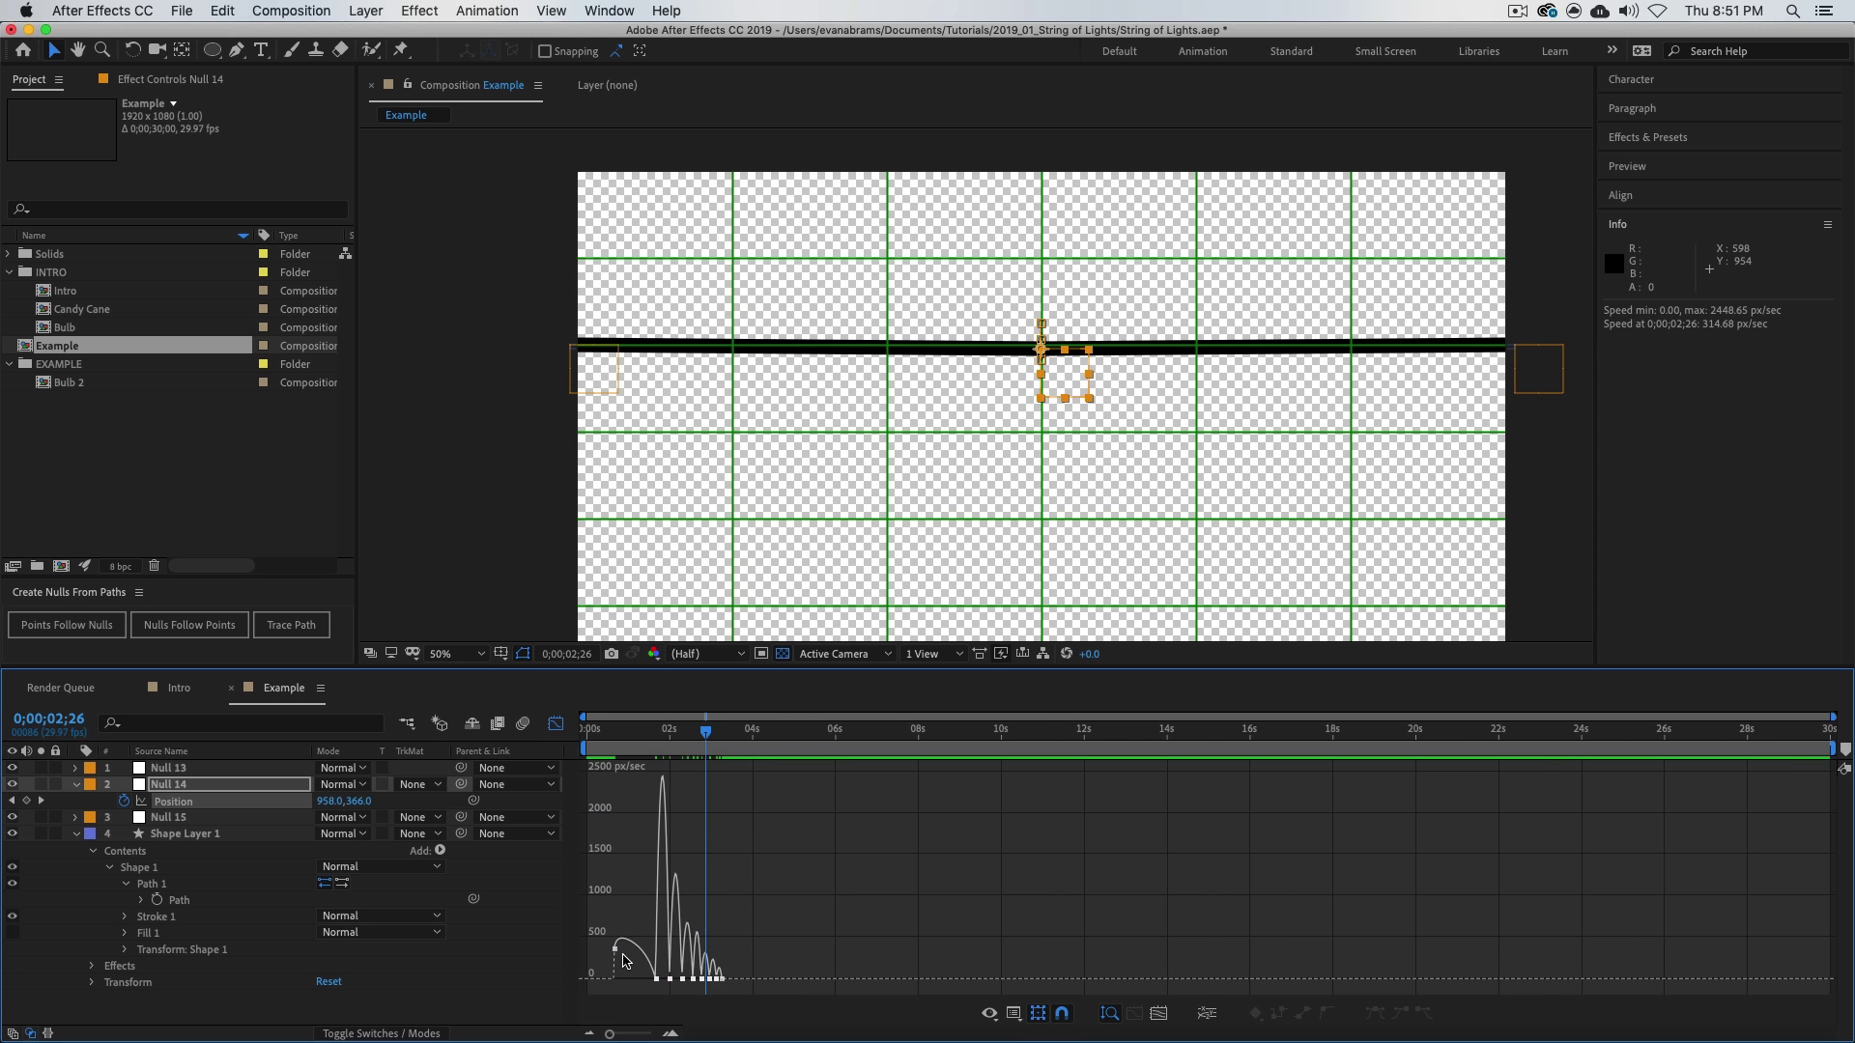
key(equal)
key(equal)
click(701, 984)
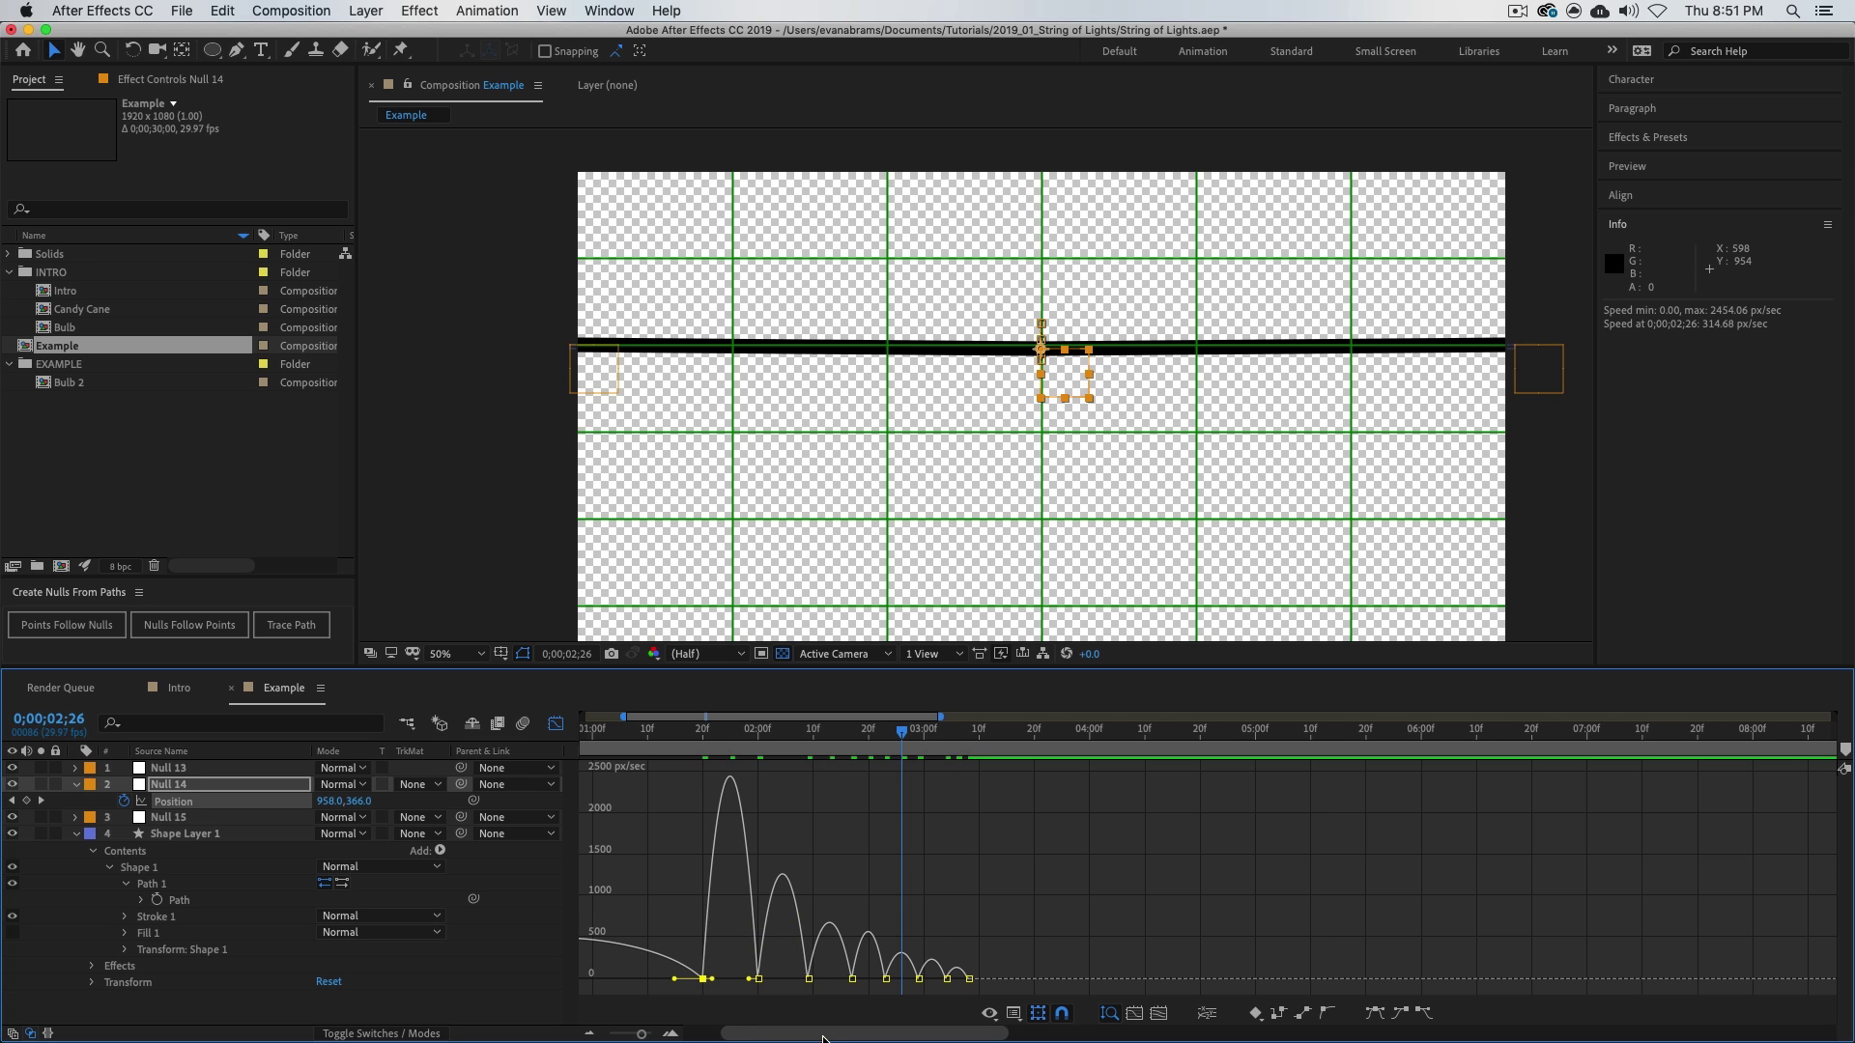
drag(666, 982, 779, 980)
key(space)
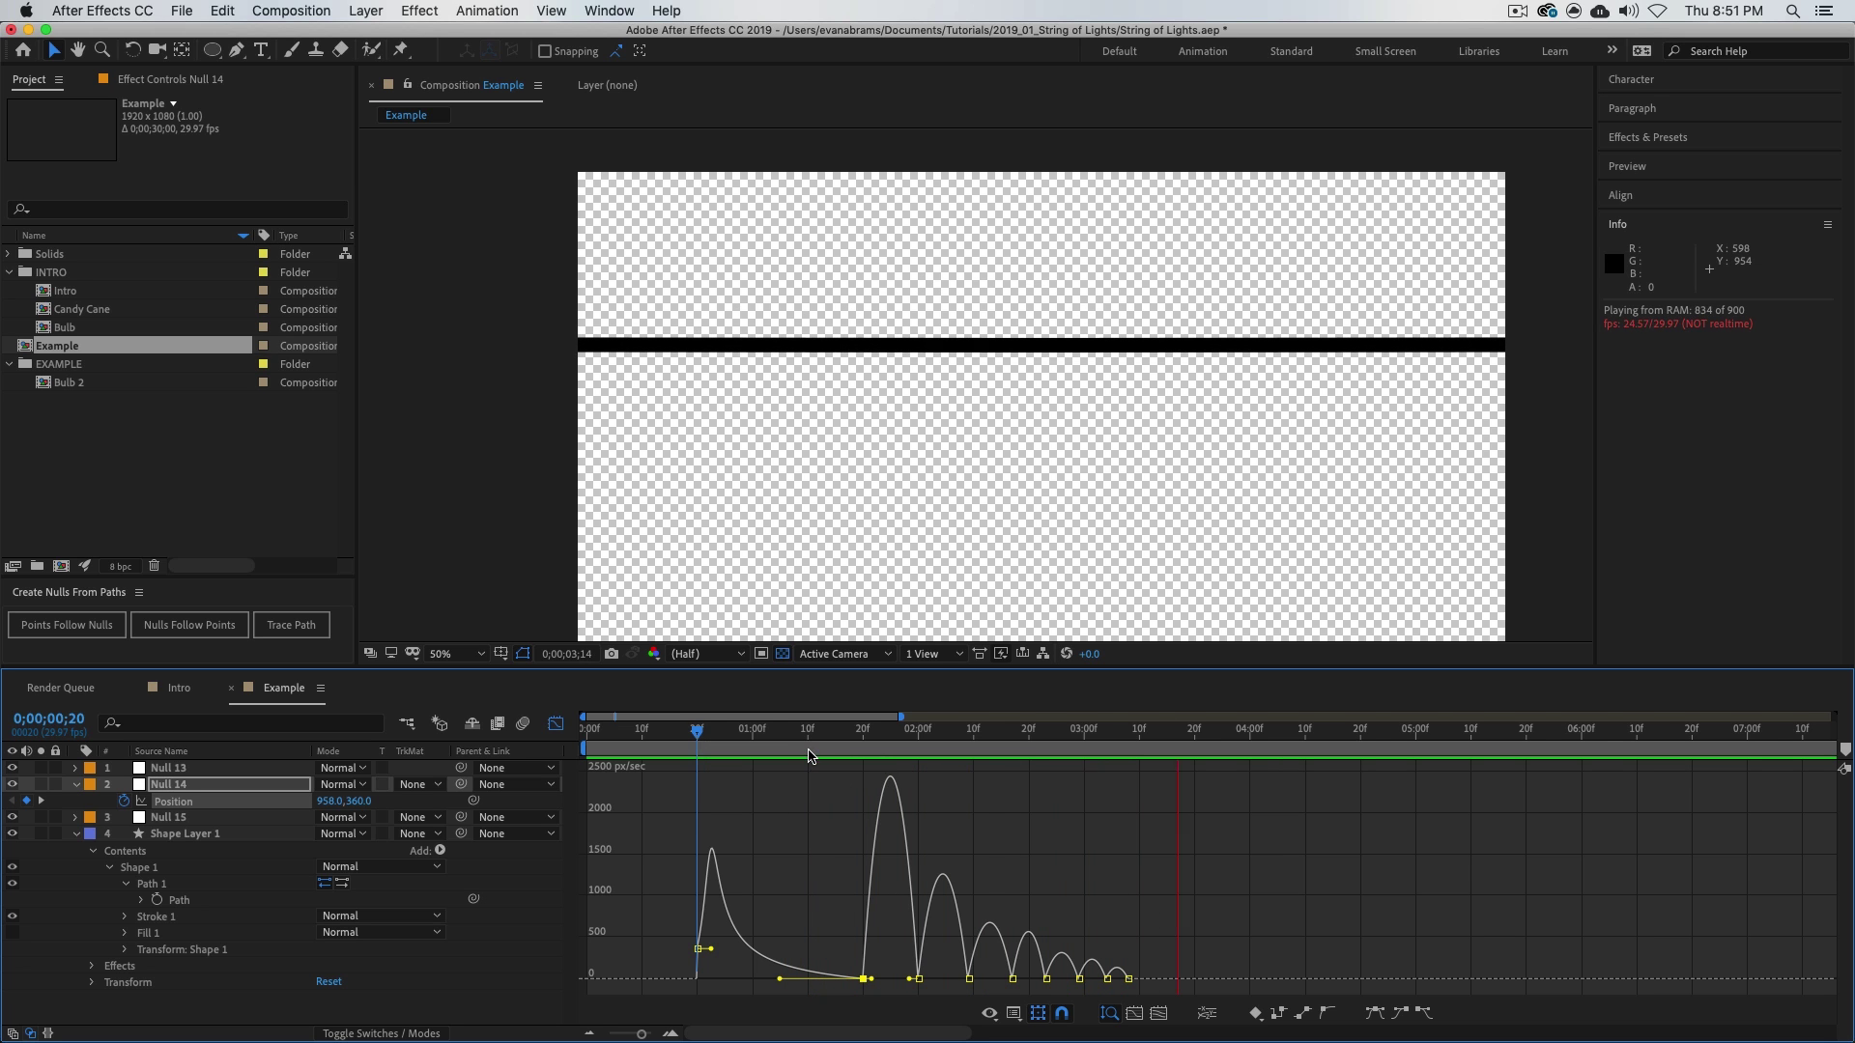
key(shift+F3)
key(comma)
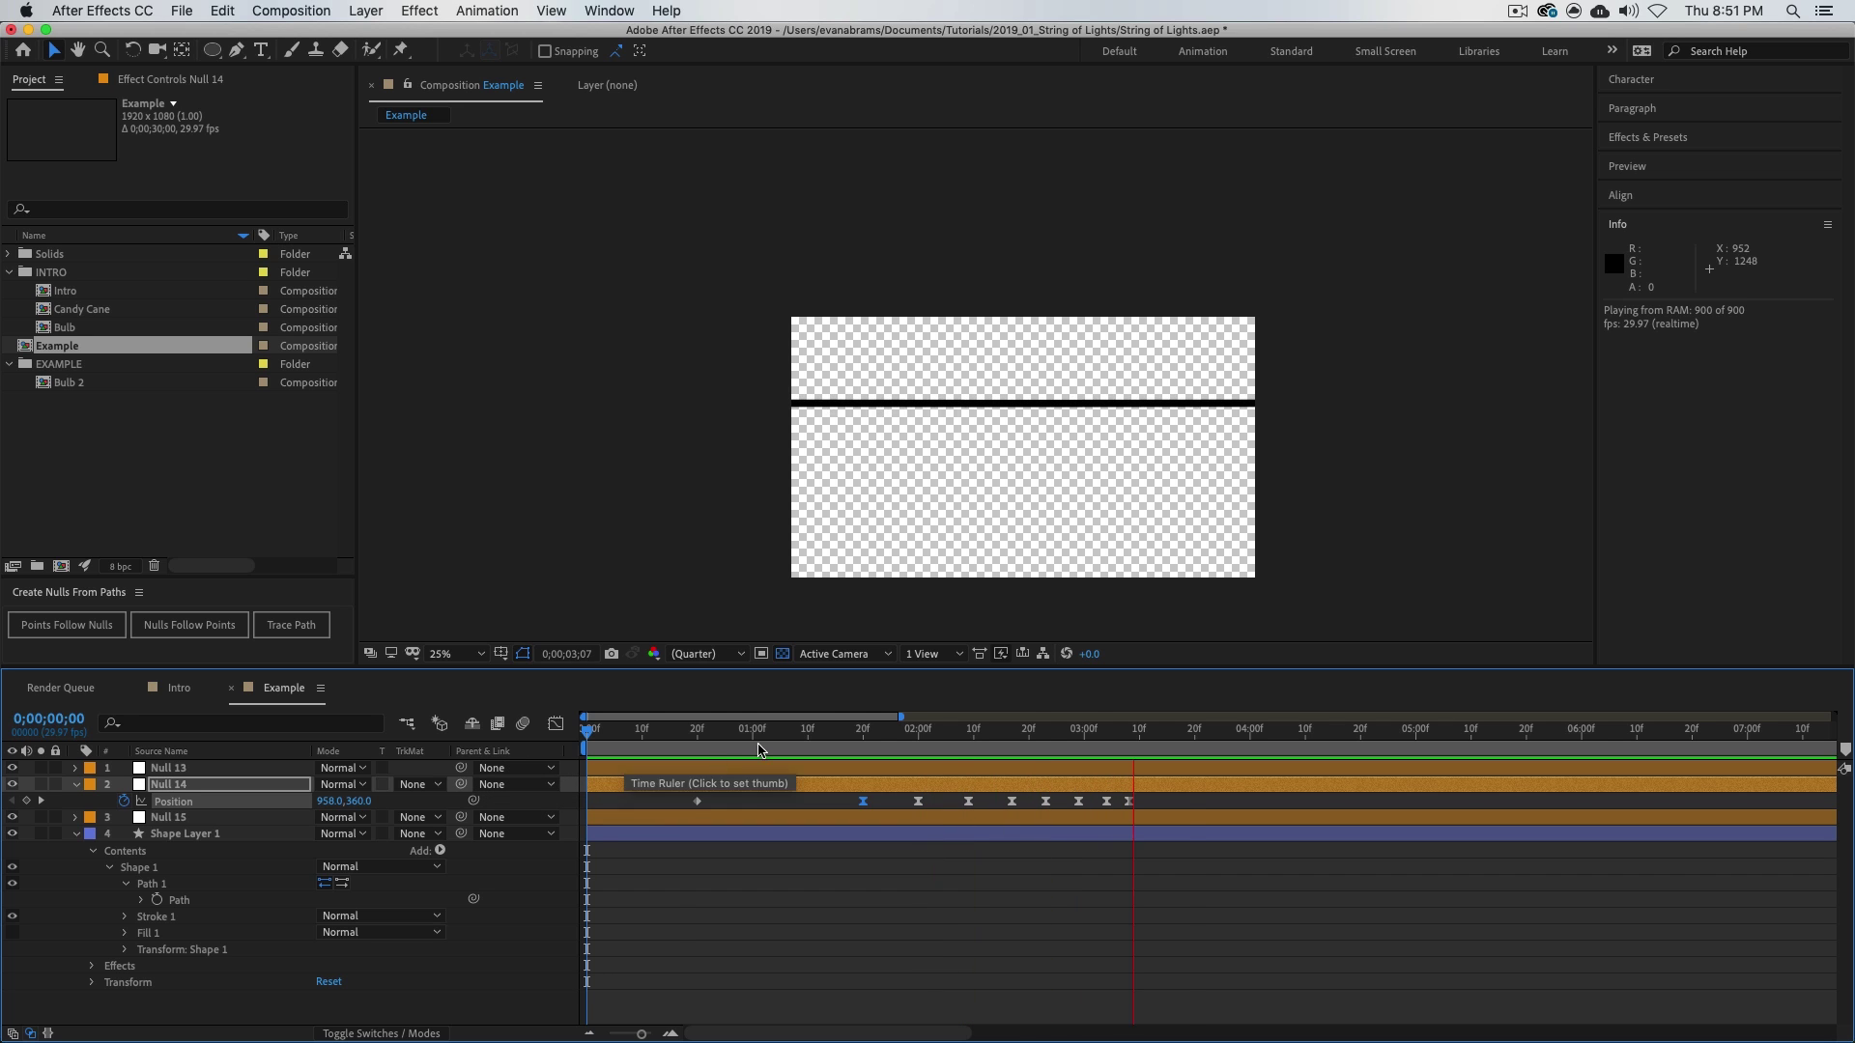
- Go to the V keyframe at 0;00;01;20 and pick the Convert Vertex Tool on the wire's path
key(space)
key(period)
drag(890, 742, 863, 740)
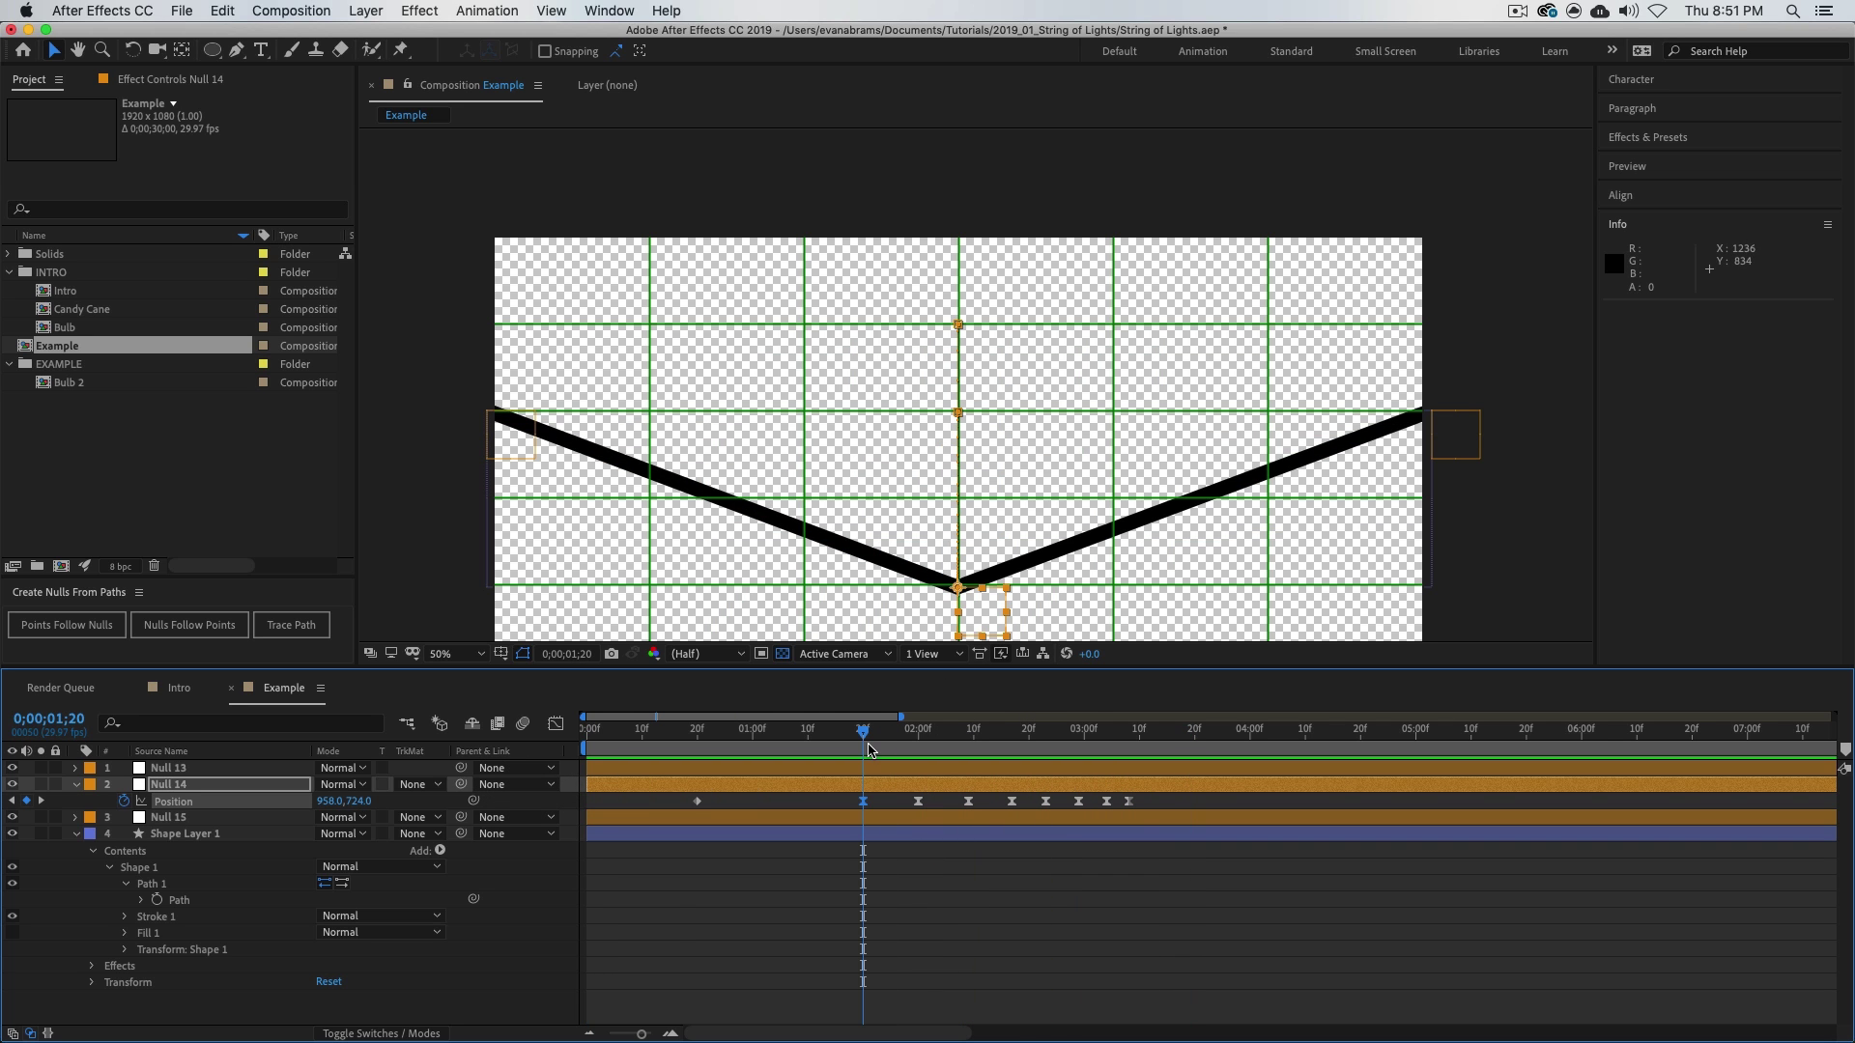
click(776, 835)
click(180, 901)
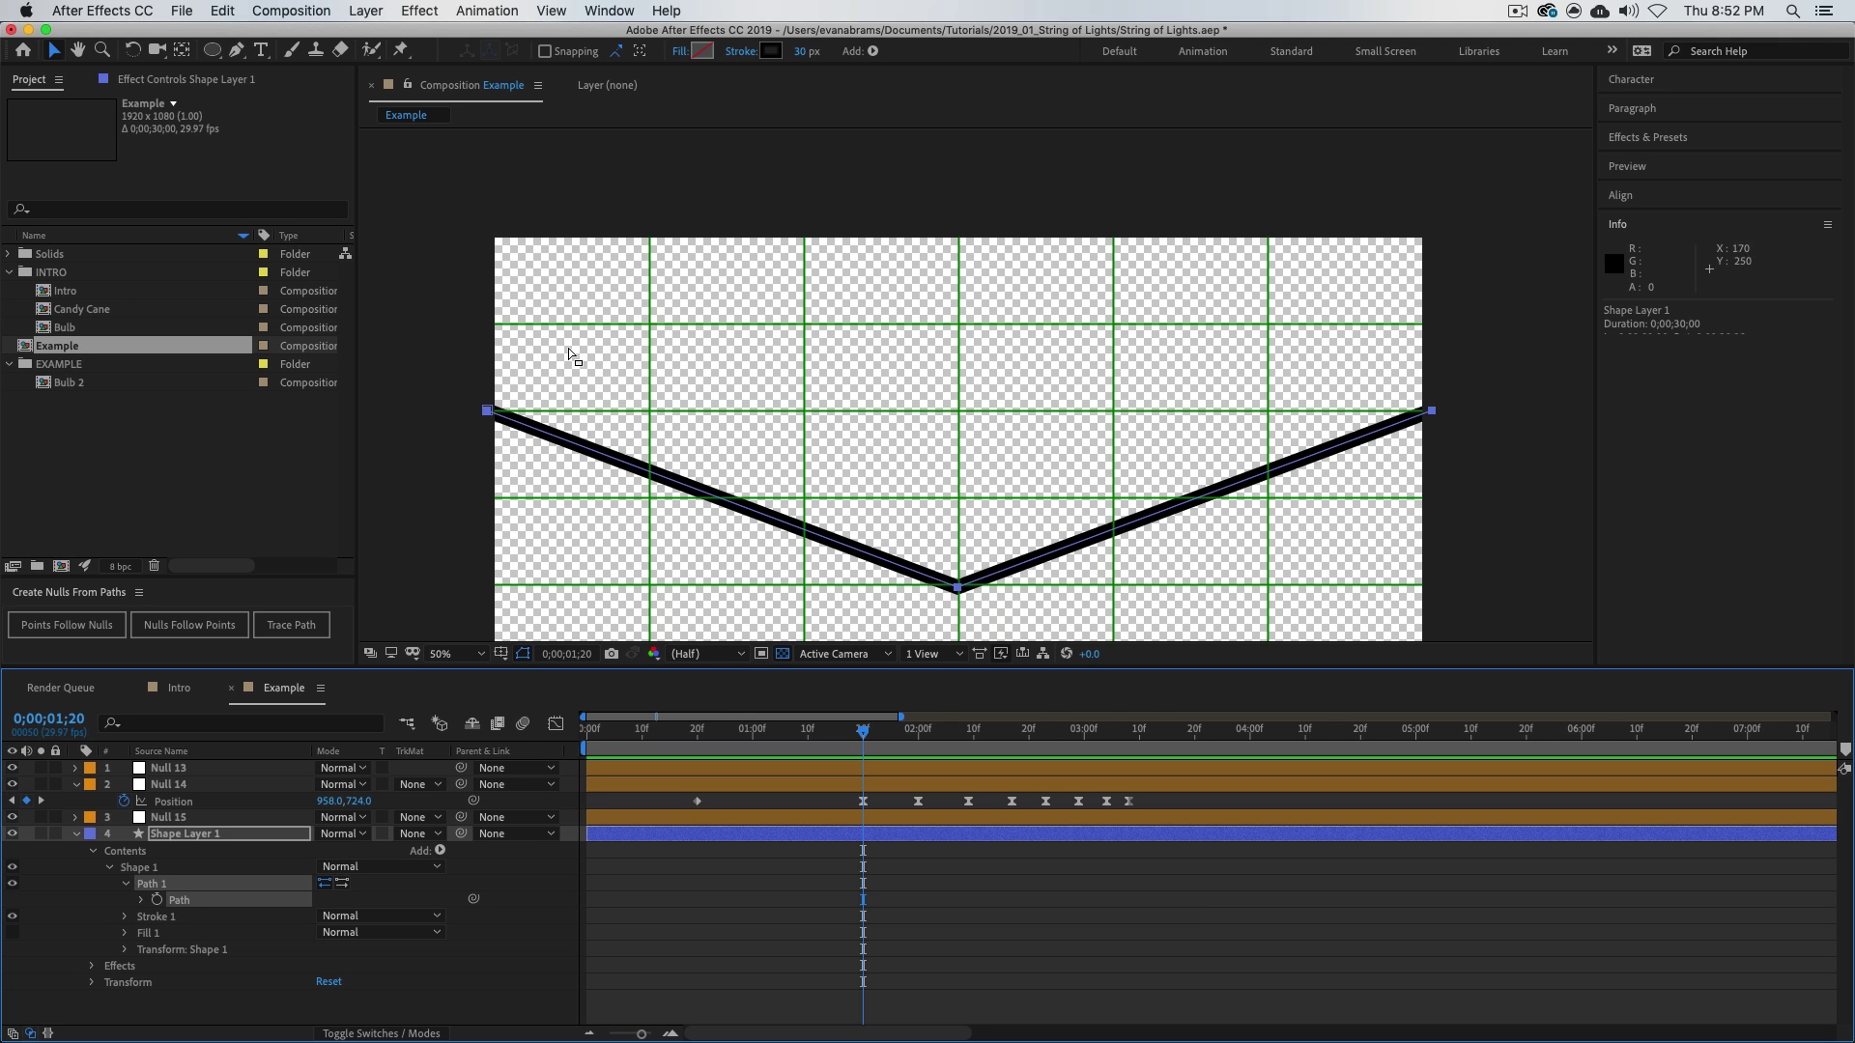
click(231, 53)
drag(230, 55, 290, 109)
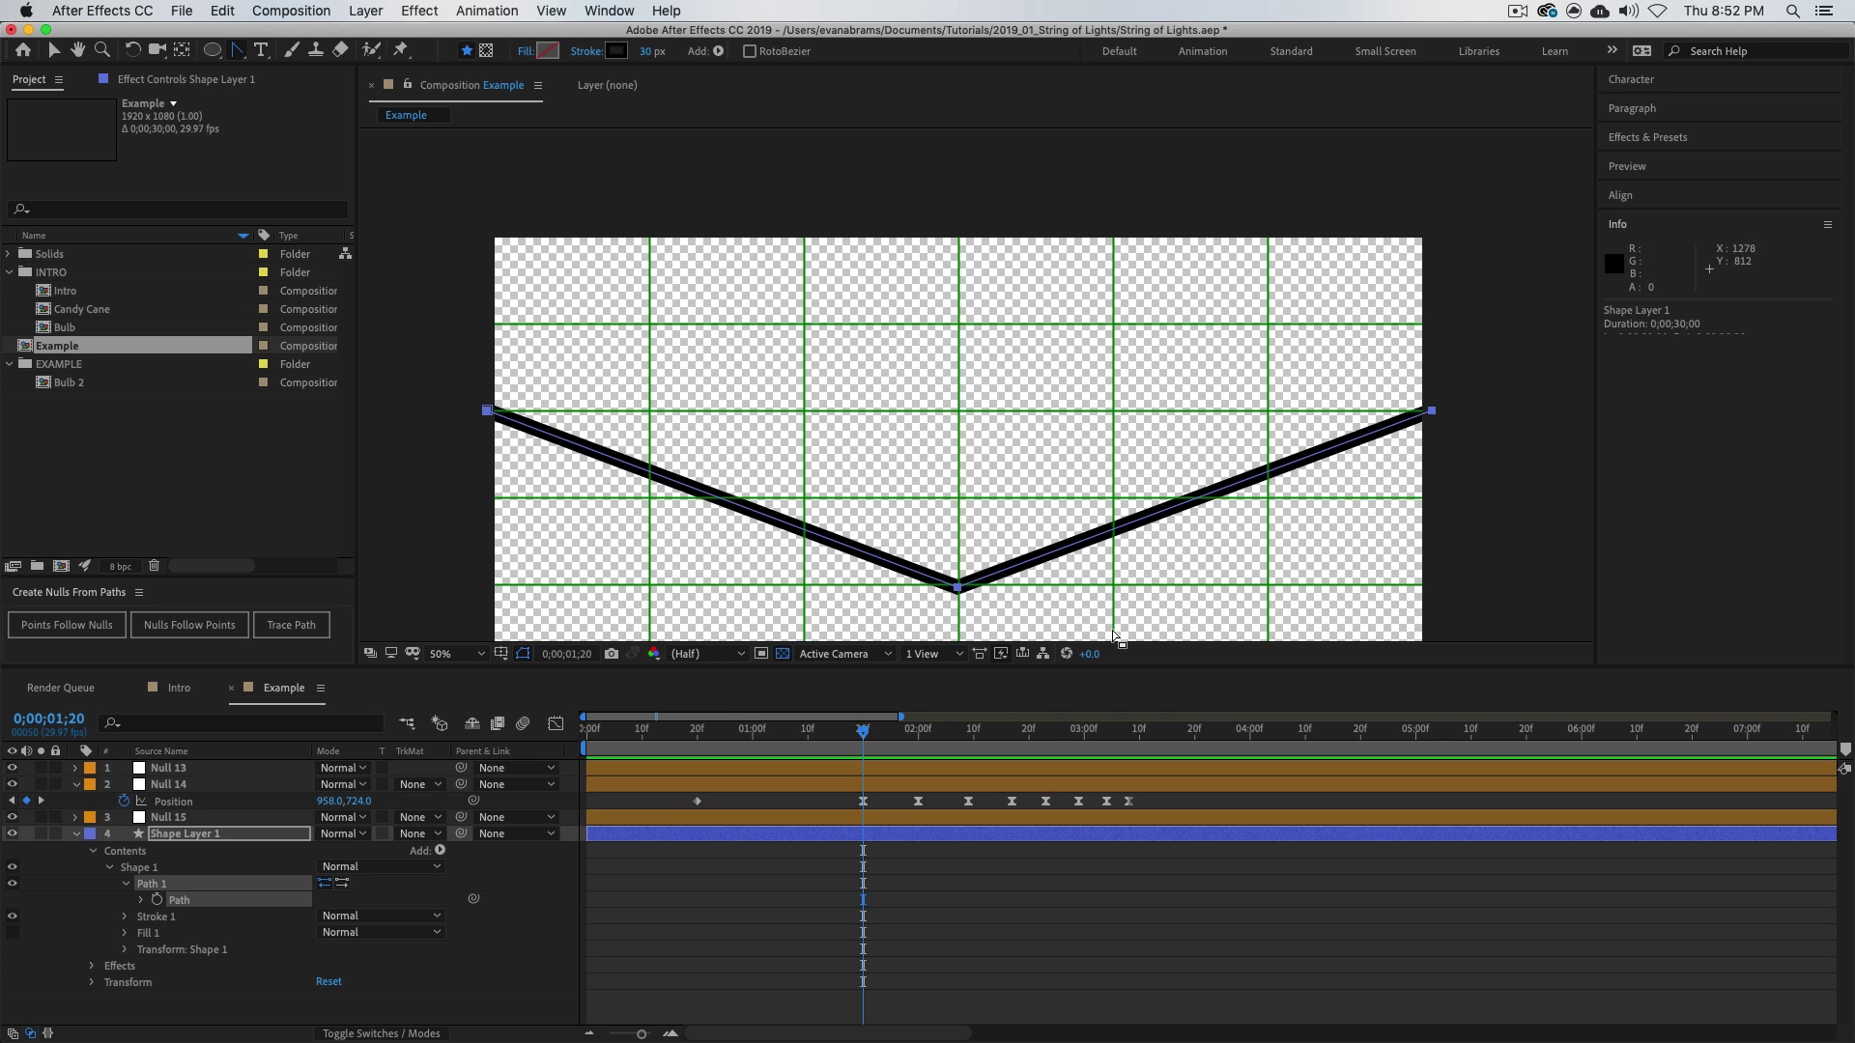
- Disable the Path expression and drag the bottom vertex out into a smooth curve
click(142, 900)
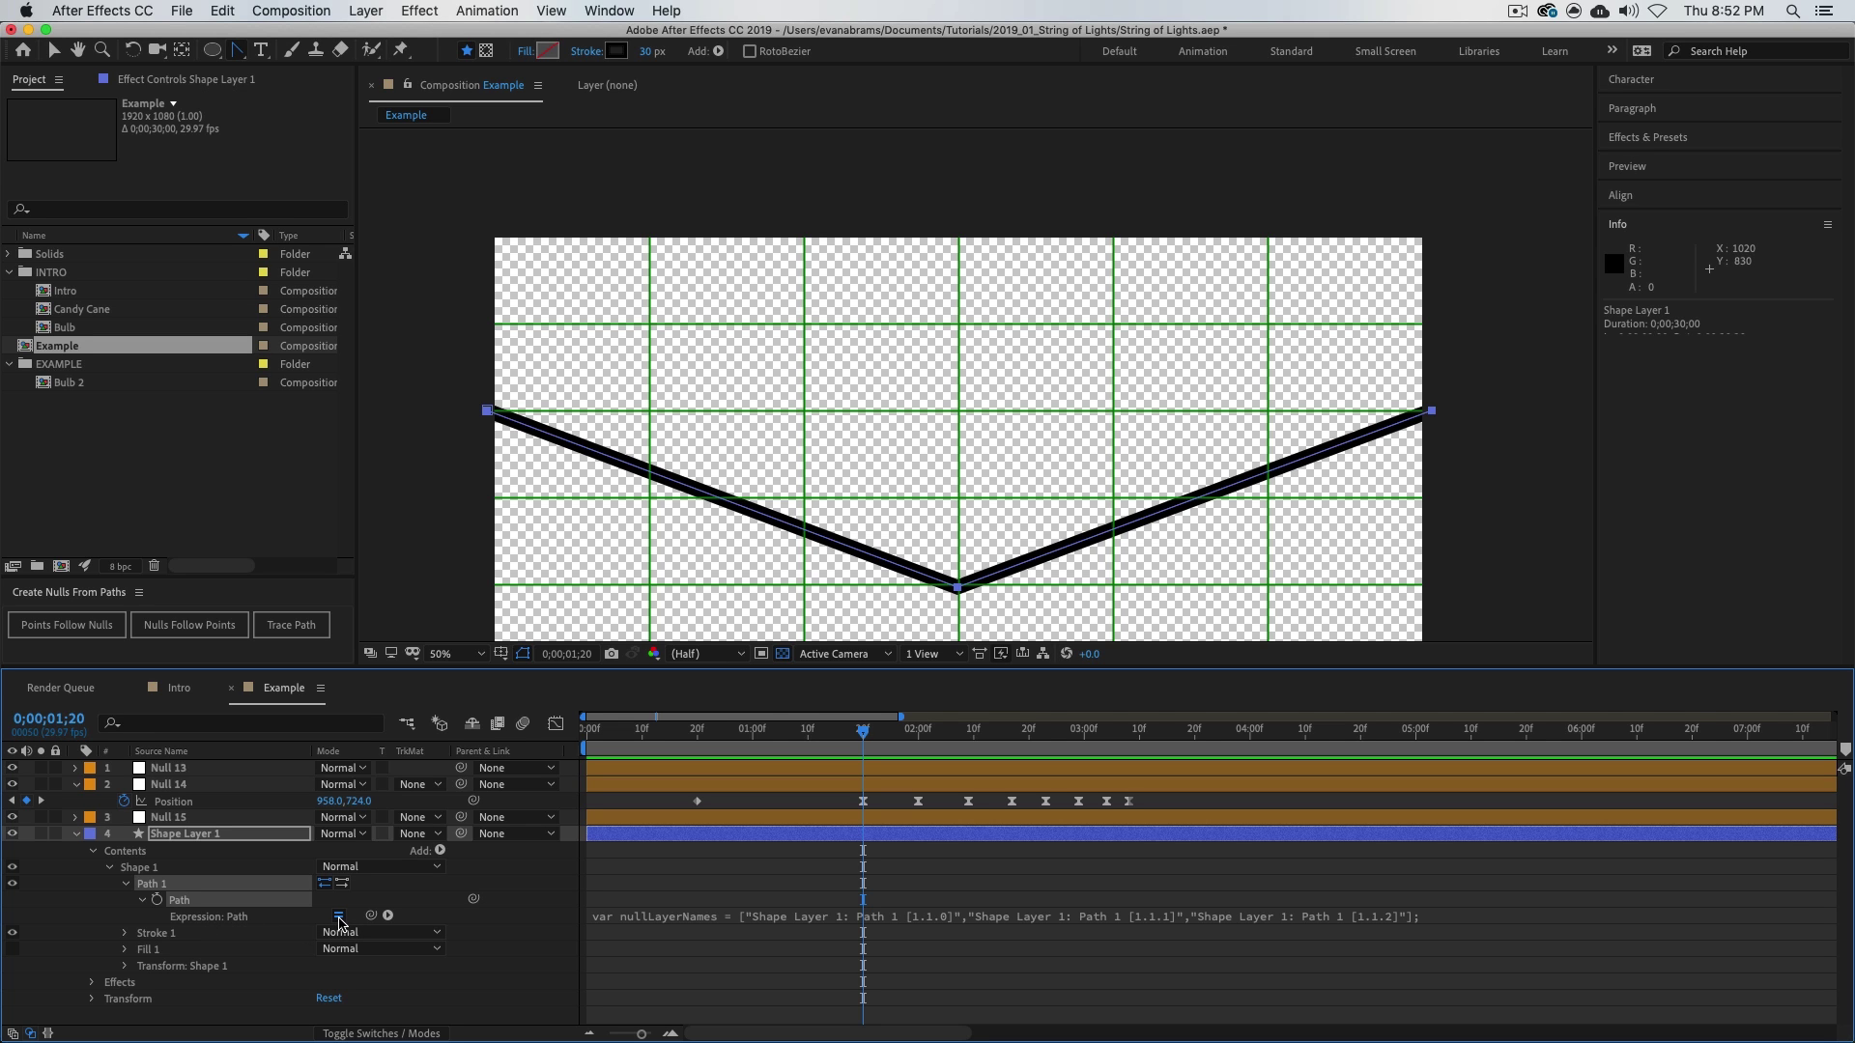
click(339, 917)
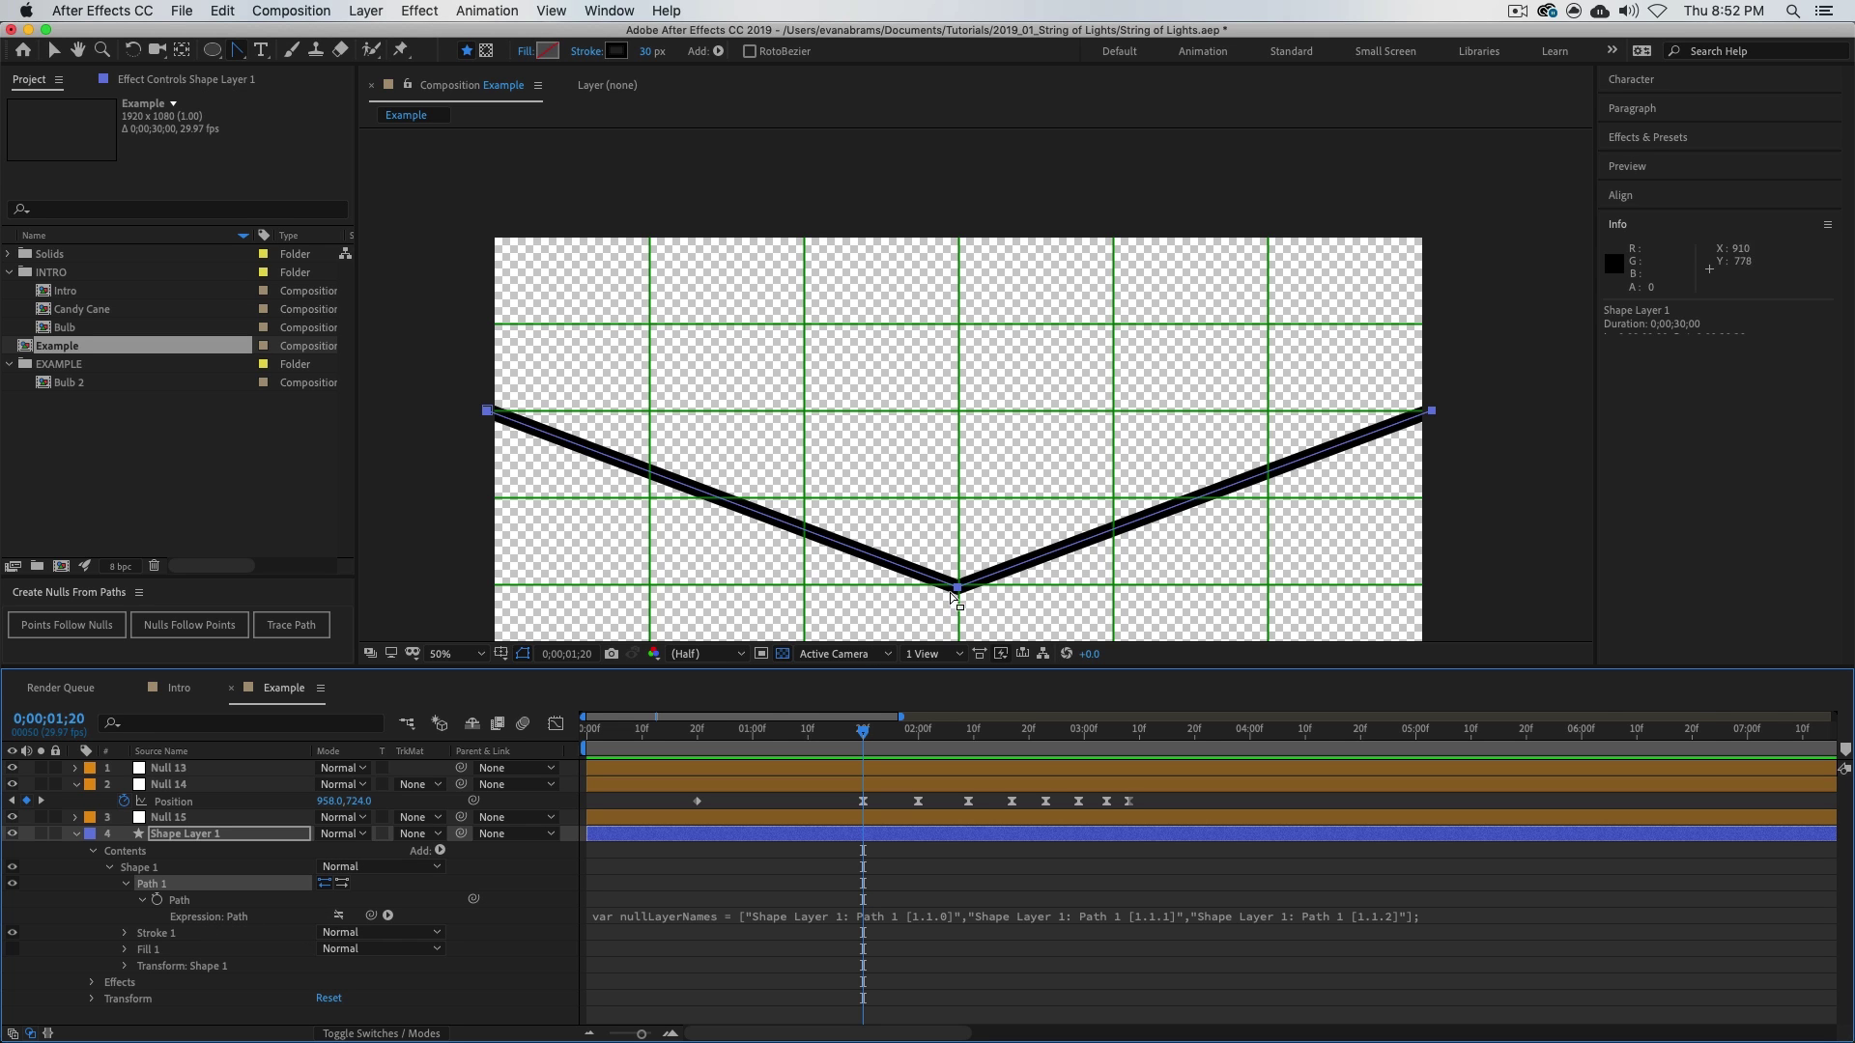
drag(957, 587, 1269, 589)
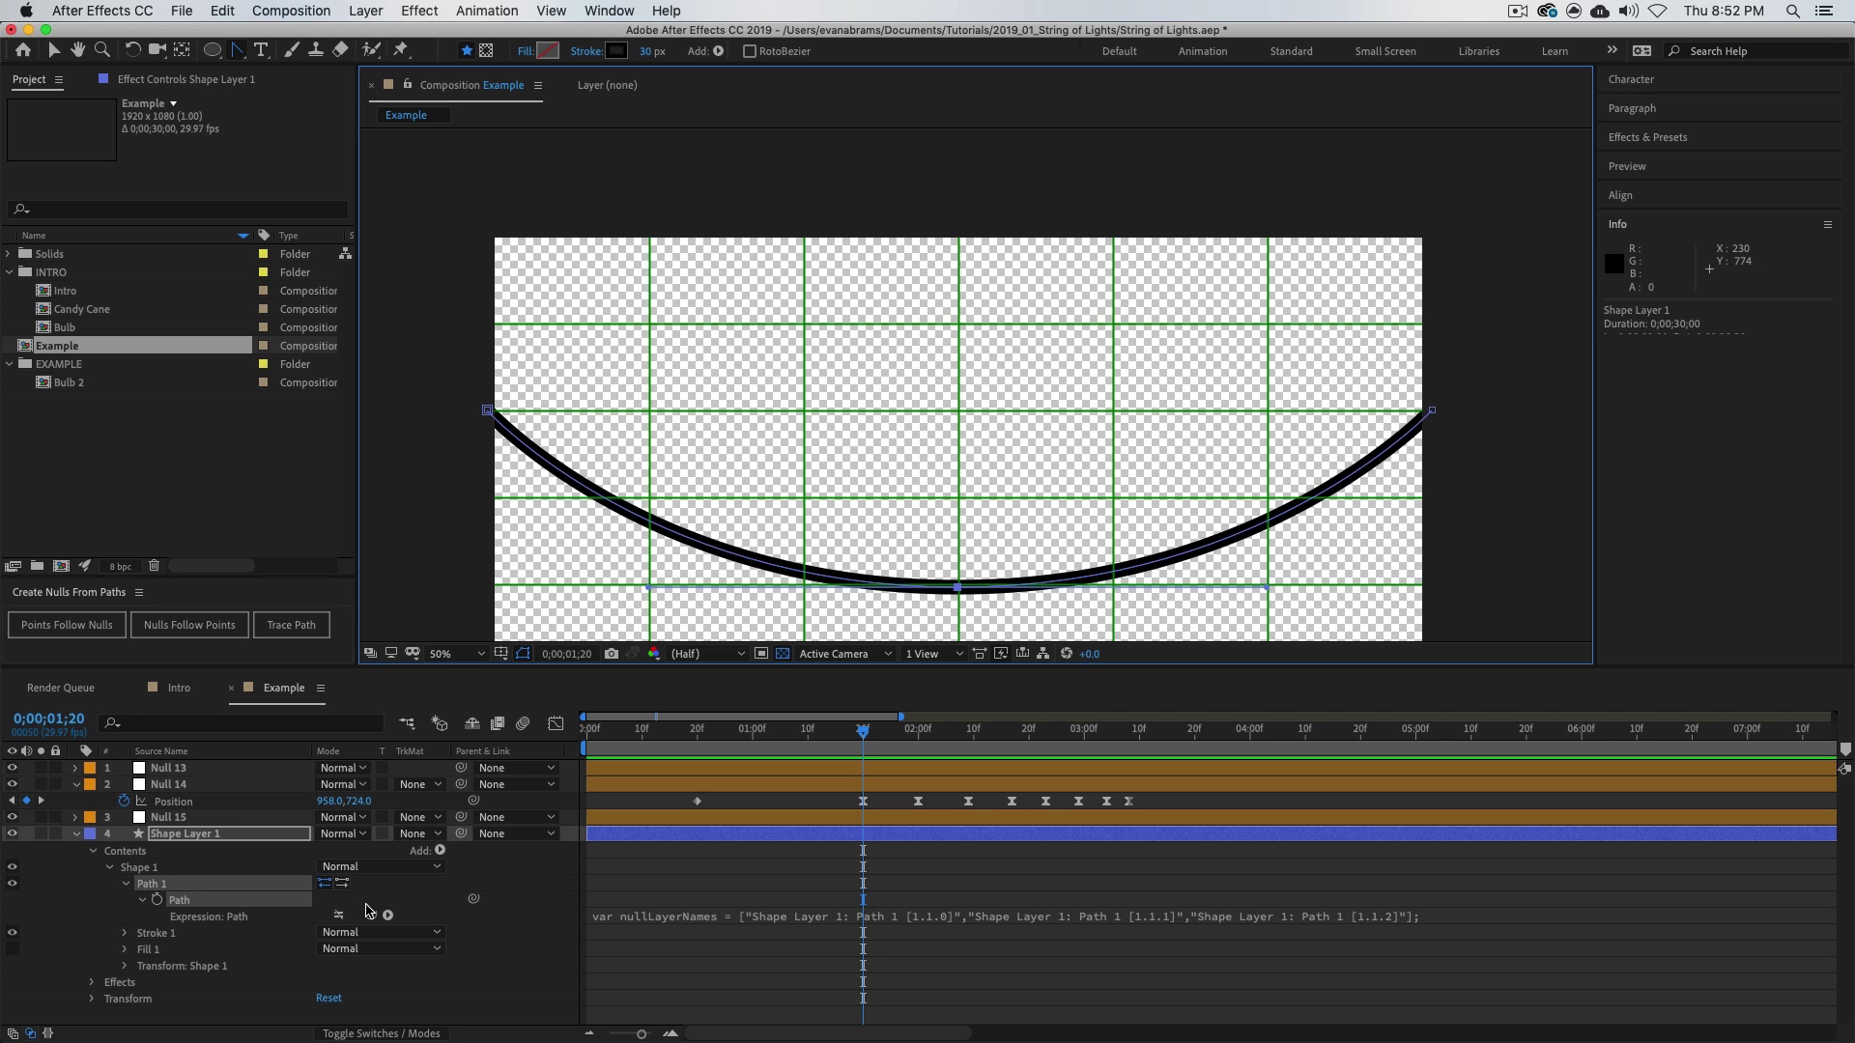
- Re-enable the Path expression and preview the bounce from 0;00;00;21
click(339, 915)
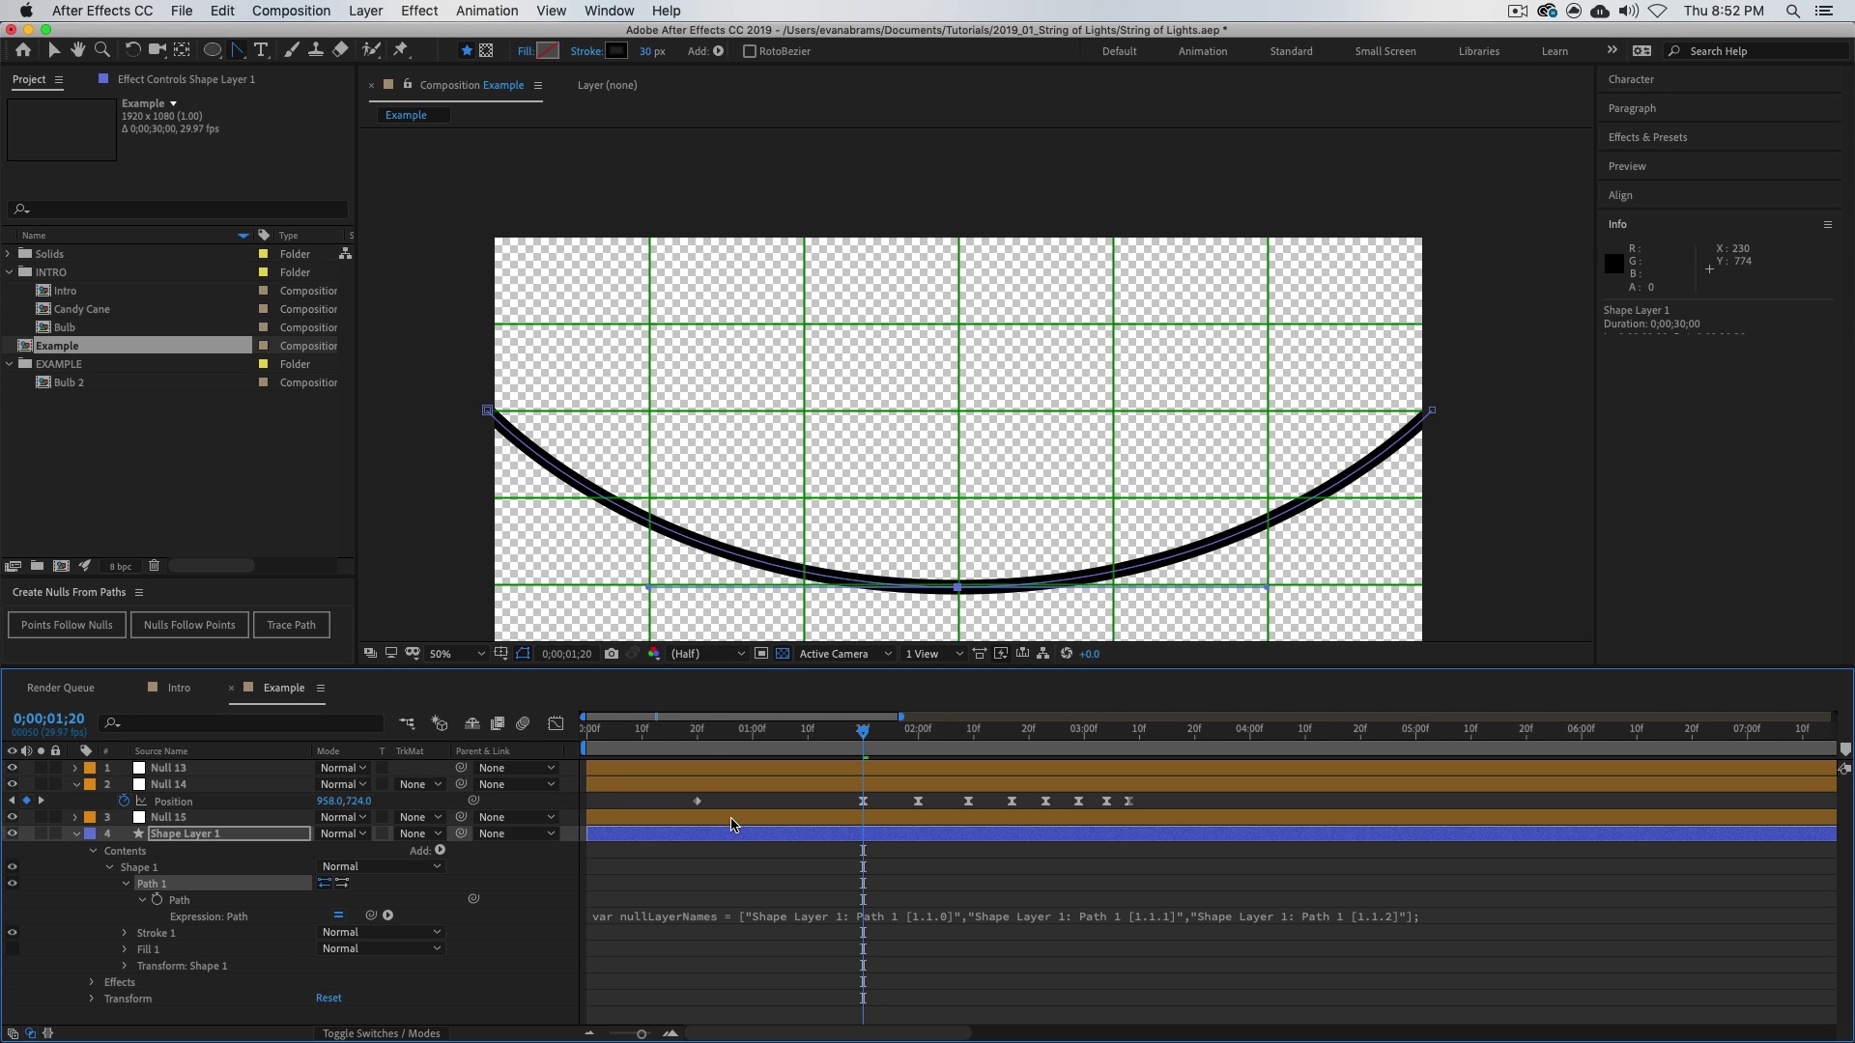
click(702, 742)
key(space)
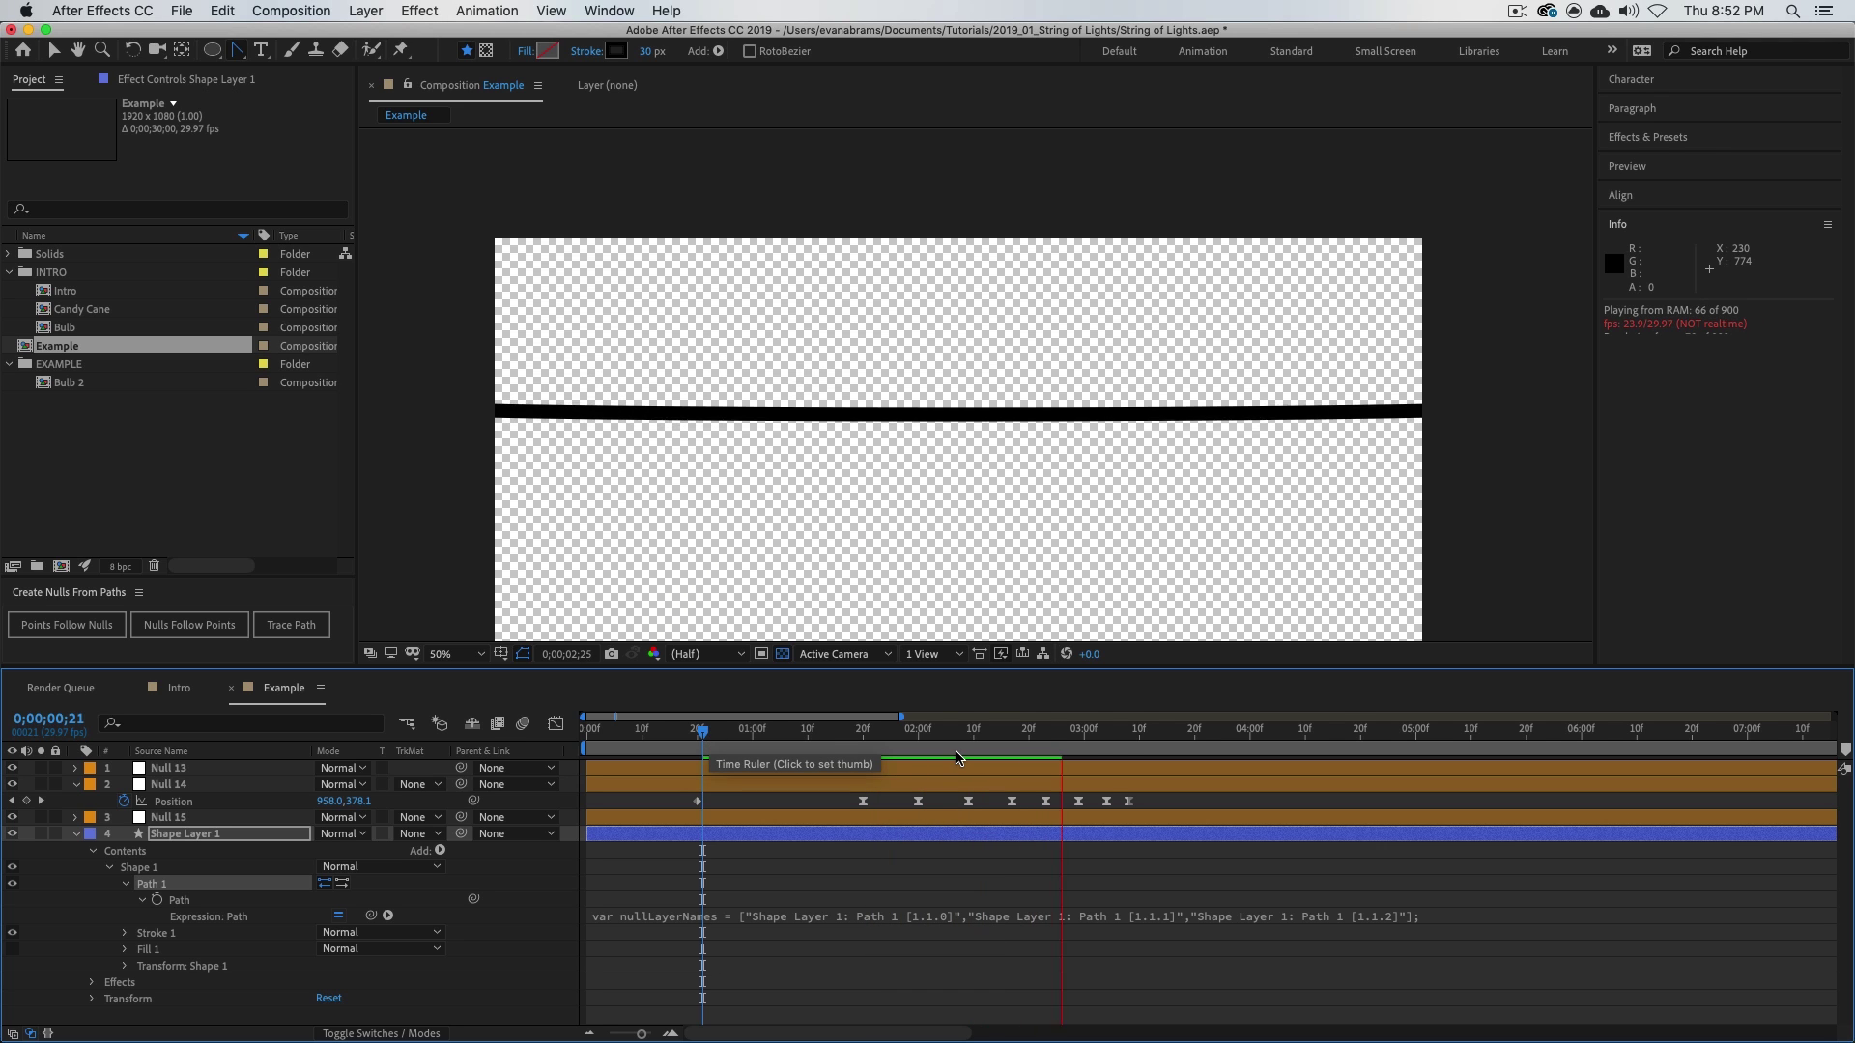
key(space)
- Shorten both Bezier handles of the bottom vertex at 0;00;01;20 and preview again
click(864, 755)
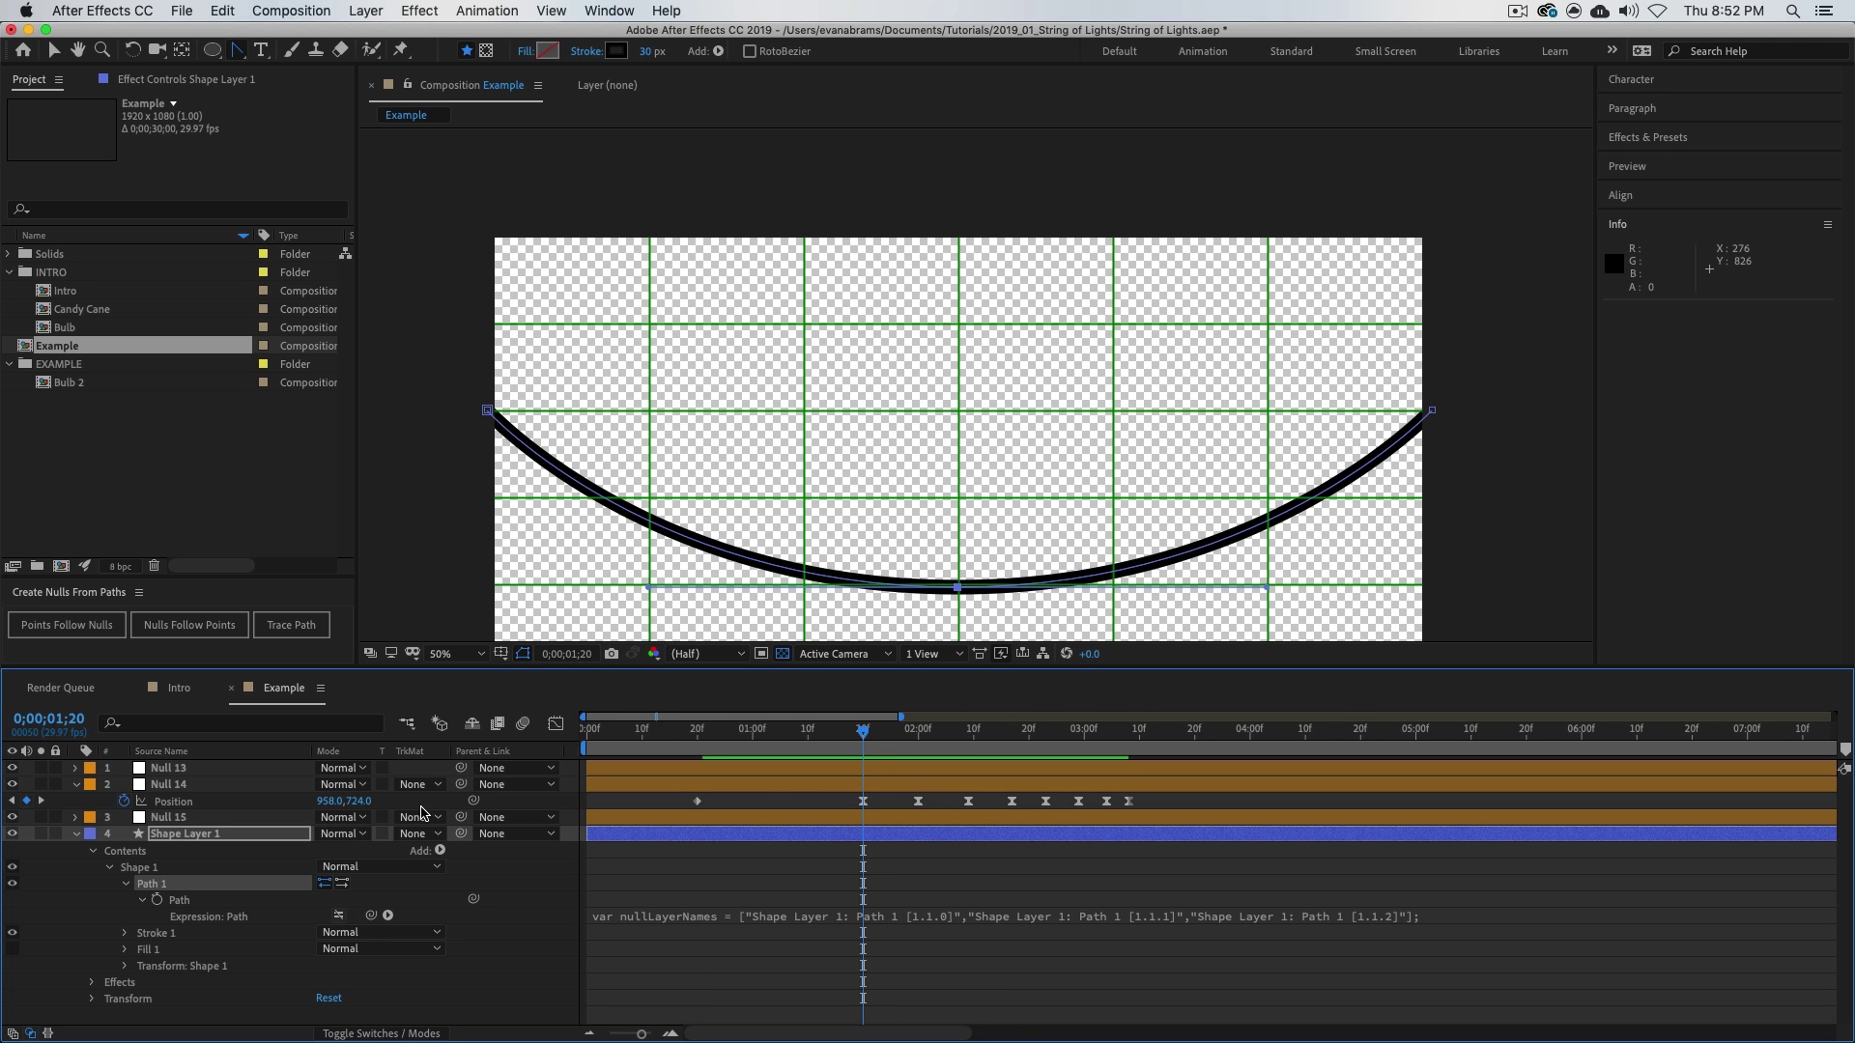
drag(645, 587, 745, 609)
drag(1265, 587, 1201, 608)
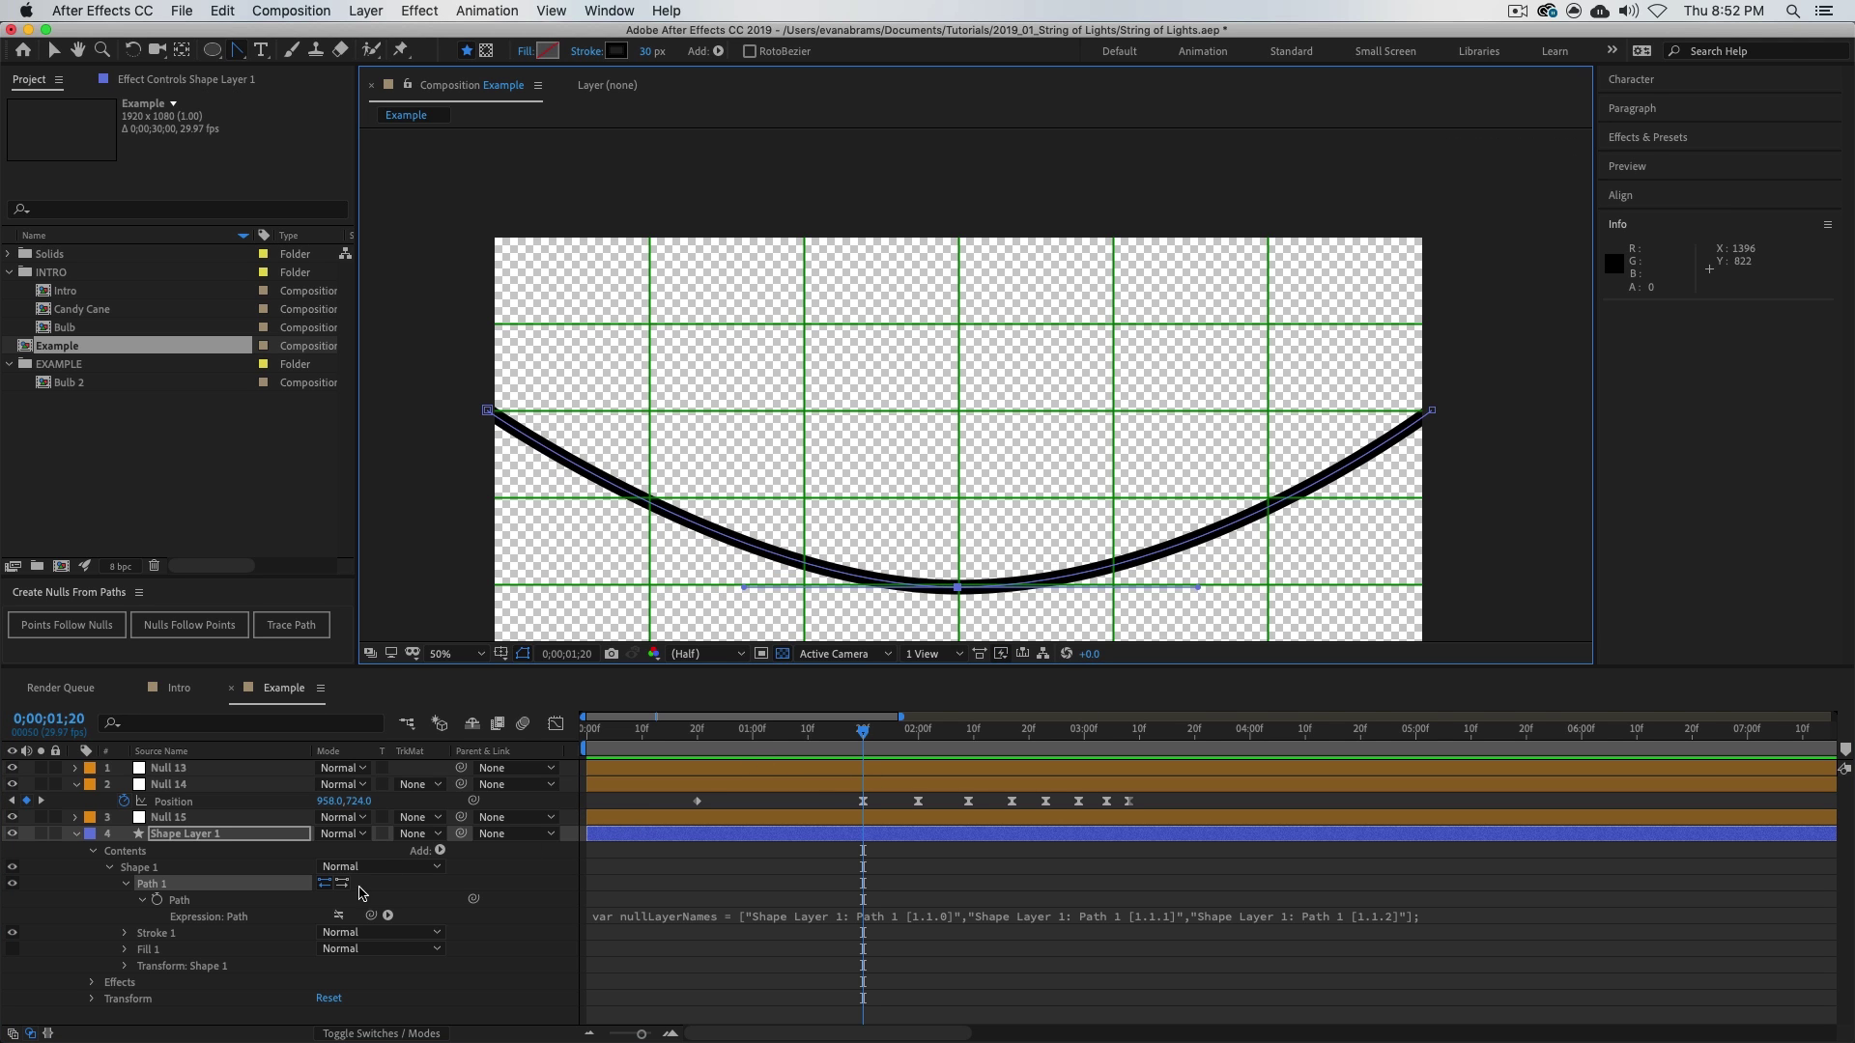
click(340, 917)
key(space)
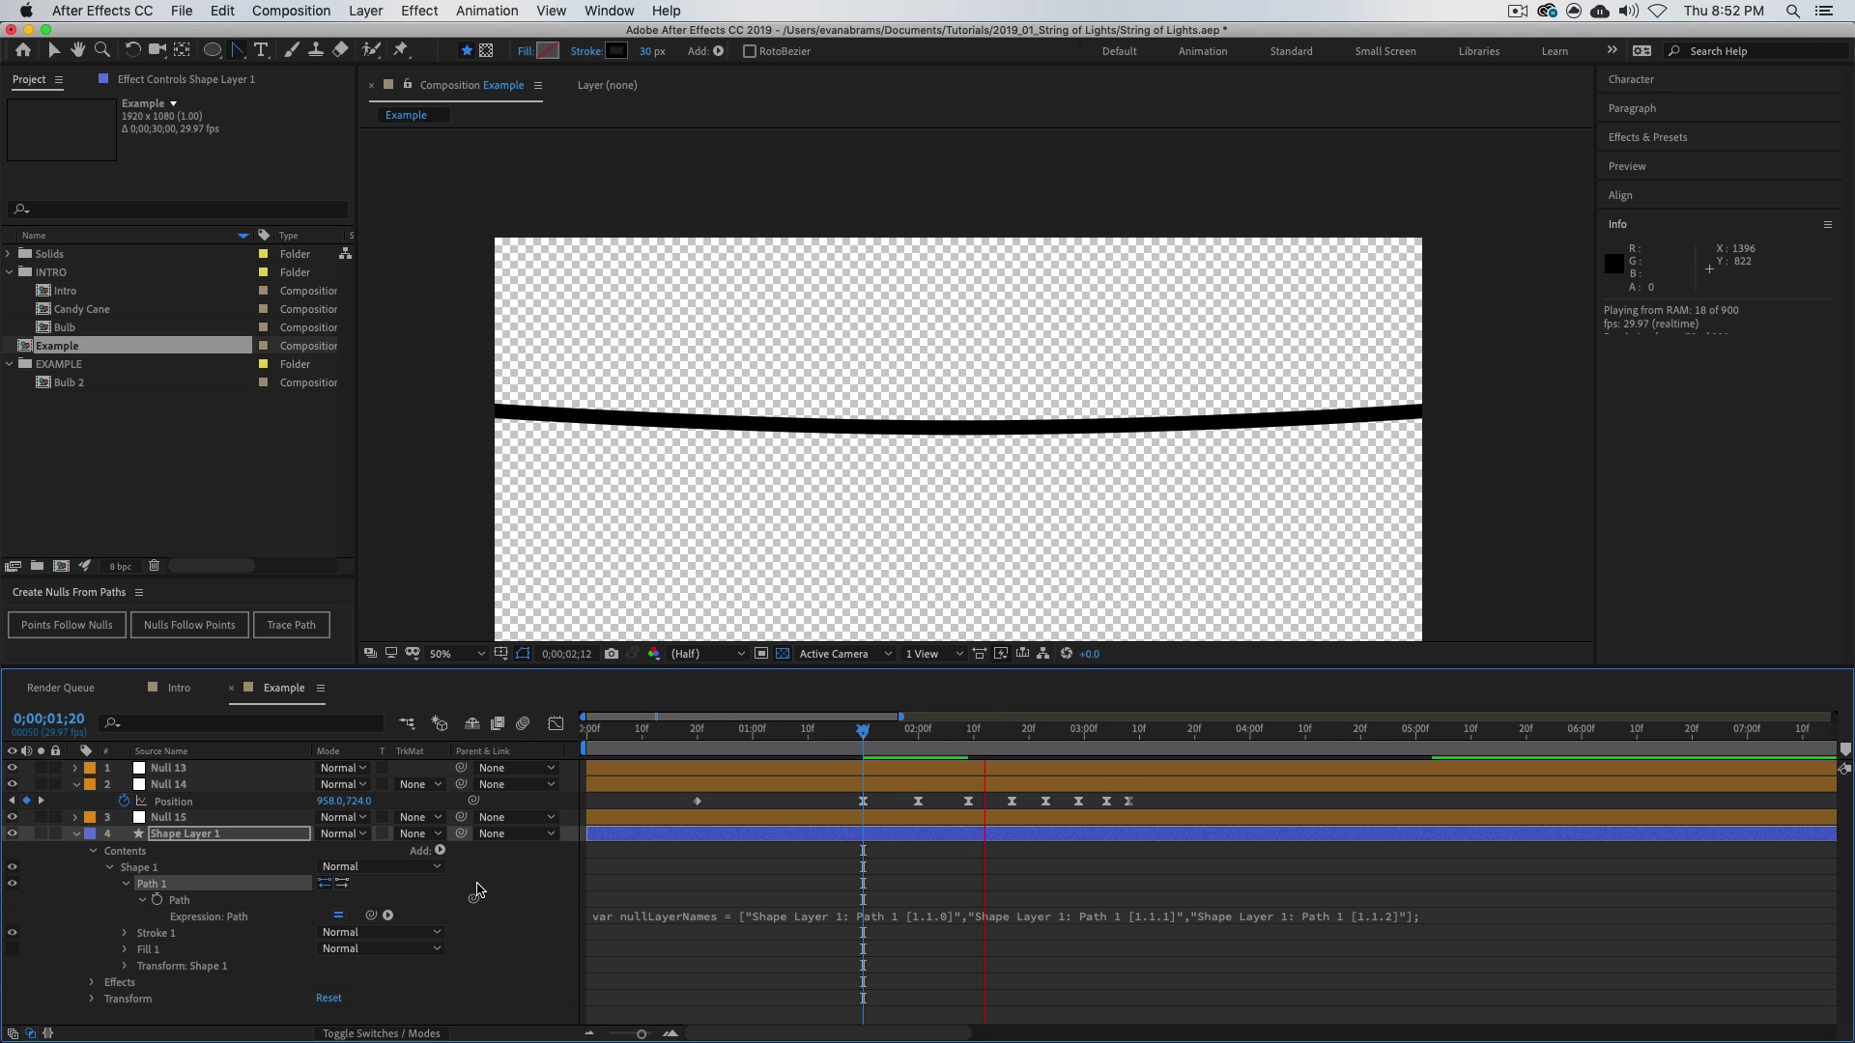
key(space)
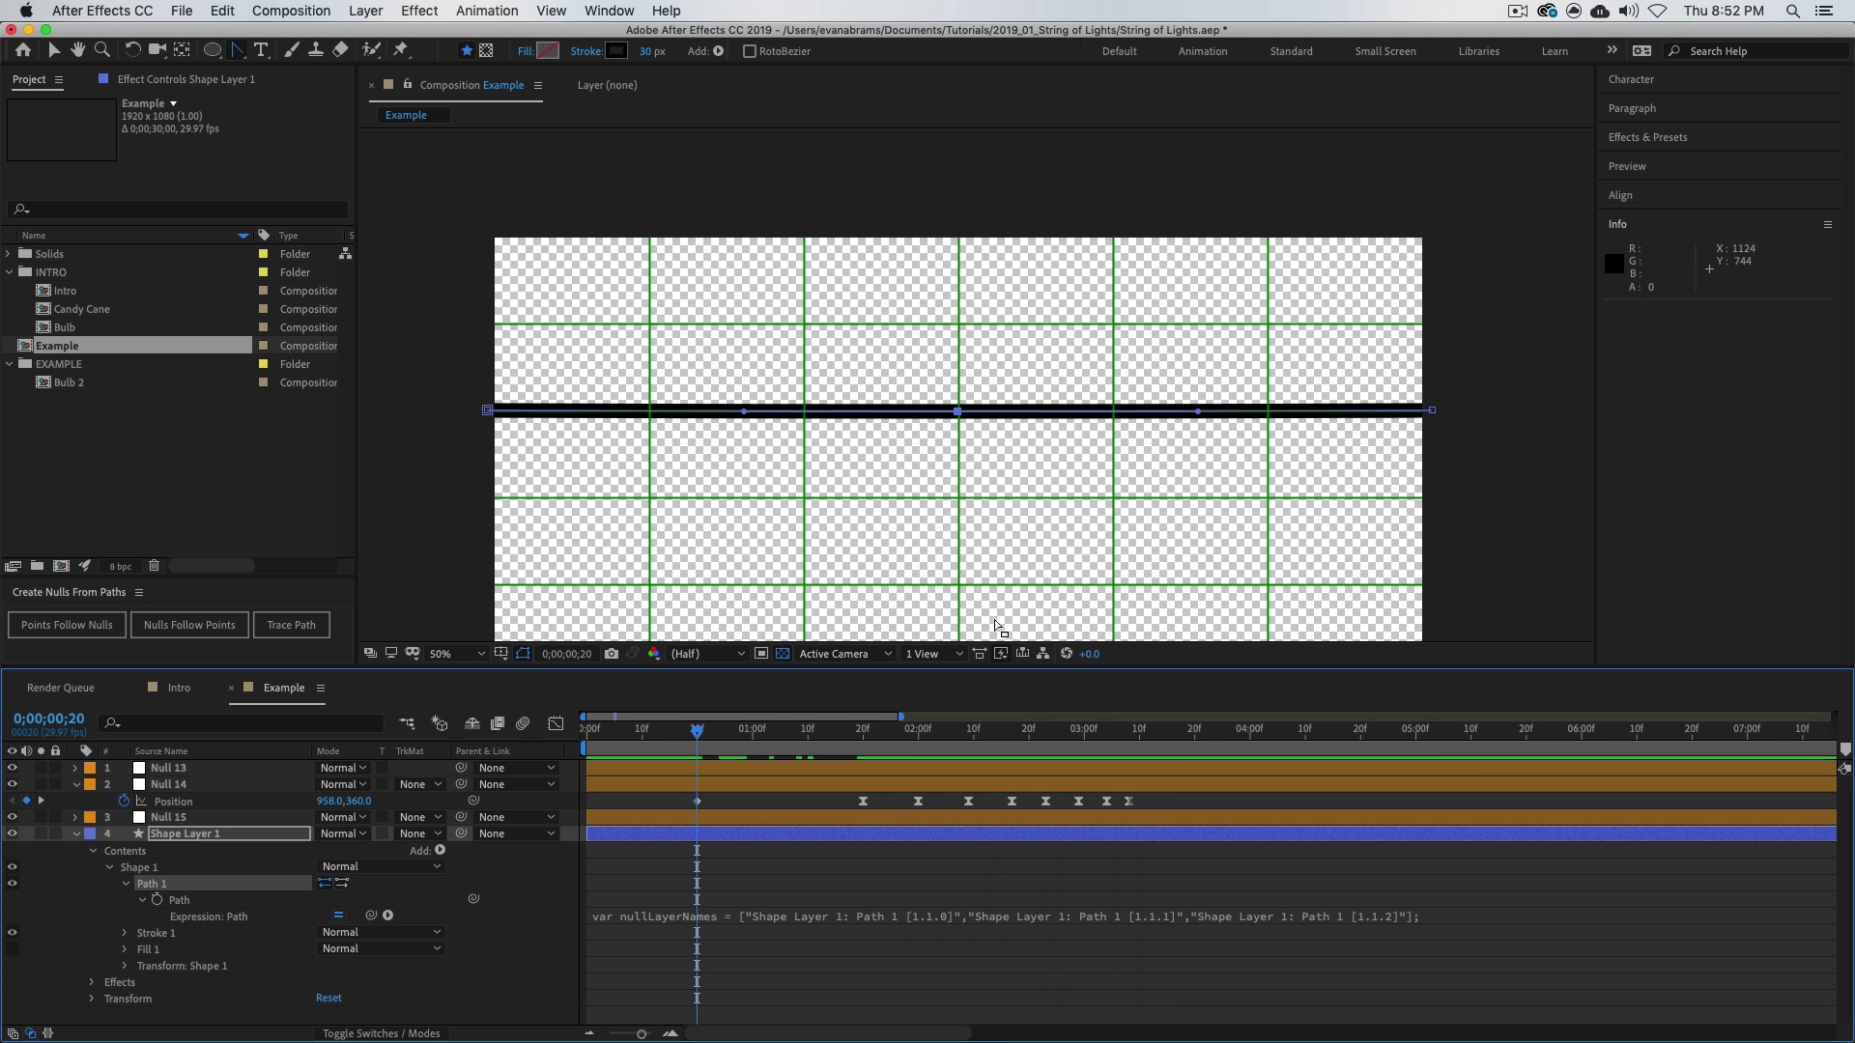
- Scrub and replay the bounce, zoom the view to 25%, and deselect the shape layer
drag(696, 773, 1126, 777)
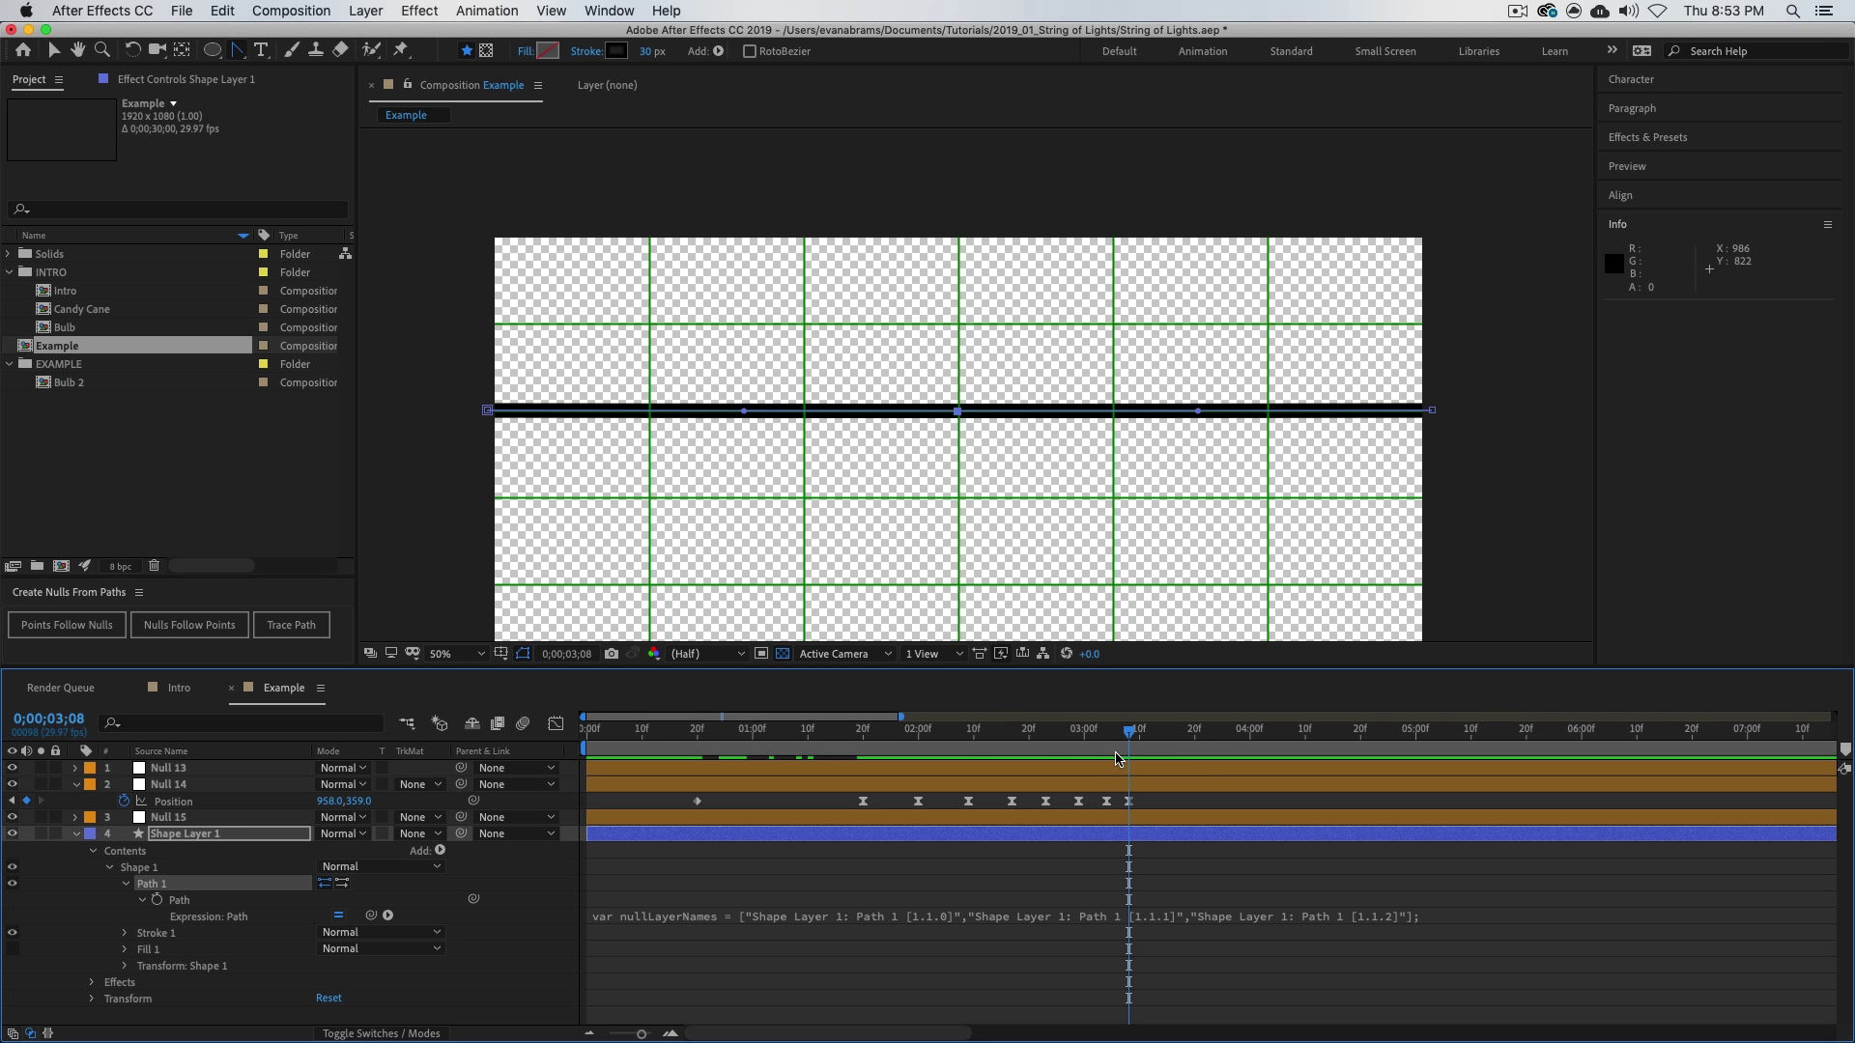
drag(1118, 760, 862, 757)
key(space)
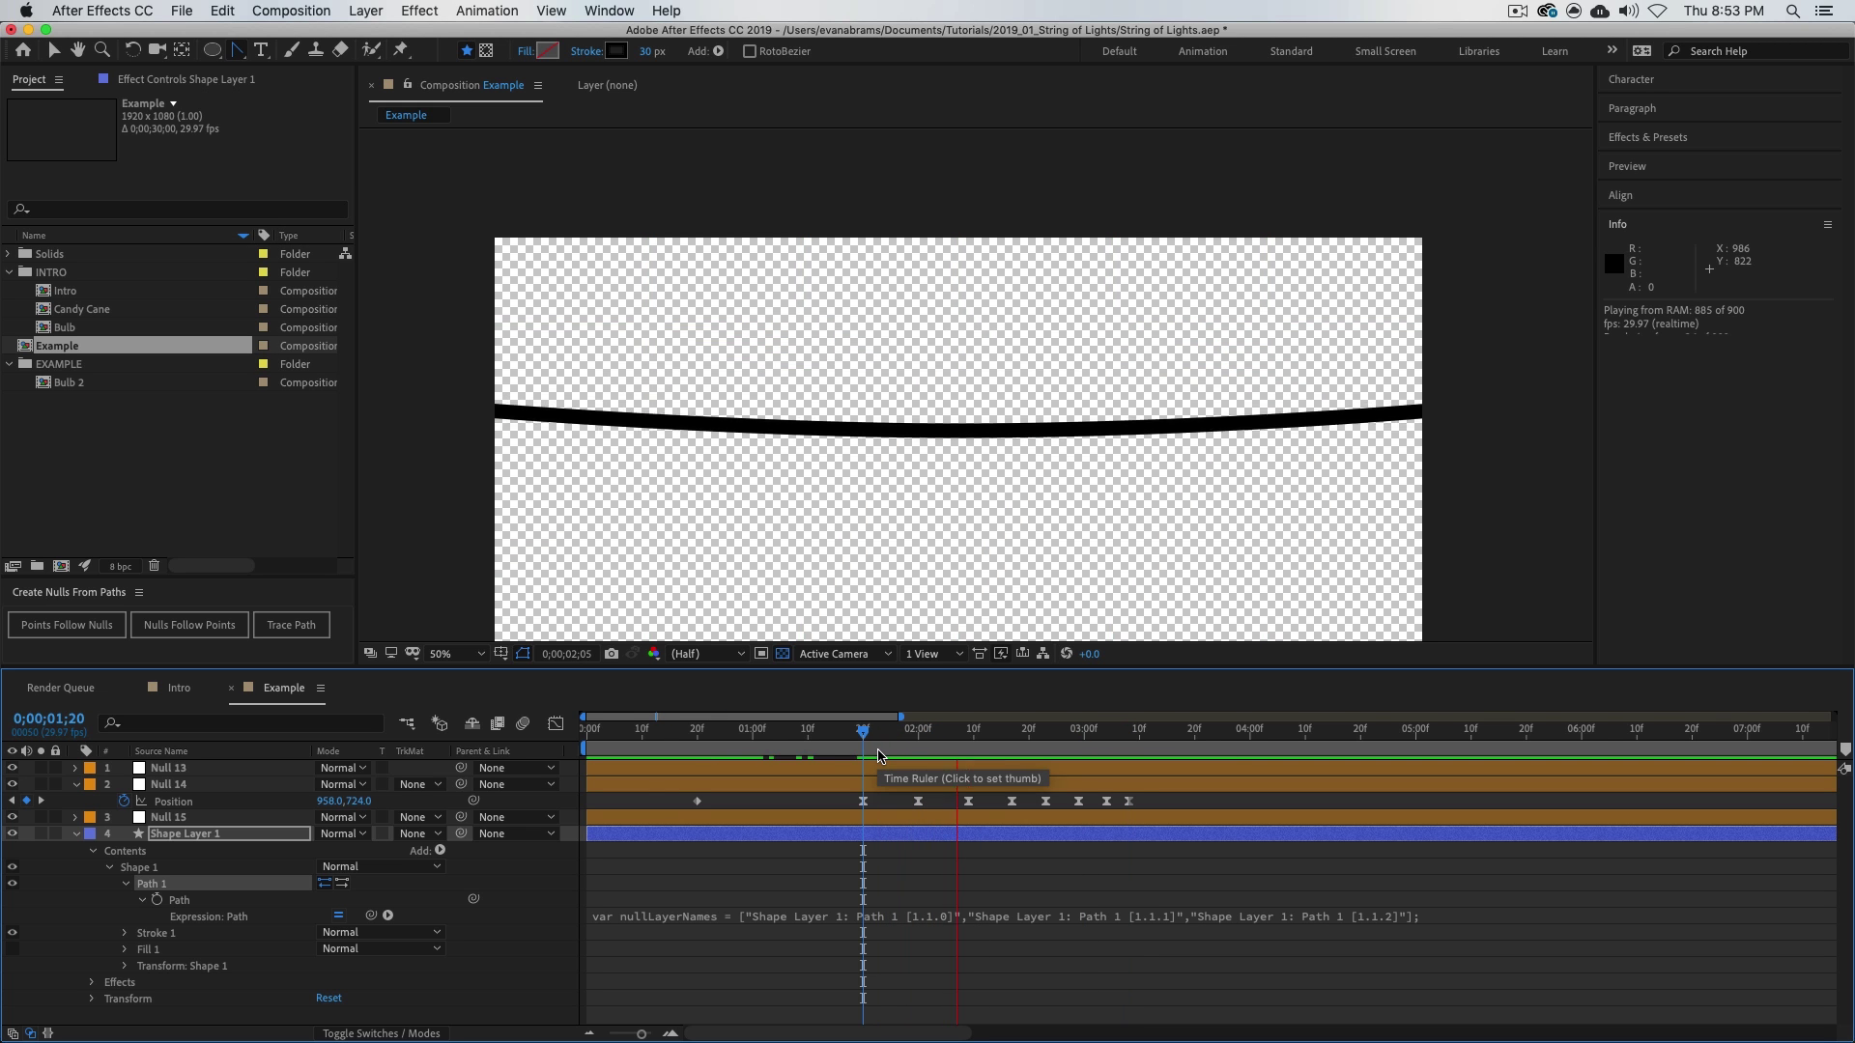
key(space)
key(comma)
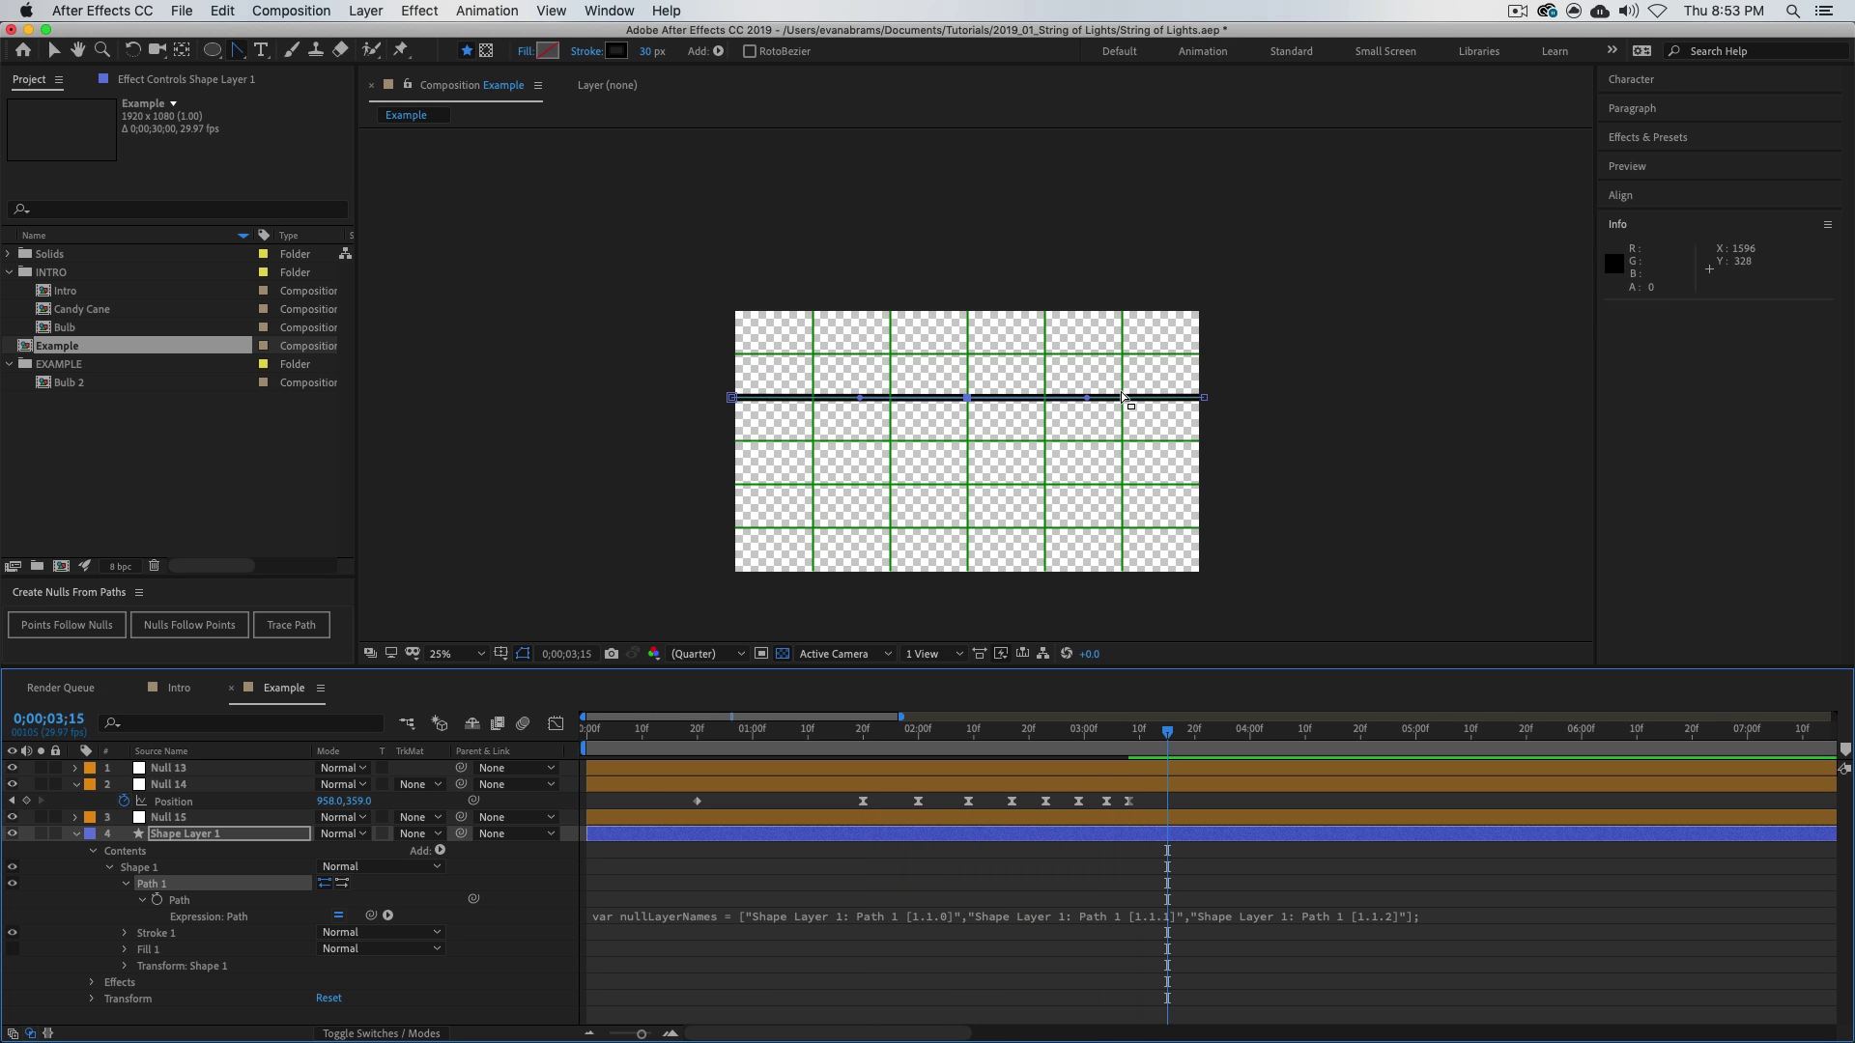
key(v)
click(376, 918)
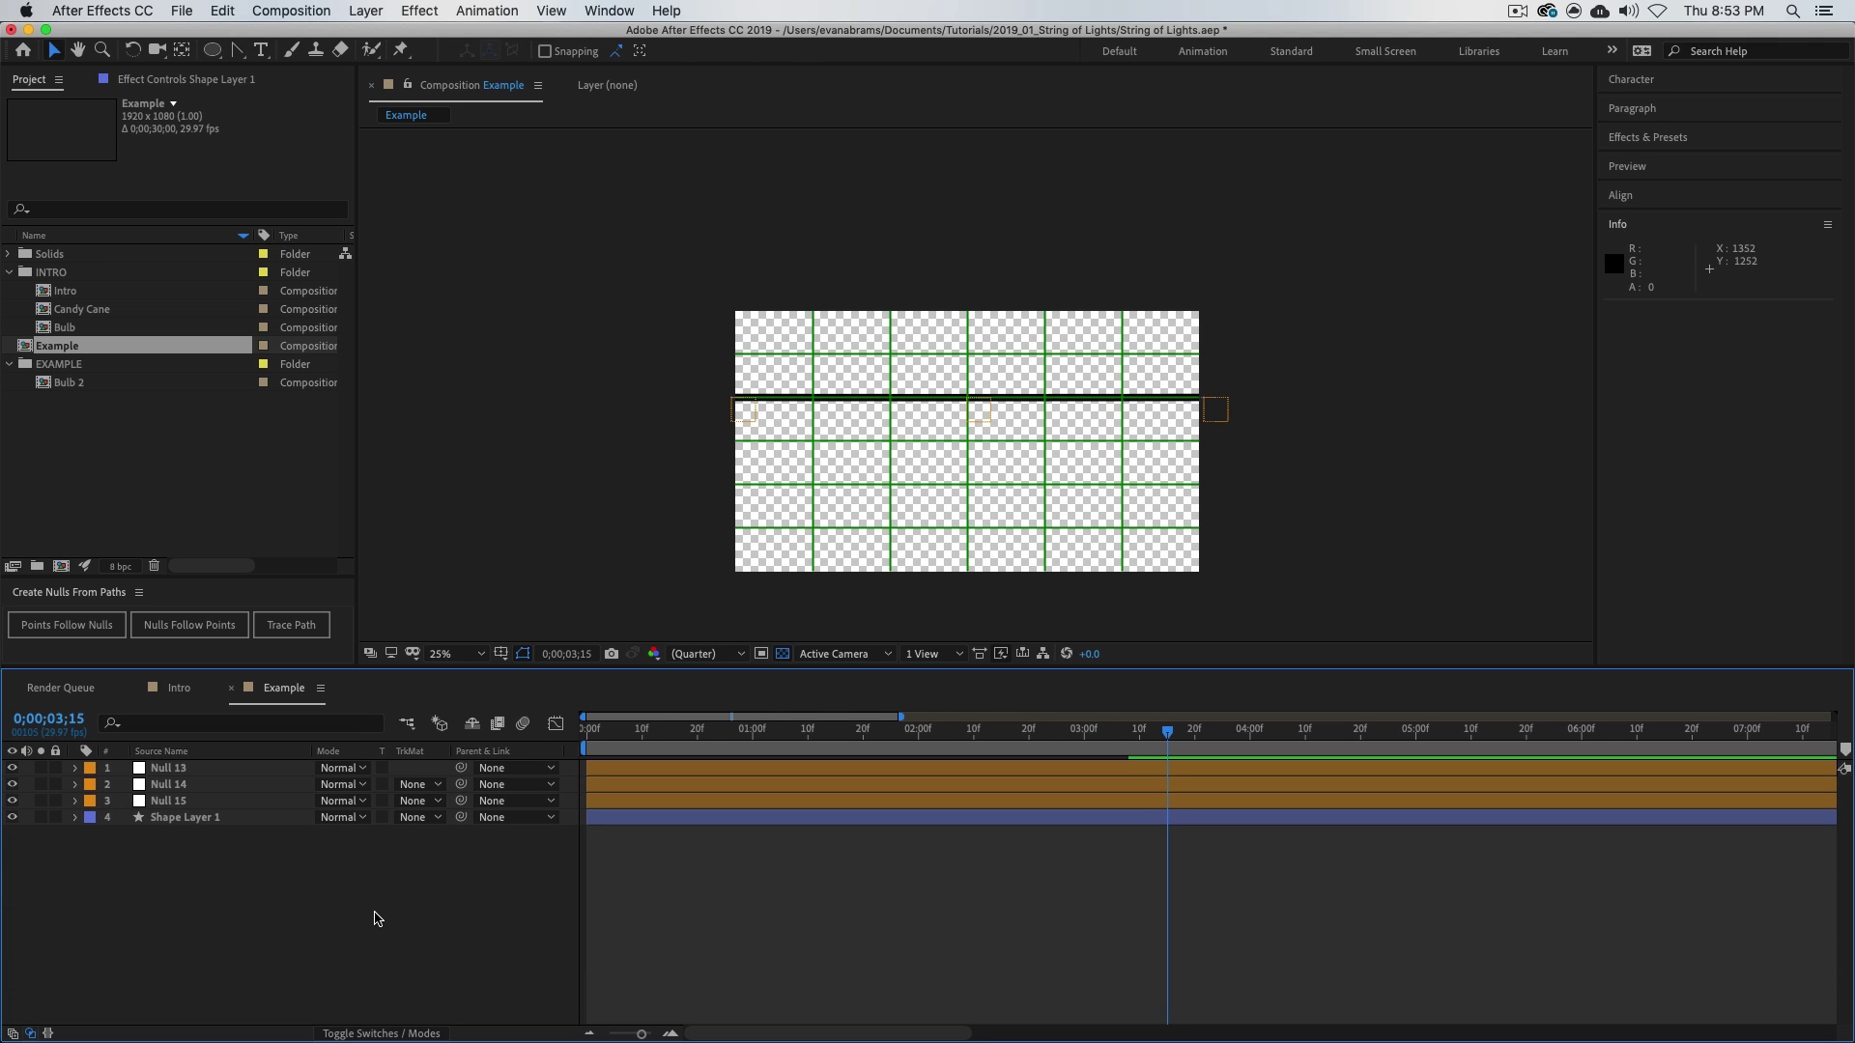
- Select Shape Layer 1's Path and use Trace Path to create Null 16 following the wire
click(75, 819)
click(180, 884)
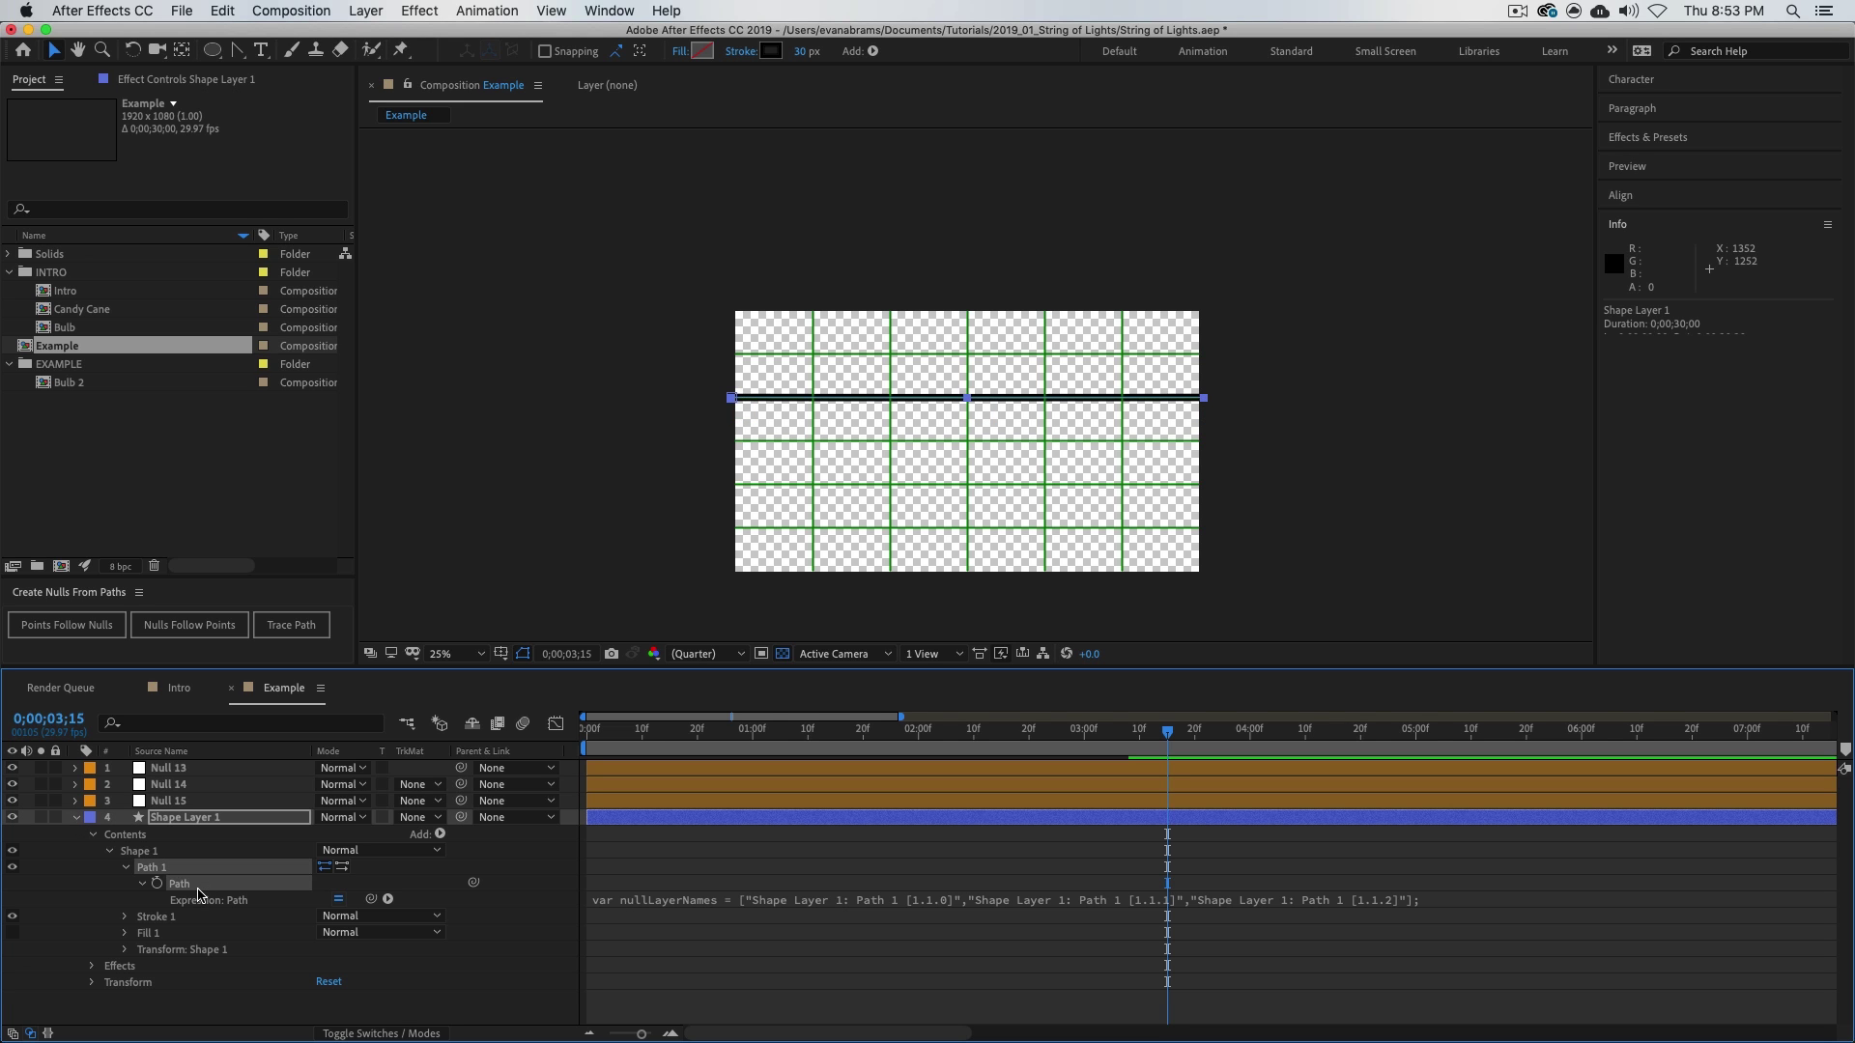
click(718, 903)
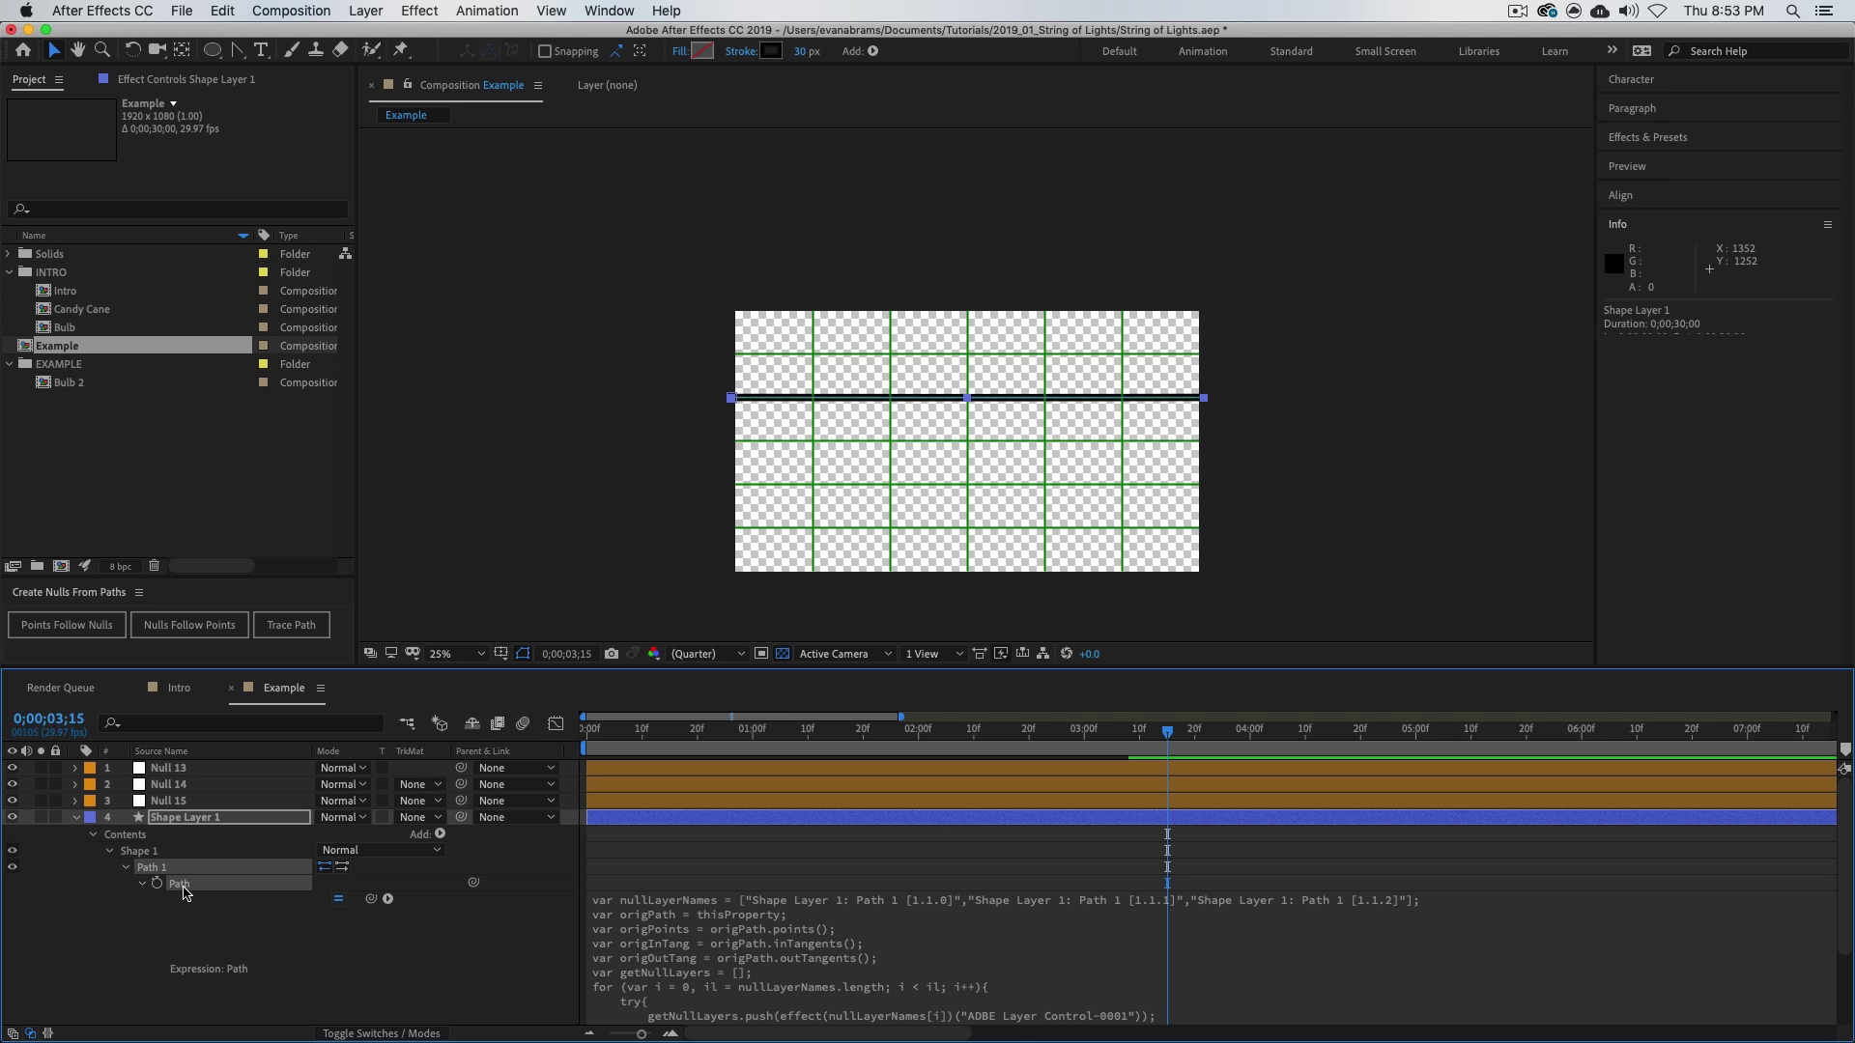
click(293, 626)
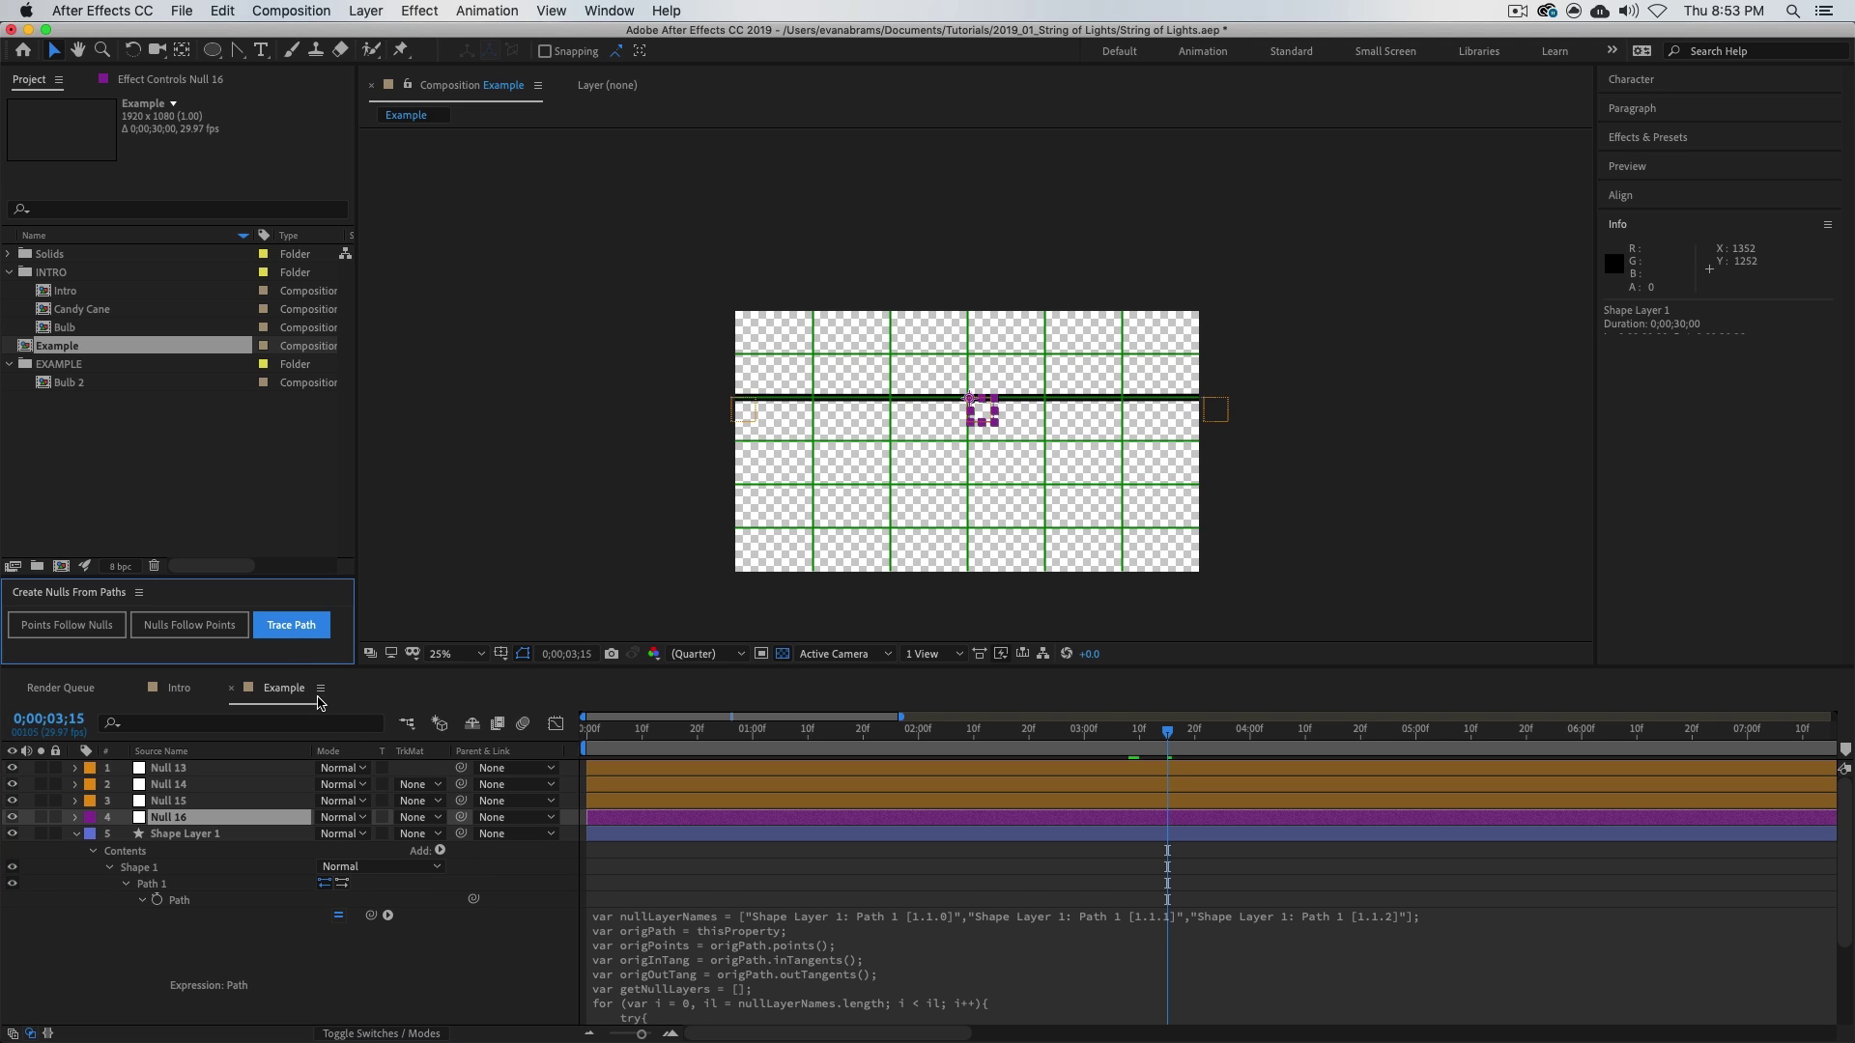
click(76, 834)
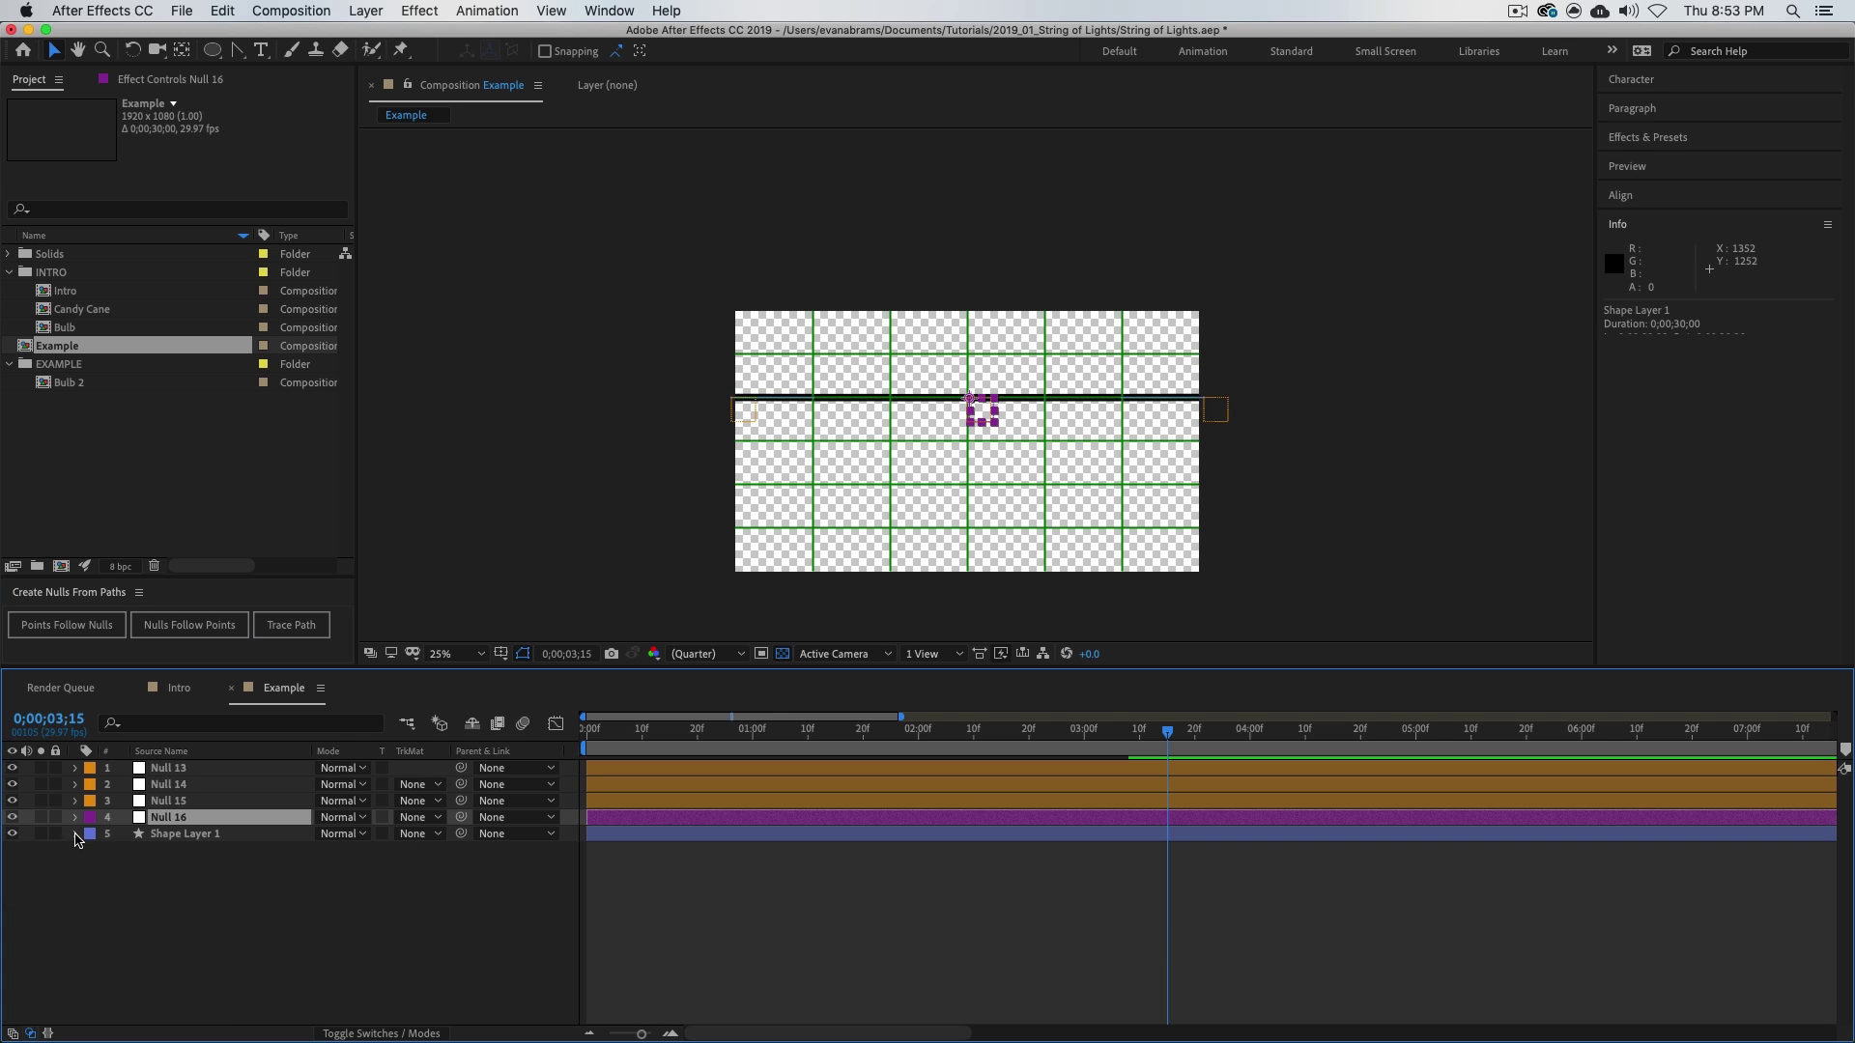
- Preview Null 16 travelling along the wire on its Trace Path Progress keyframes, ending at 0;00;00;18
key(u)
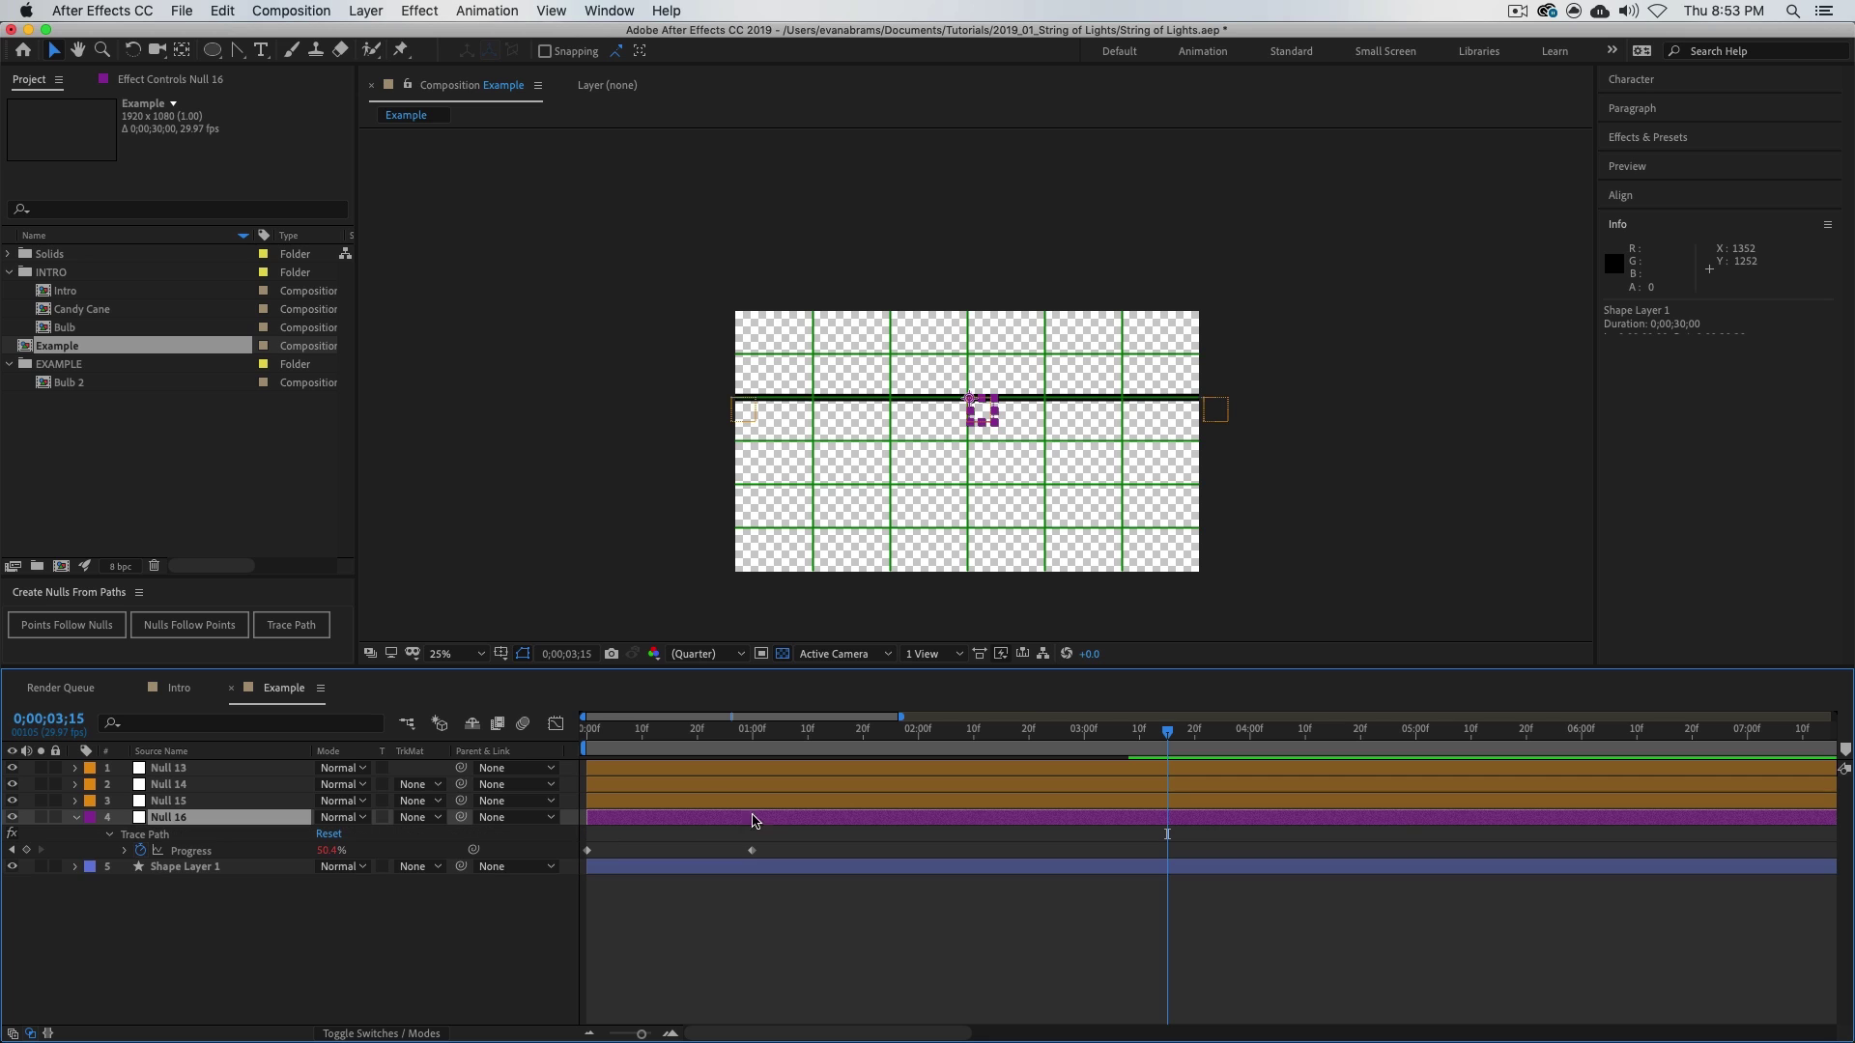
click(588, 850)
click(611, 736)
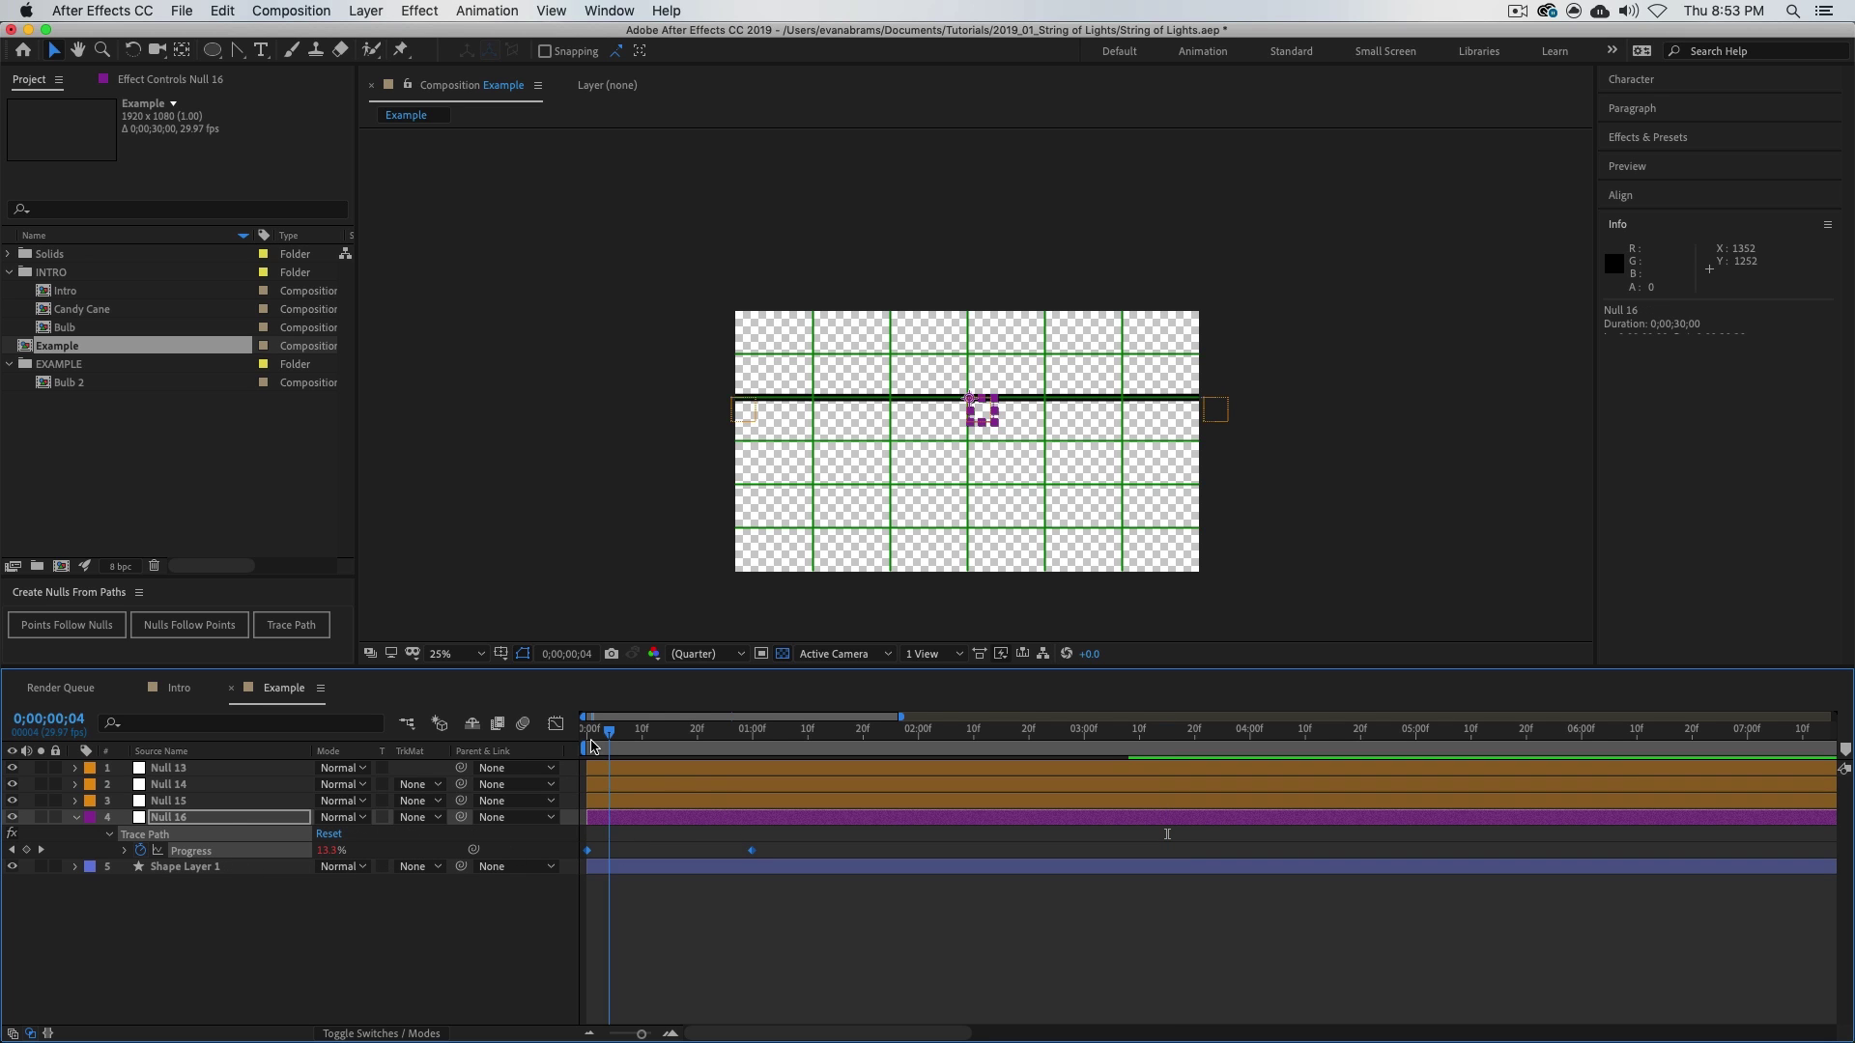
key(space)
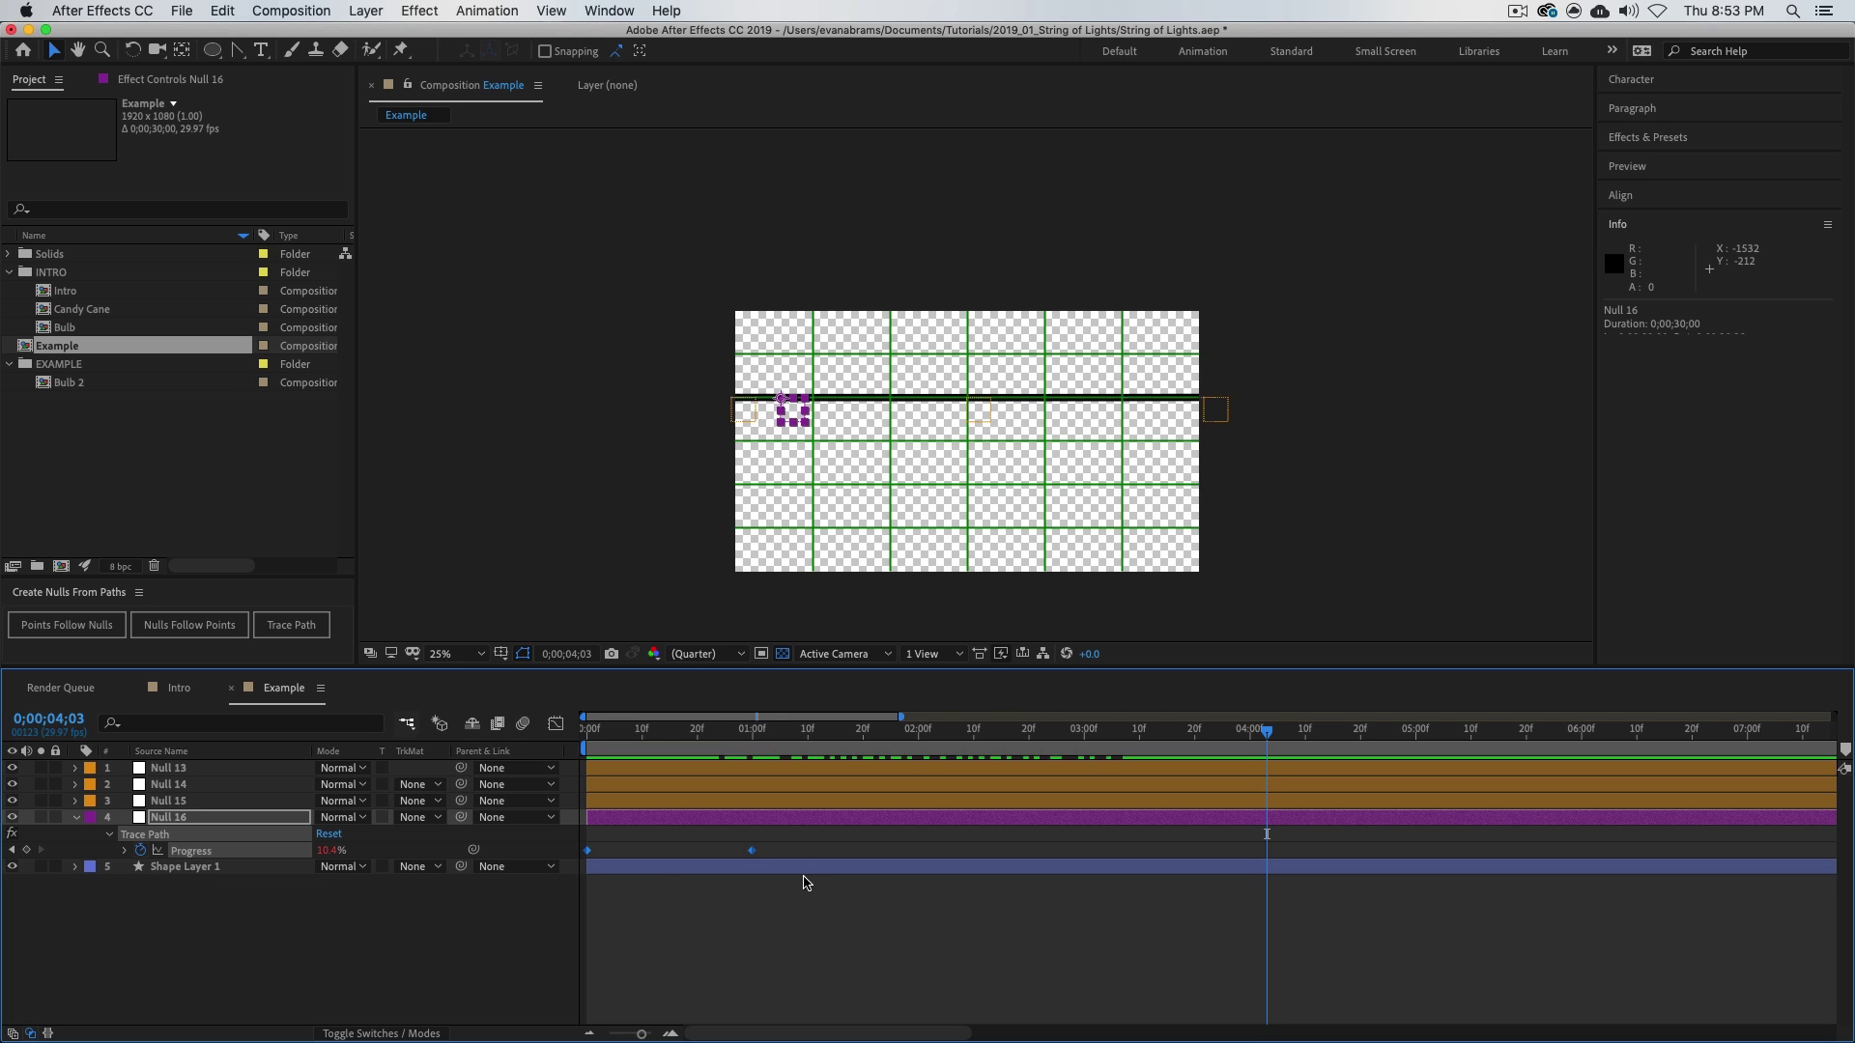
drag(773, 736, 873, 770)
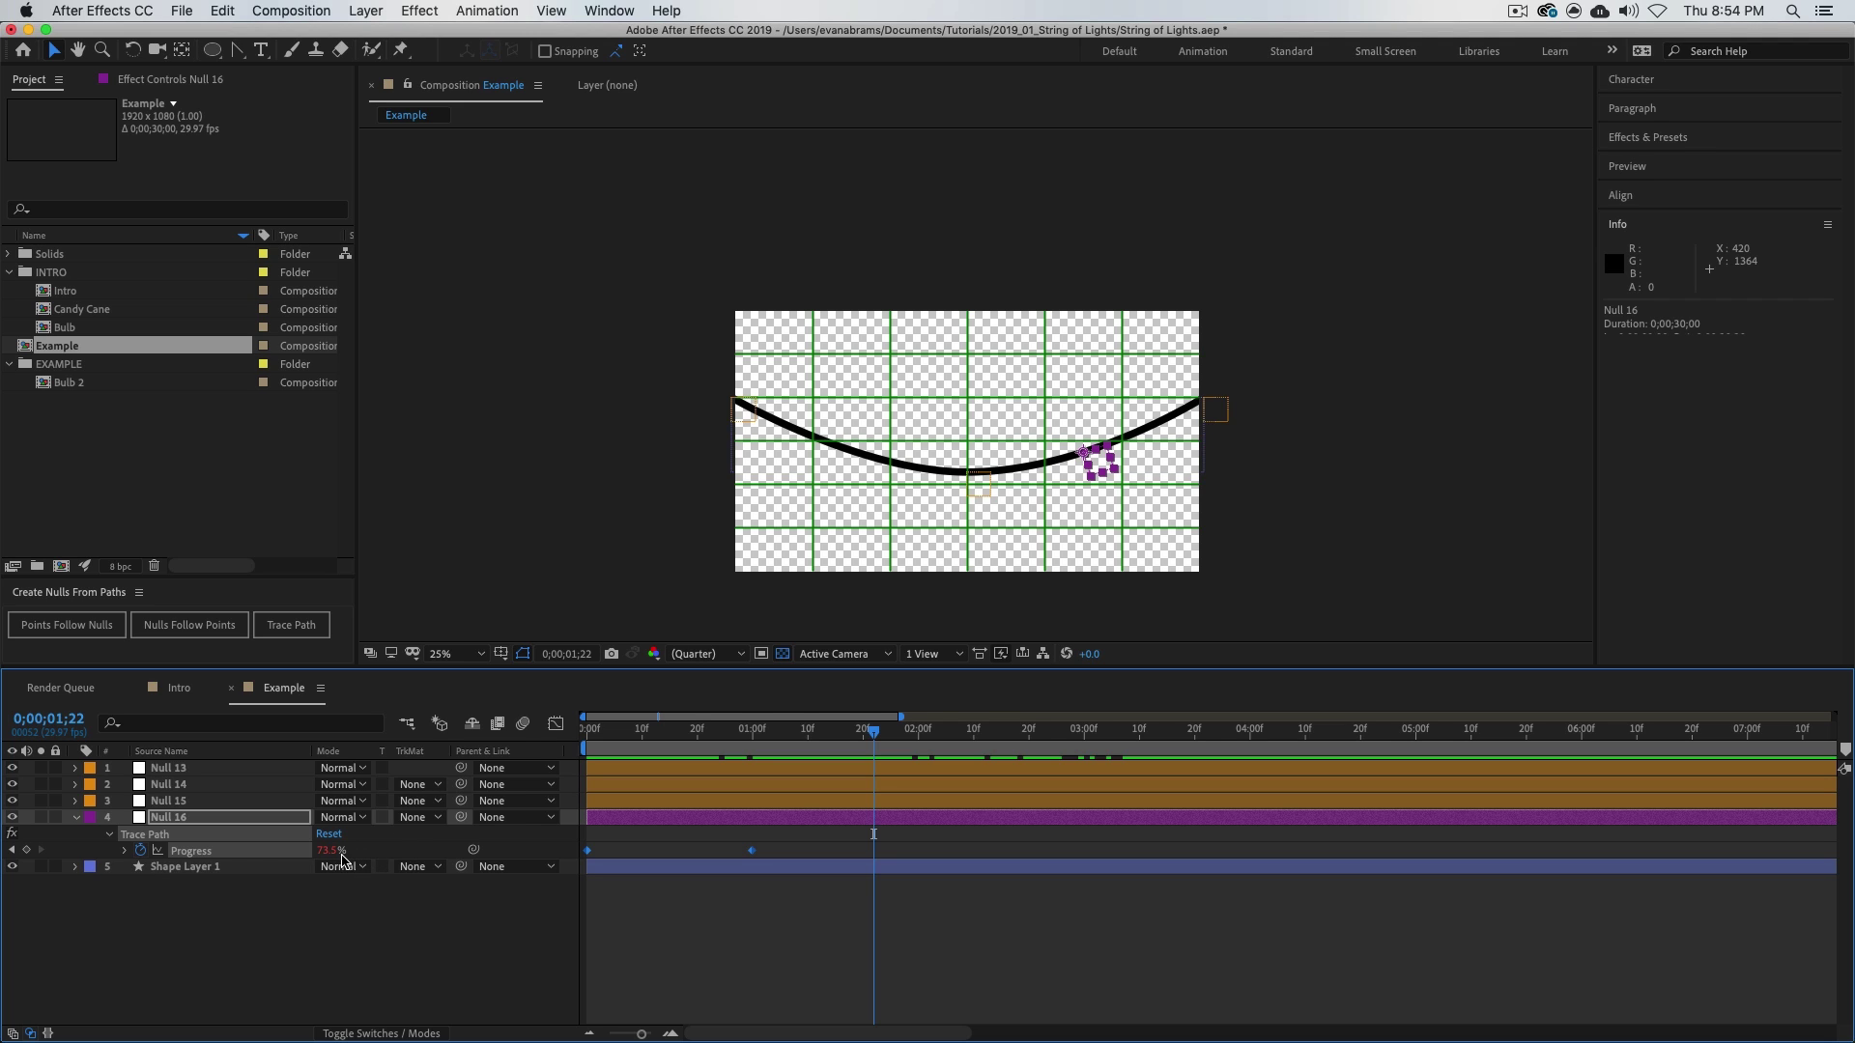
- Remove the Progress keyframes and fix Null 16's Trace Path Progress at 90%
click(140, 851)
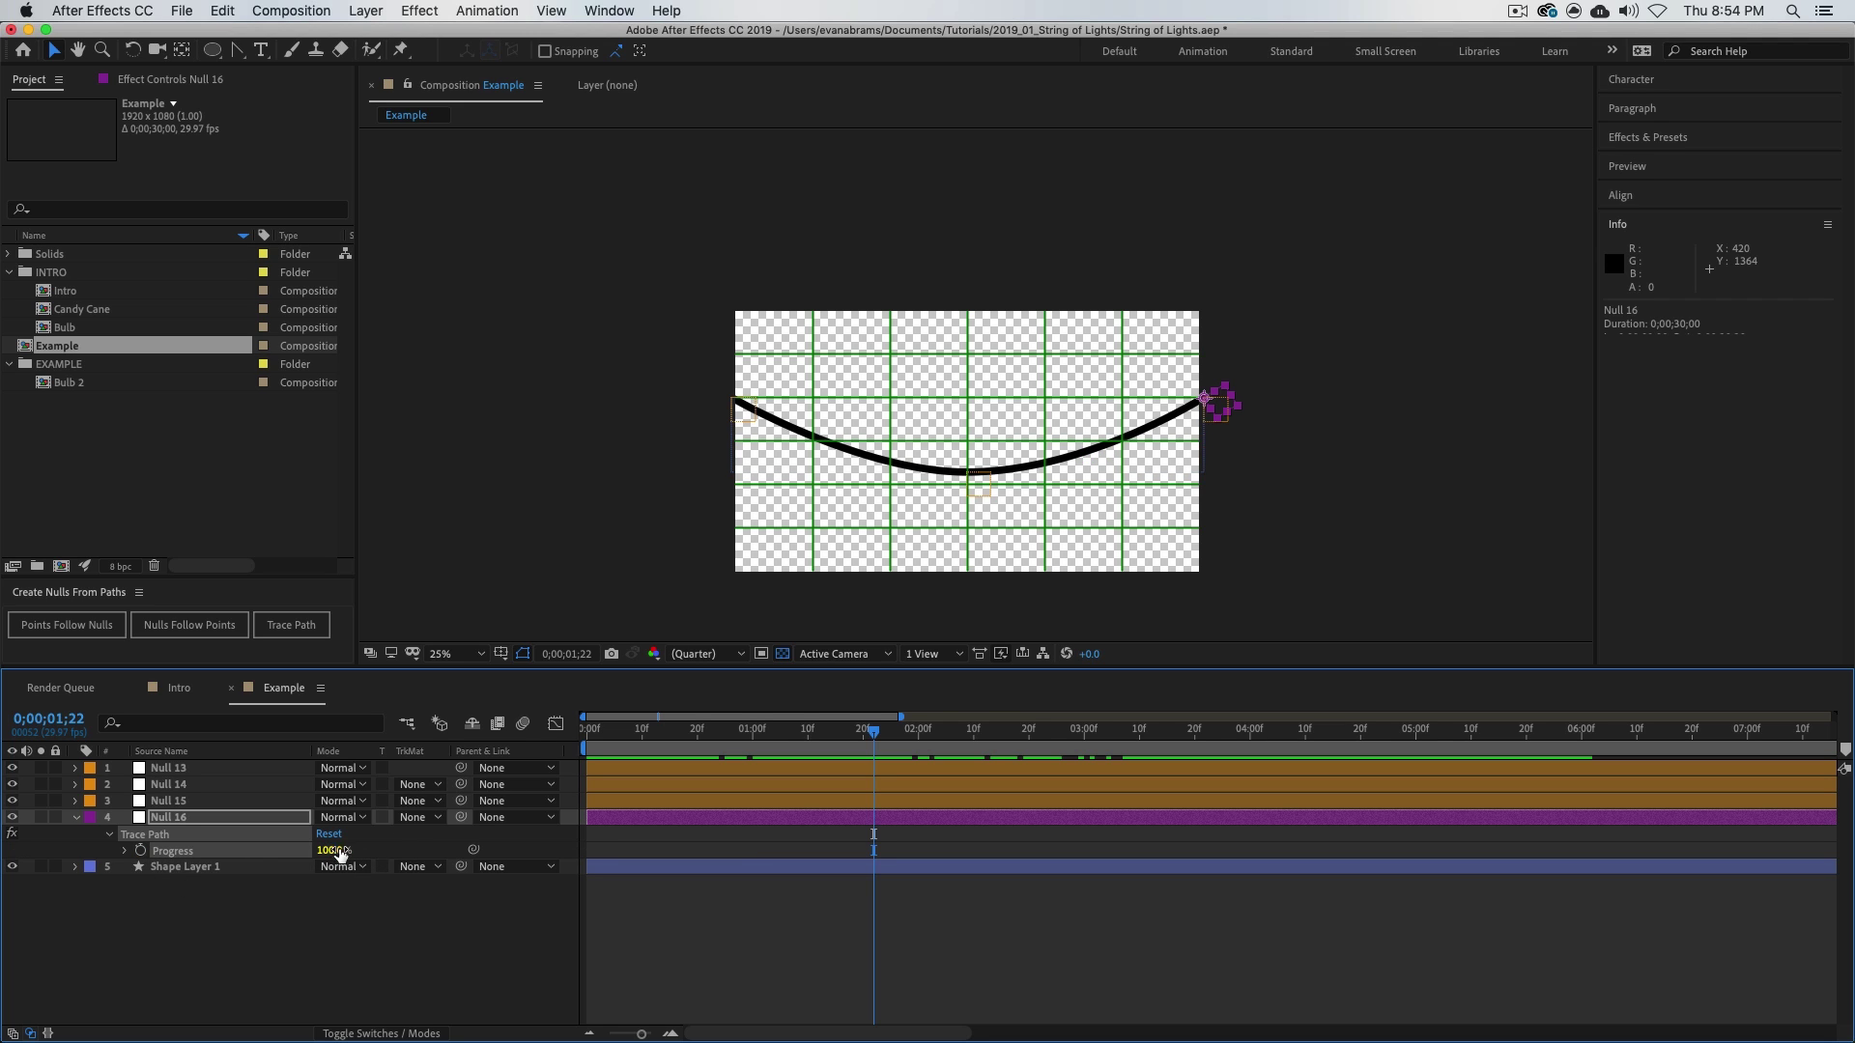
click(332, 852)
text(90)
key(Return)
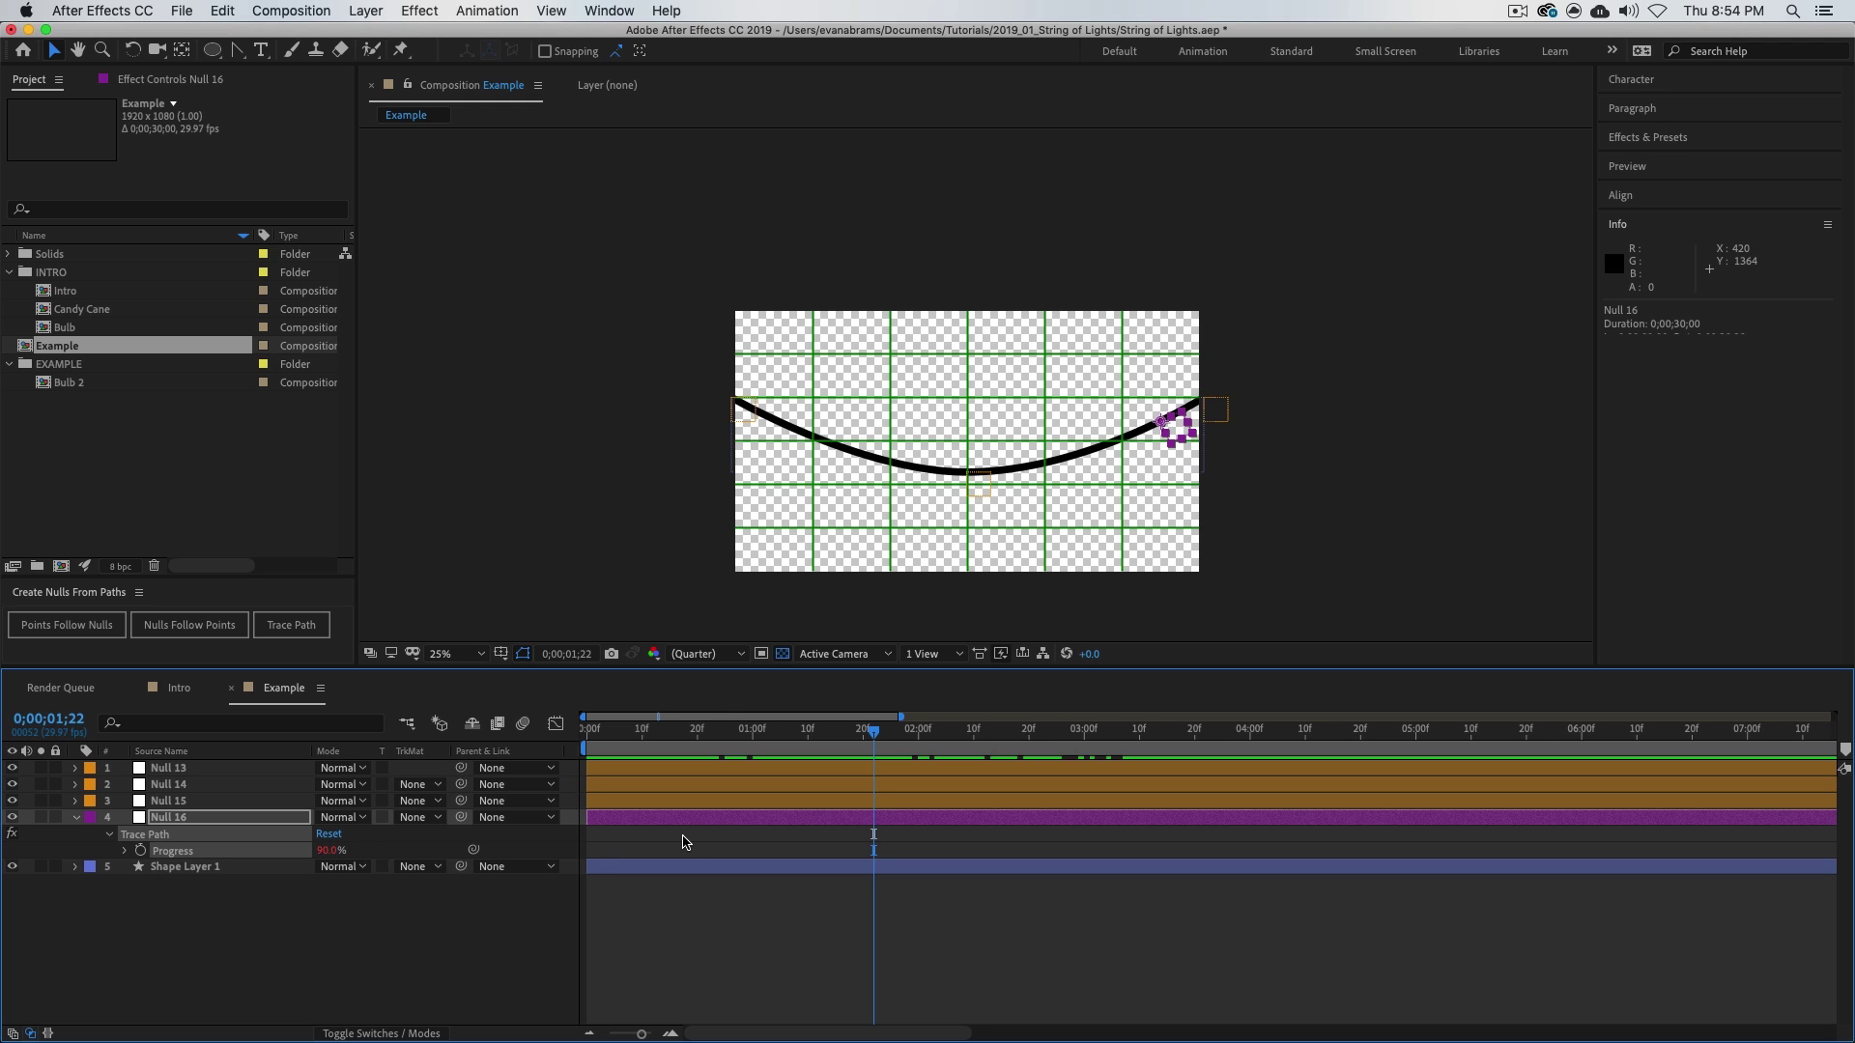
- Duplicate Null 16 and set the copy's Trace Path Progress to 70%
key(F3)
click(177, 820)
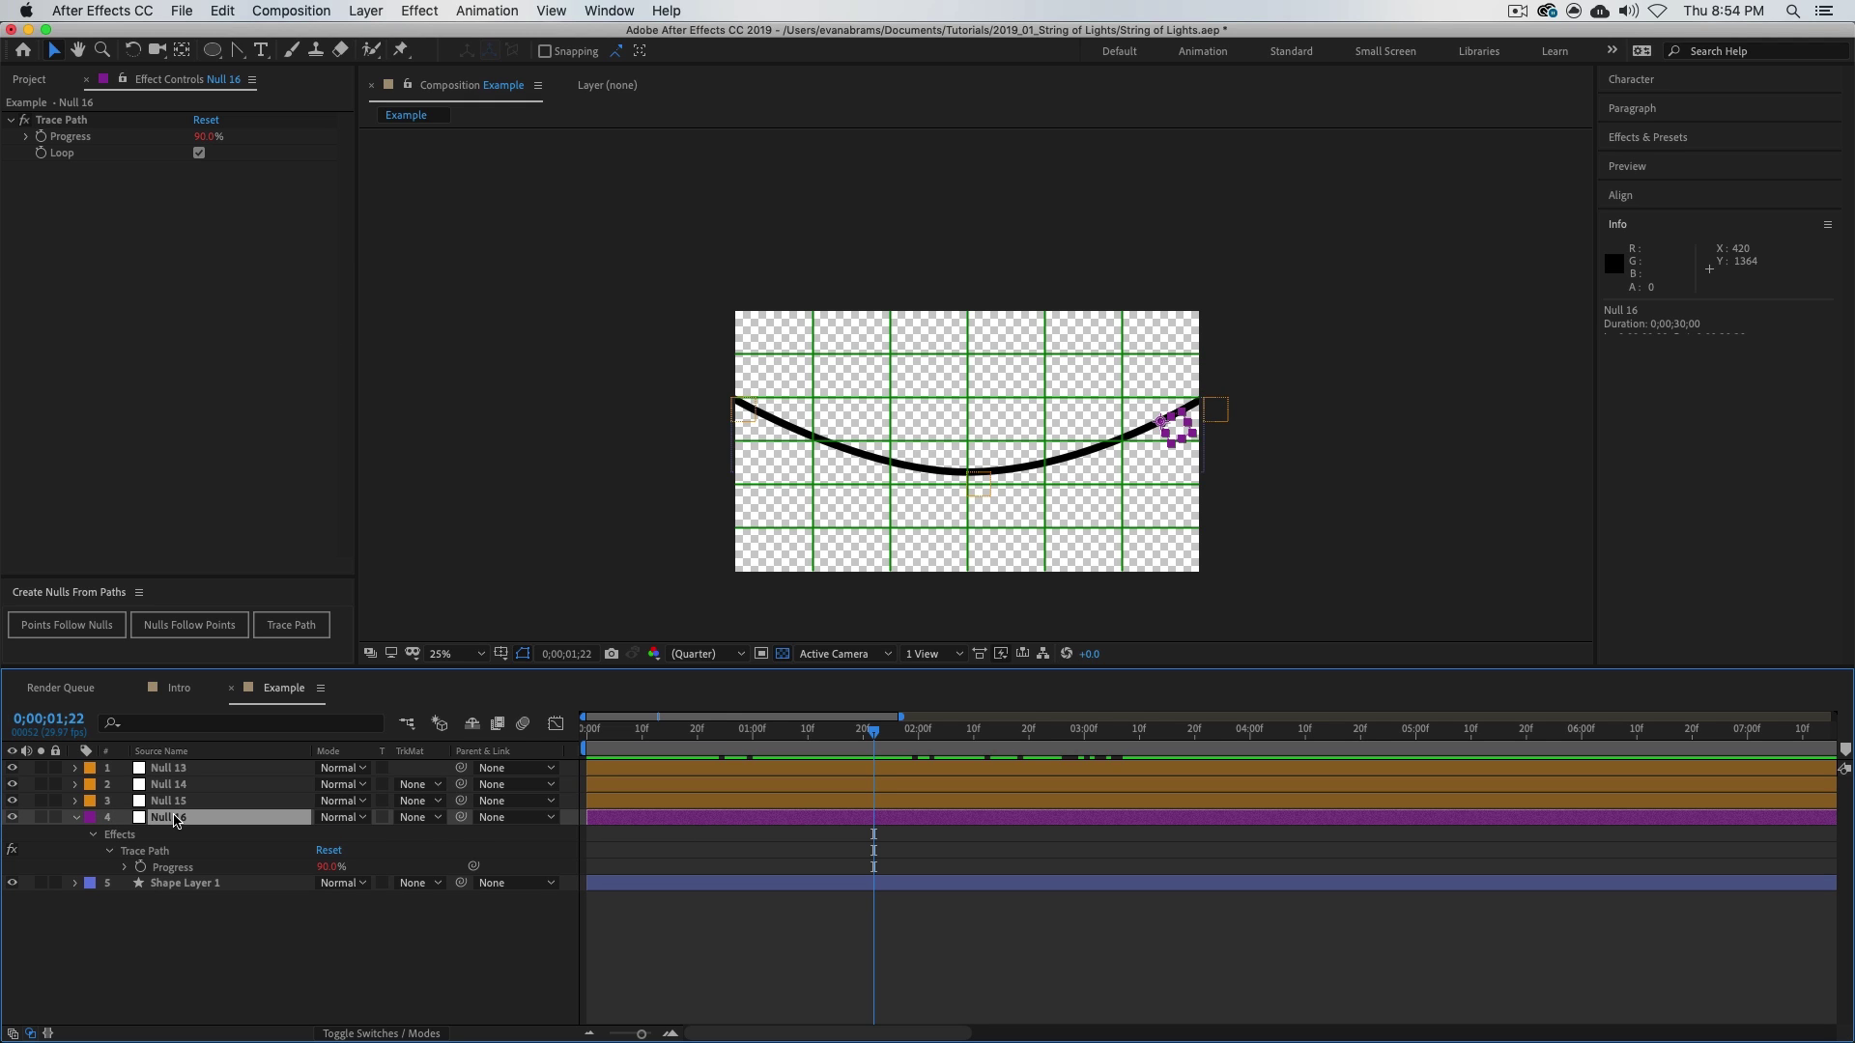
key(super+d)
key(e)
key(e)
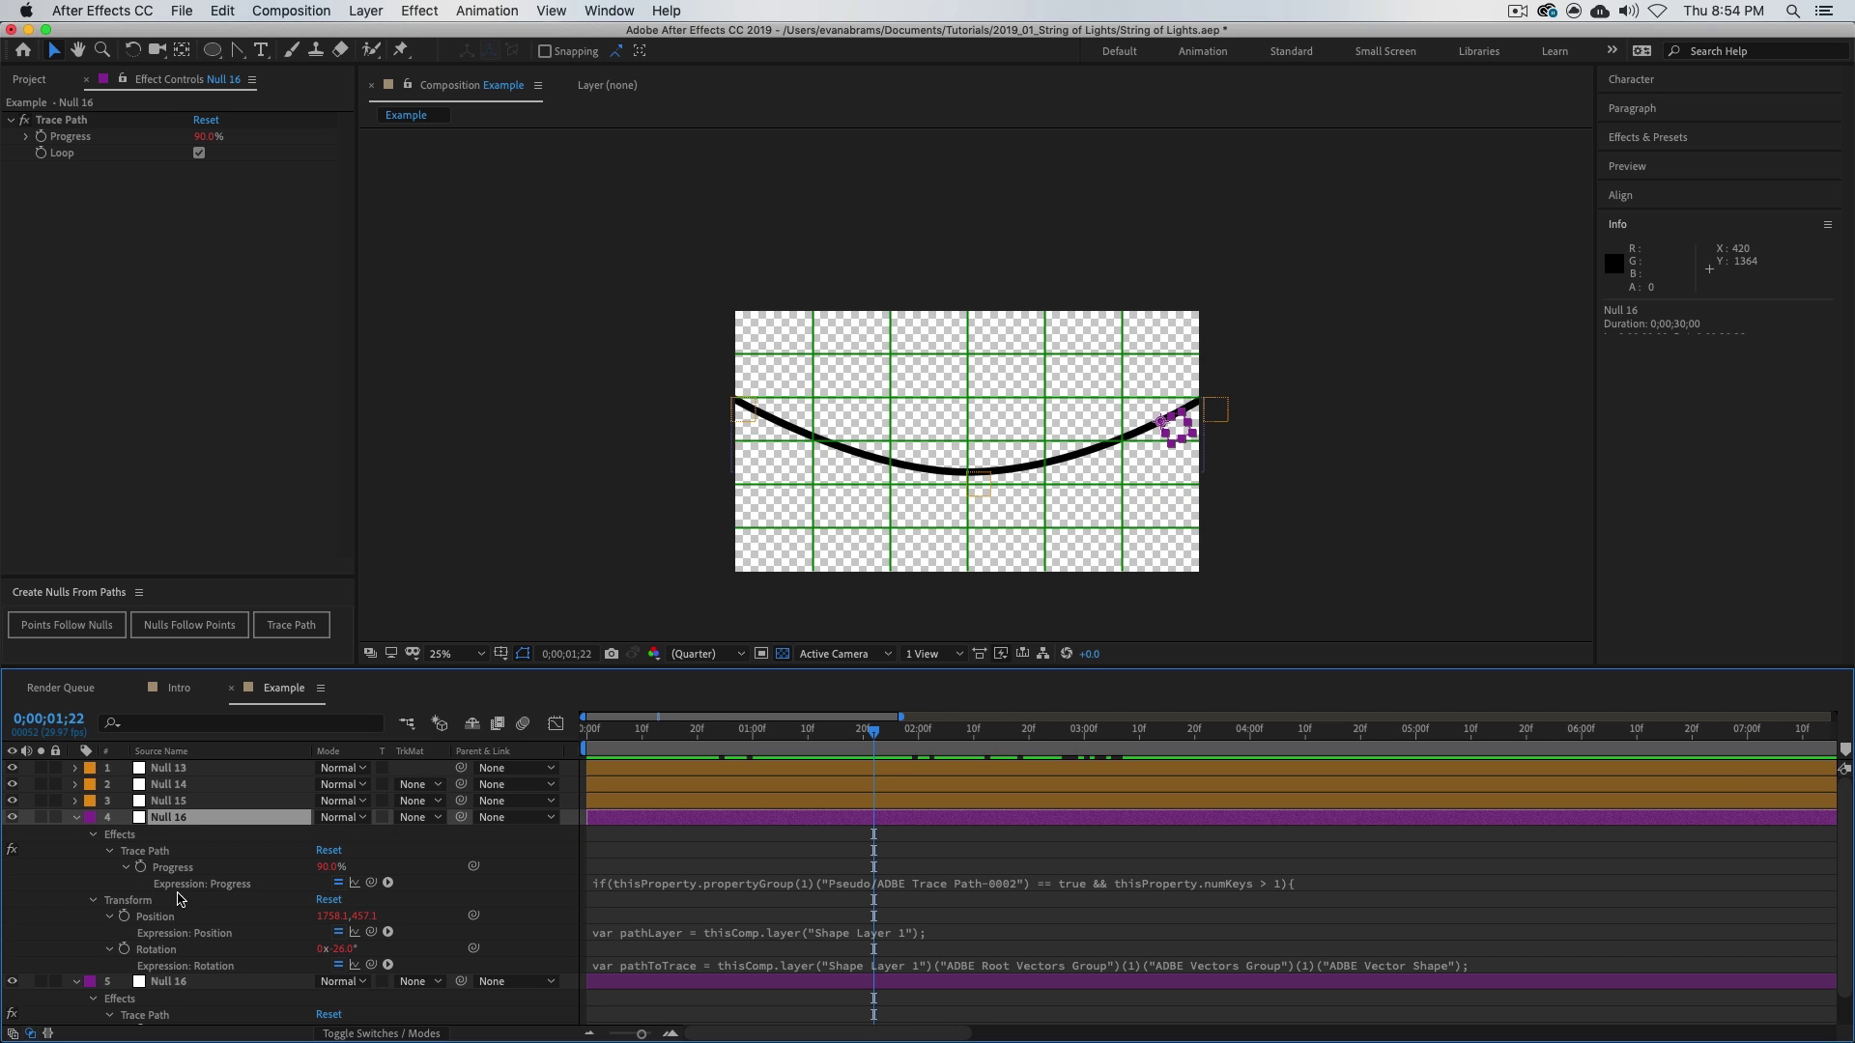
click(329, 867)
text(70)
key(Return)
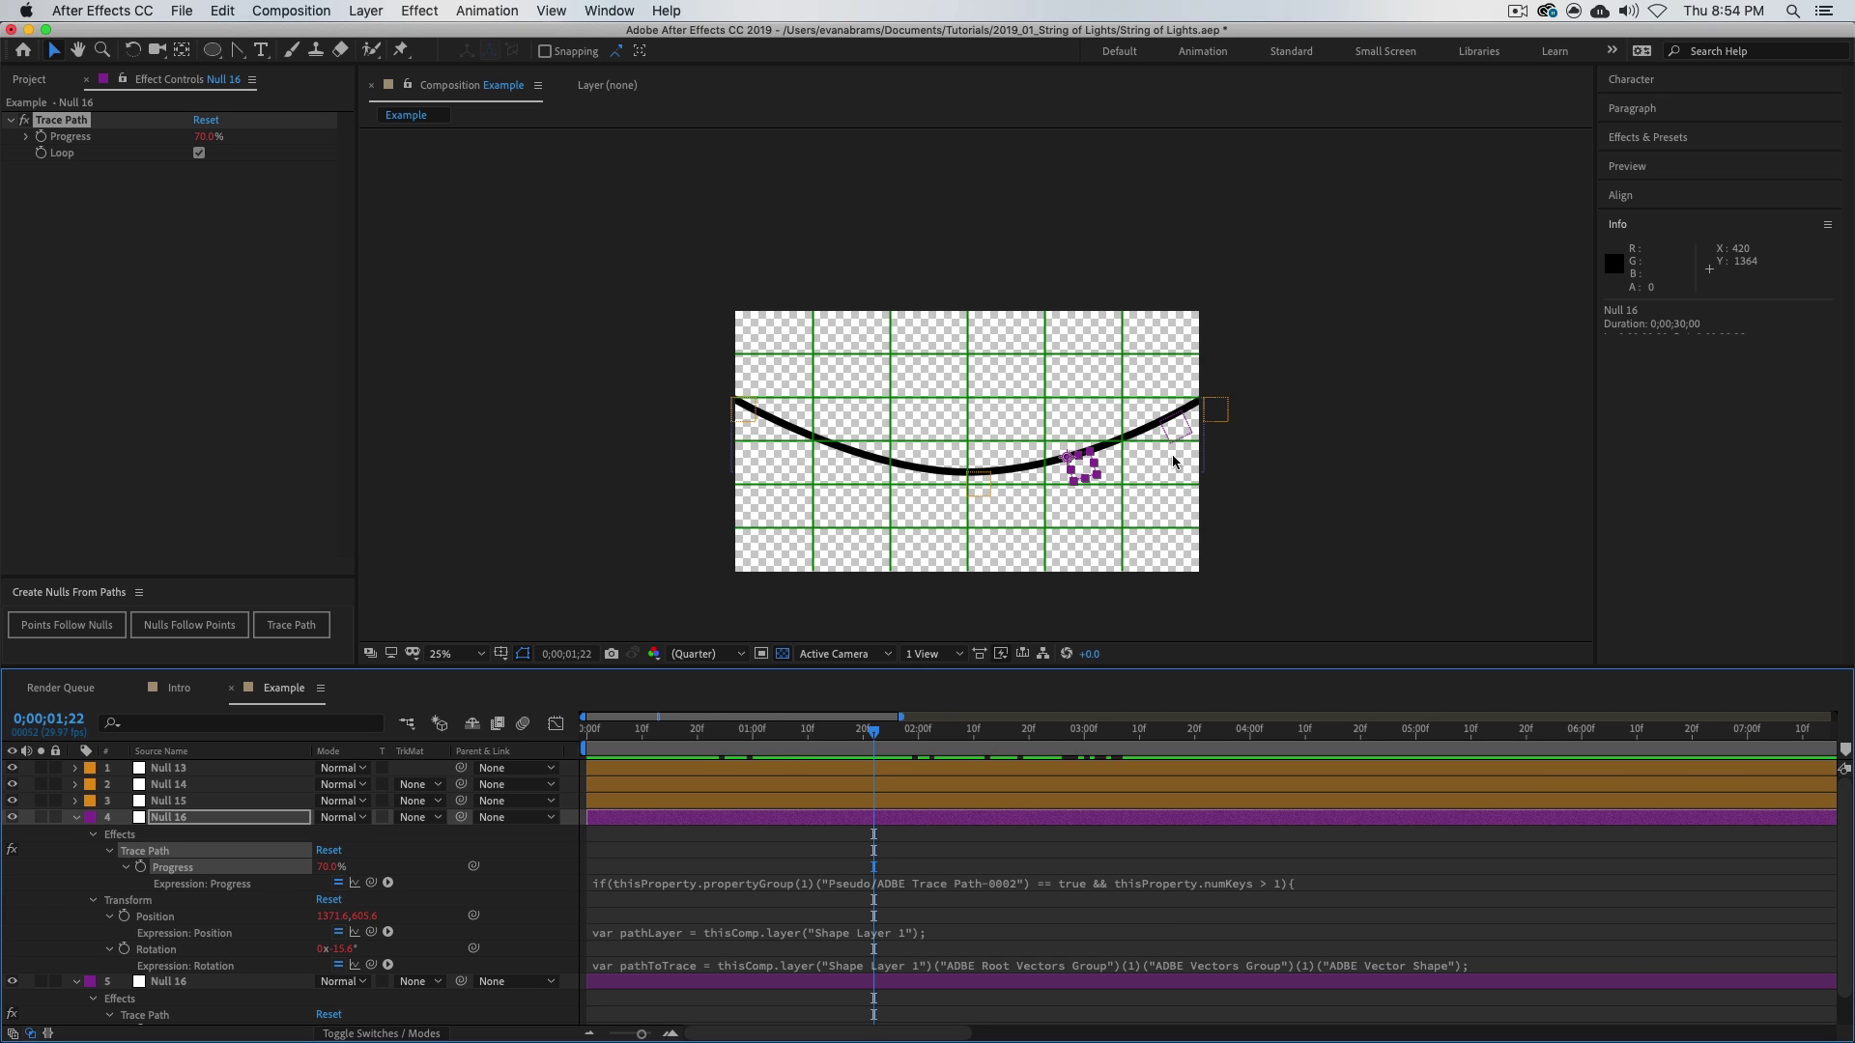
- Add another Null 16 copy with Trace Path Progress at 50%
scroll(1107, 472, up, 2)
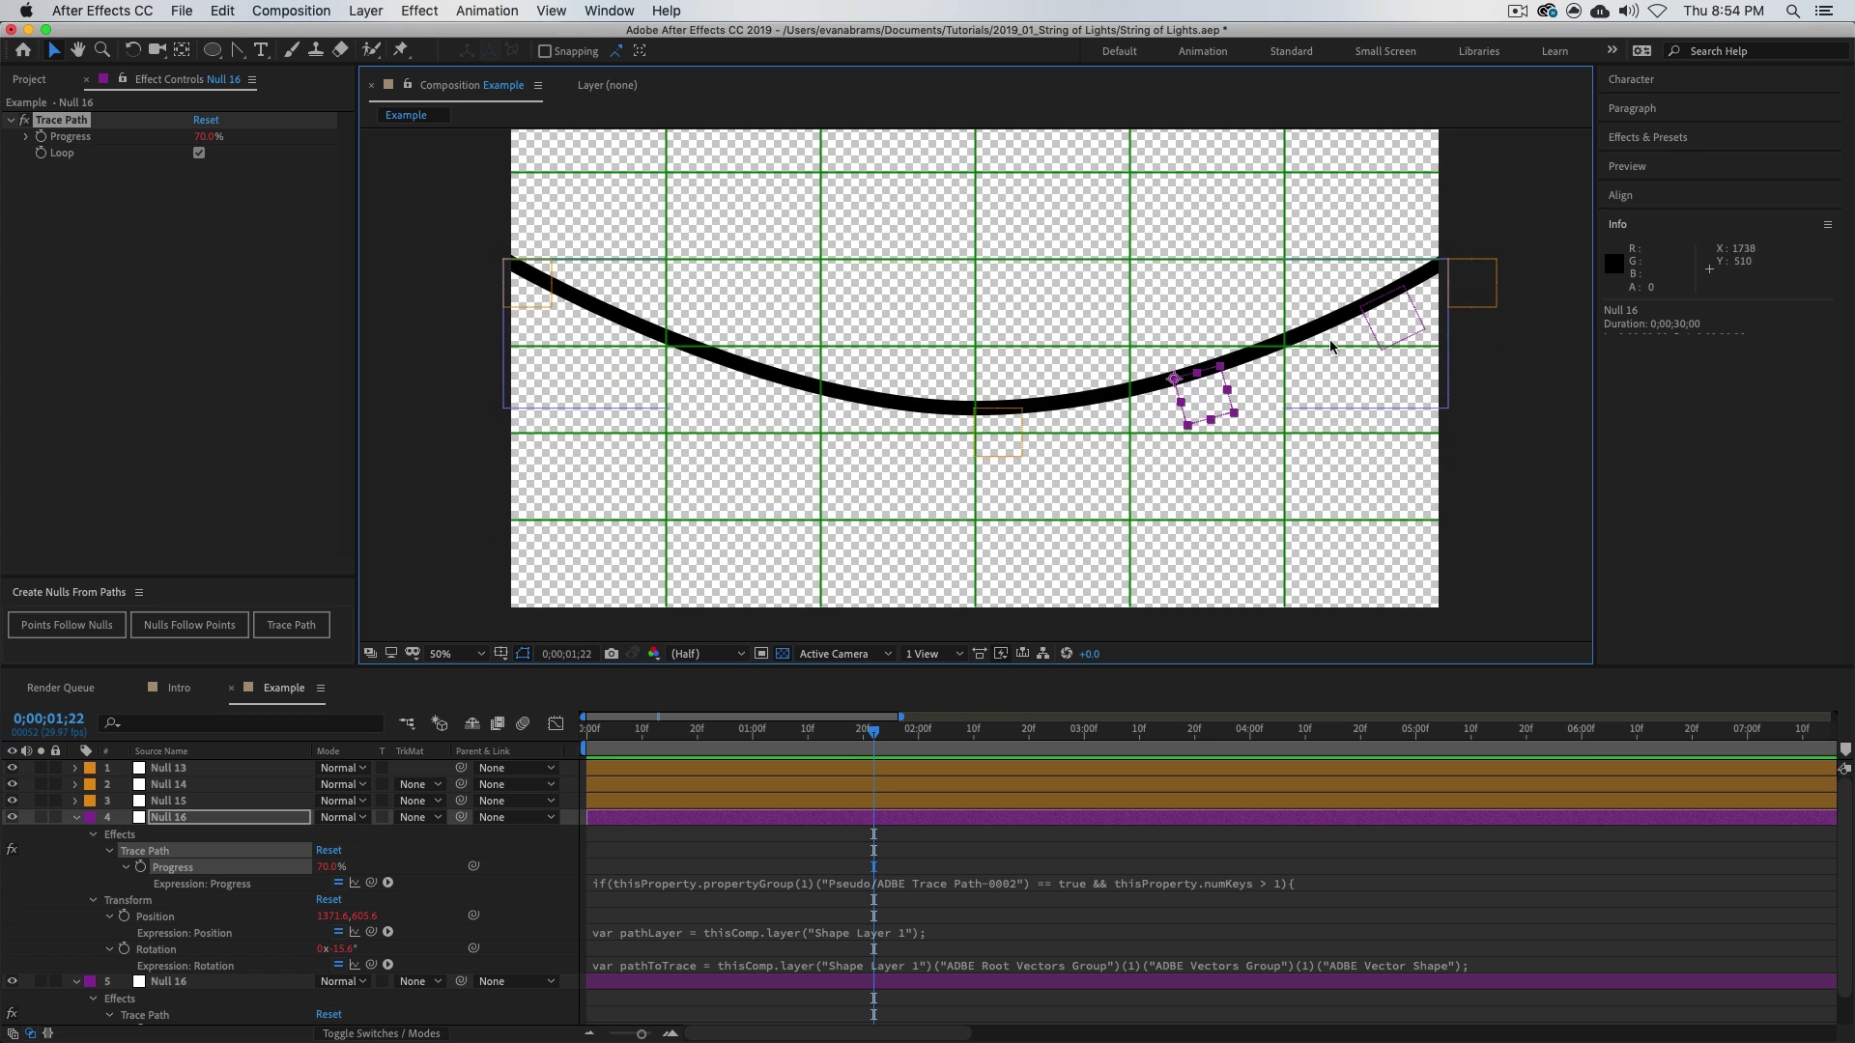
click(626, 822)
key(super+d)
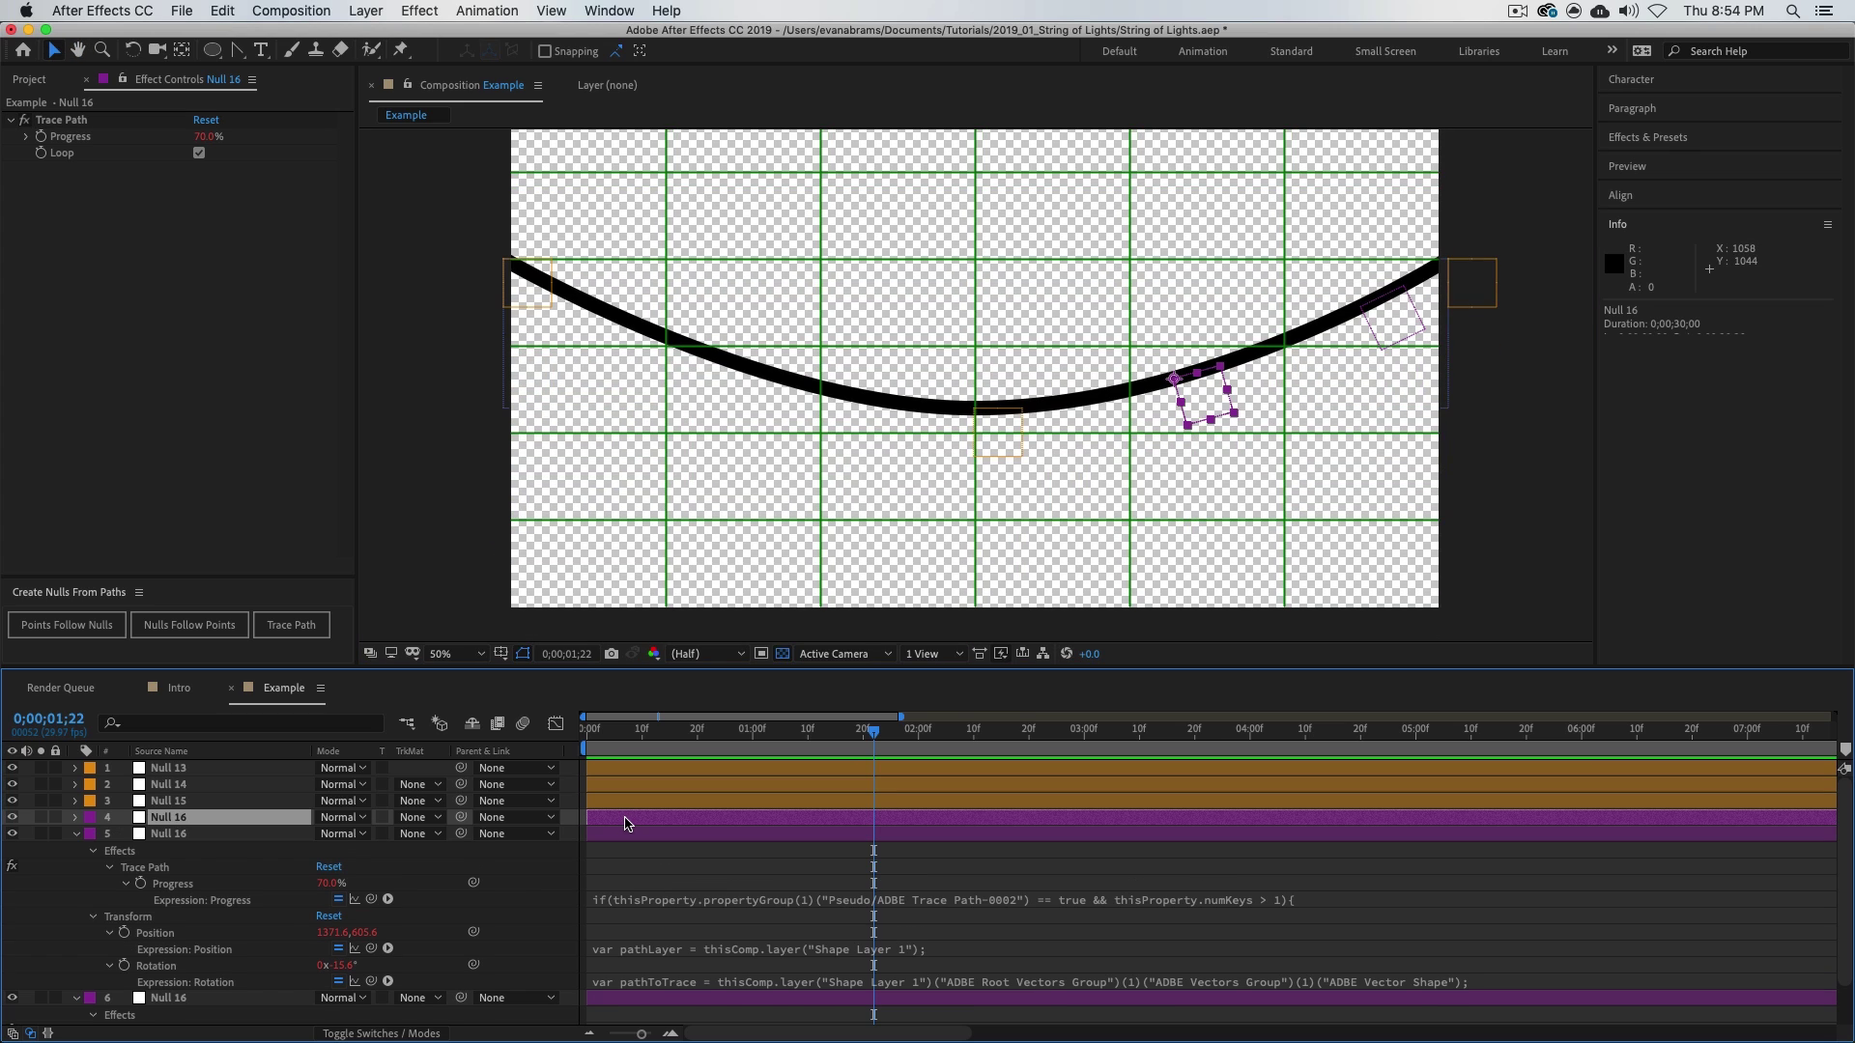
key(u)
click(338, 866)
text(50)
key(Return)
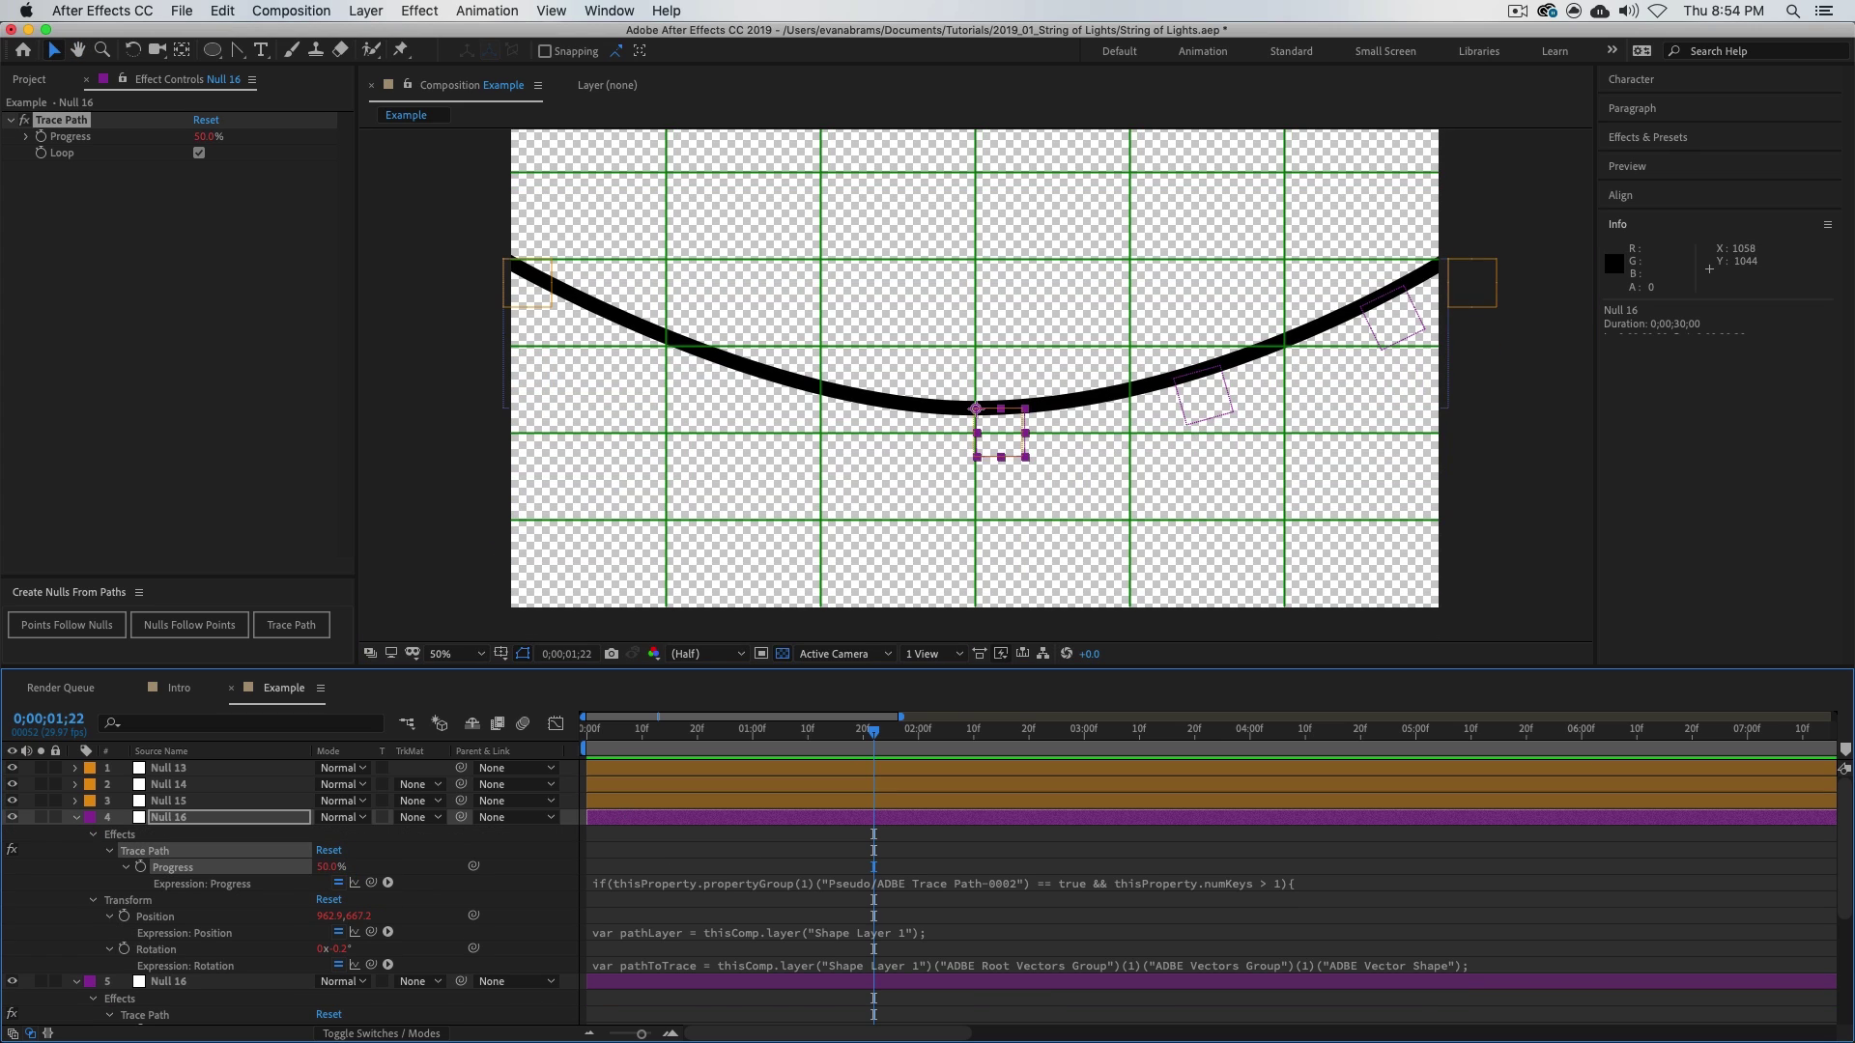
- Duplicate Null 16 again and set this copy's Progress to 30%
click(593, 823)
key(super+d)
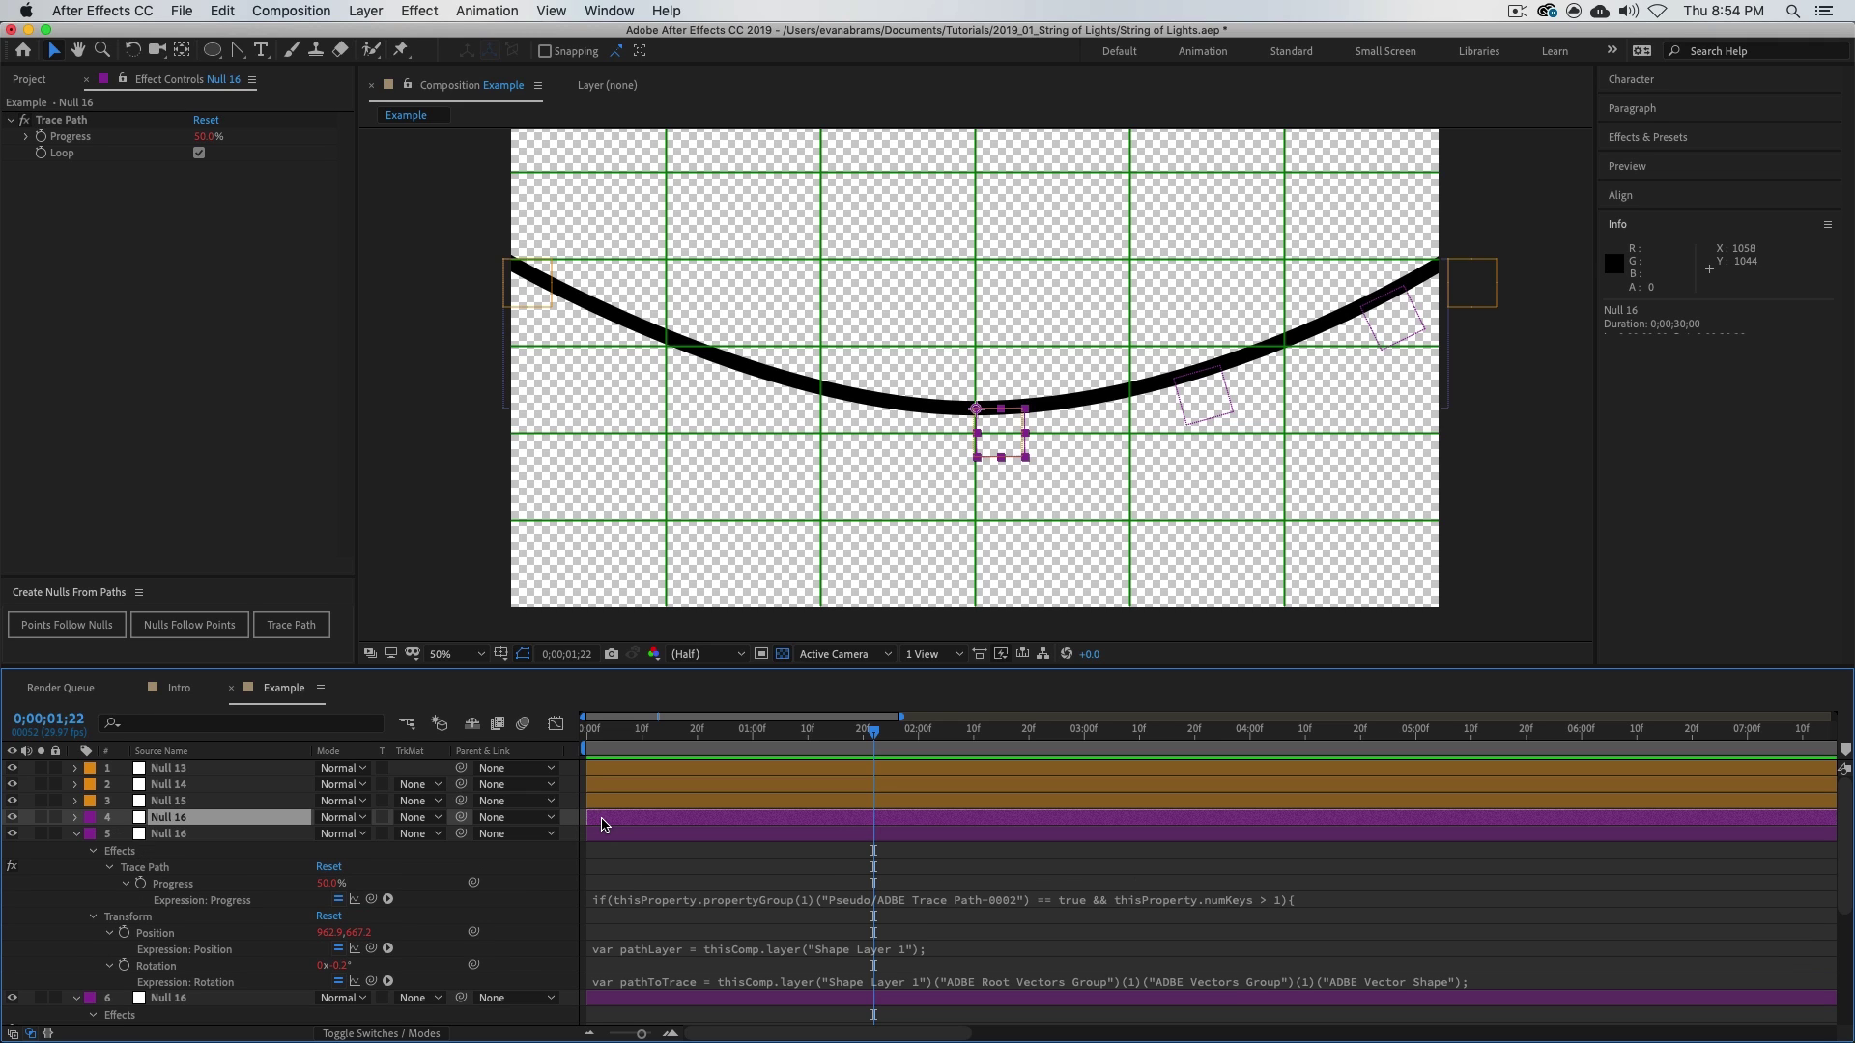
key(u)
click(328, 867)
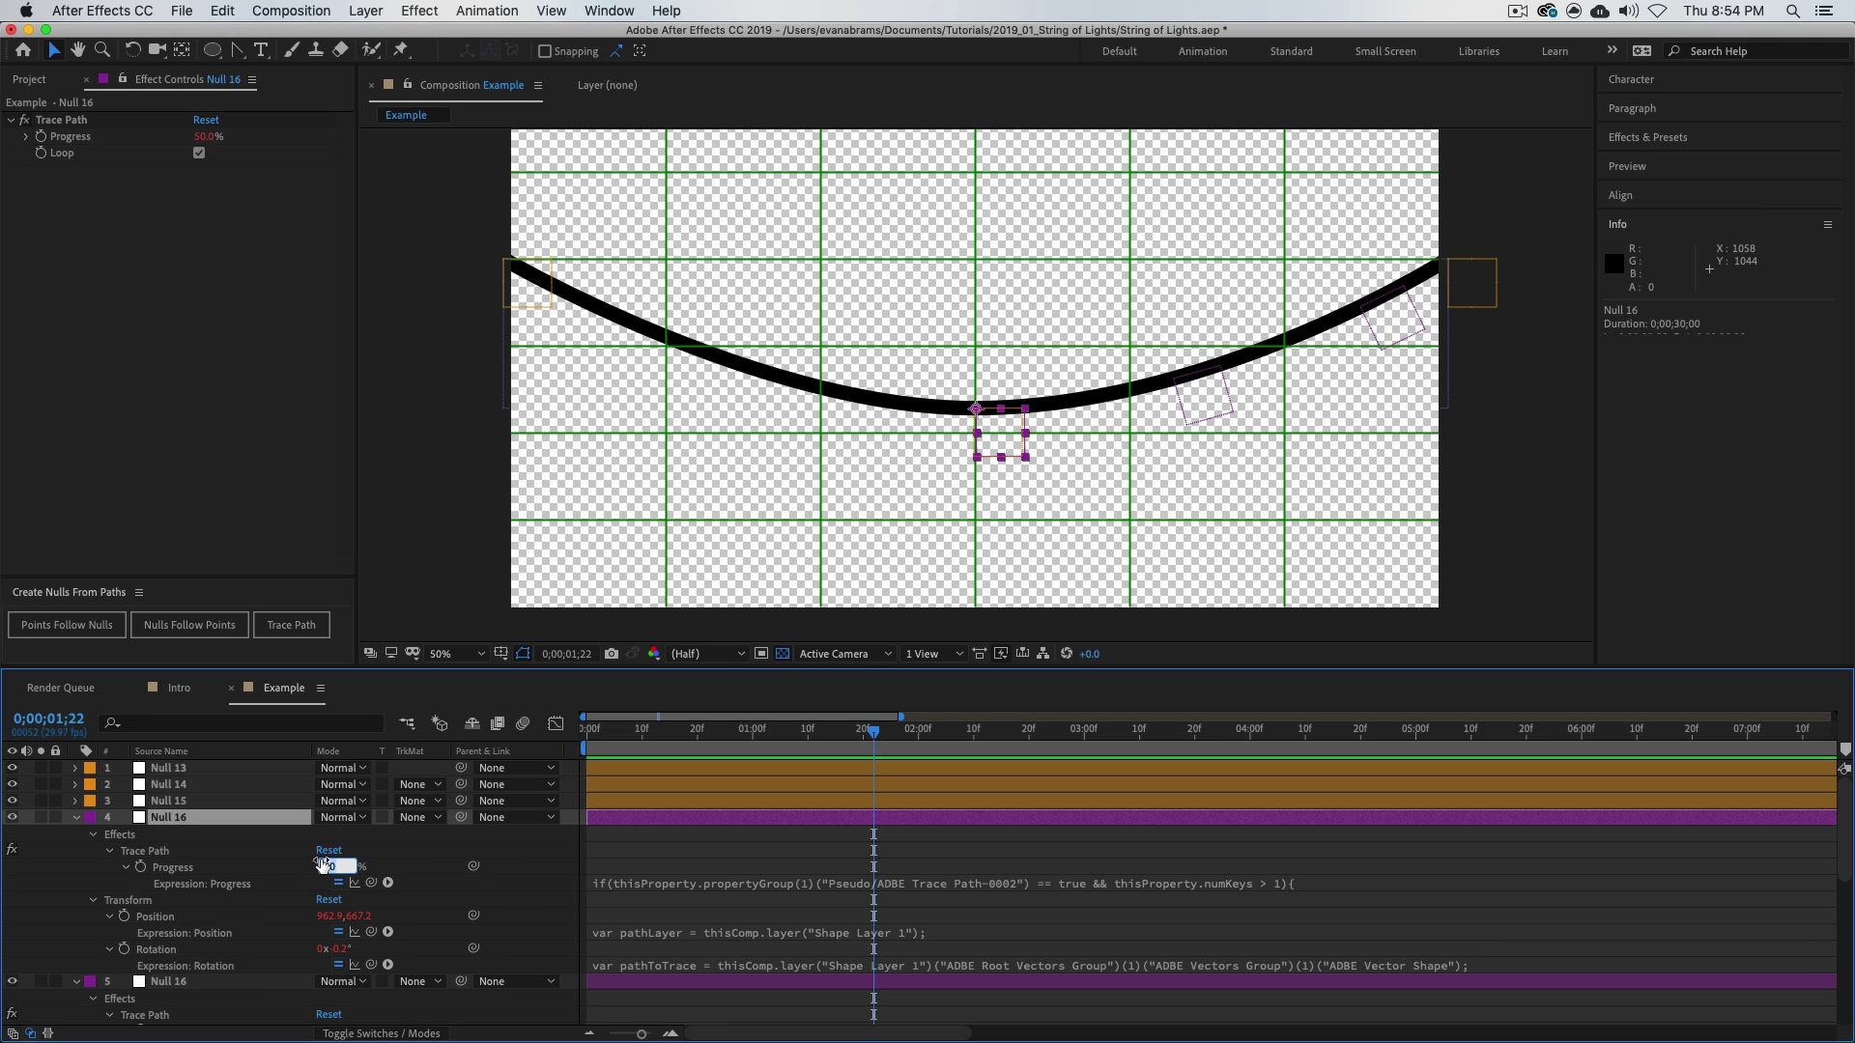
text(30)
key(Return)
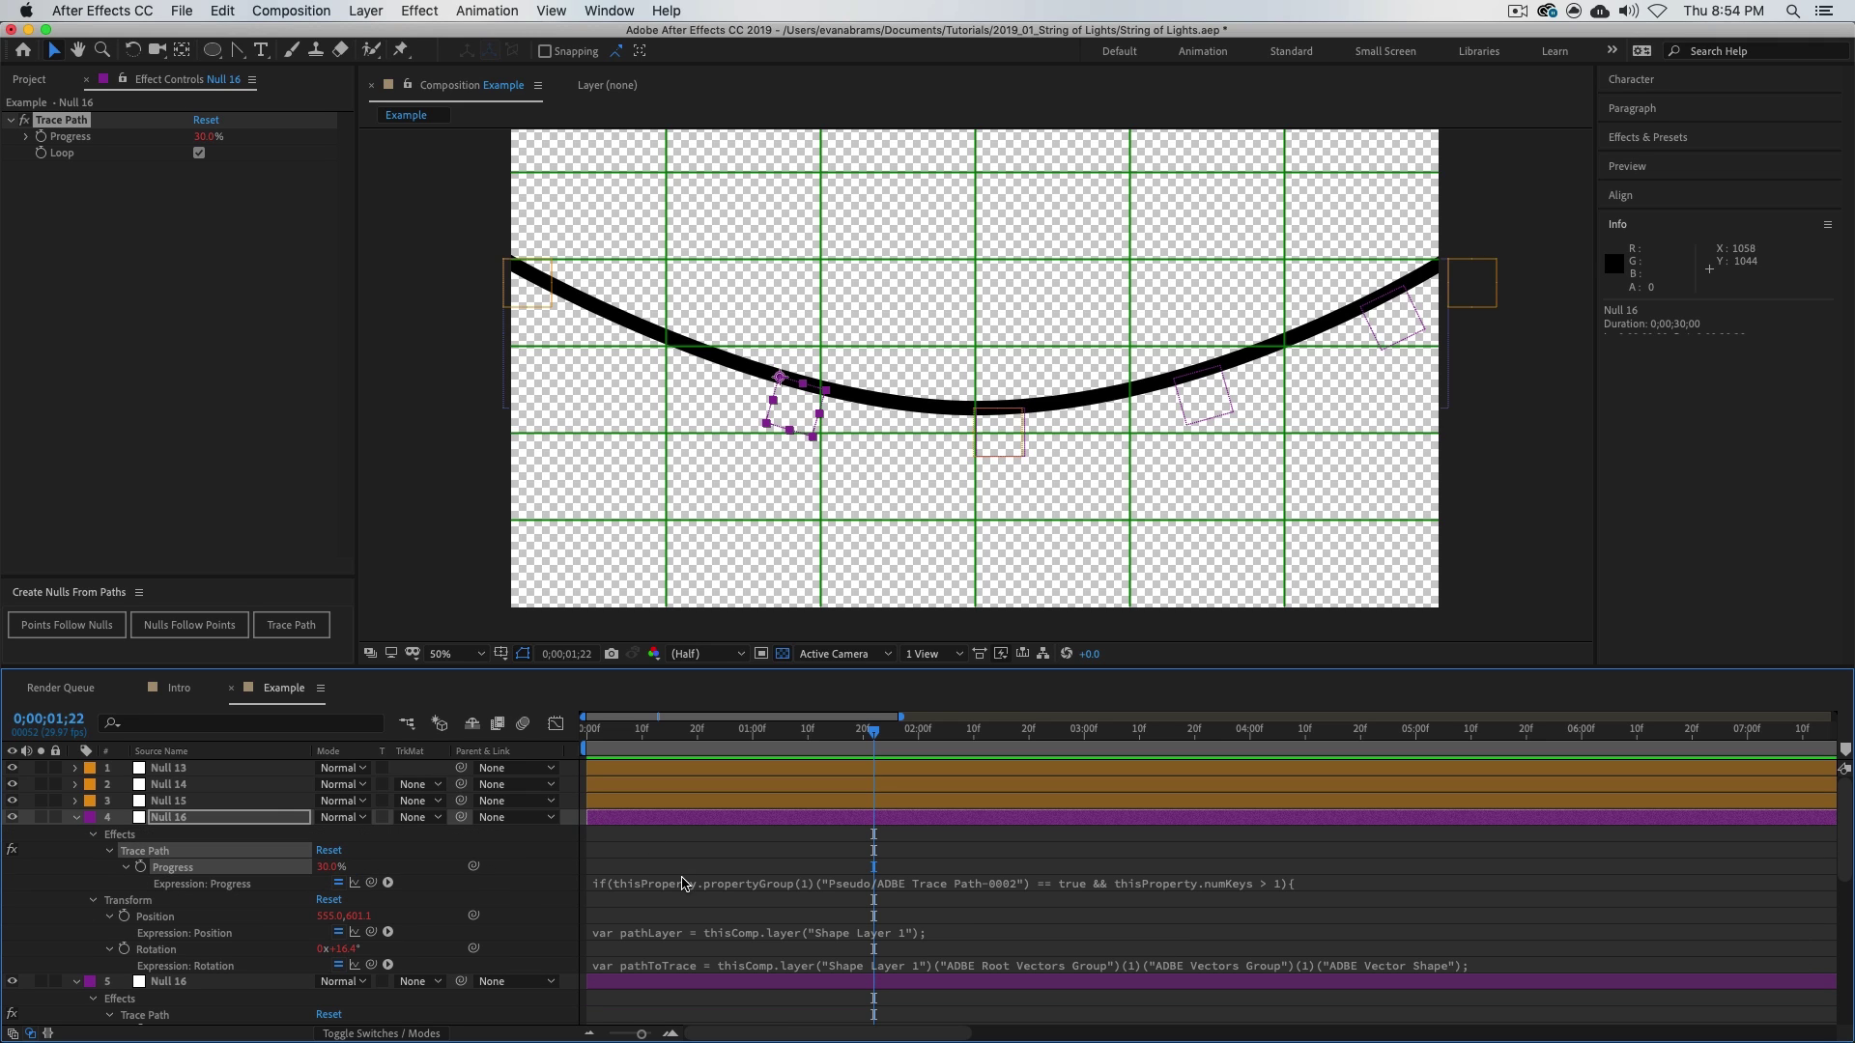
- Make a final Null 16 copy with Trace Path Progress at 10%
click(670, 840)
click(664, 821)
key(u)
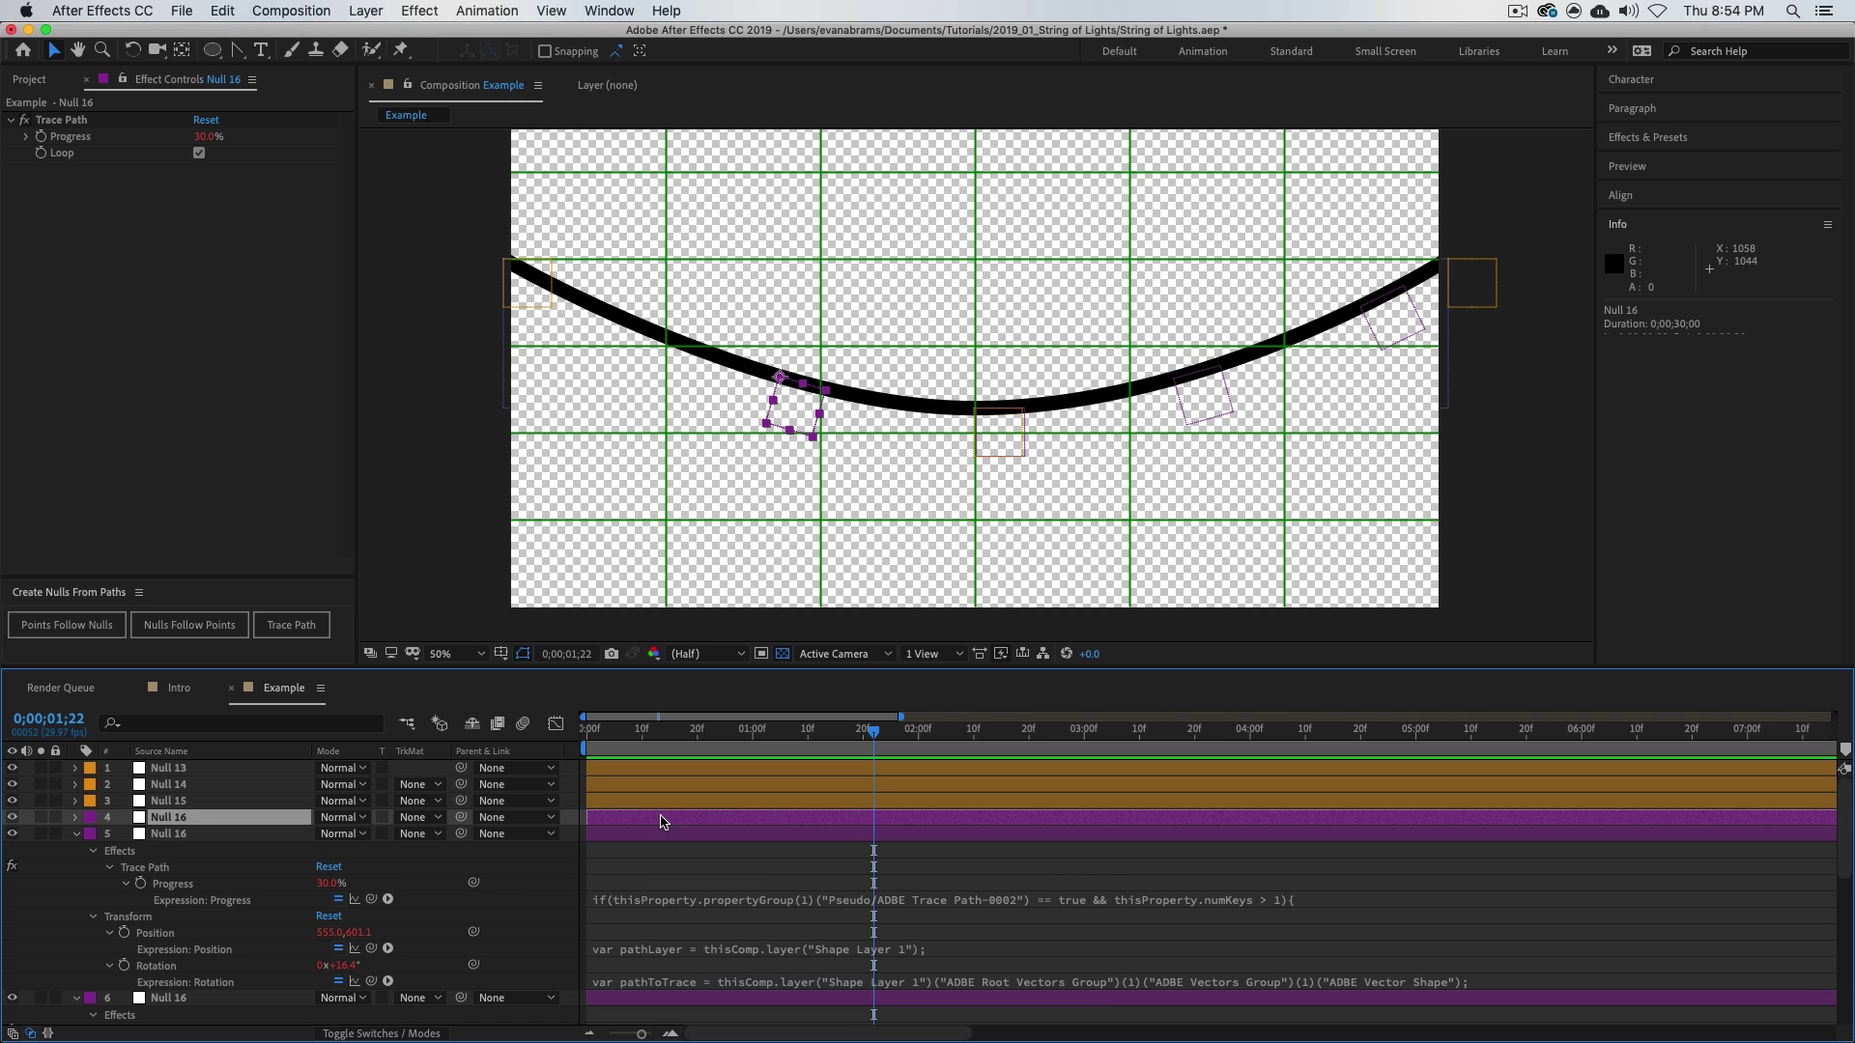
key(u)
click(328, 867)
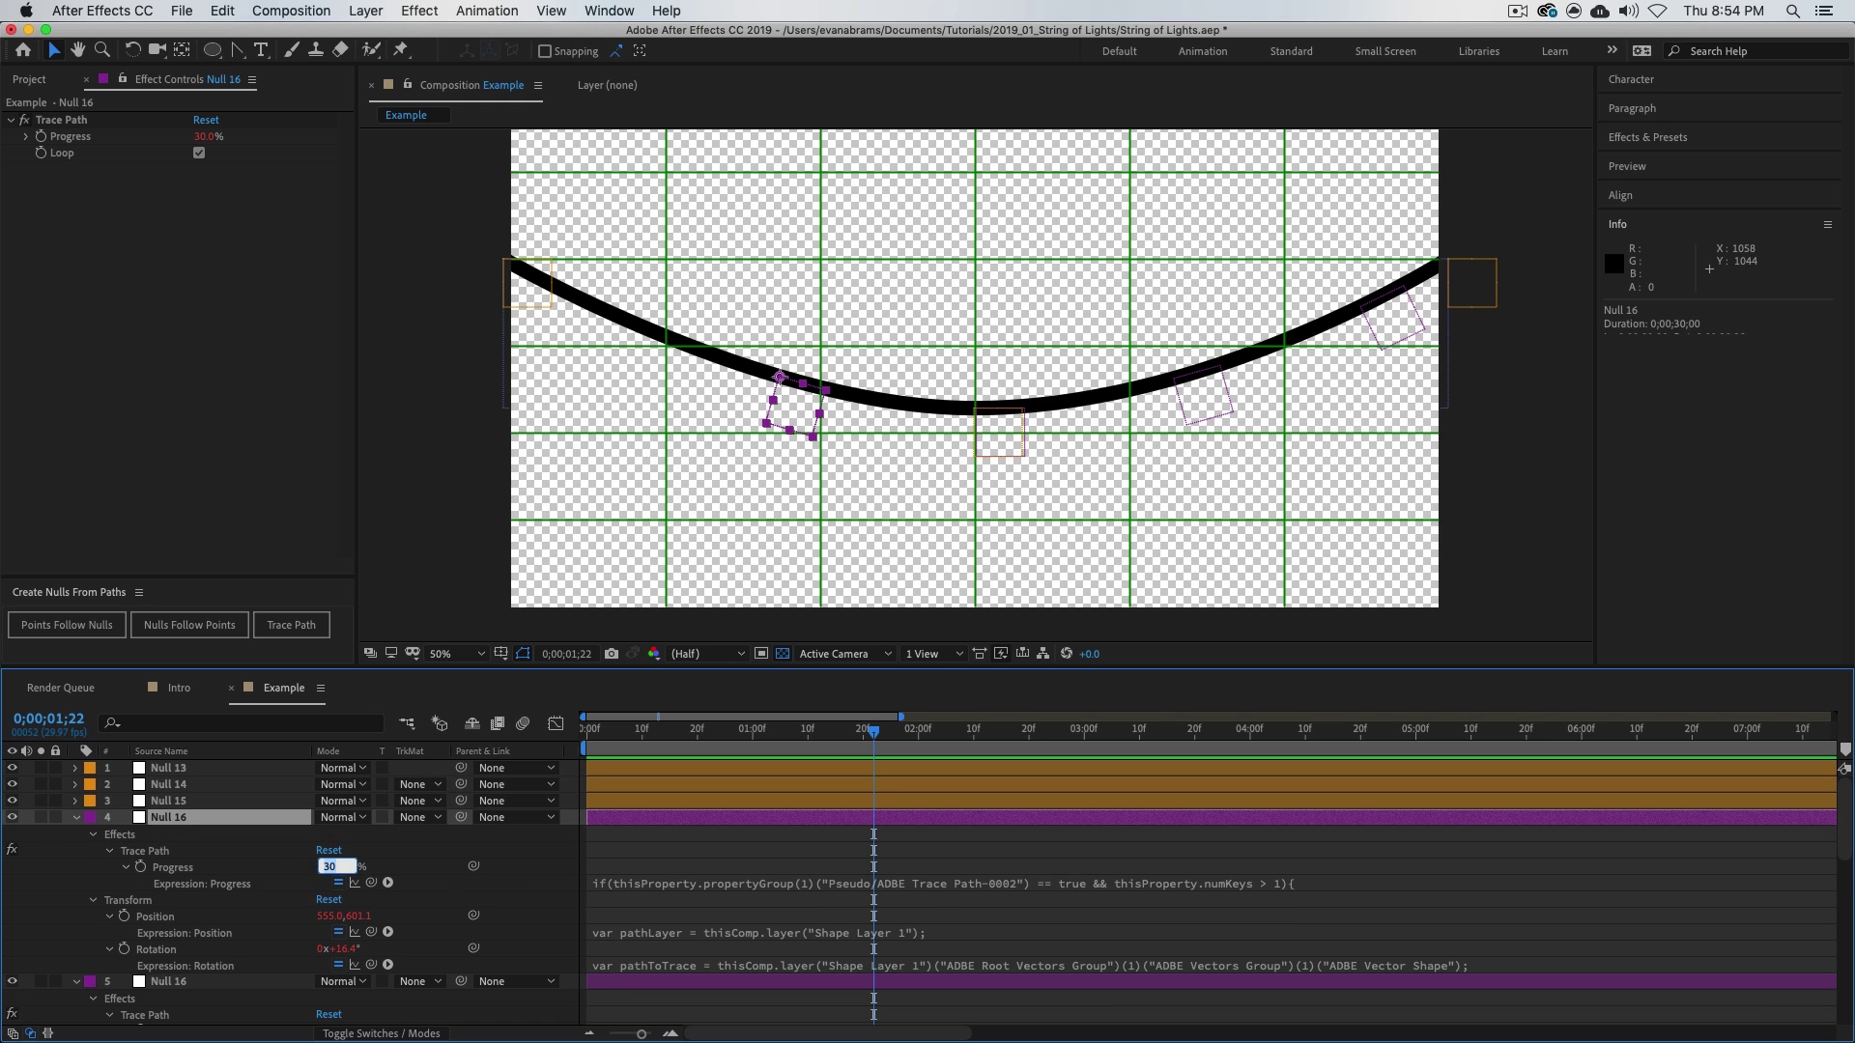
text(10)
key(Return)
scroll(598, 348, up, 2)
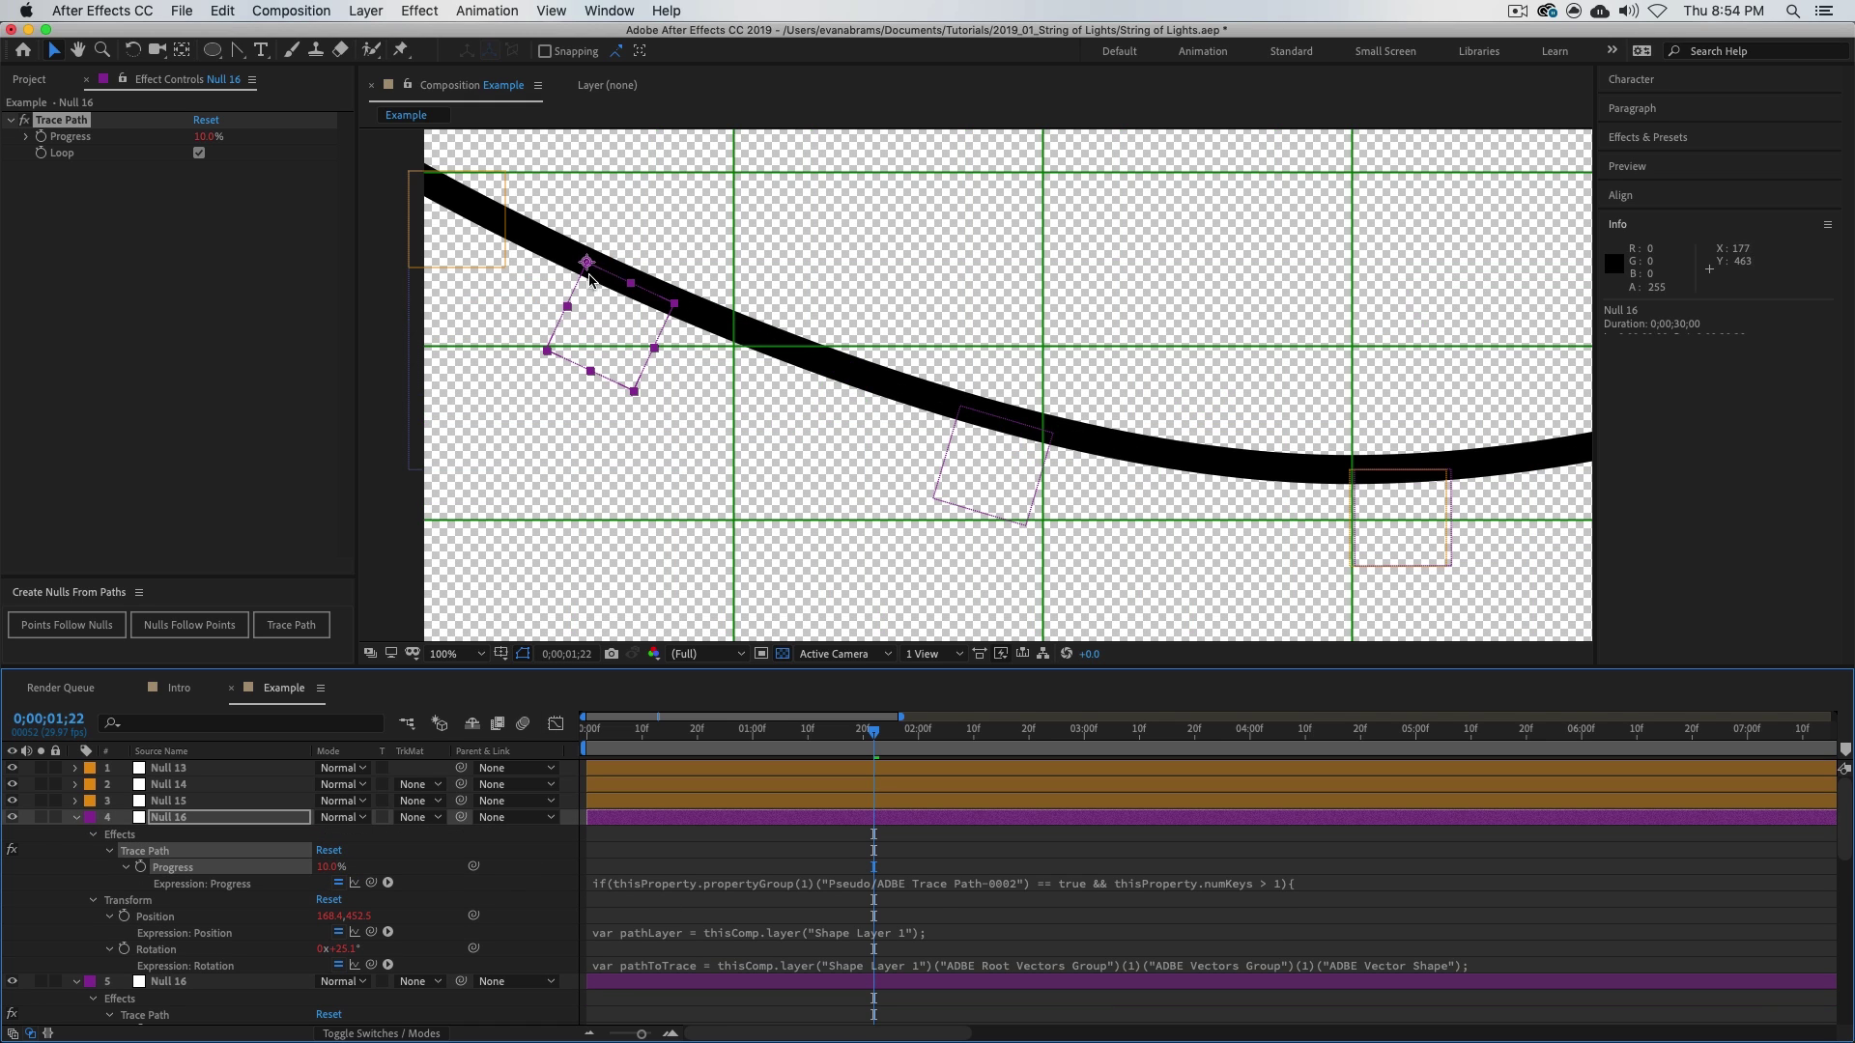
- Scrub the timeline to check the nulls' position and rotation follow the bouncing wire
click(189, 932)
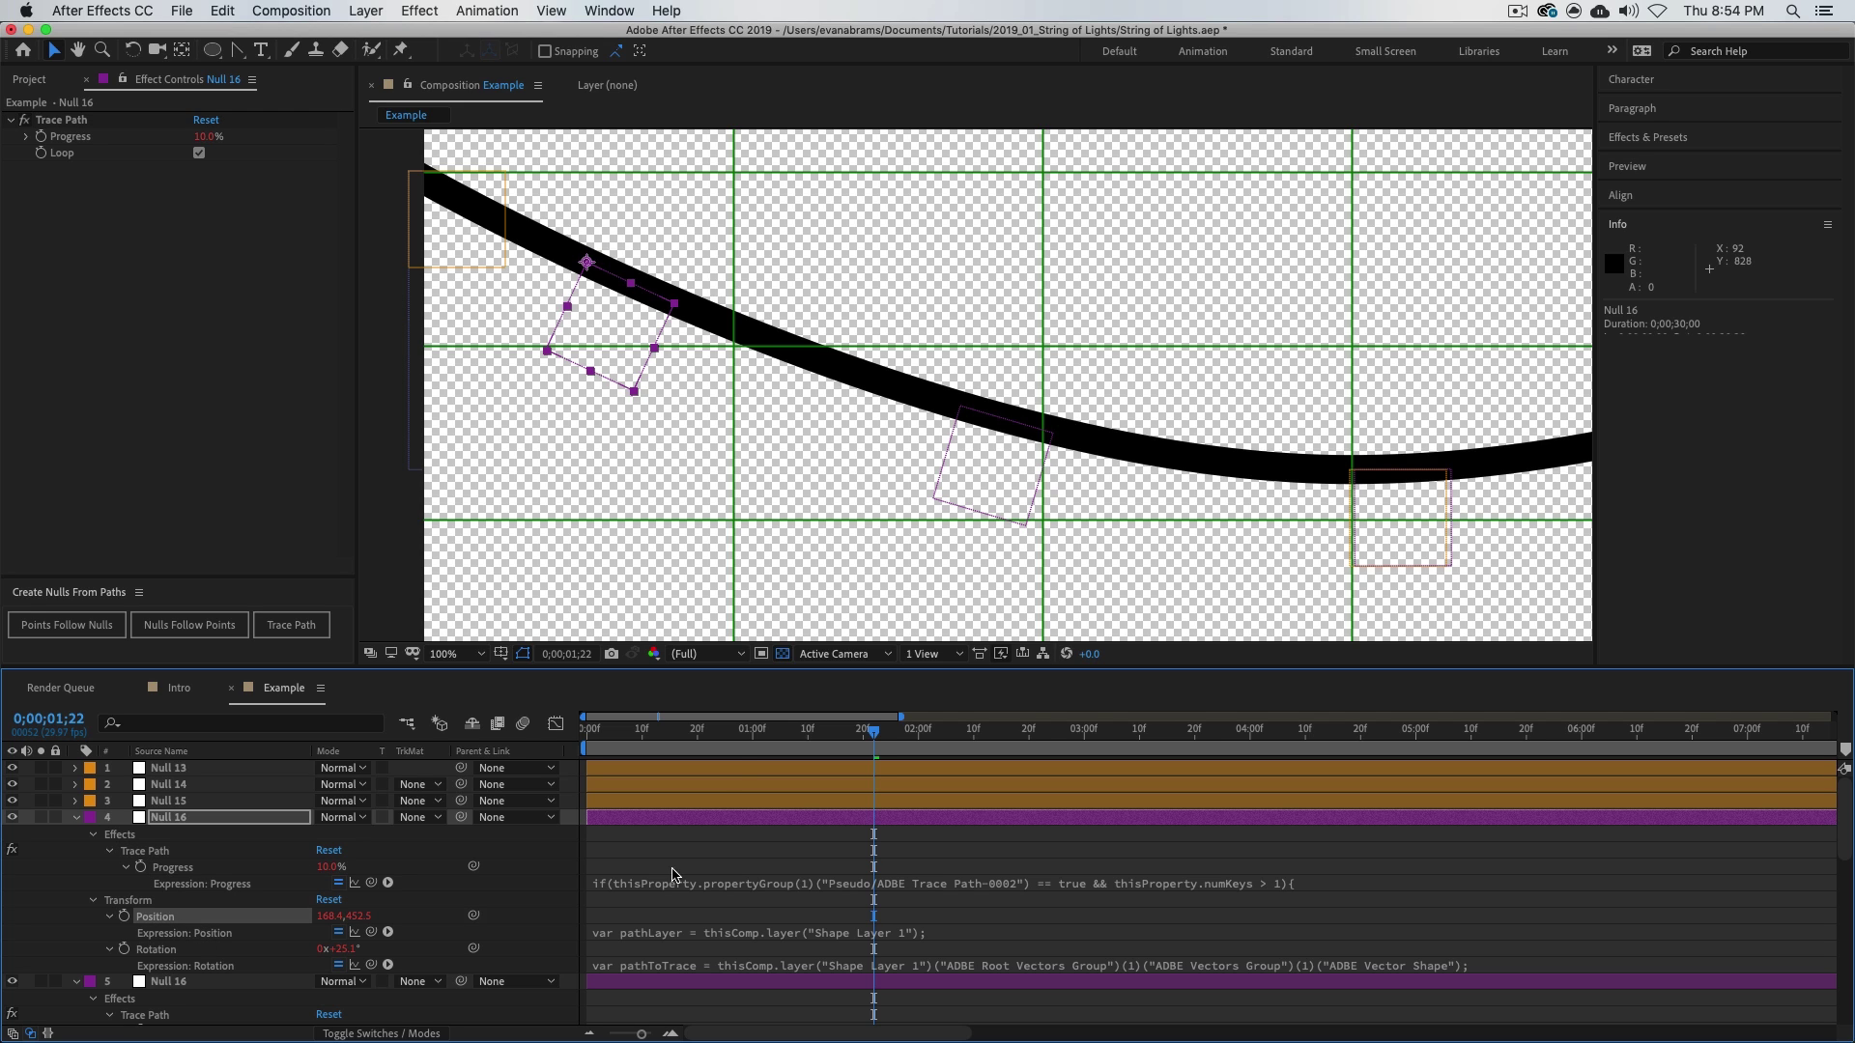
drag(665, 742, 897, 742)
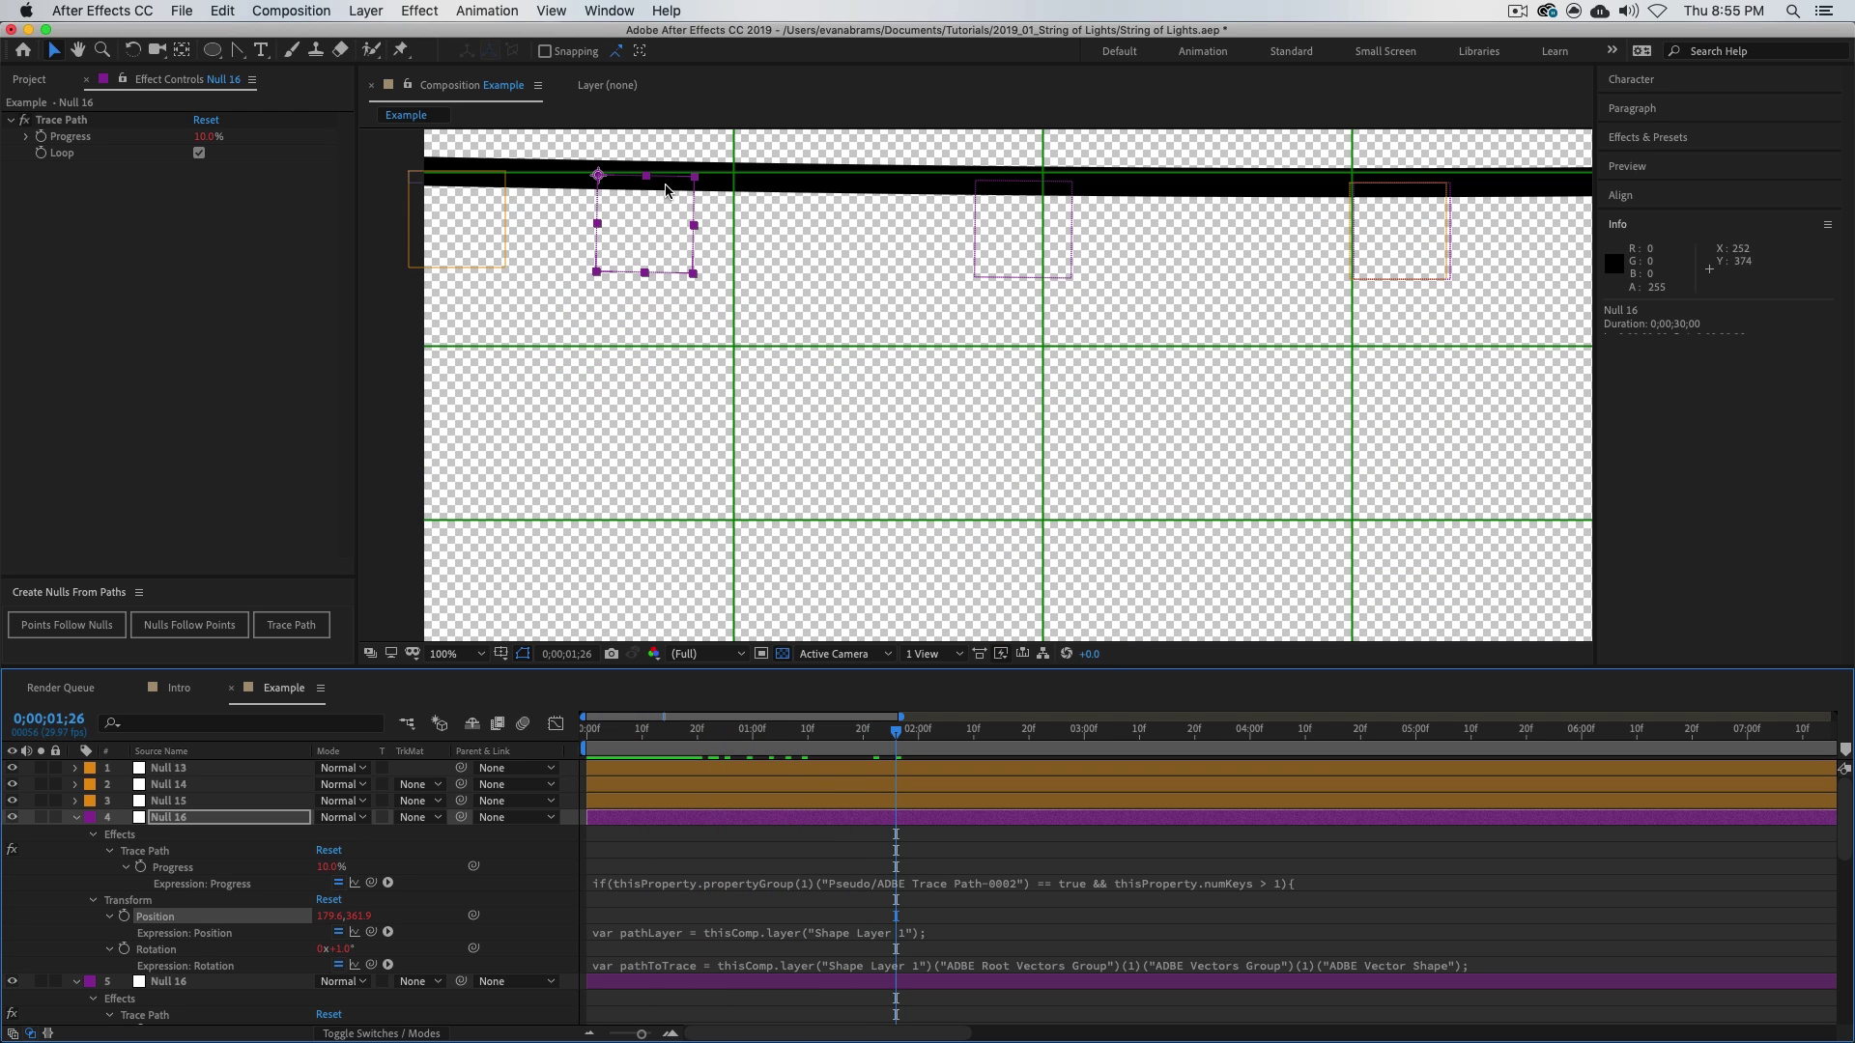
click(227, 952)
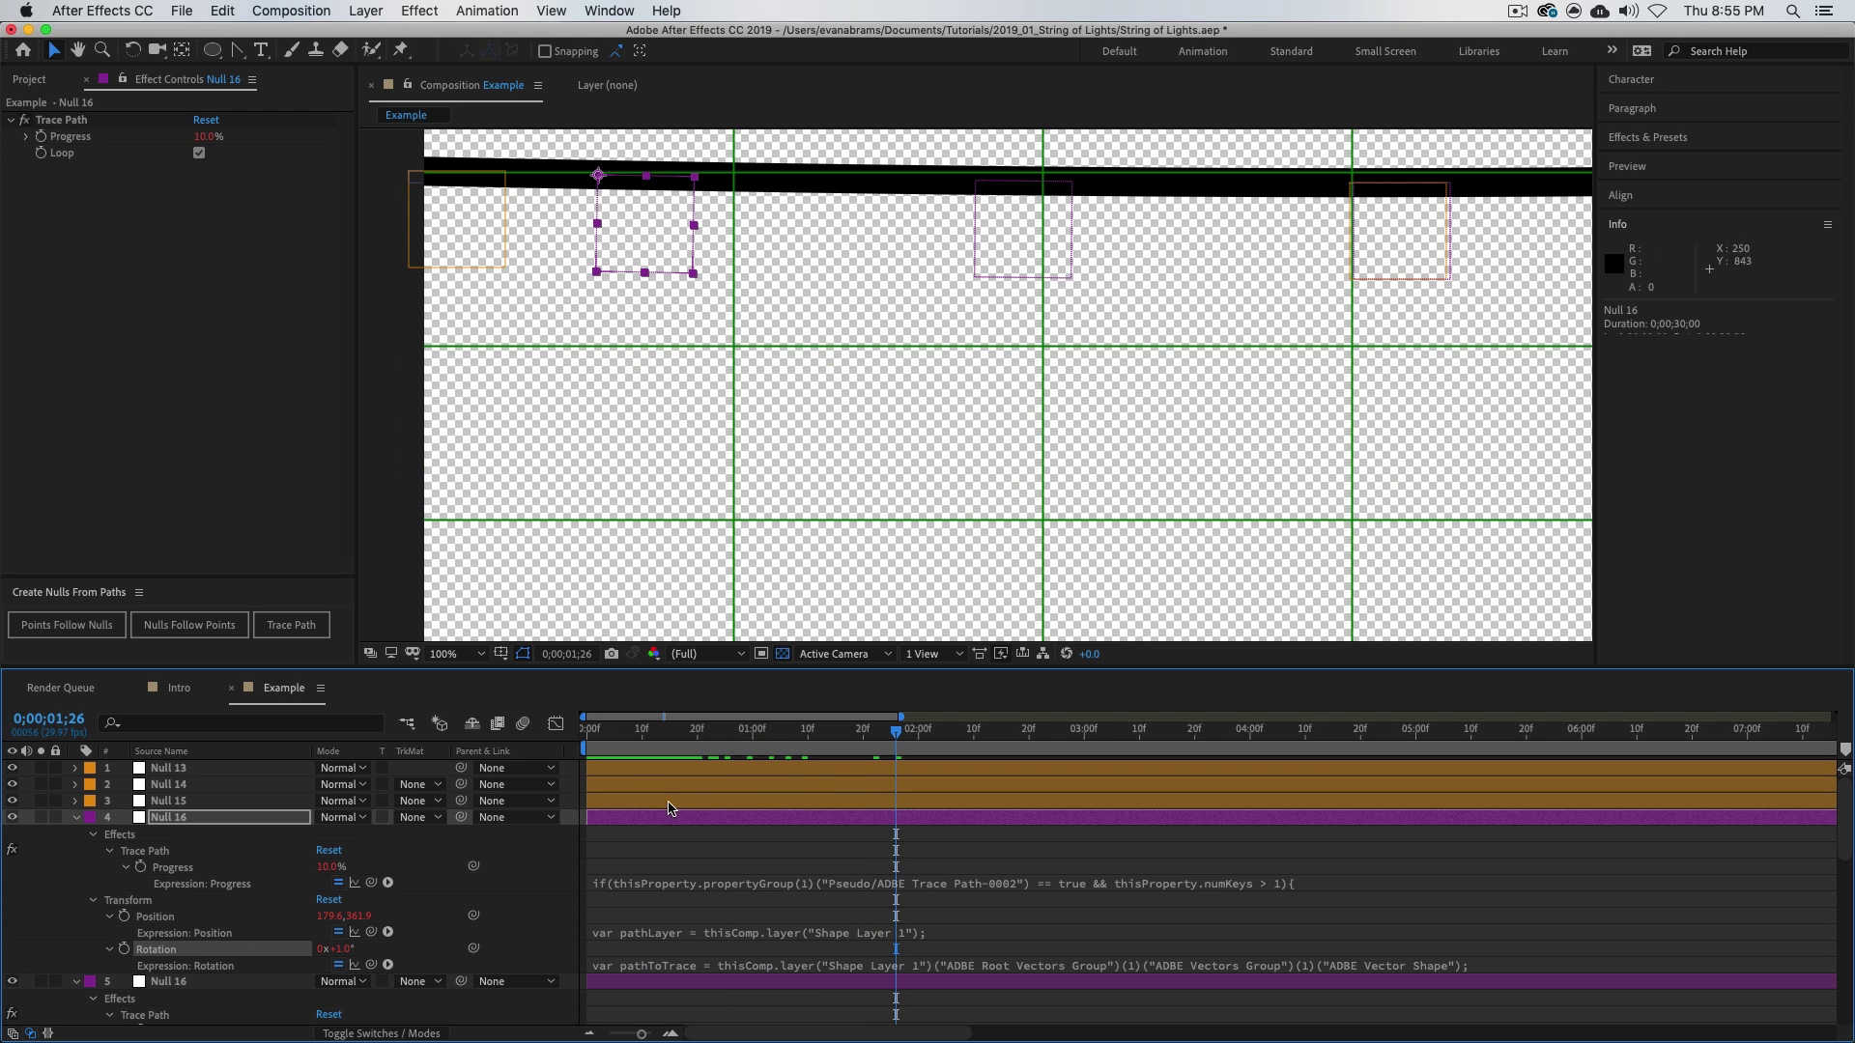
drag(855, 735, 879, 735)
scroll(1063, 376, down, 4)
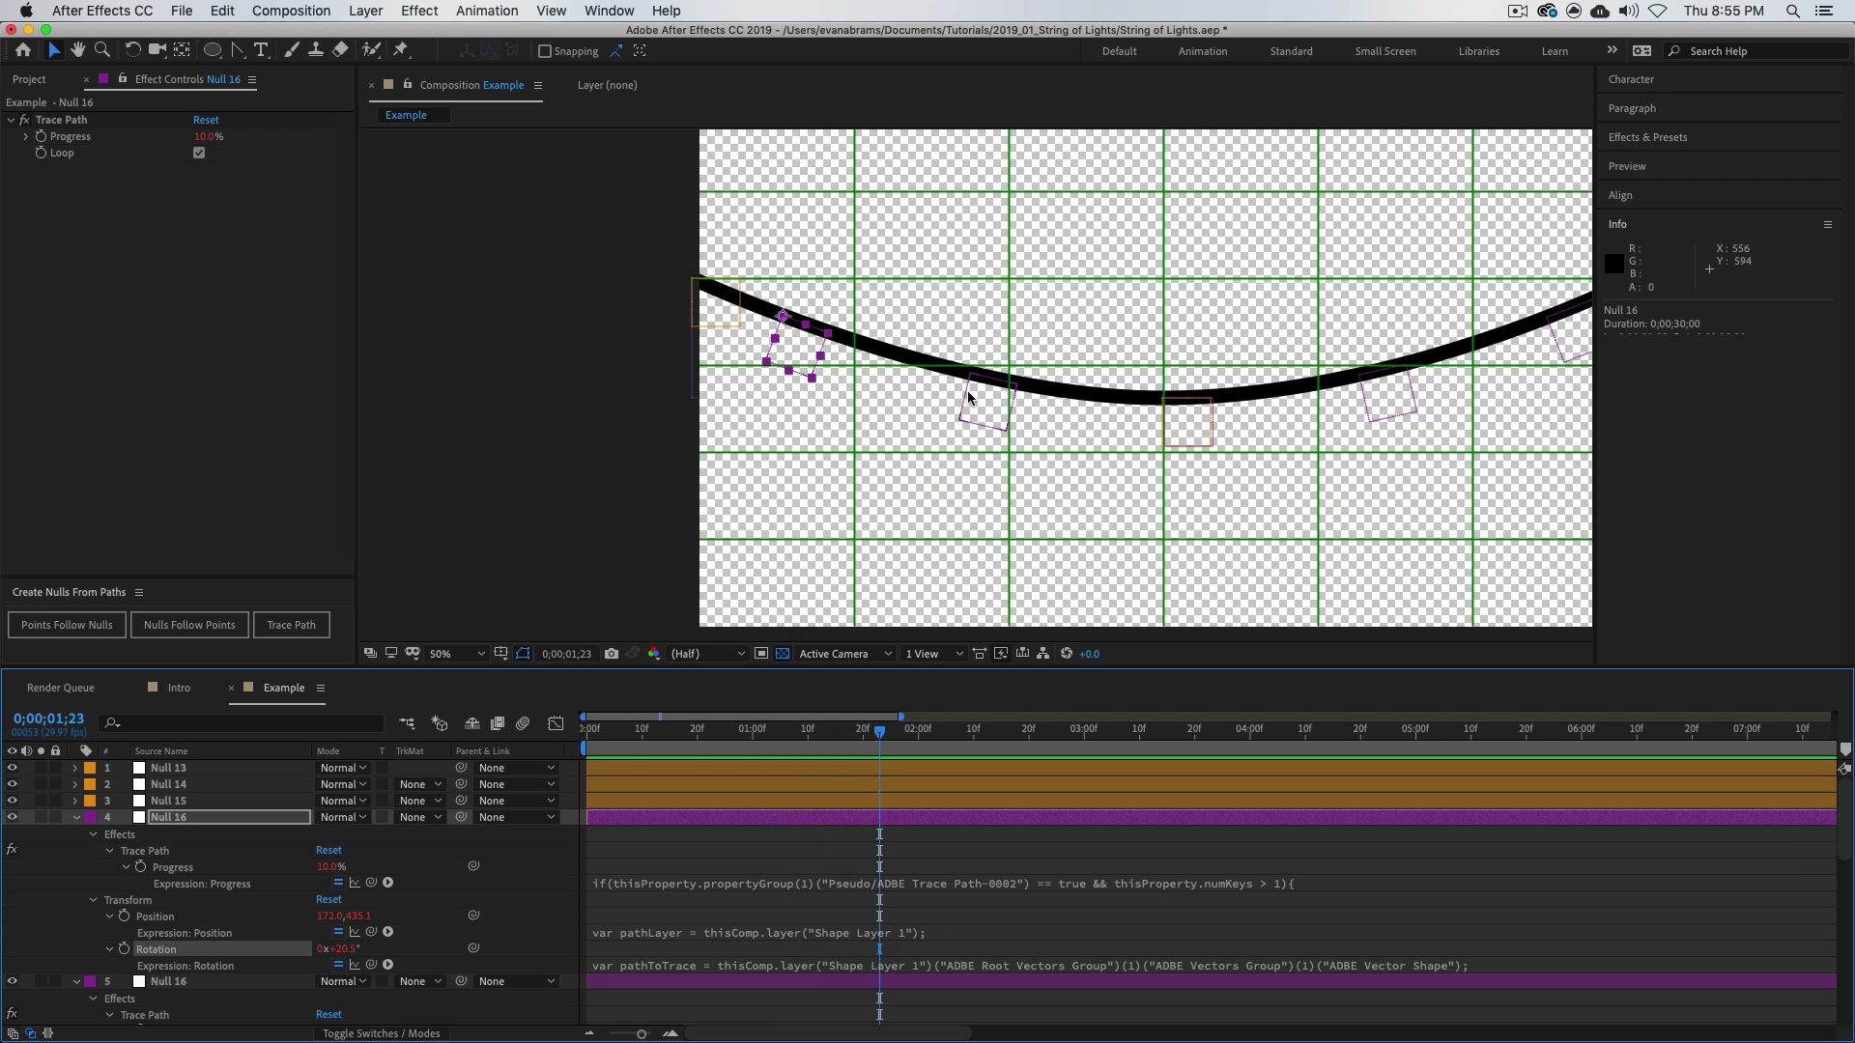
scroll(1062, 376, up, 2)
drag(922, 742, 769, 742)
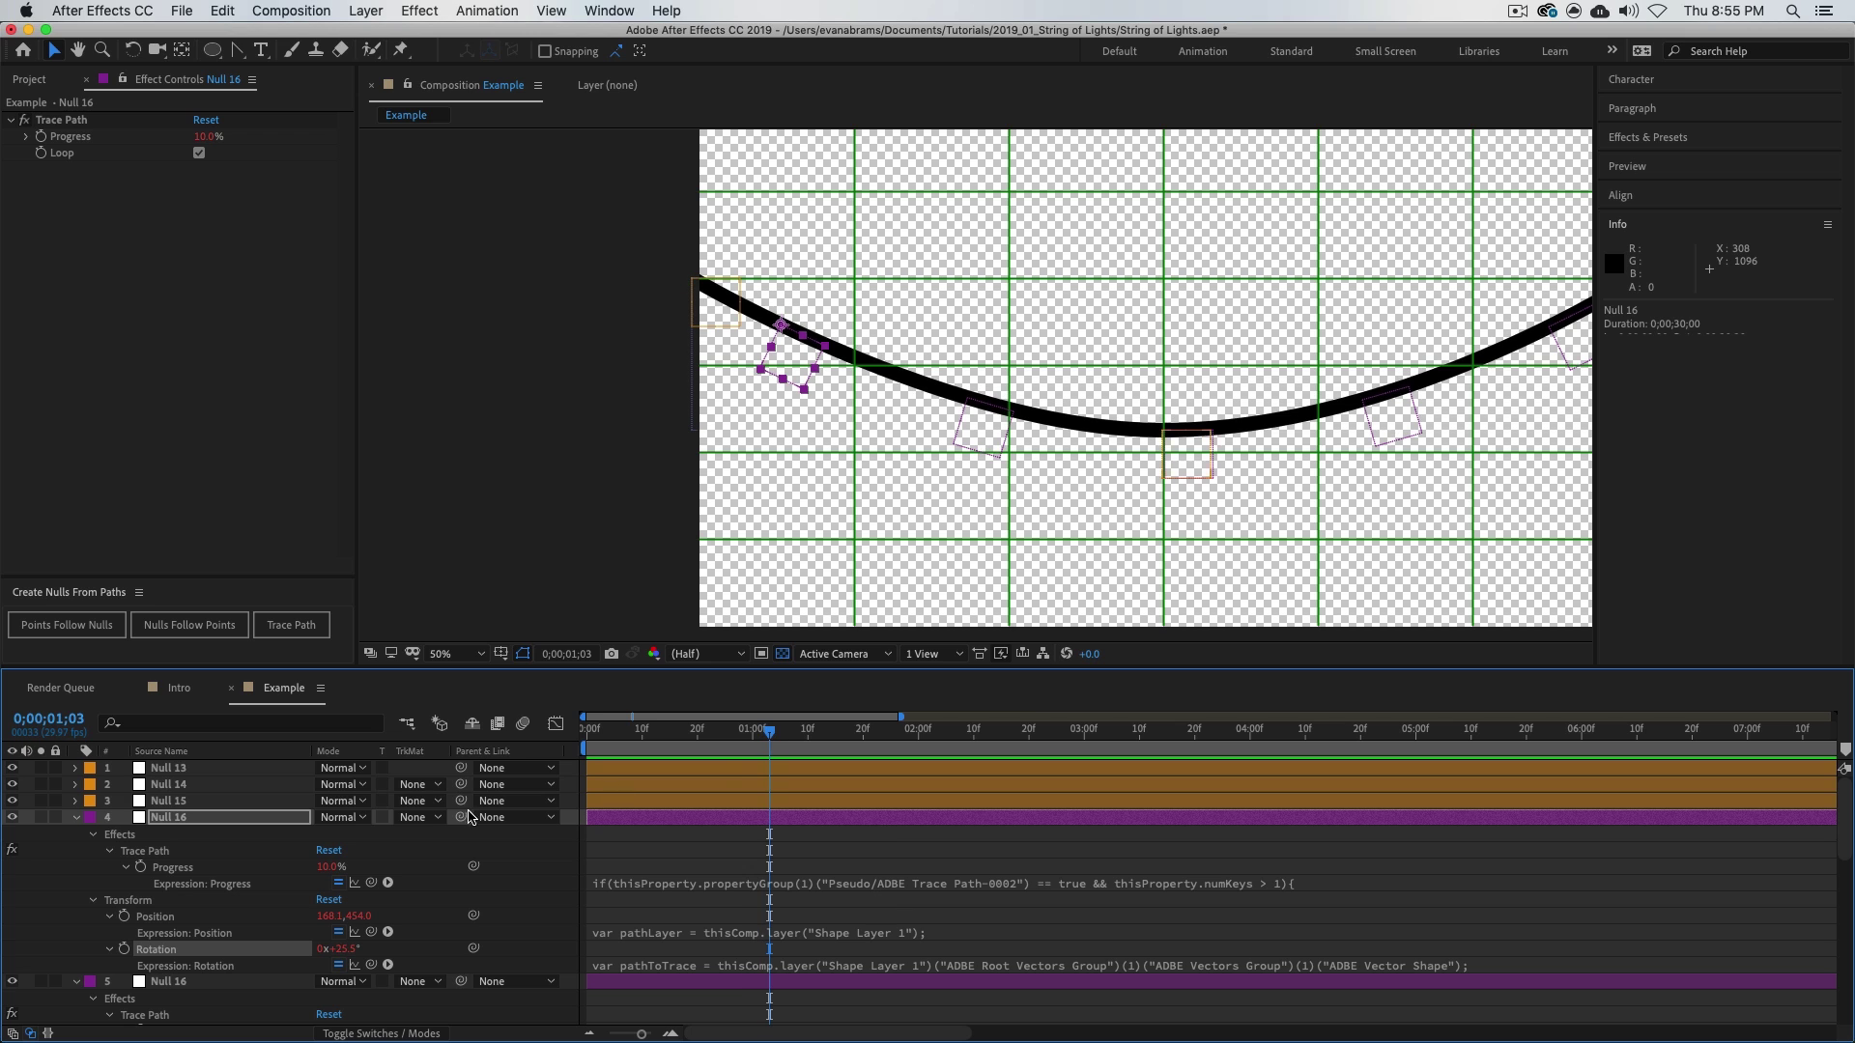
- Select all layers to collapse their properties, then deselect them
key(super+a)
click(76, 817)
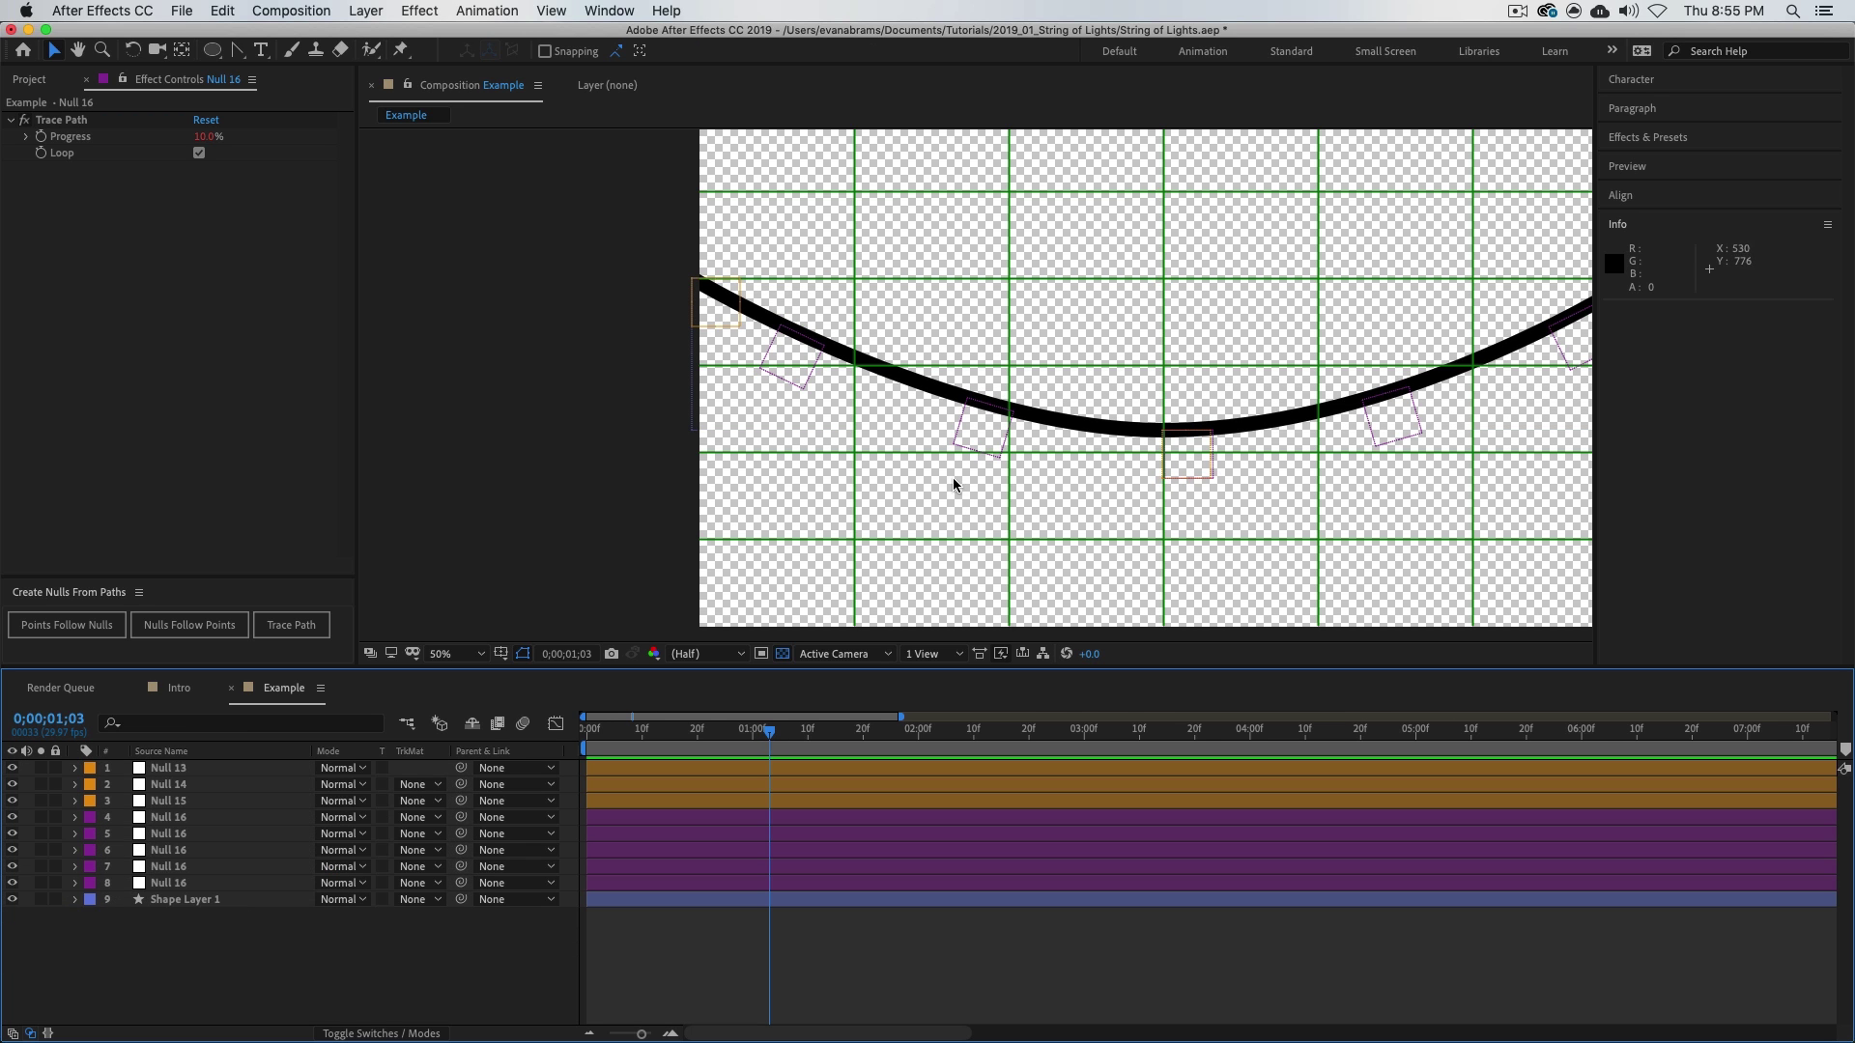
scroll(1317, 415, right, 5)
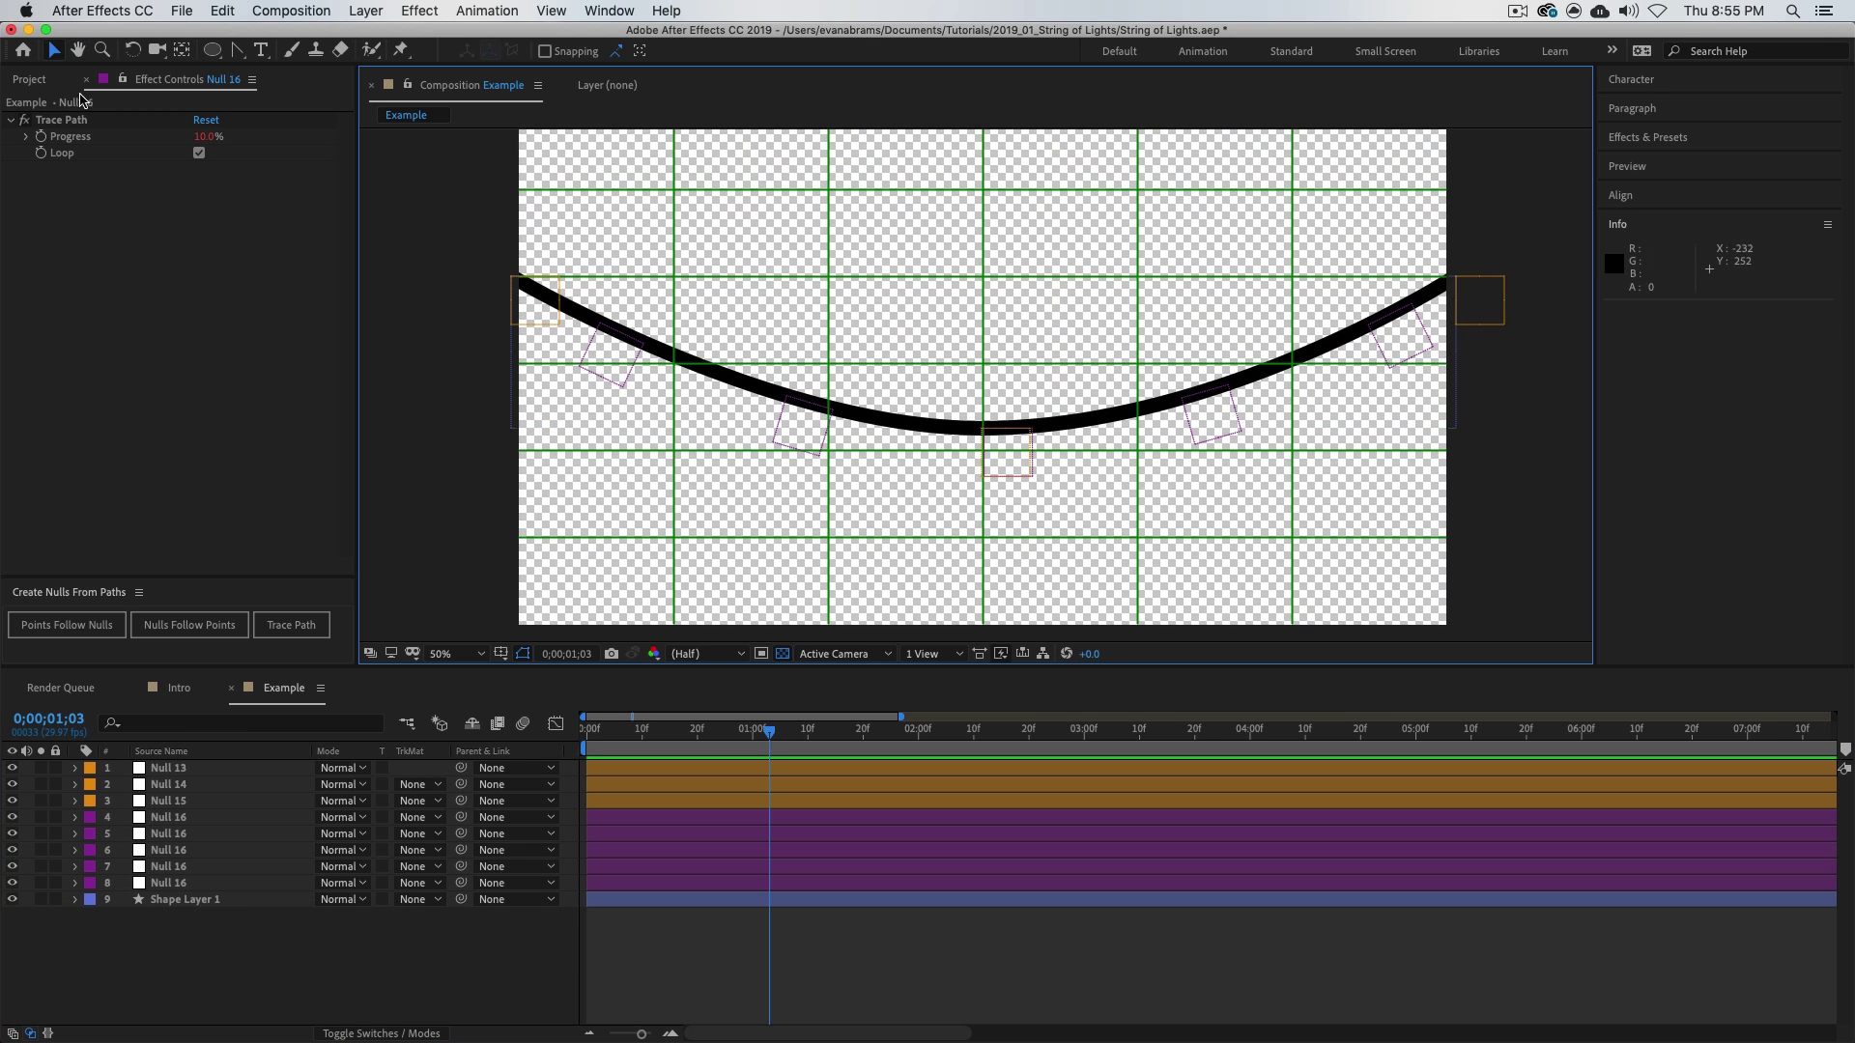
- Add the Bulb 2 comp to the composition and parent it to layer 5 Null 16
click(35, 85)
click(92, 417)
drag(71, 385, 912, 360)
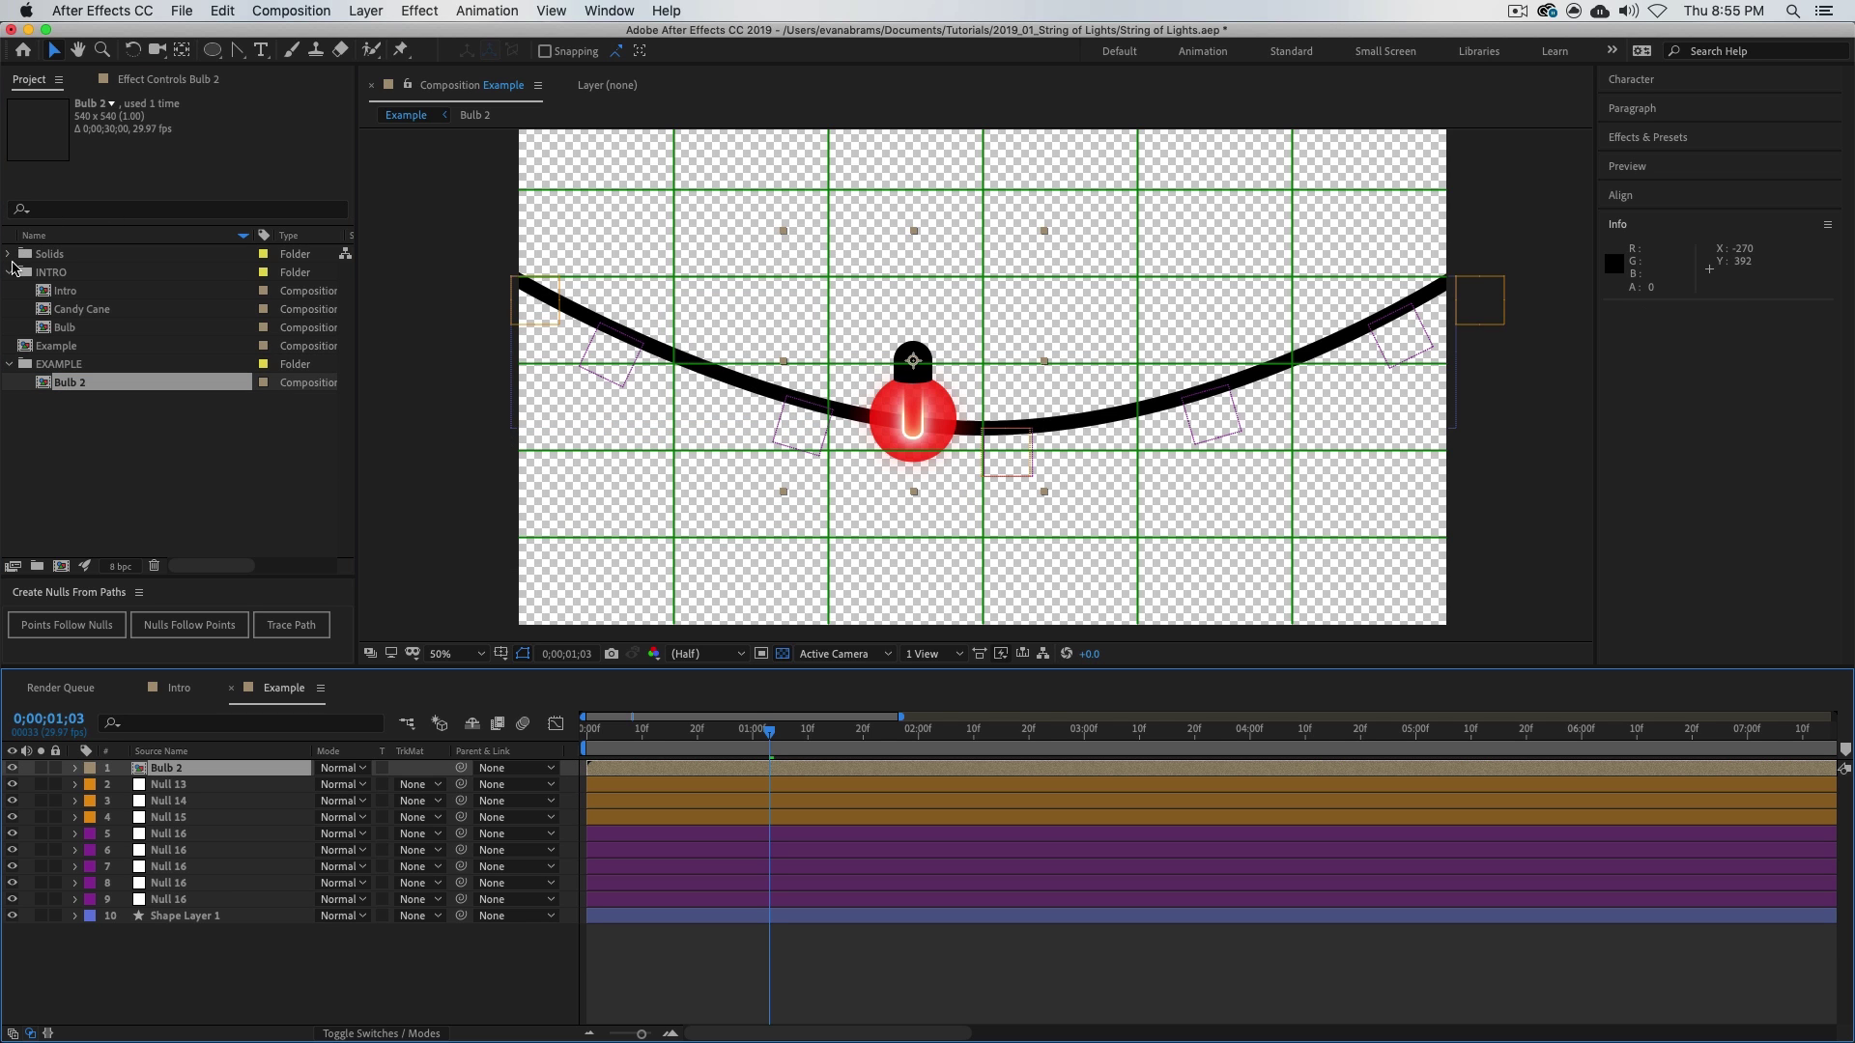
click(8, 273)
click(9, 309)
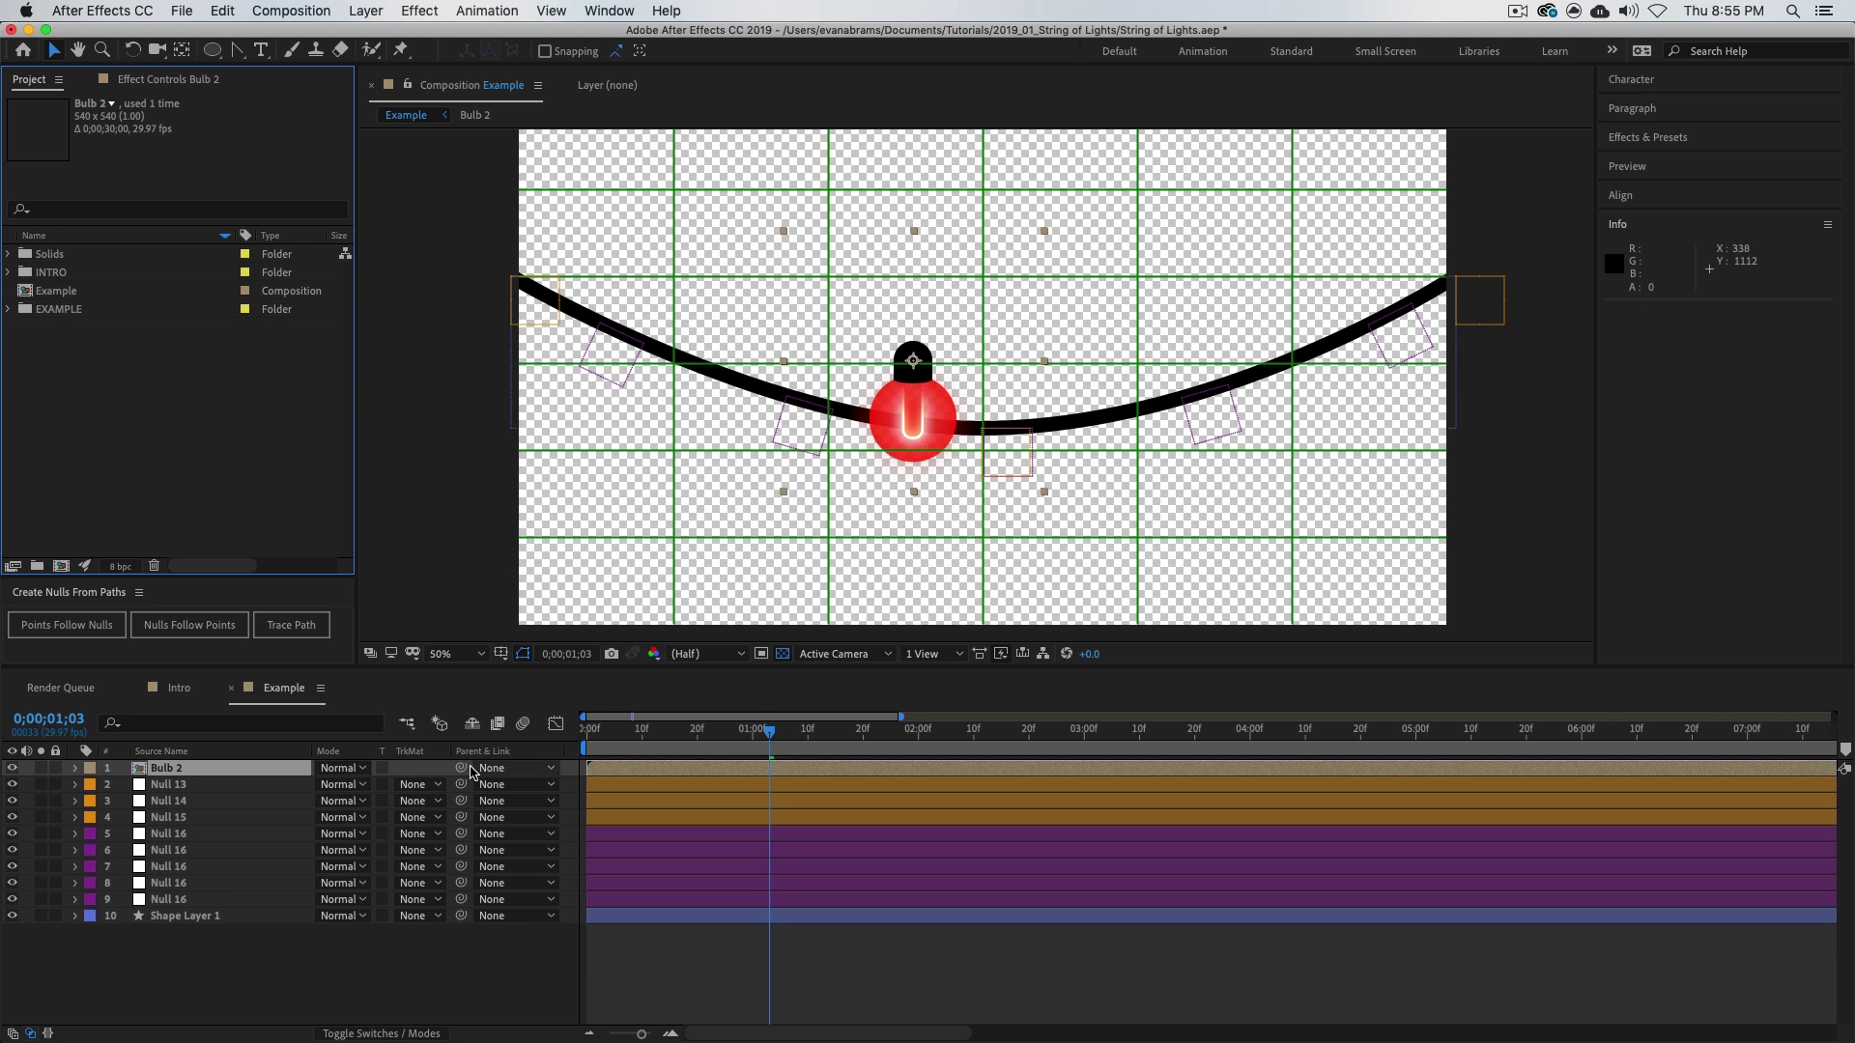
click(465, 769)
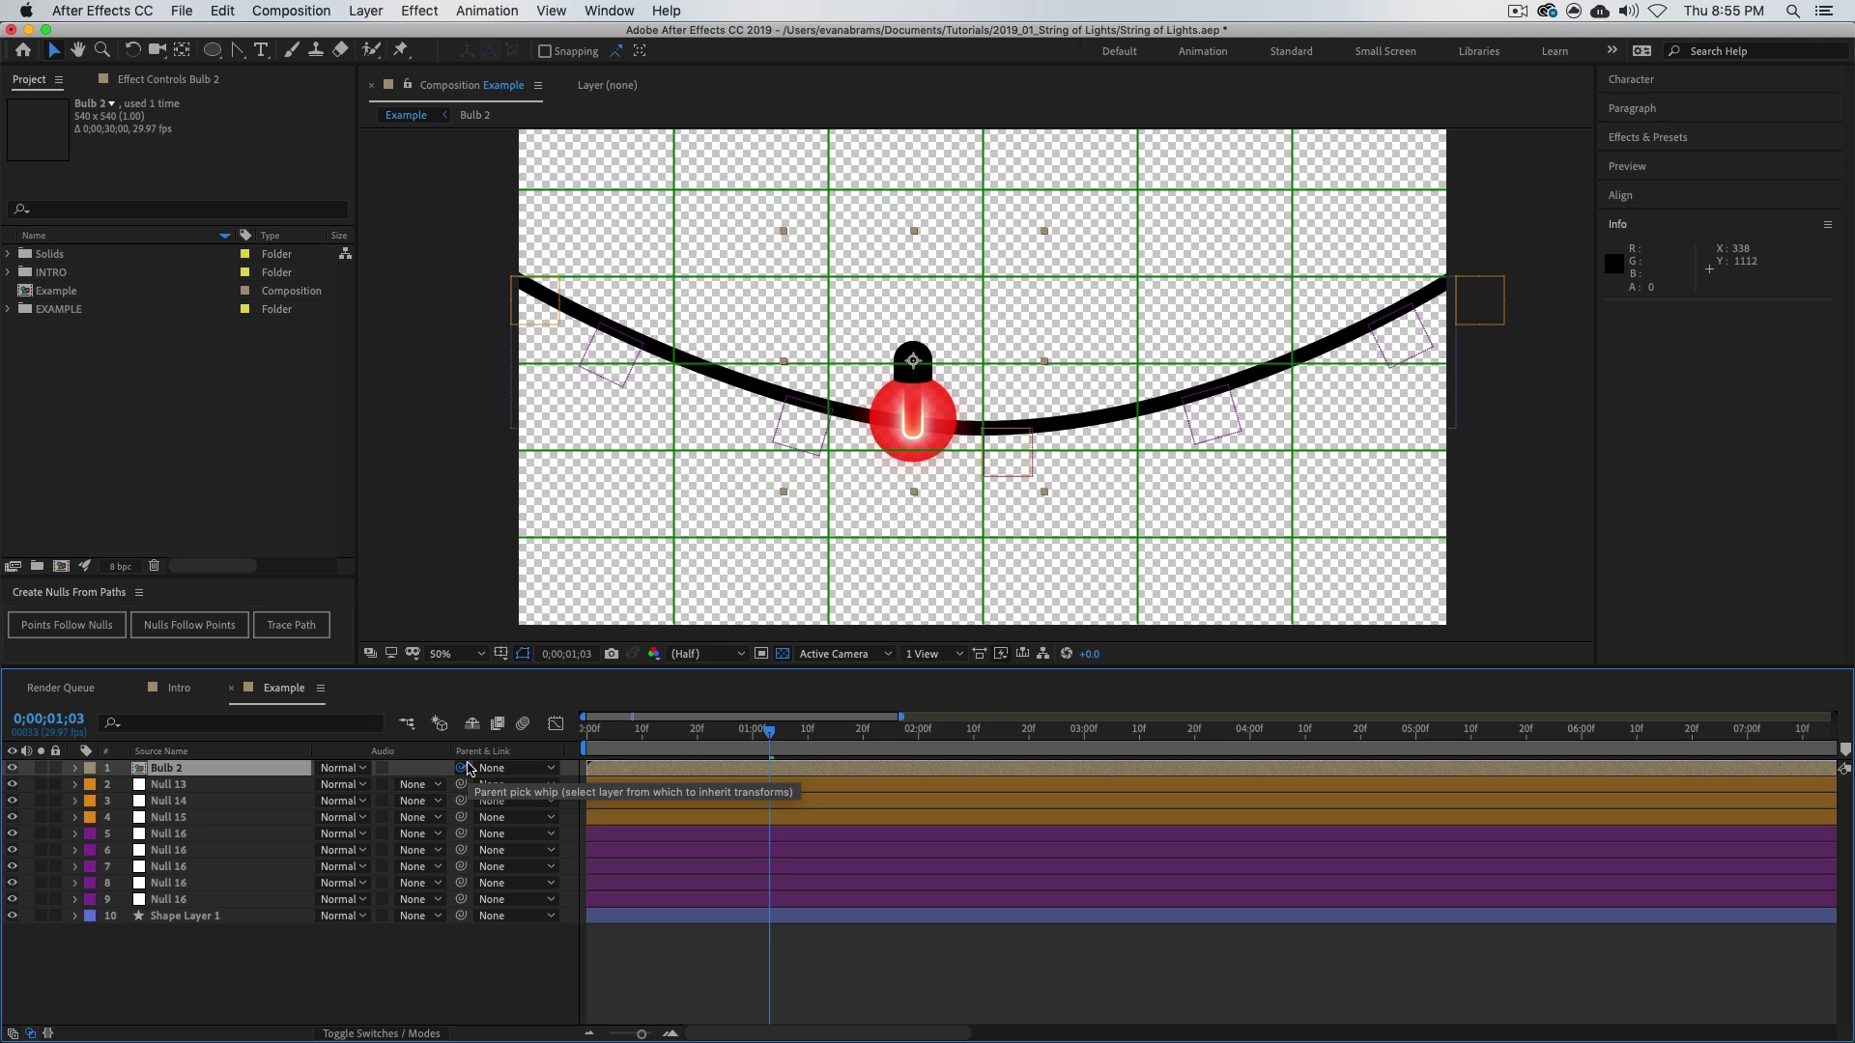
drag(464, 769, 278, 833)
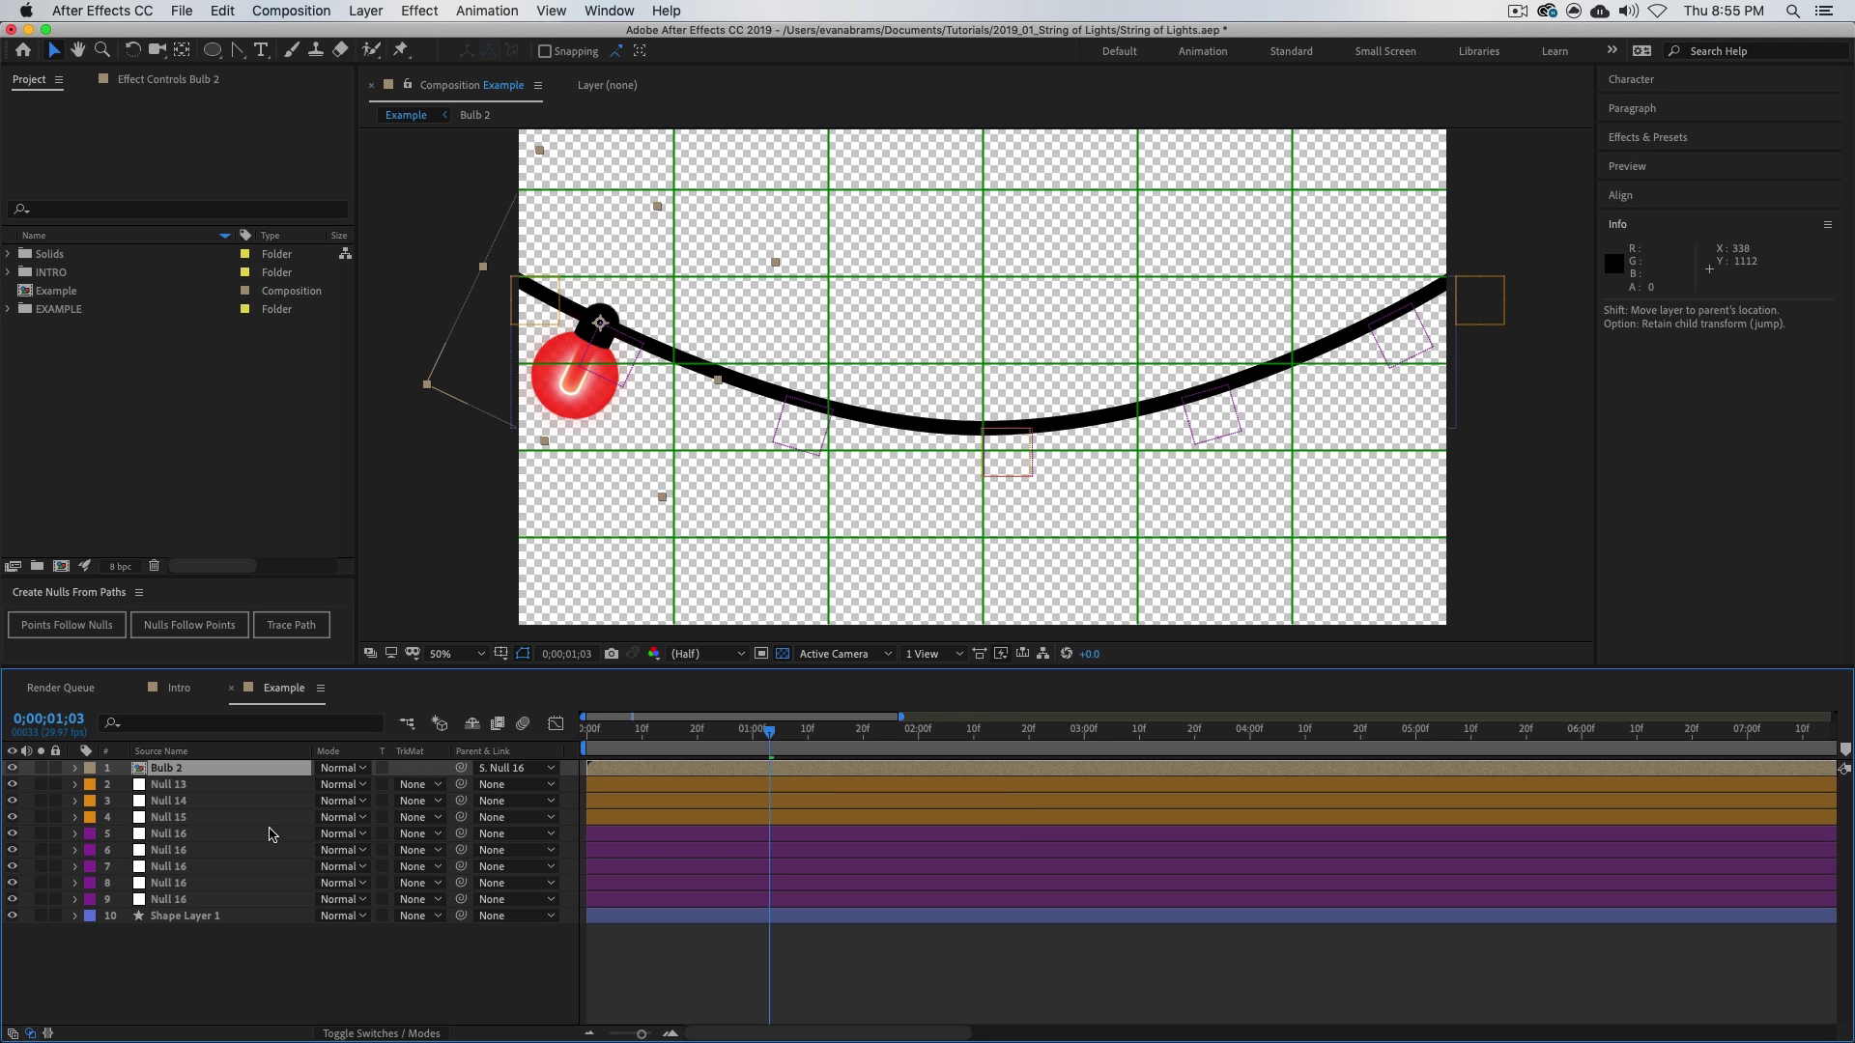
- Duplicate Bulb 2 four times, parenting the copies to Null 16 layers 7, 9, 11 and the last one
key(ctrl+d)
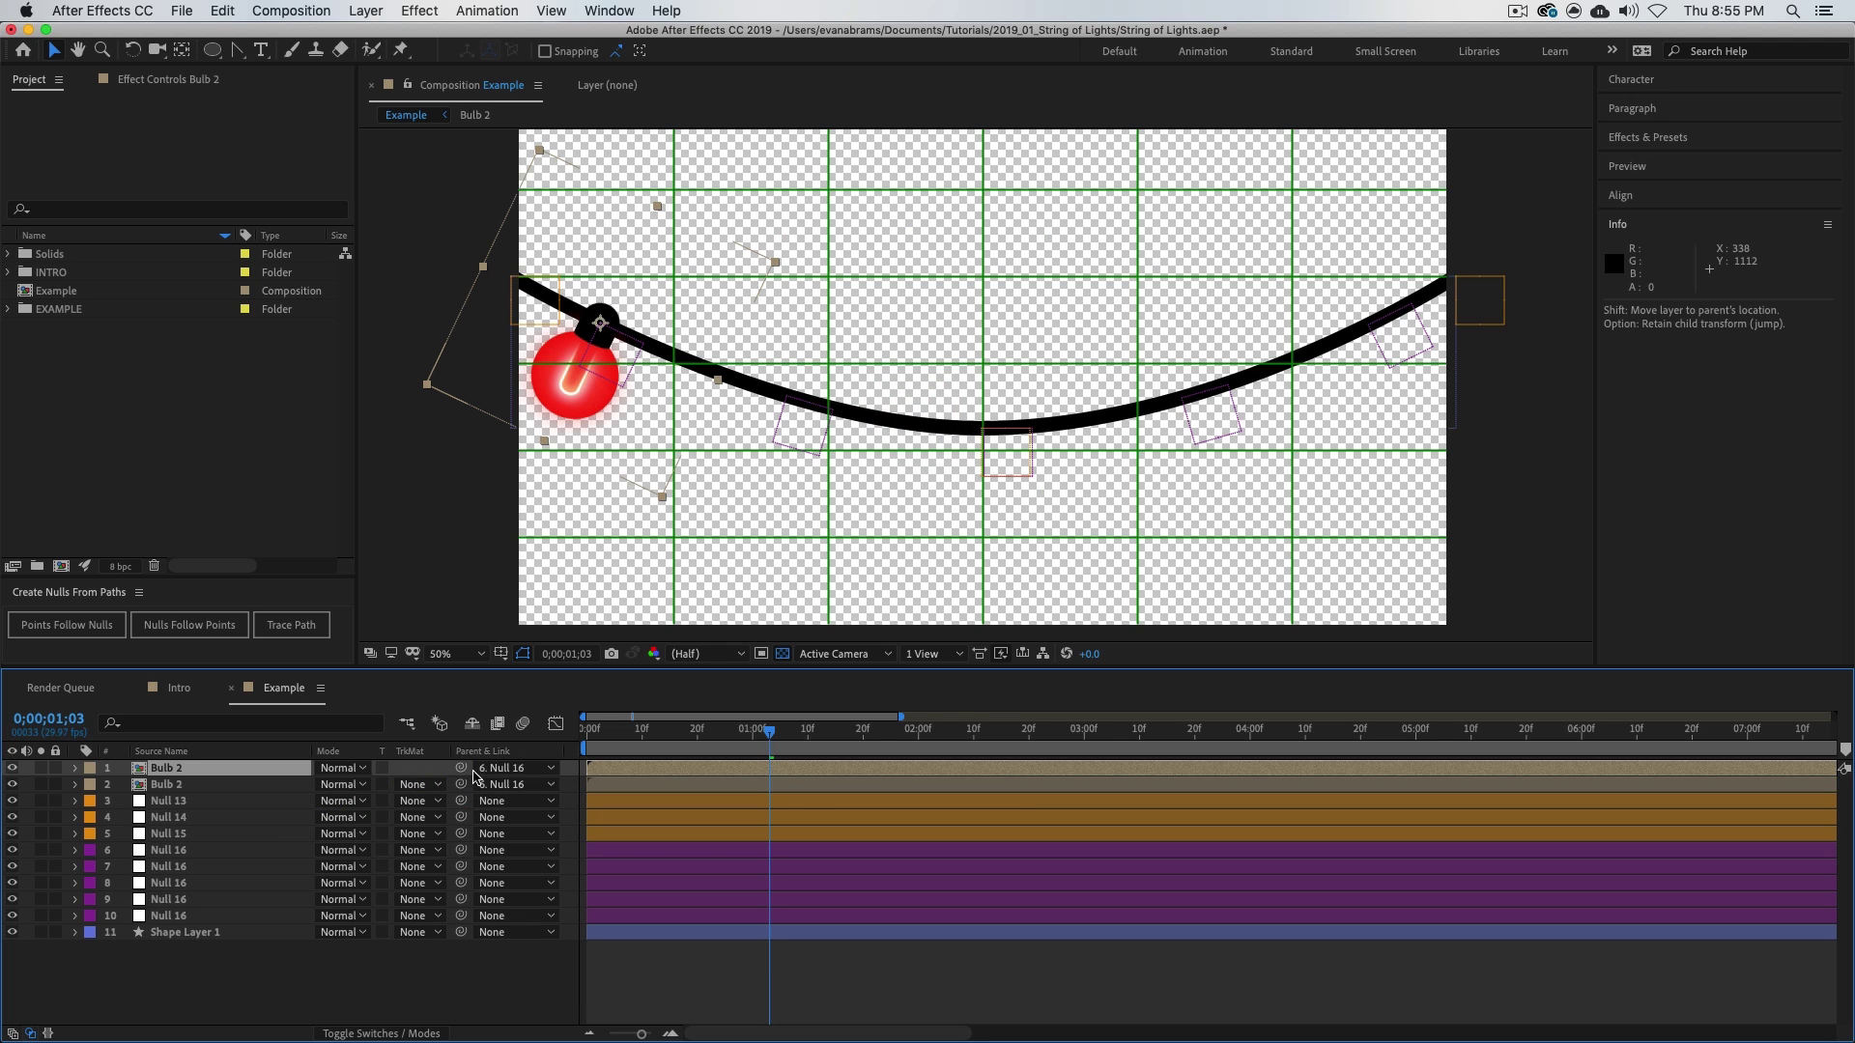
drag(462, 769, 240, 875)
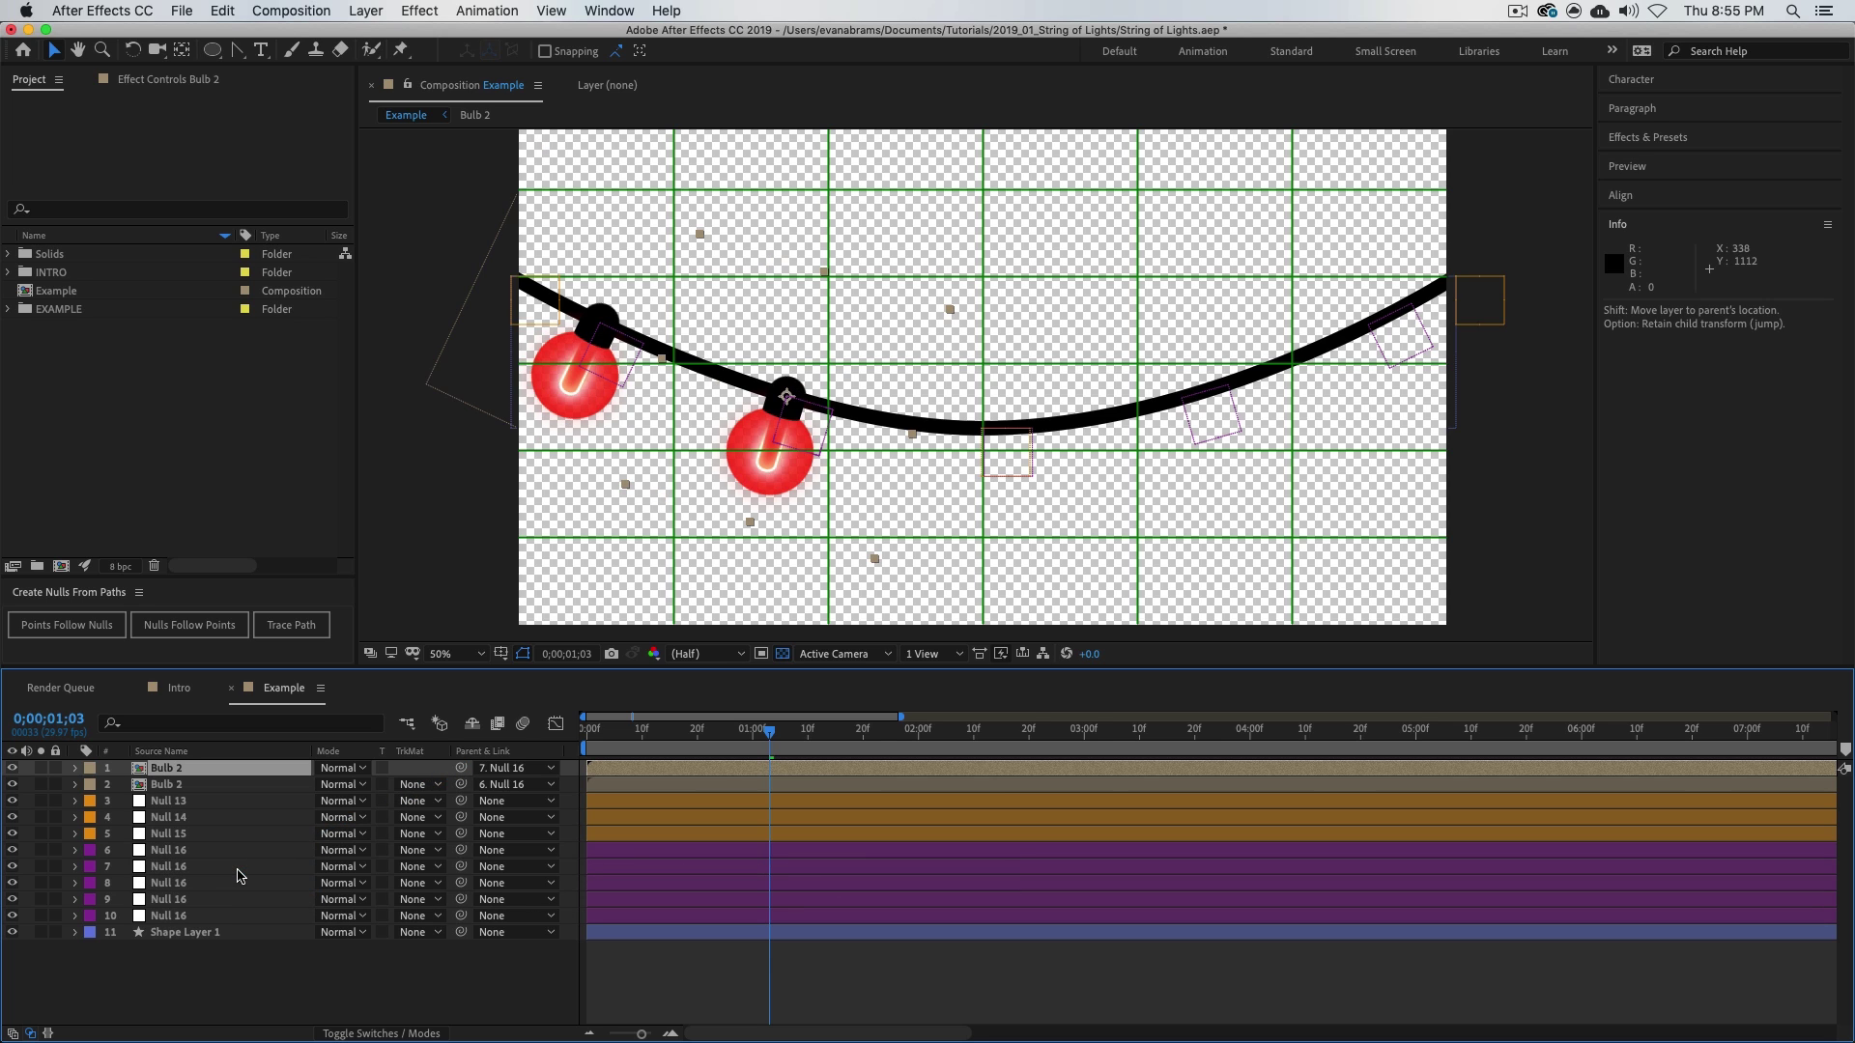
key(ctrl+d)
drag(462, 769, 160, 900)
key(ctrl+d)
drag(462, 769, 232, 932)
key(ctrl+d)
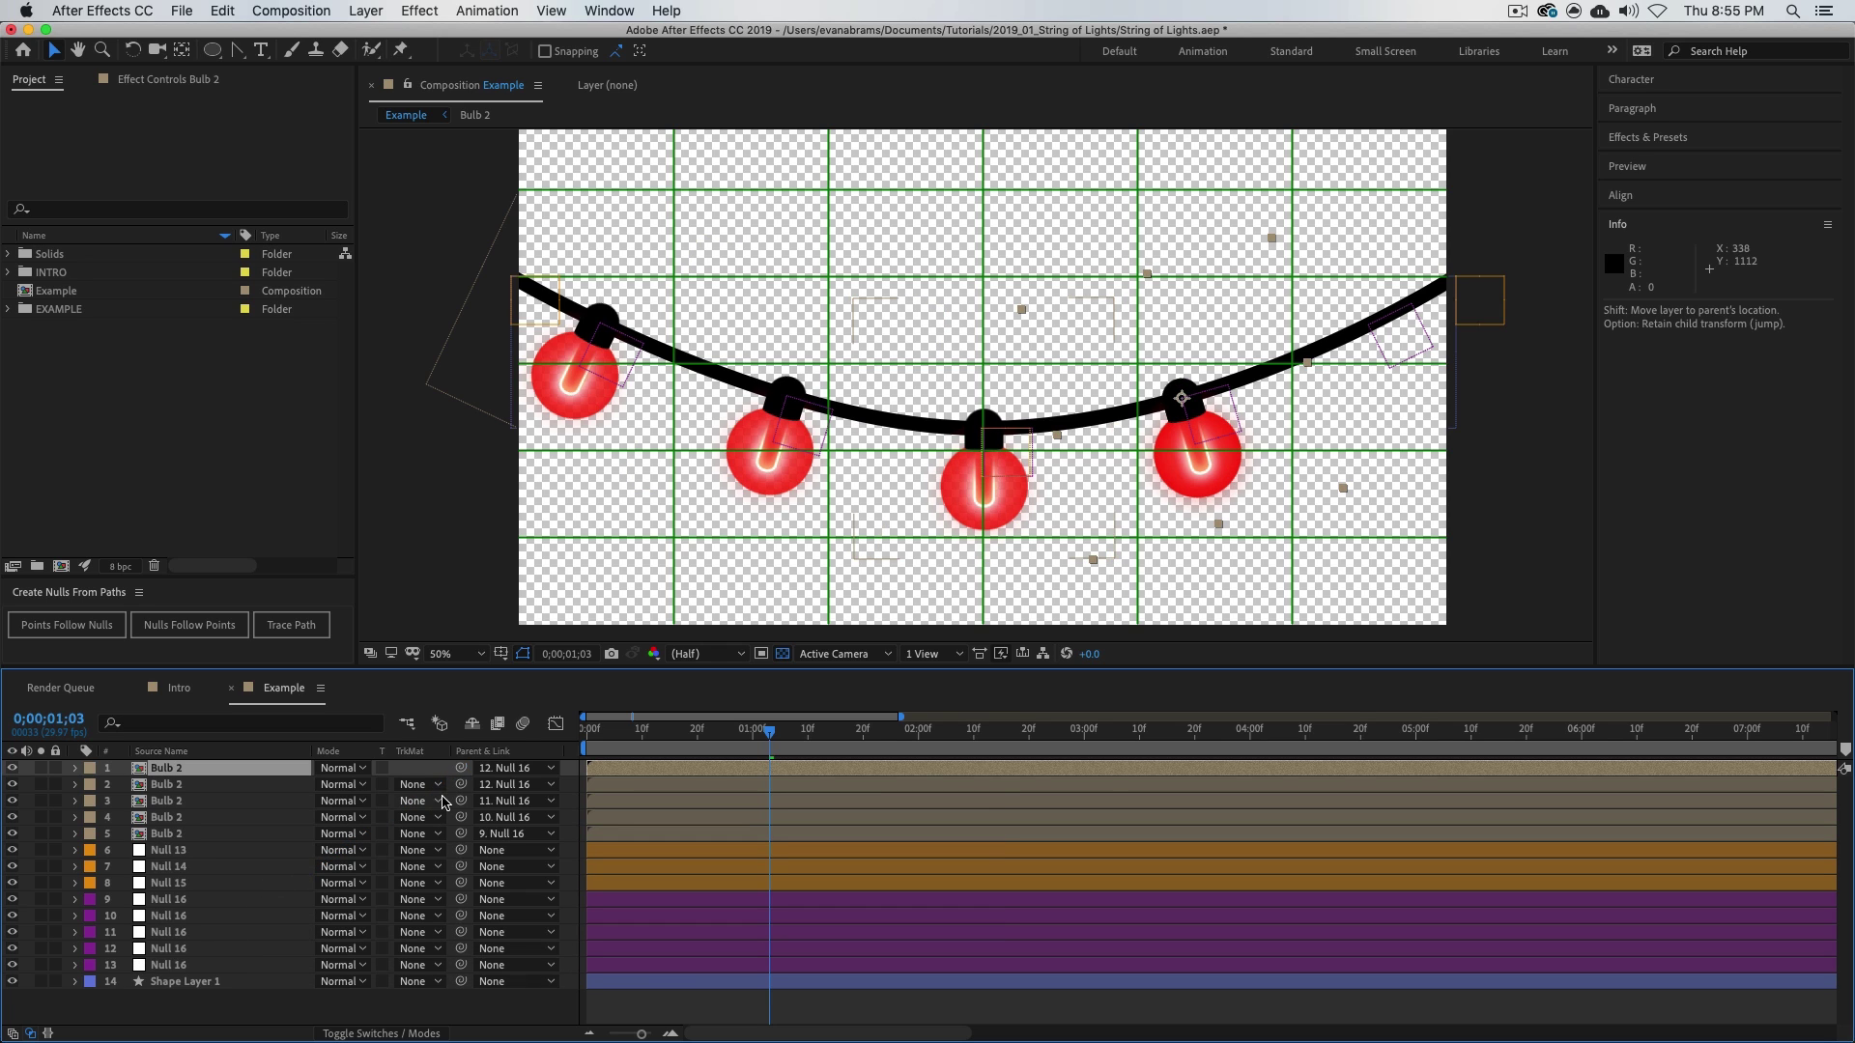
drag(461, 769, 240, 966)
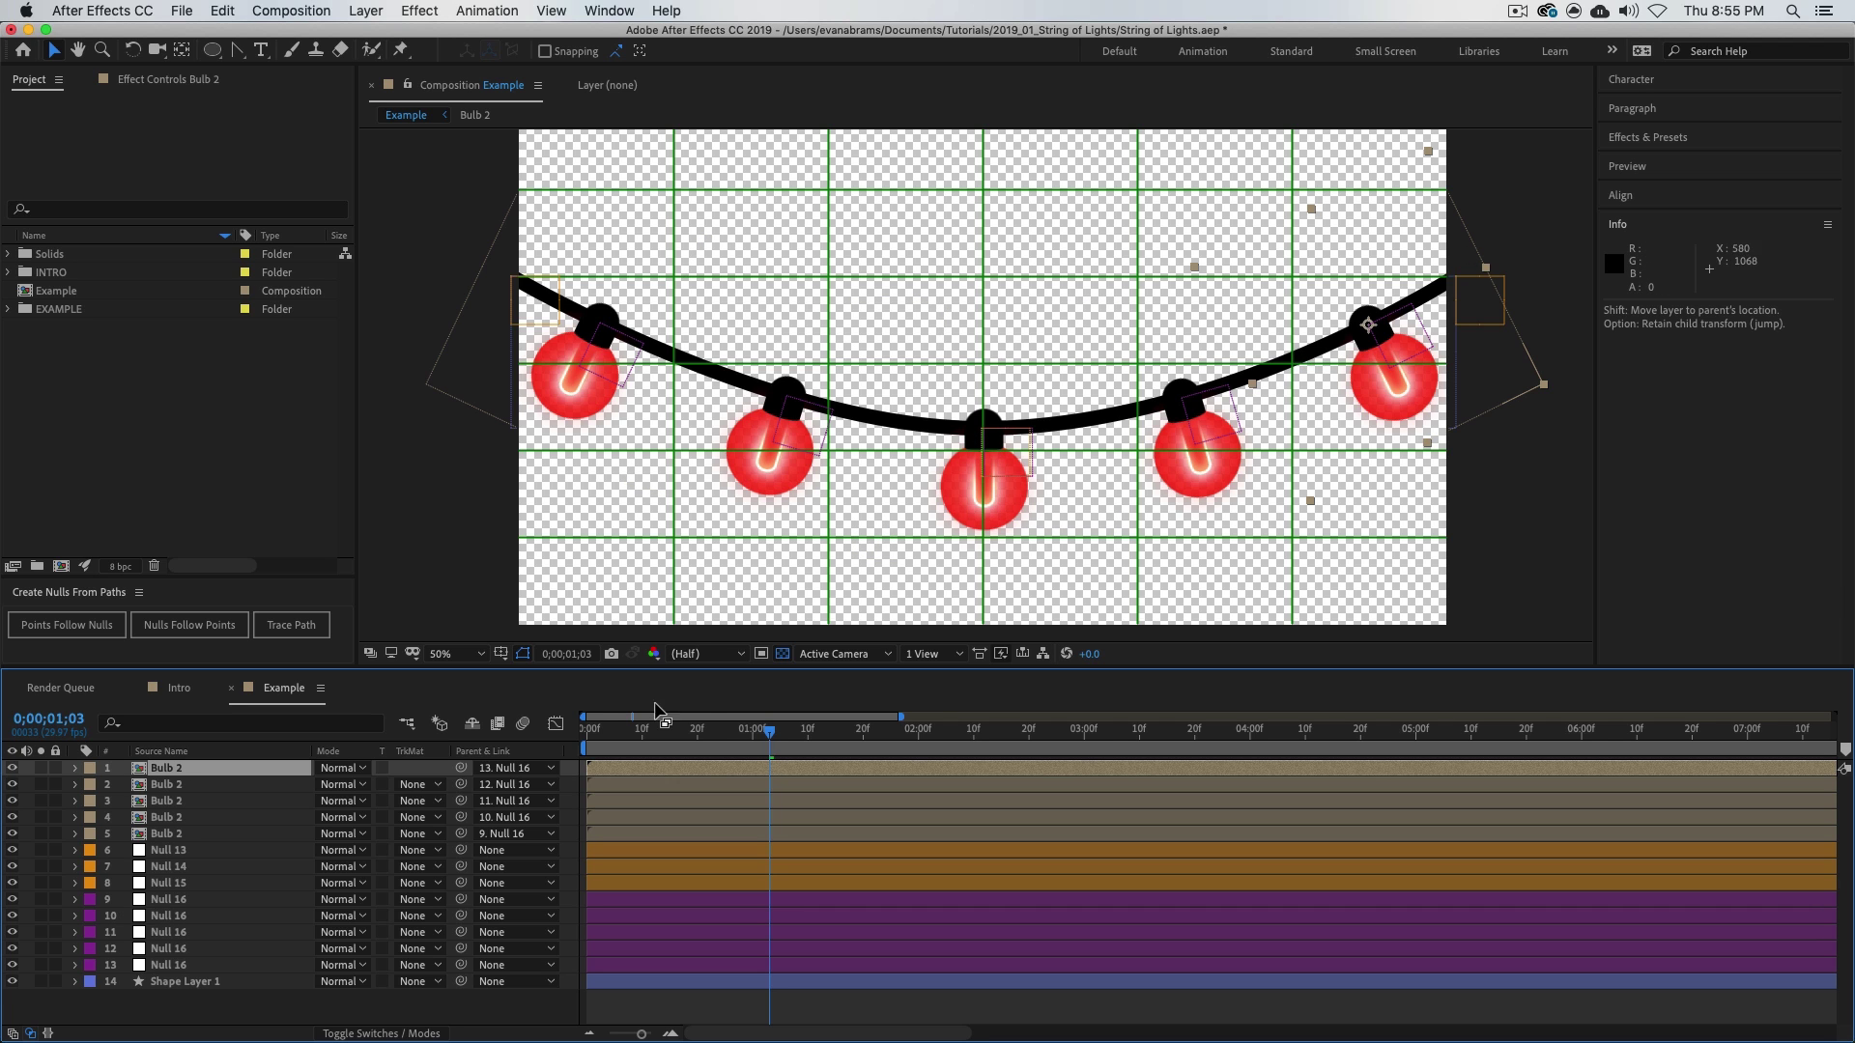
- Preview the animation from the start and scrub to watch the bulbs swing
click(591, 734)
key(space)
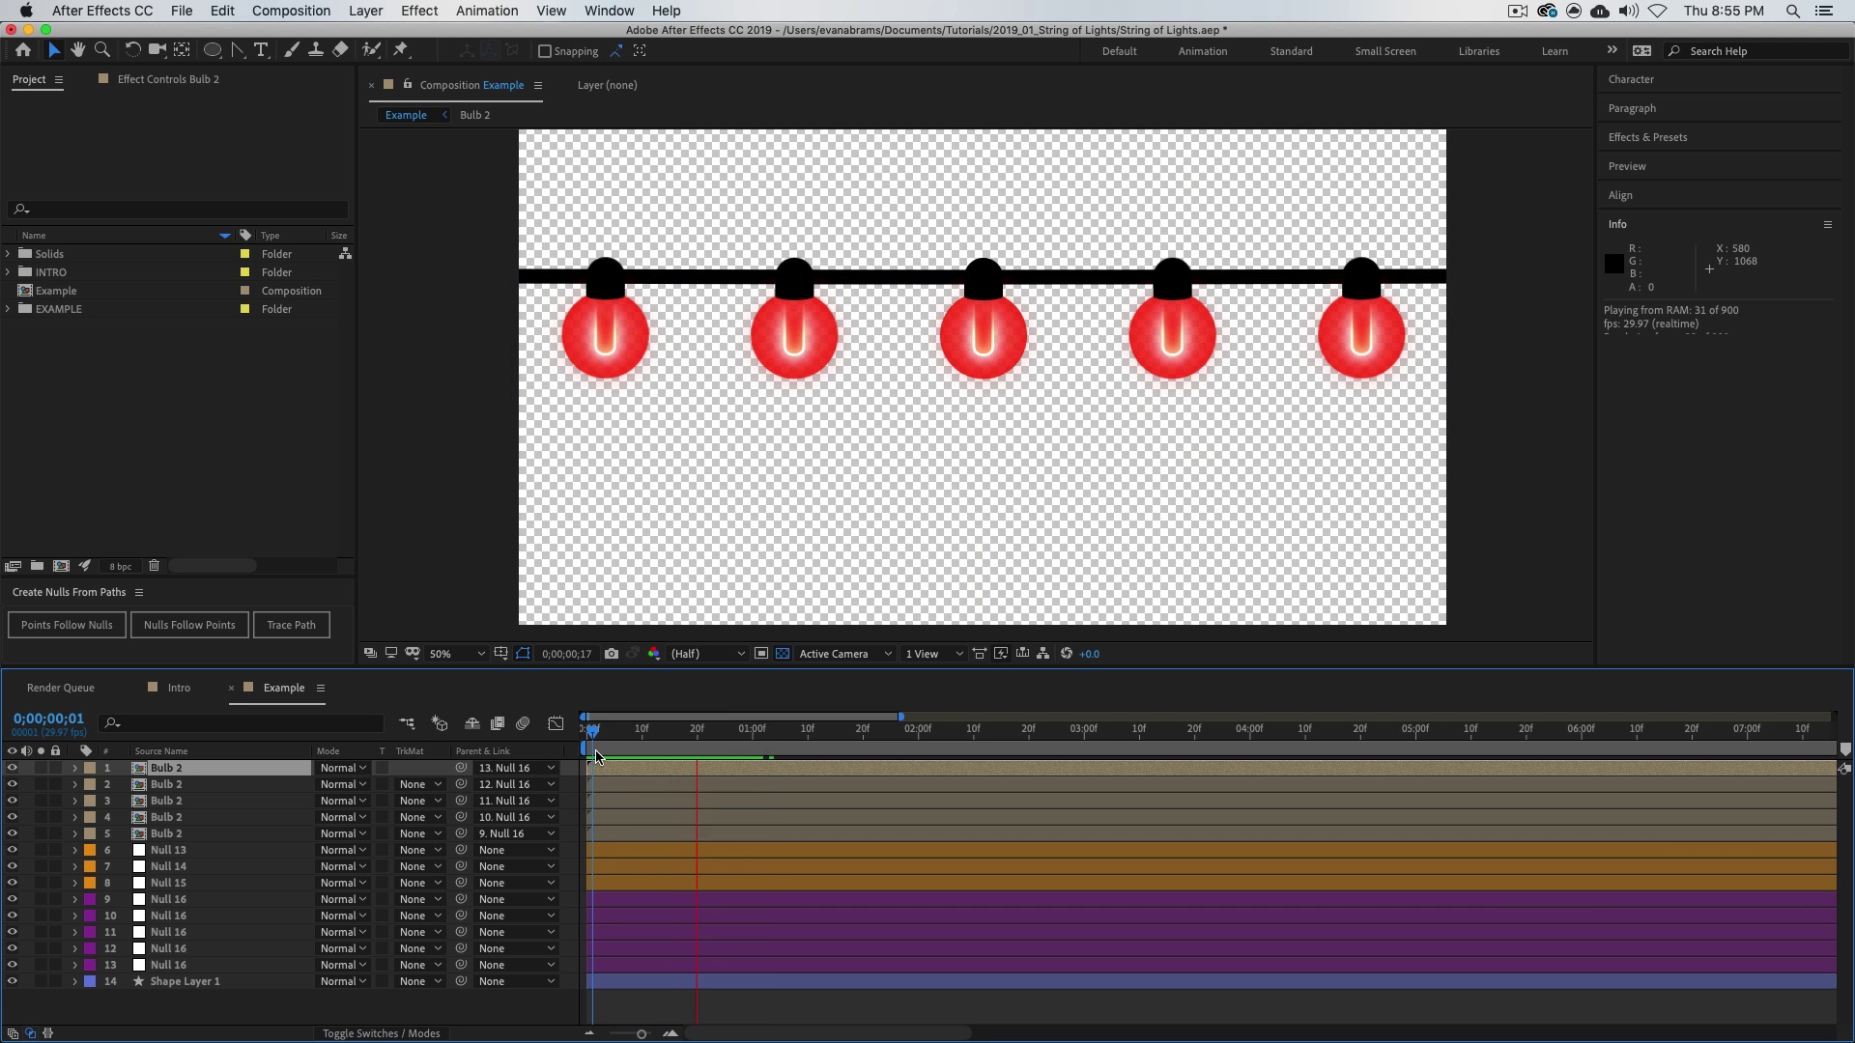
key(space)
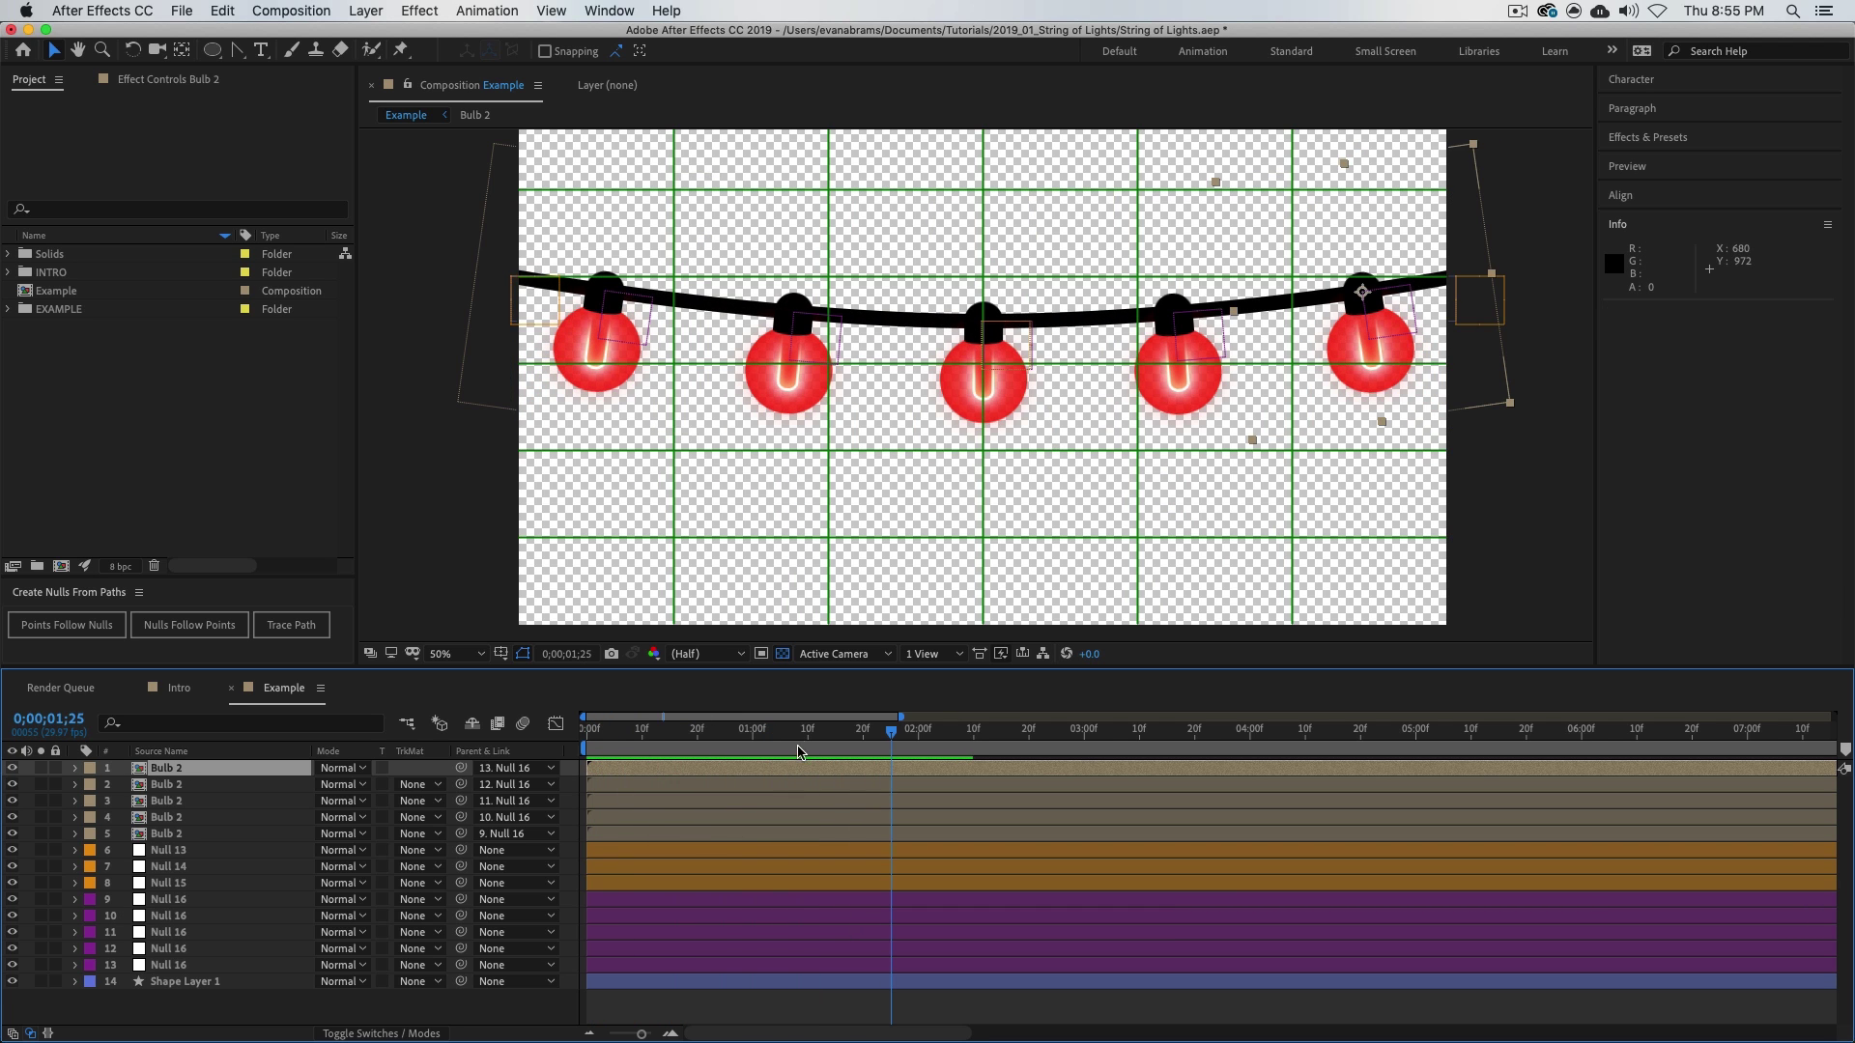
mouse_move(812, 734)
mouse_down()
mouse_move(725, 732)
mouse_move(843, 731)
mouse_up()
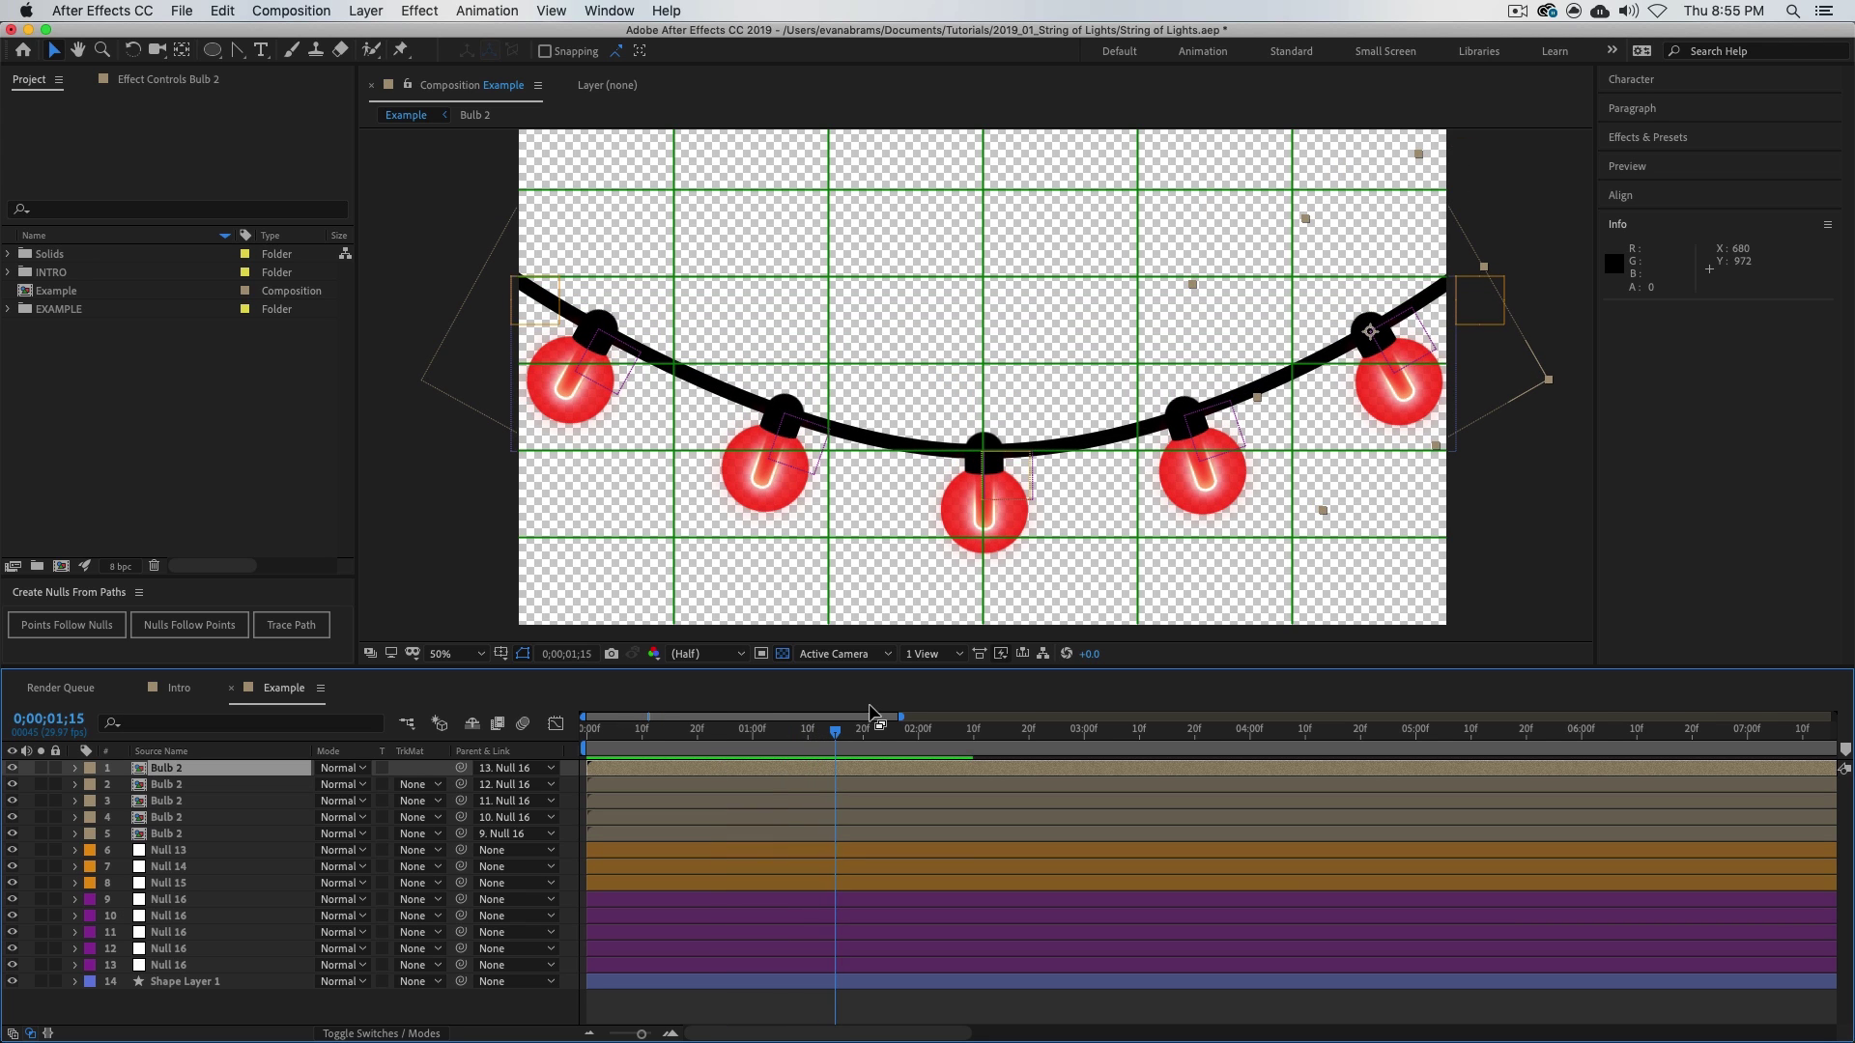
mouse_move(834, 740)
mouse_down()
mouse_move(1005, 753)
mouse_move(821, 753)
mouse_up()
- Select the five Null 16 layers, replay the preview, and park the playhead at 0;00;01;05
key(space)
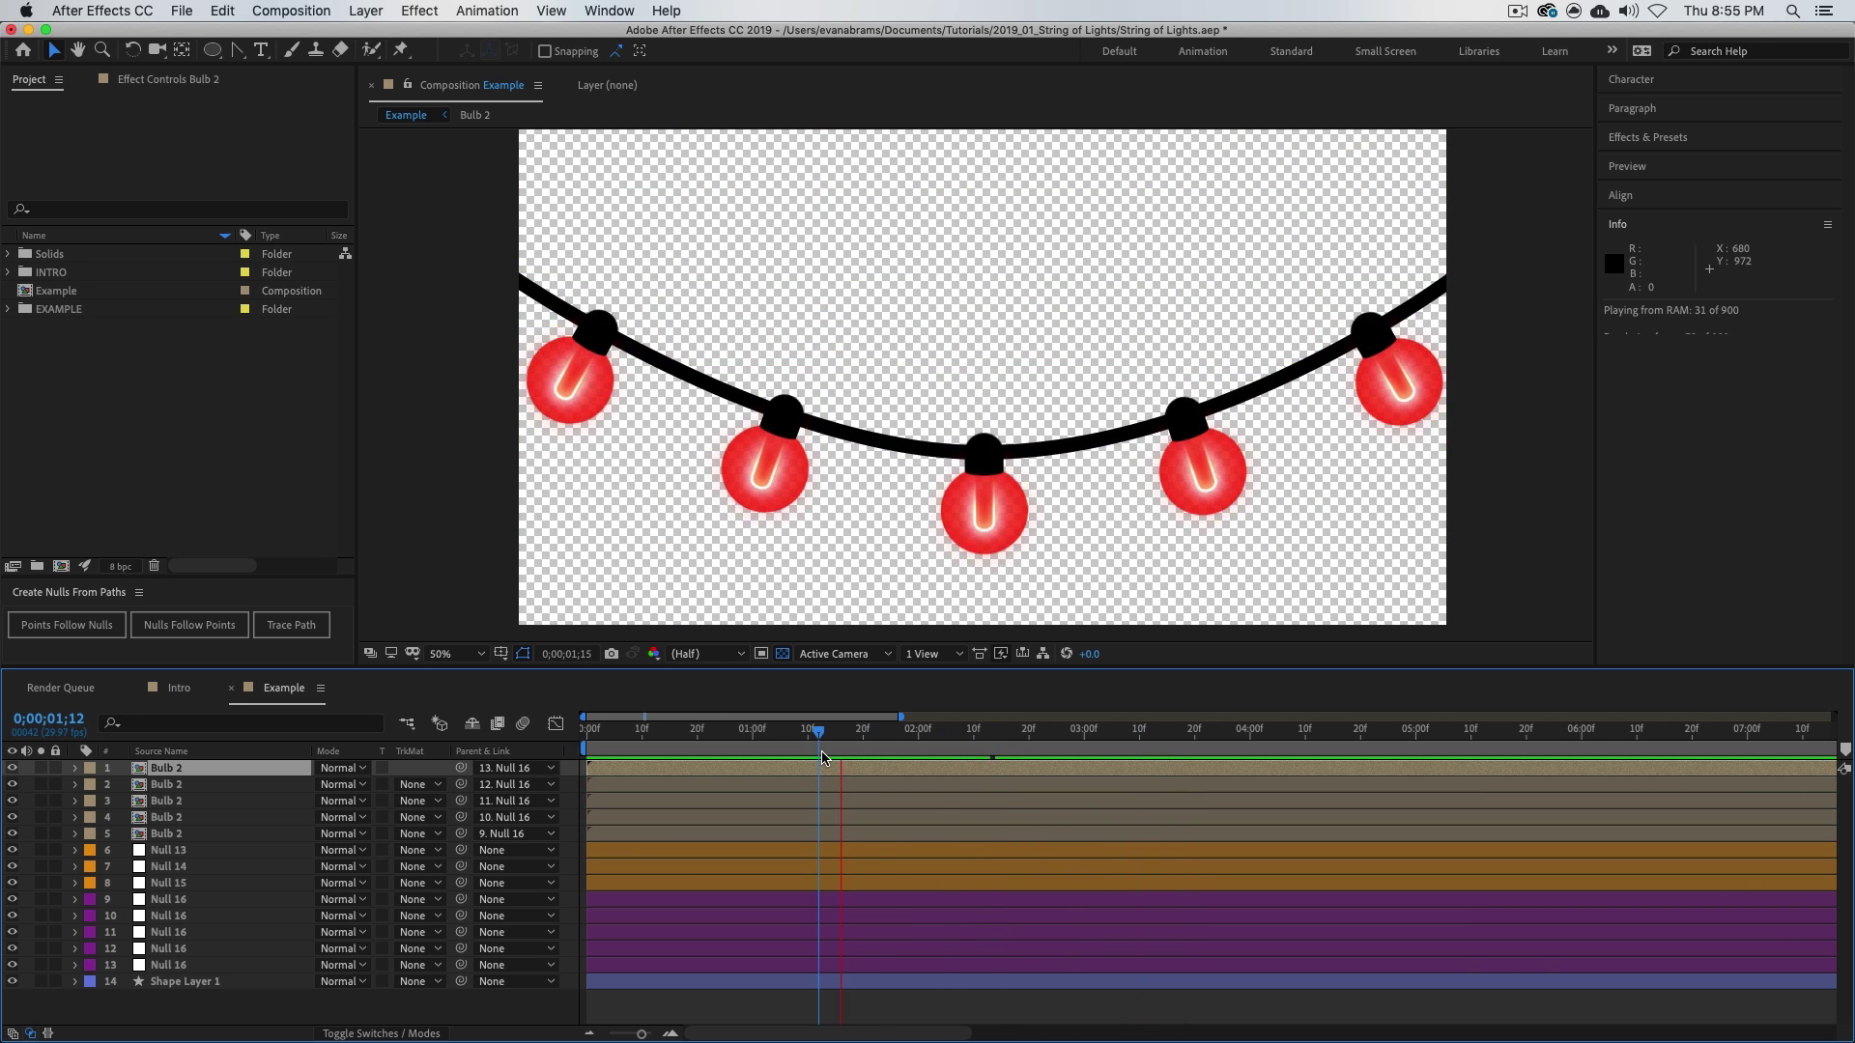
key(space)
key(space)
key(space)
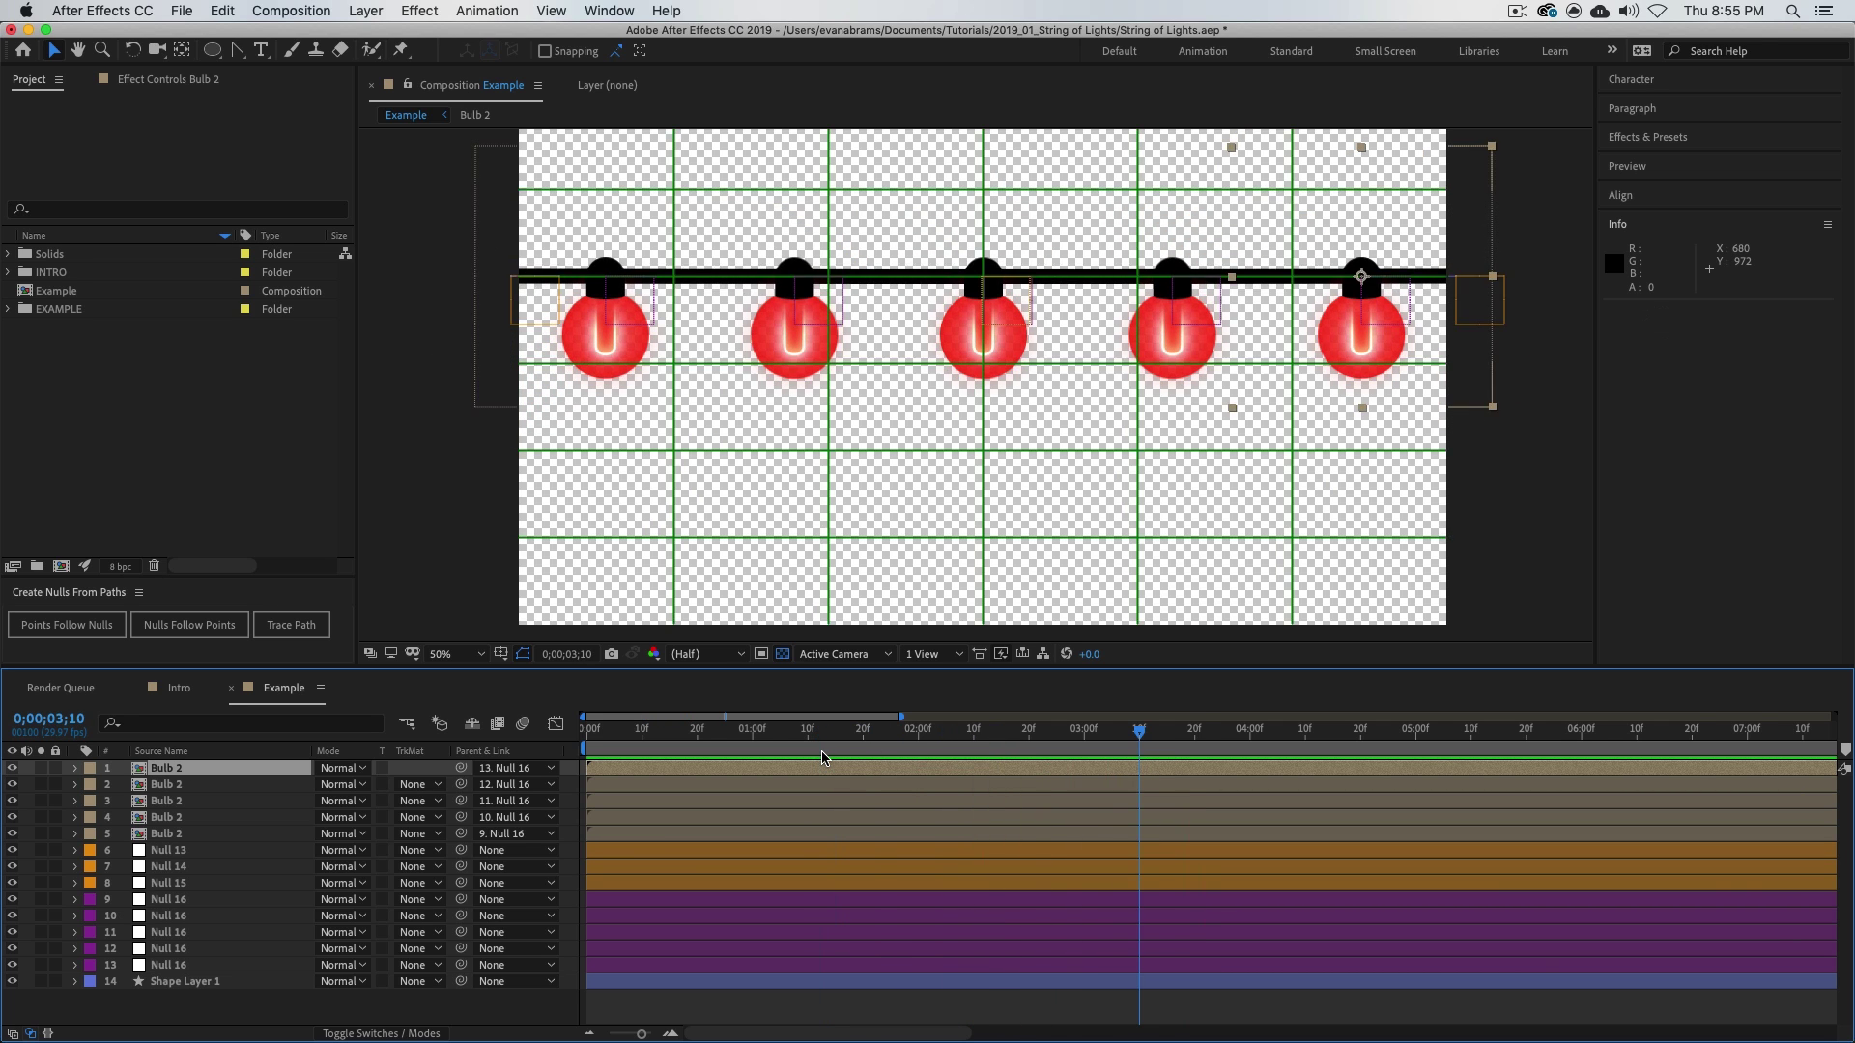
drag(928, 1019, 920, 898)
click(934, 731)
key(space)
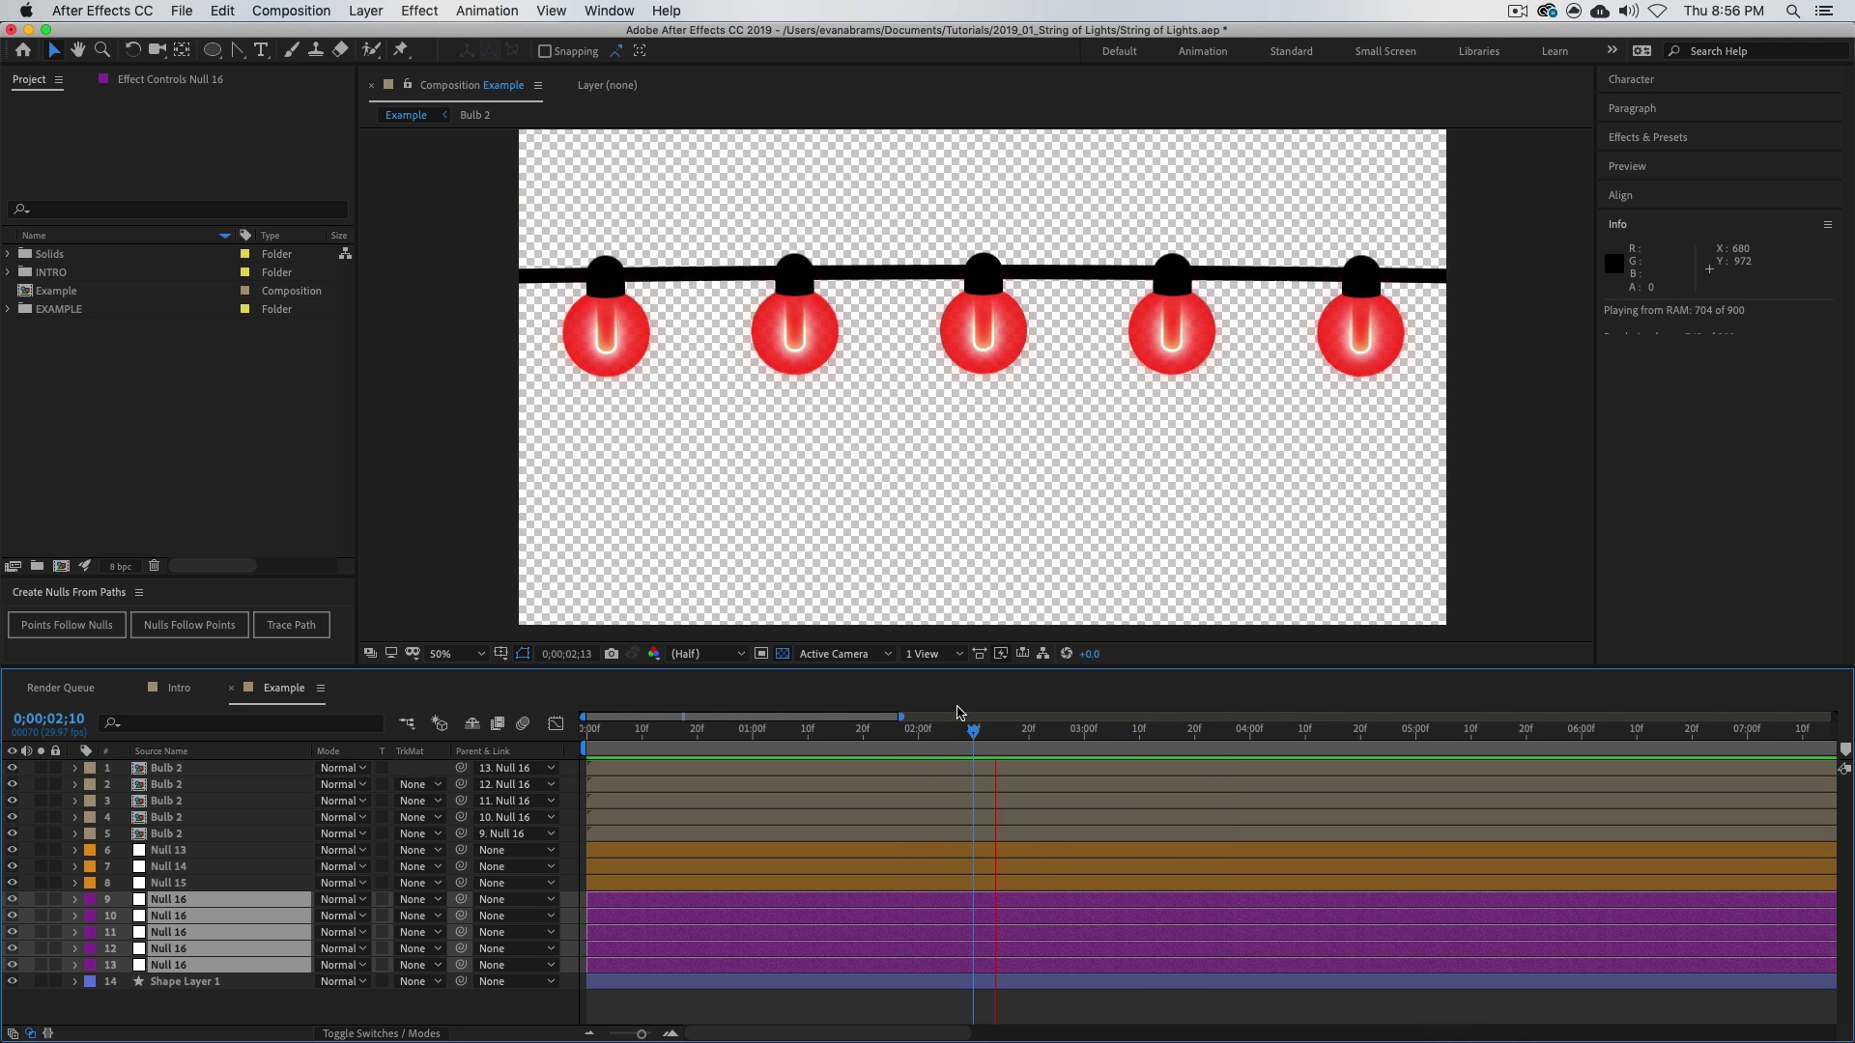
key(space)
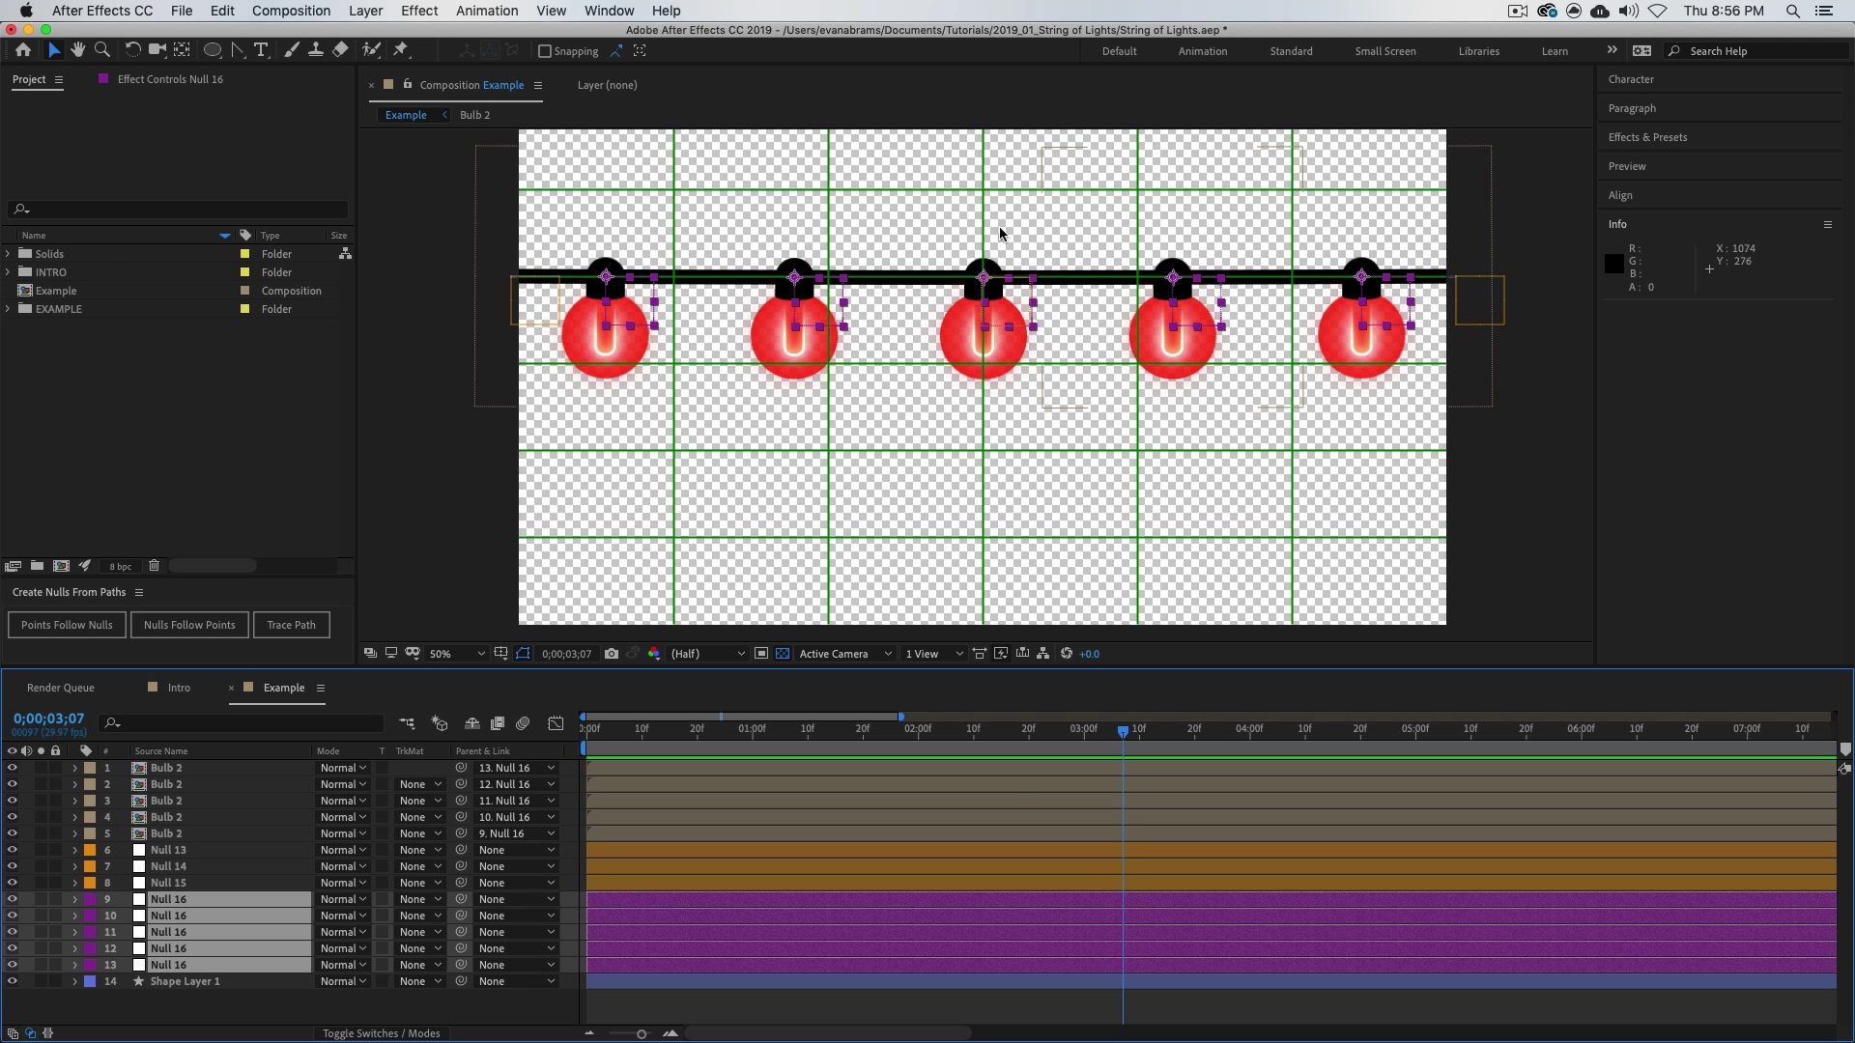
drag(966, 739, 782, 756)
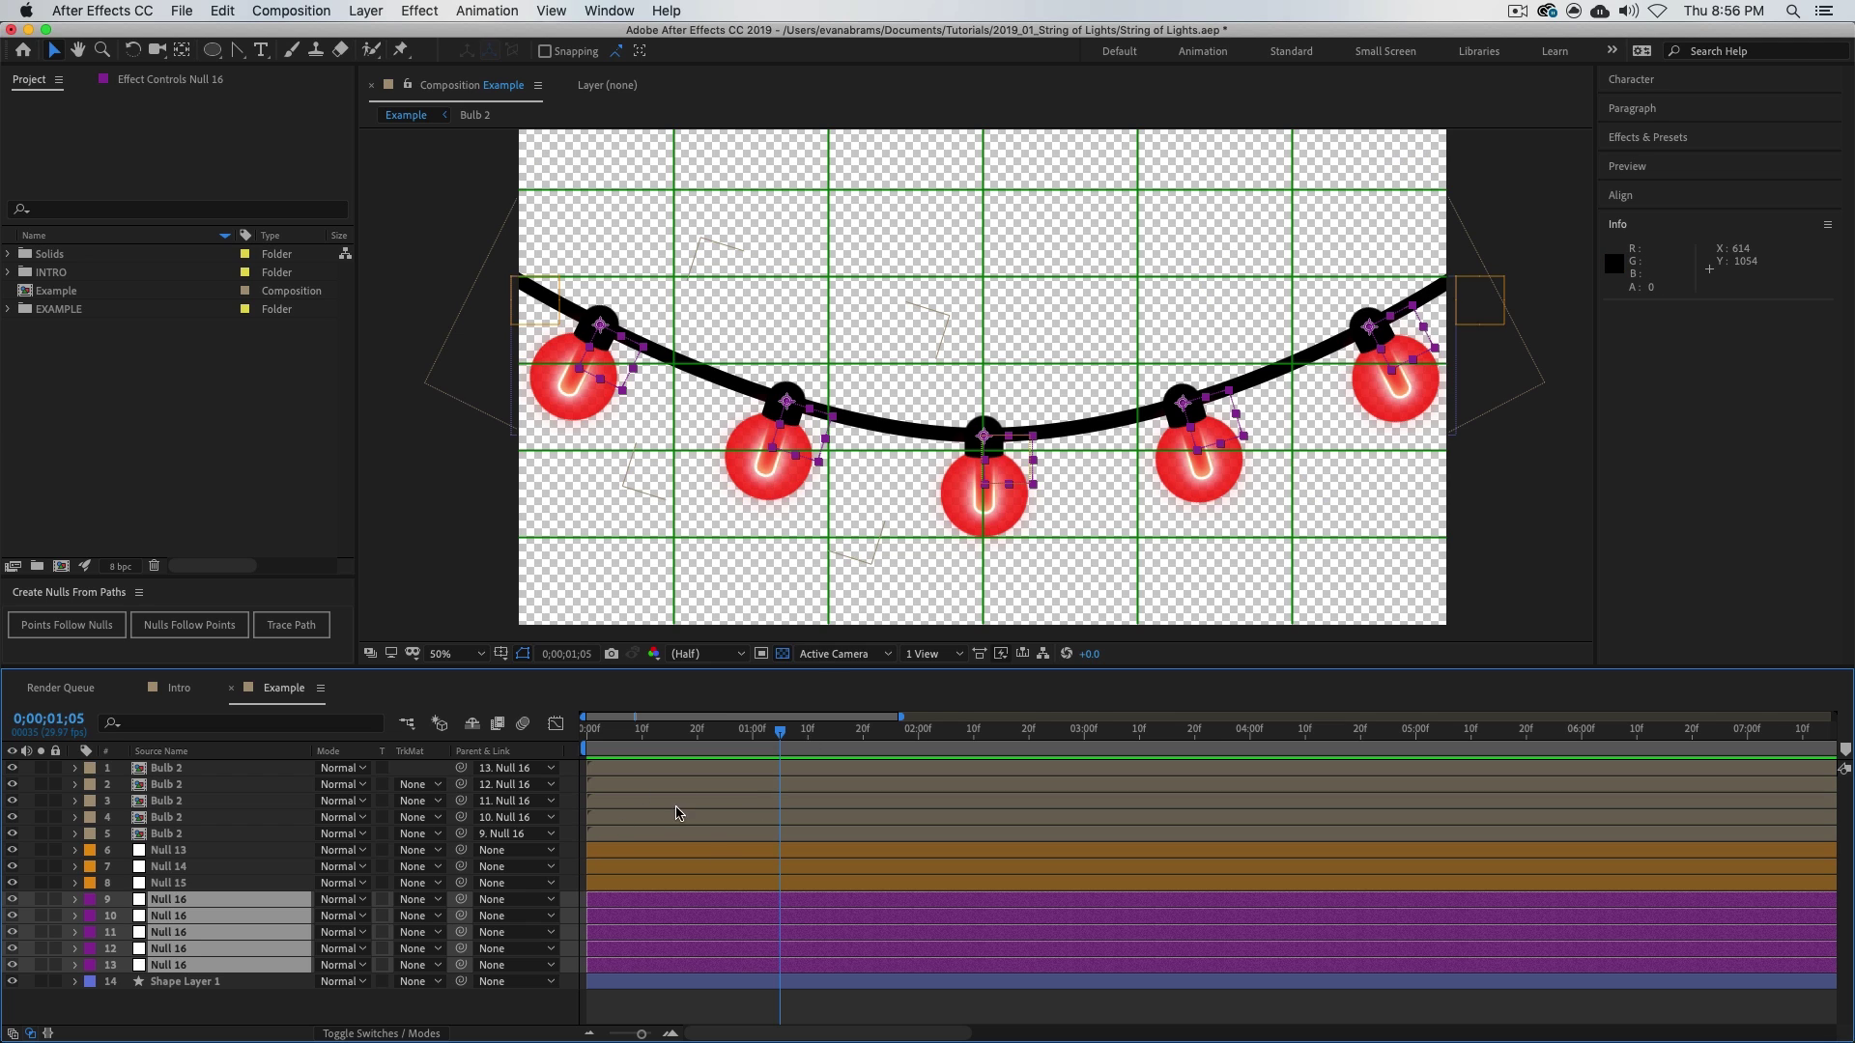
- Select the top Bulb 2 layer for the rightmost bulb and reveal its Rotation
click(1557, 586)
click(1206, 486)
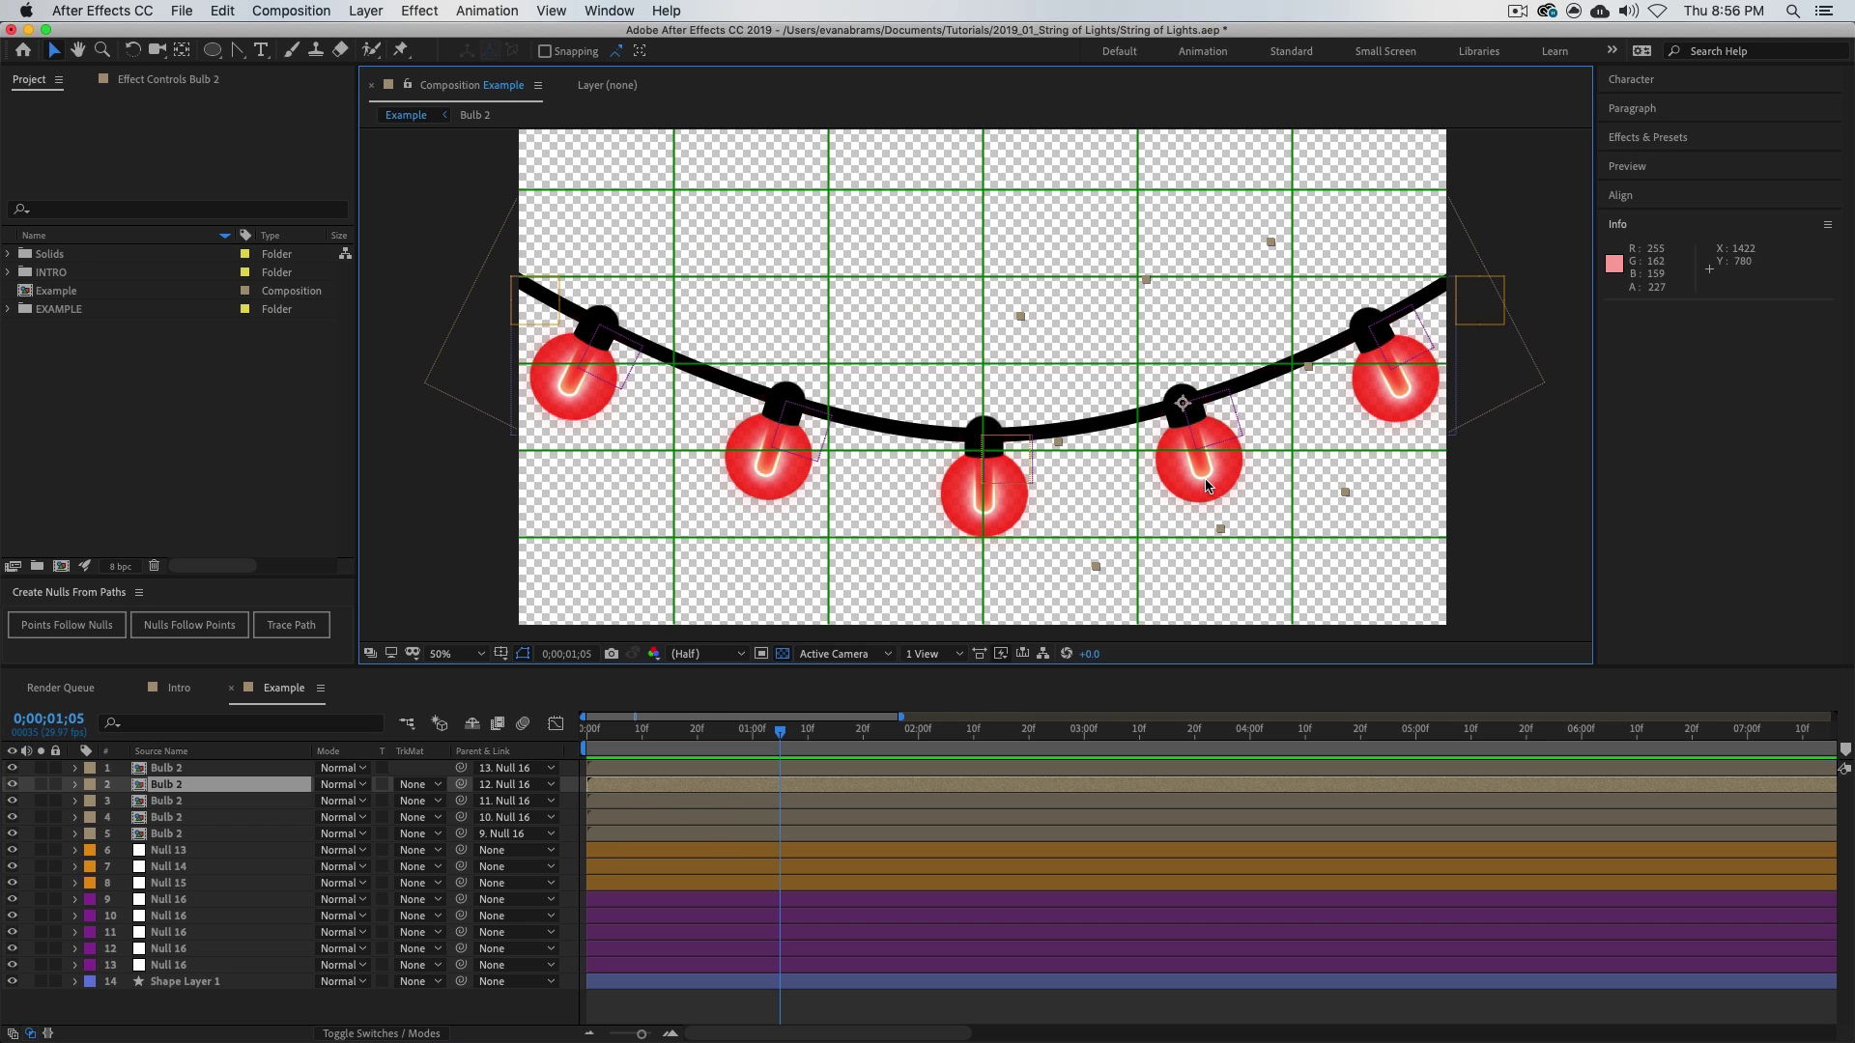
click(623, 767)
drag(1391, 357, 1084, 357)
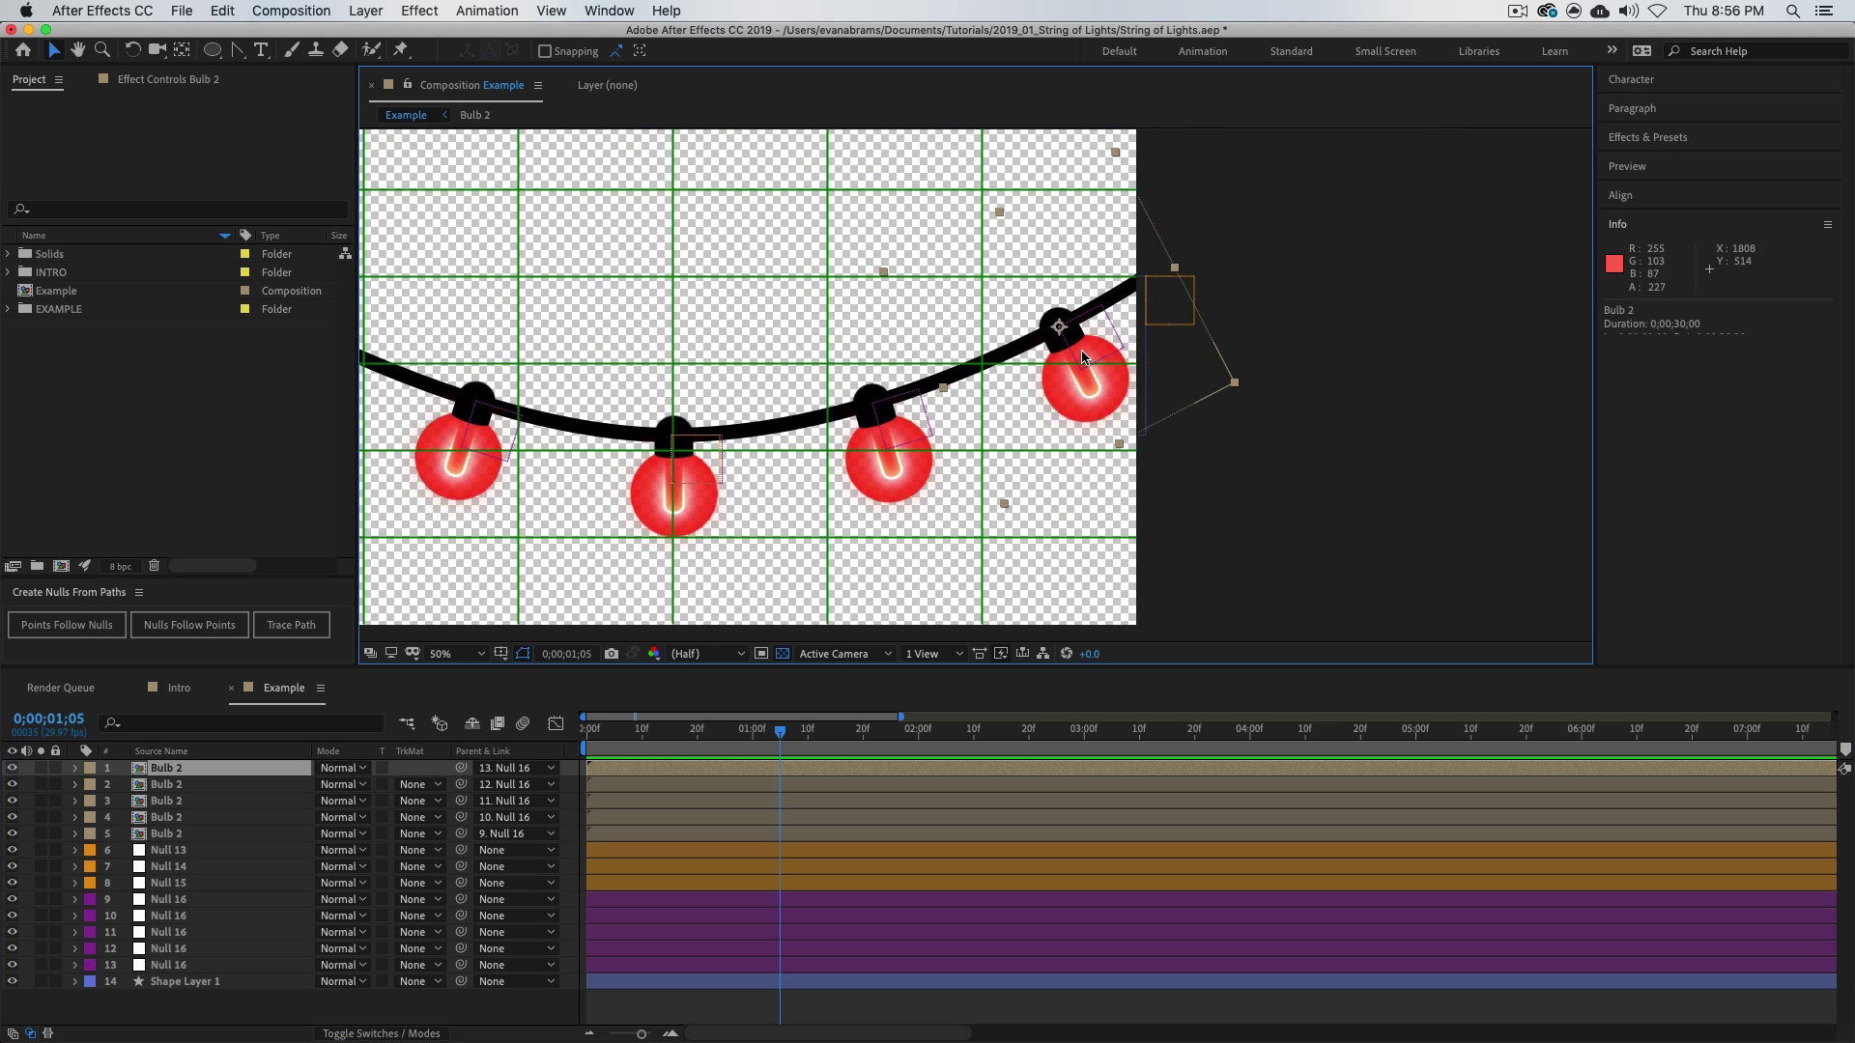
scroll(1084, 357, up, 3)
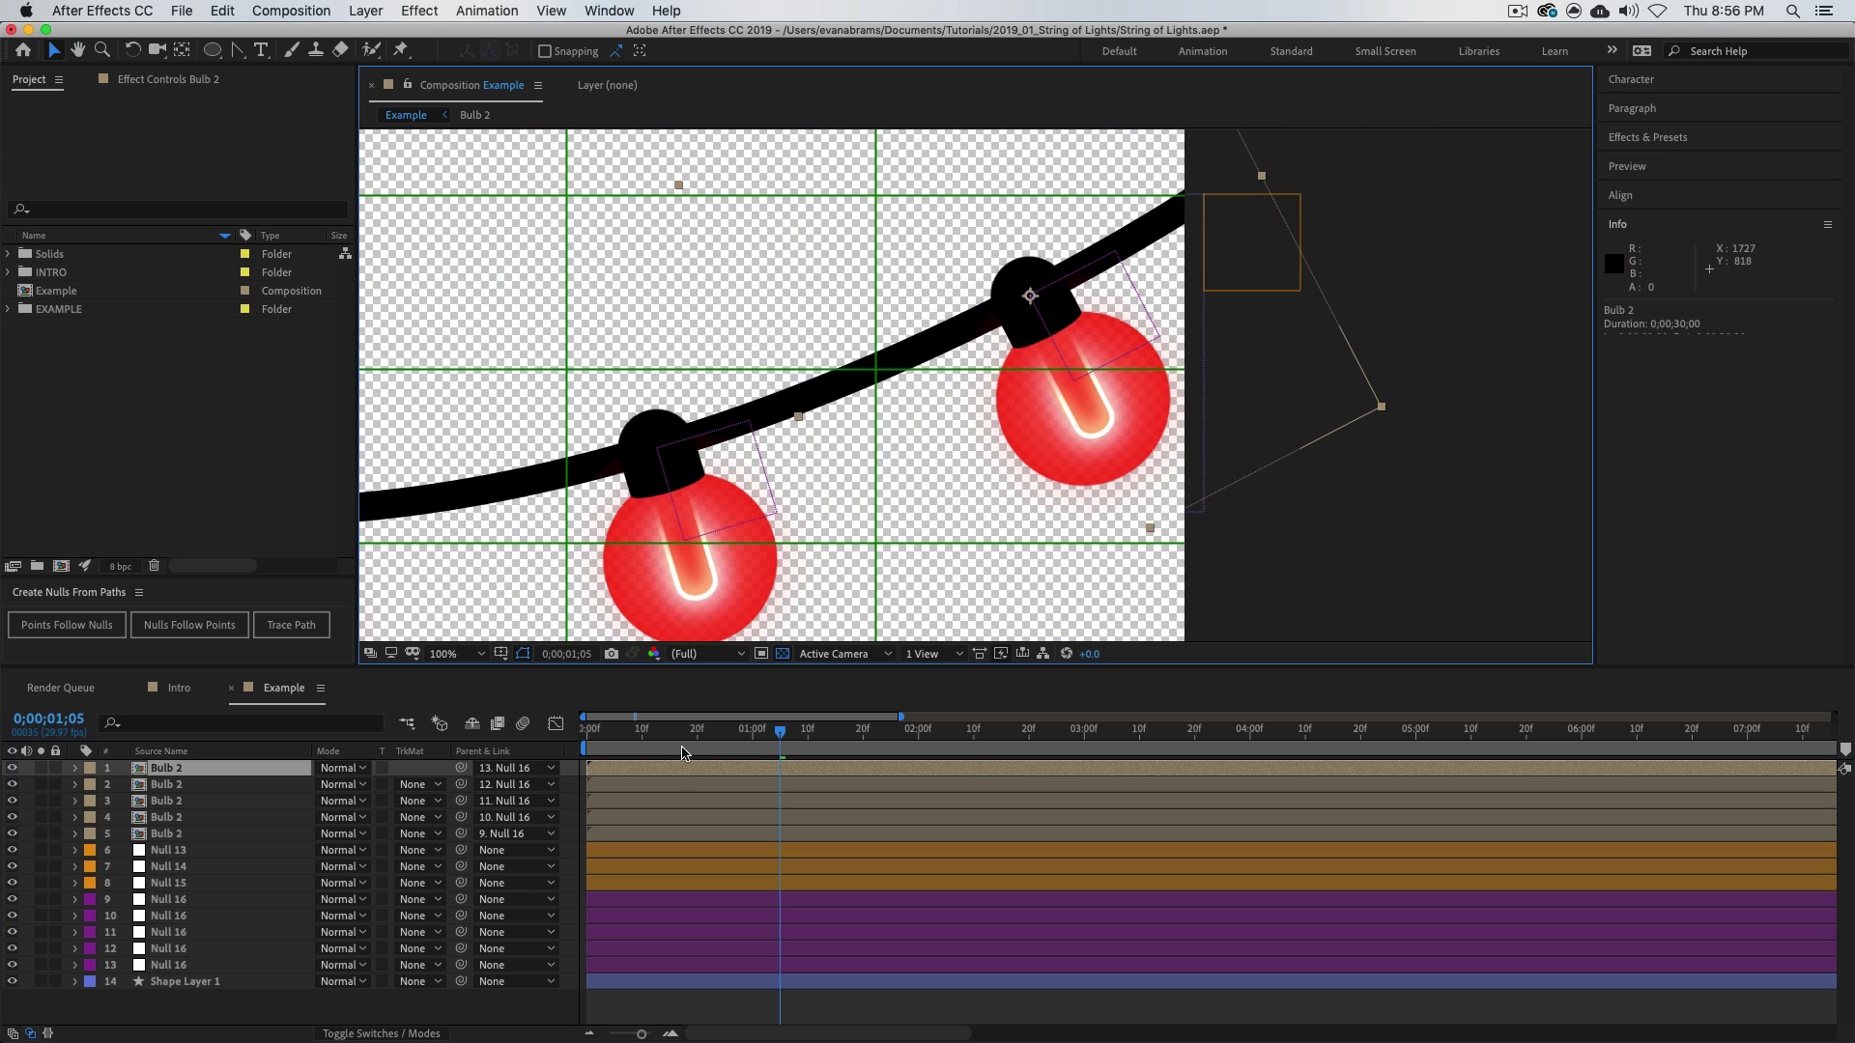
key(r)
- Move its Null 16 directly beneath the bulb and start a Rotation expression on the bulb
click(180, 983)
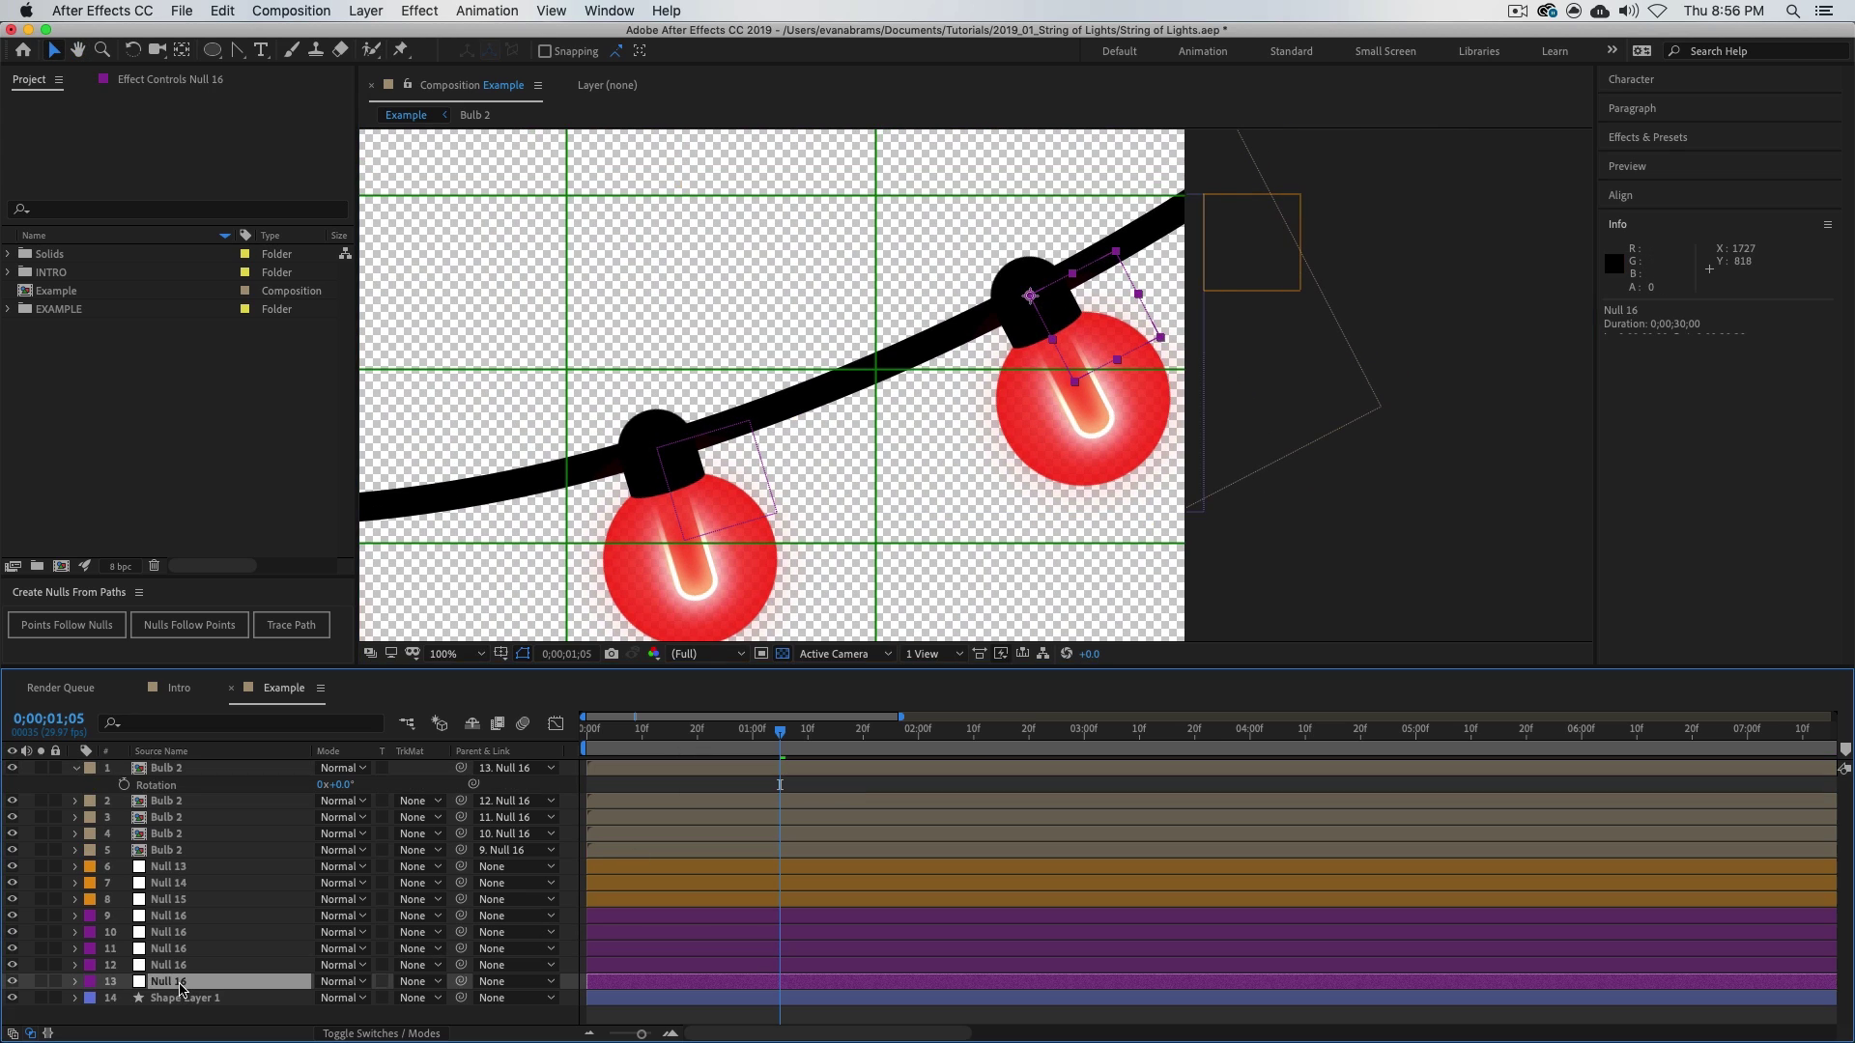
drag(179, 983, 186, 798)
key(r)
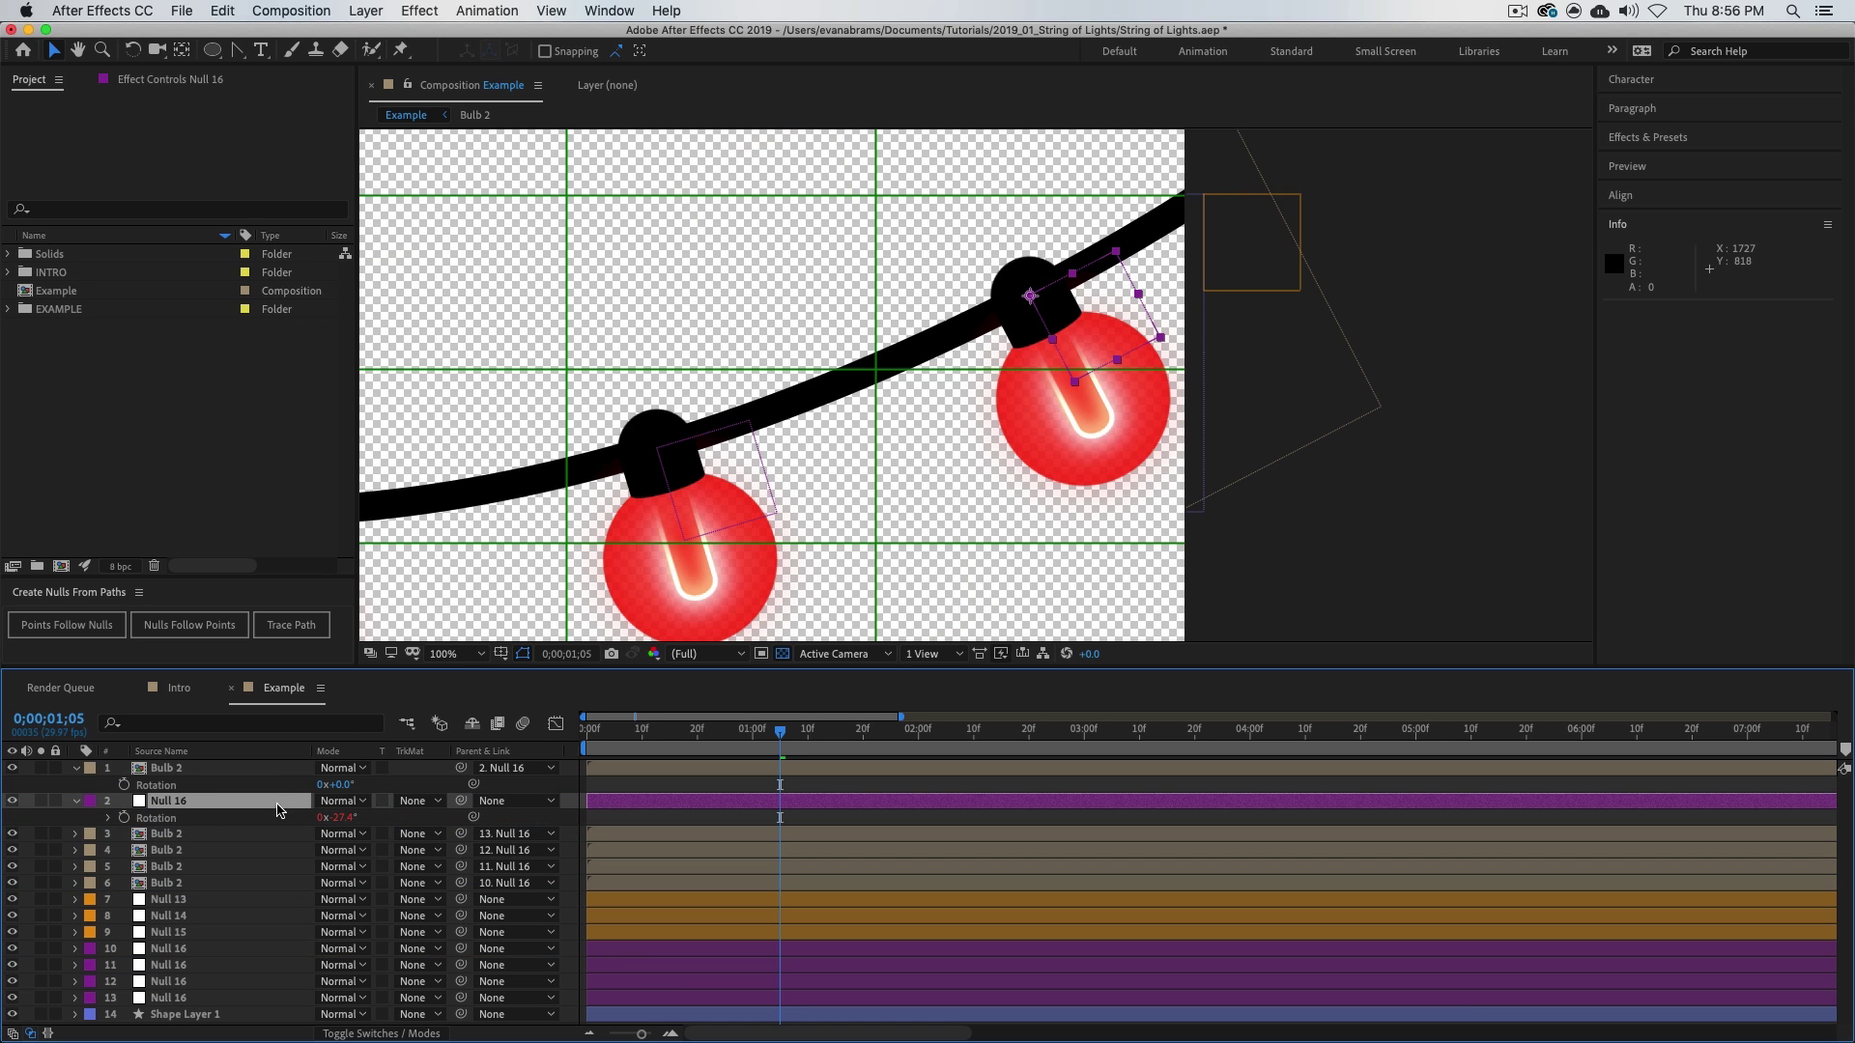
click(138, 819)
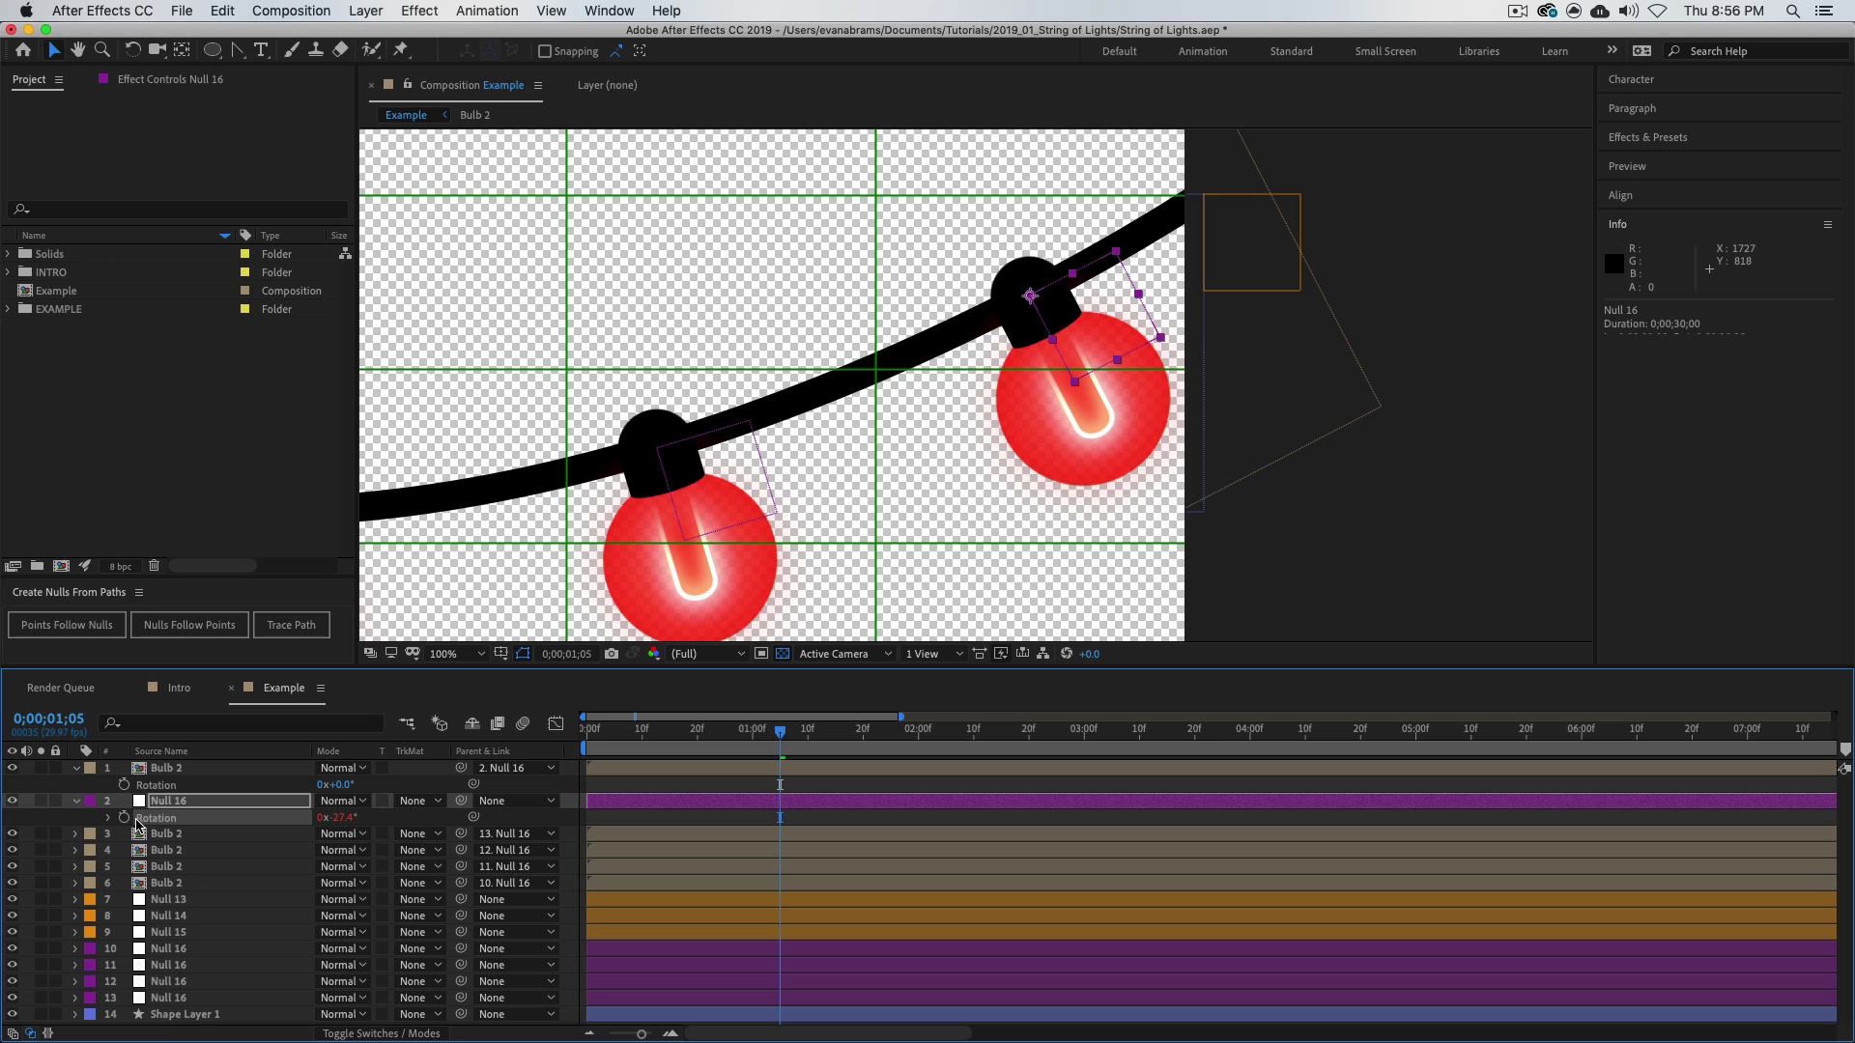
click(168, 770)
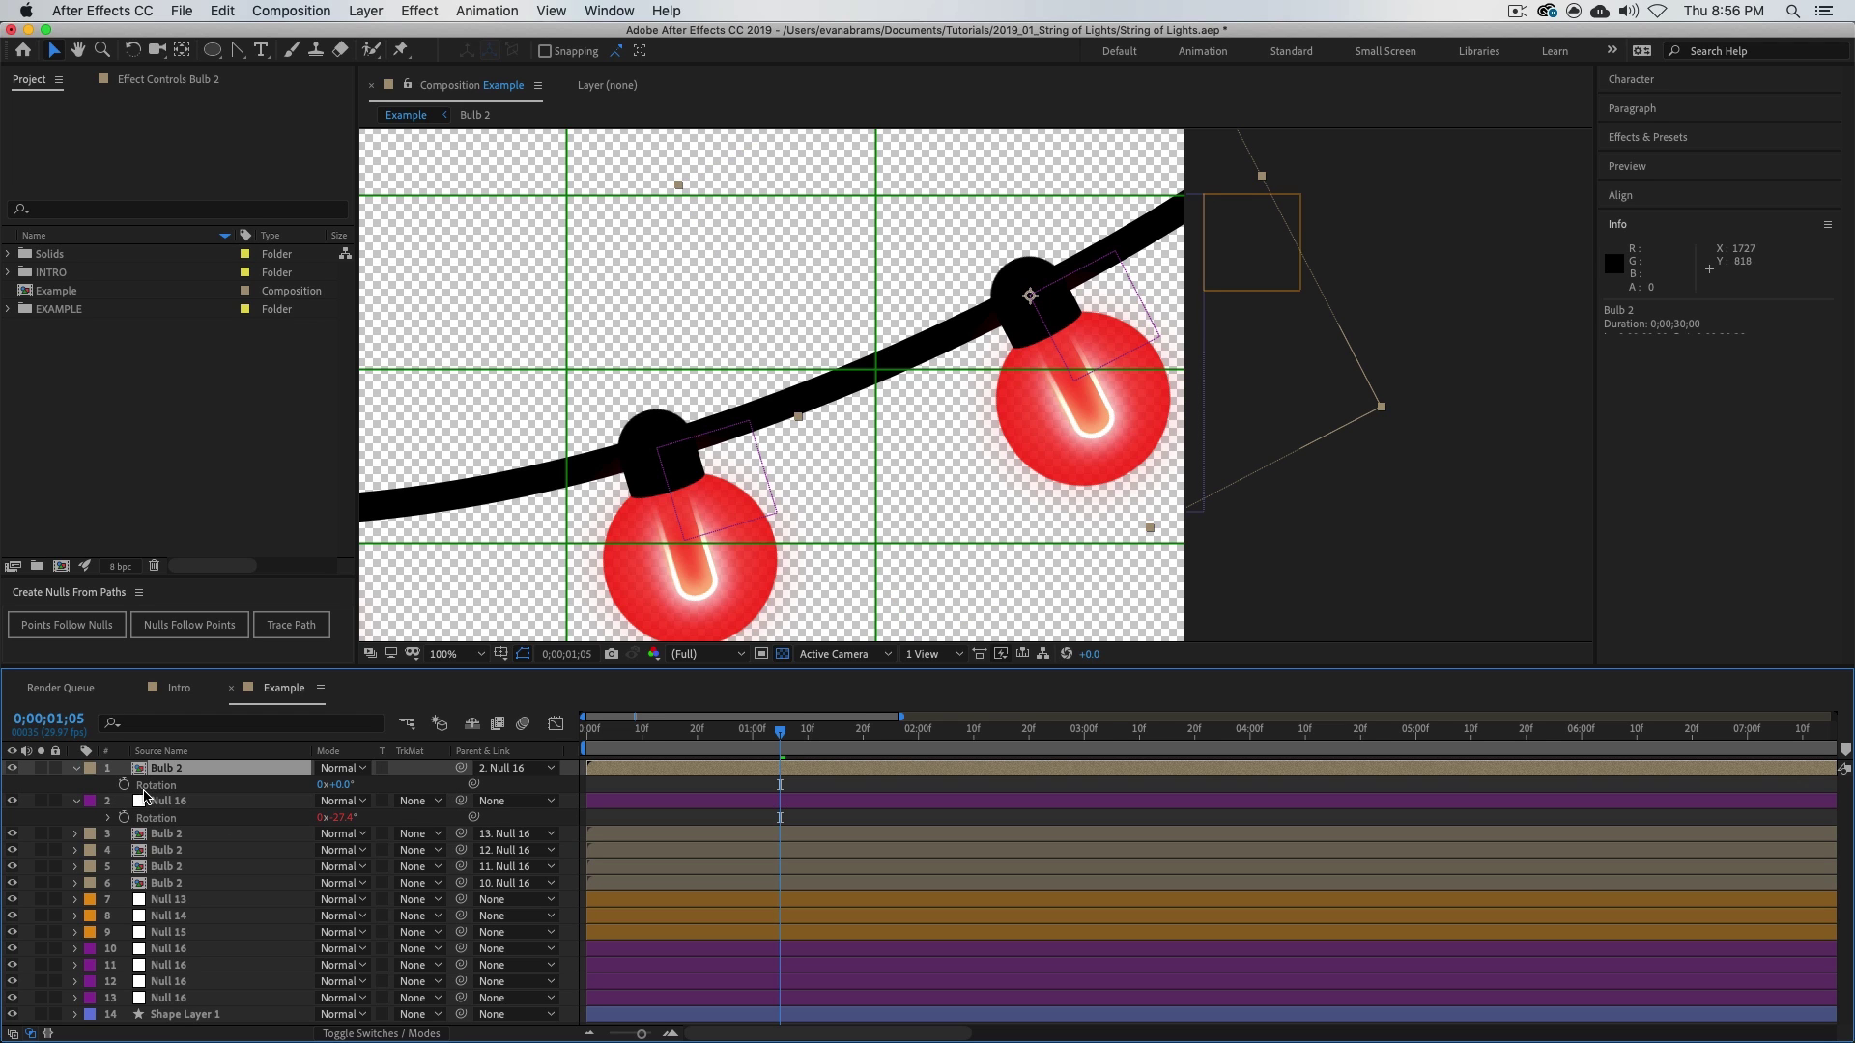
alt+click(123, 785)
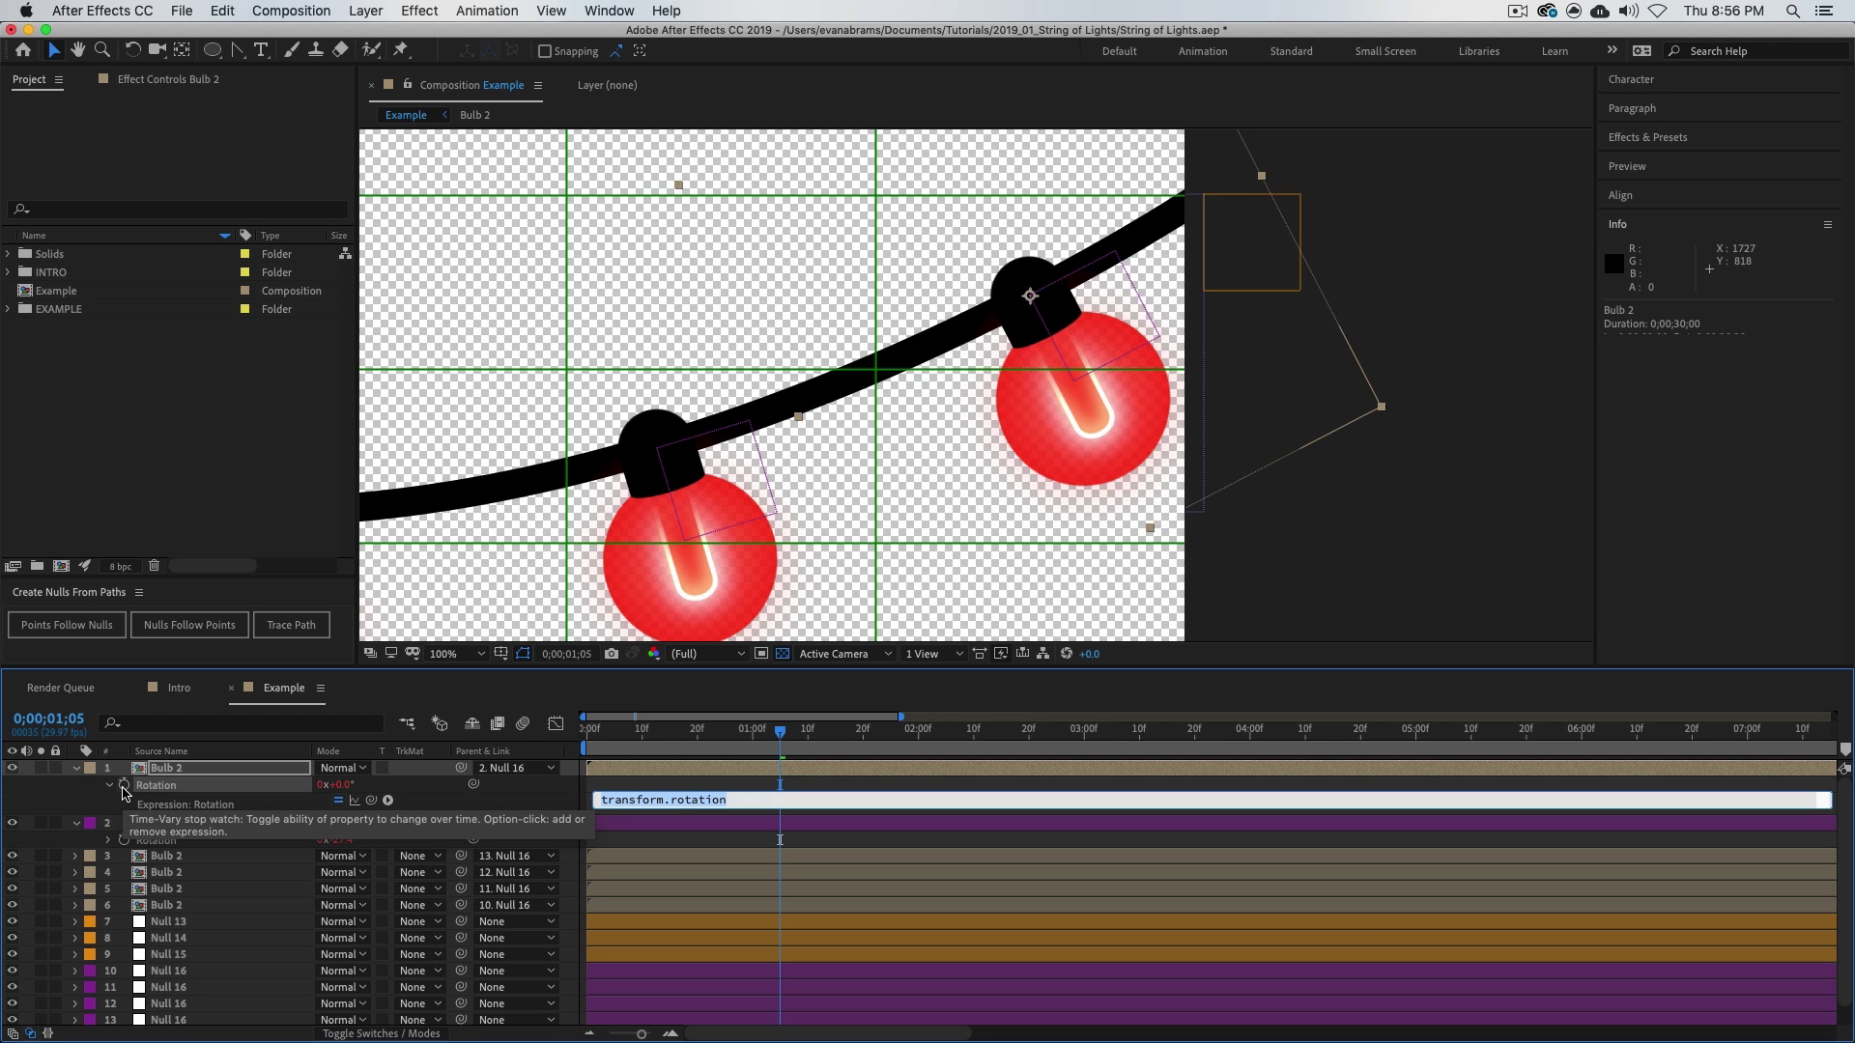
- Write the expression r = Null 16's rotation; r*-1, and apply it to the bulb
text(r=)
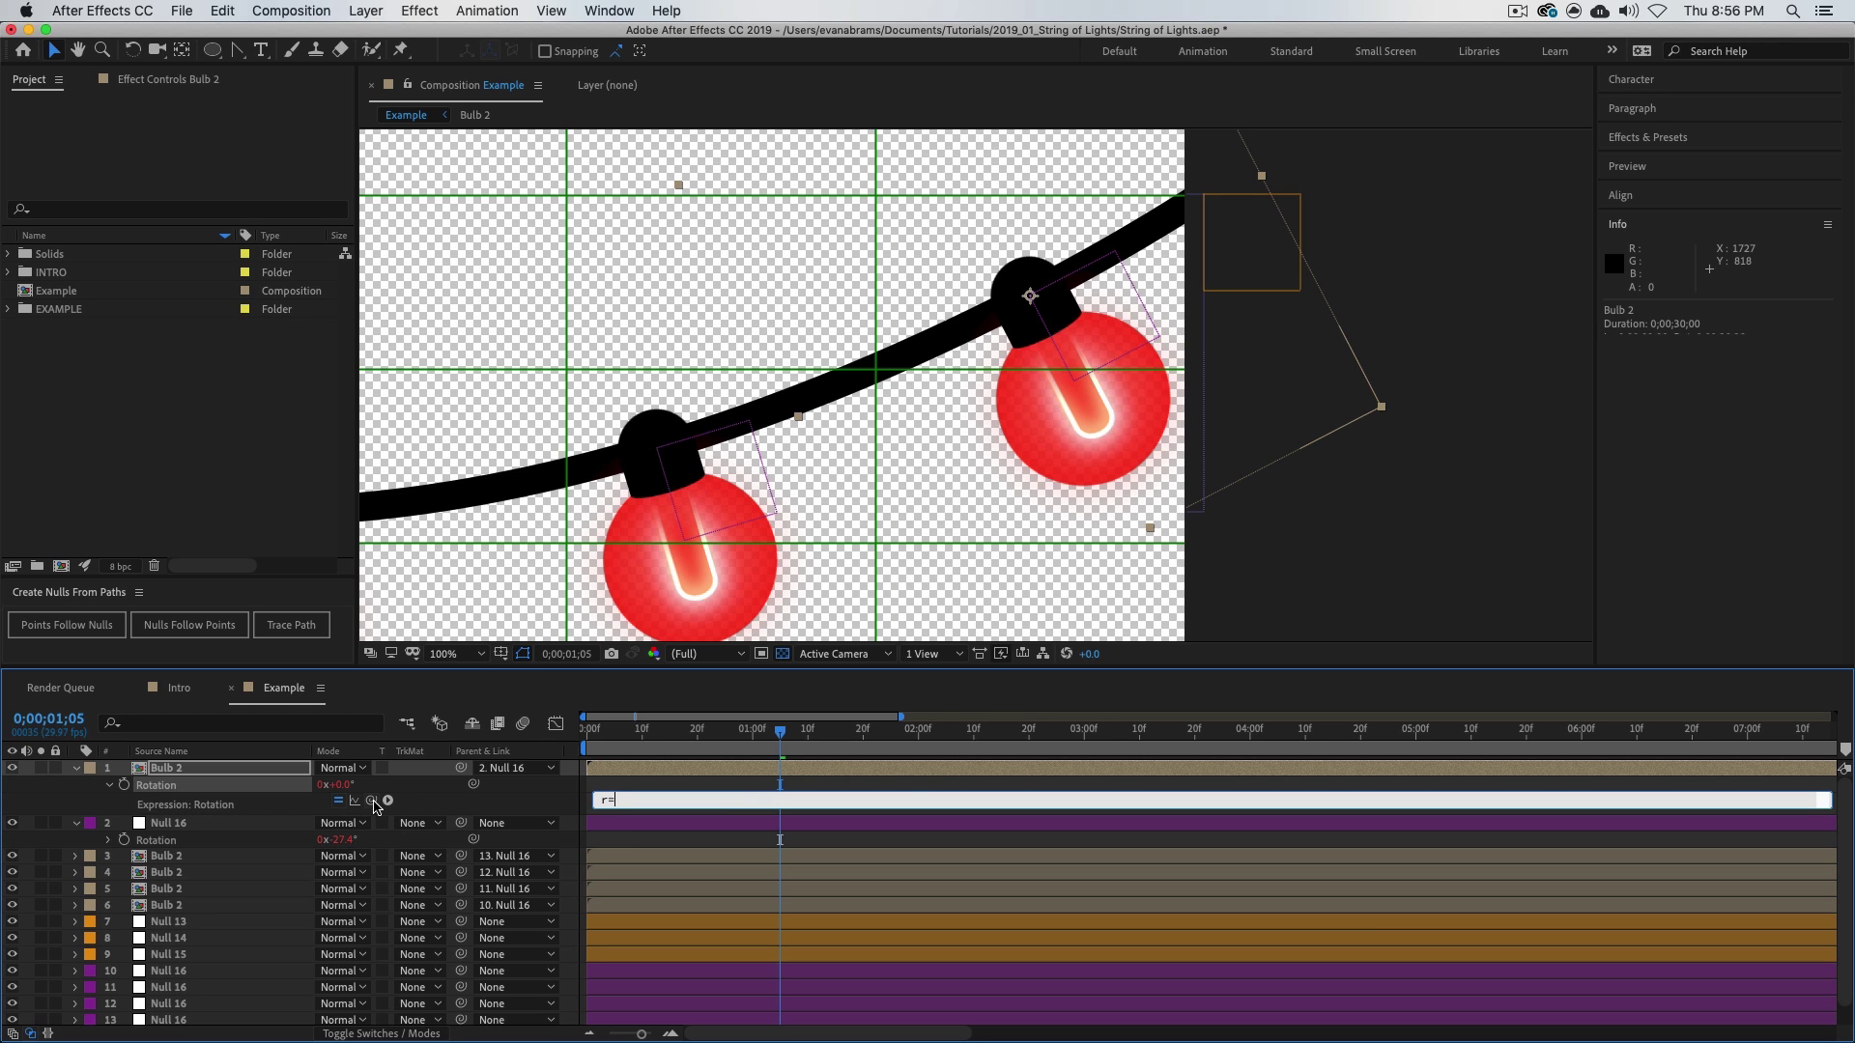
drag(371, 800, 301, 846)
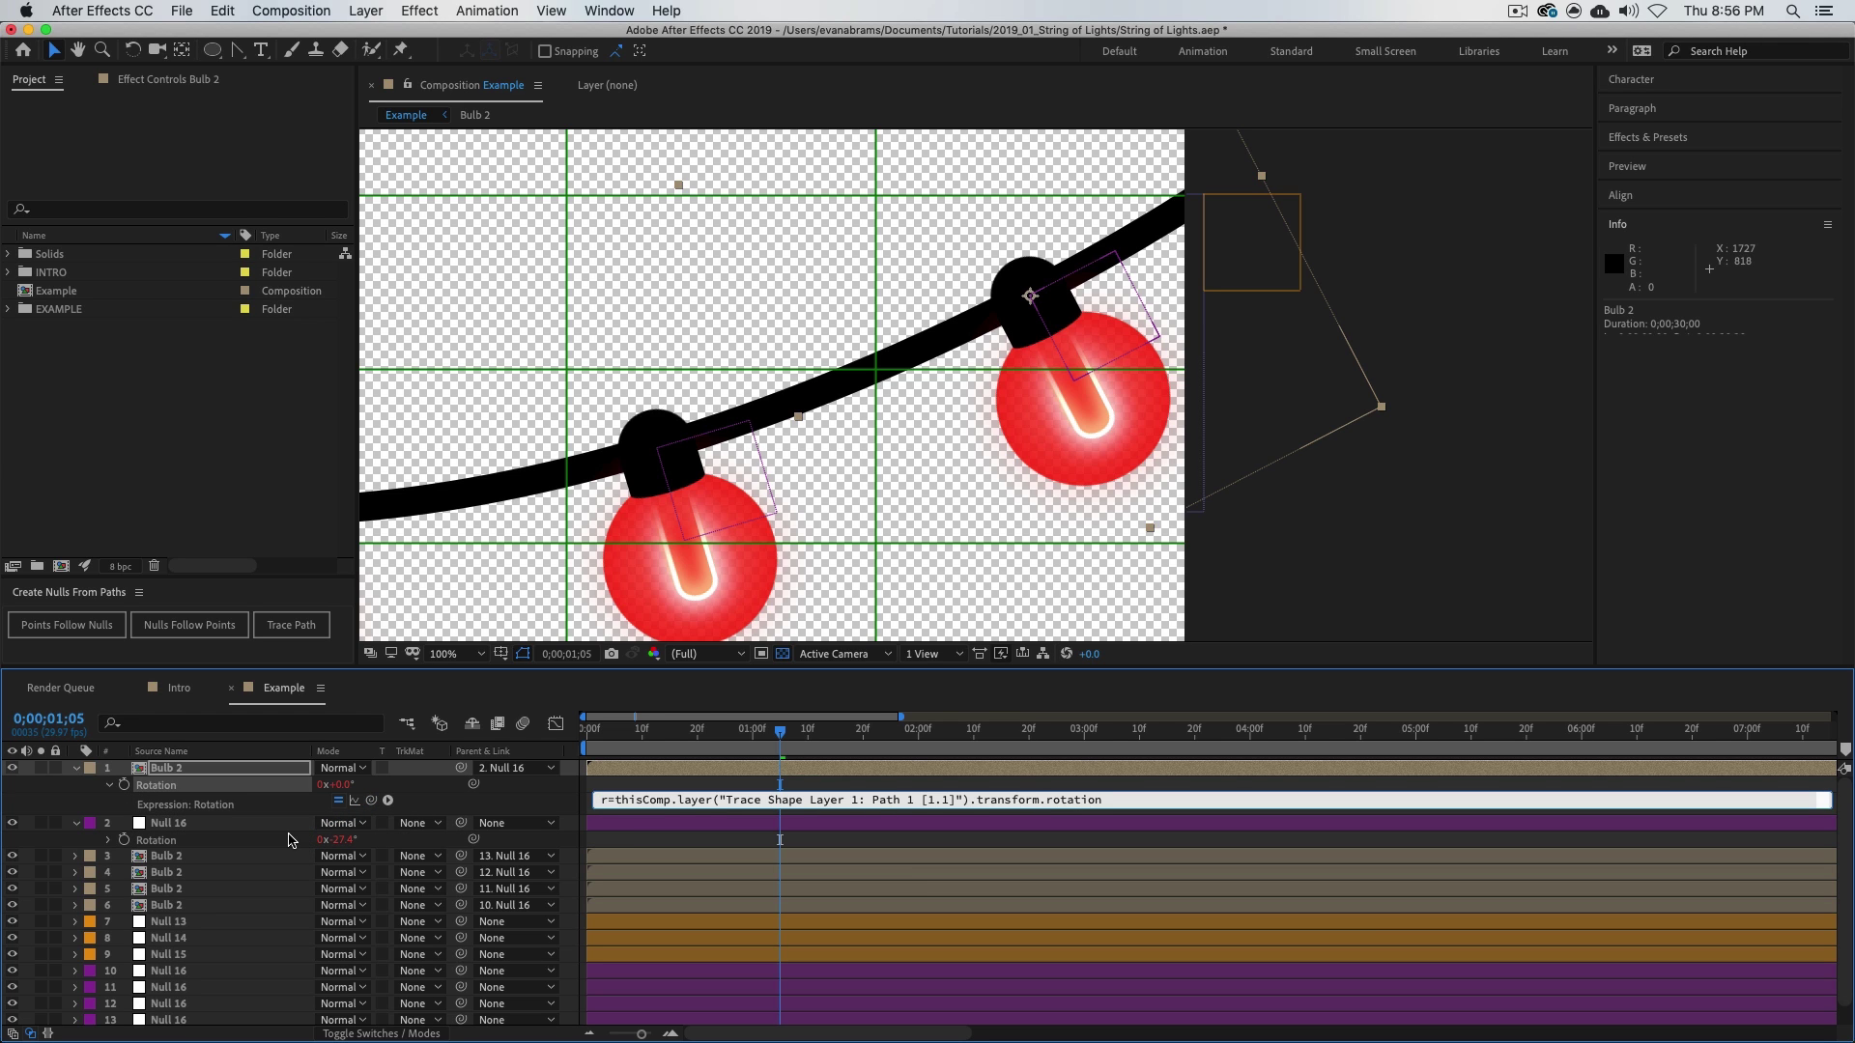
text(;)
key(Return)
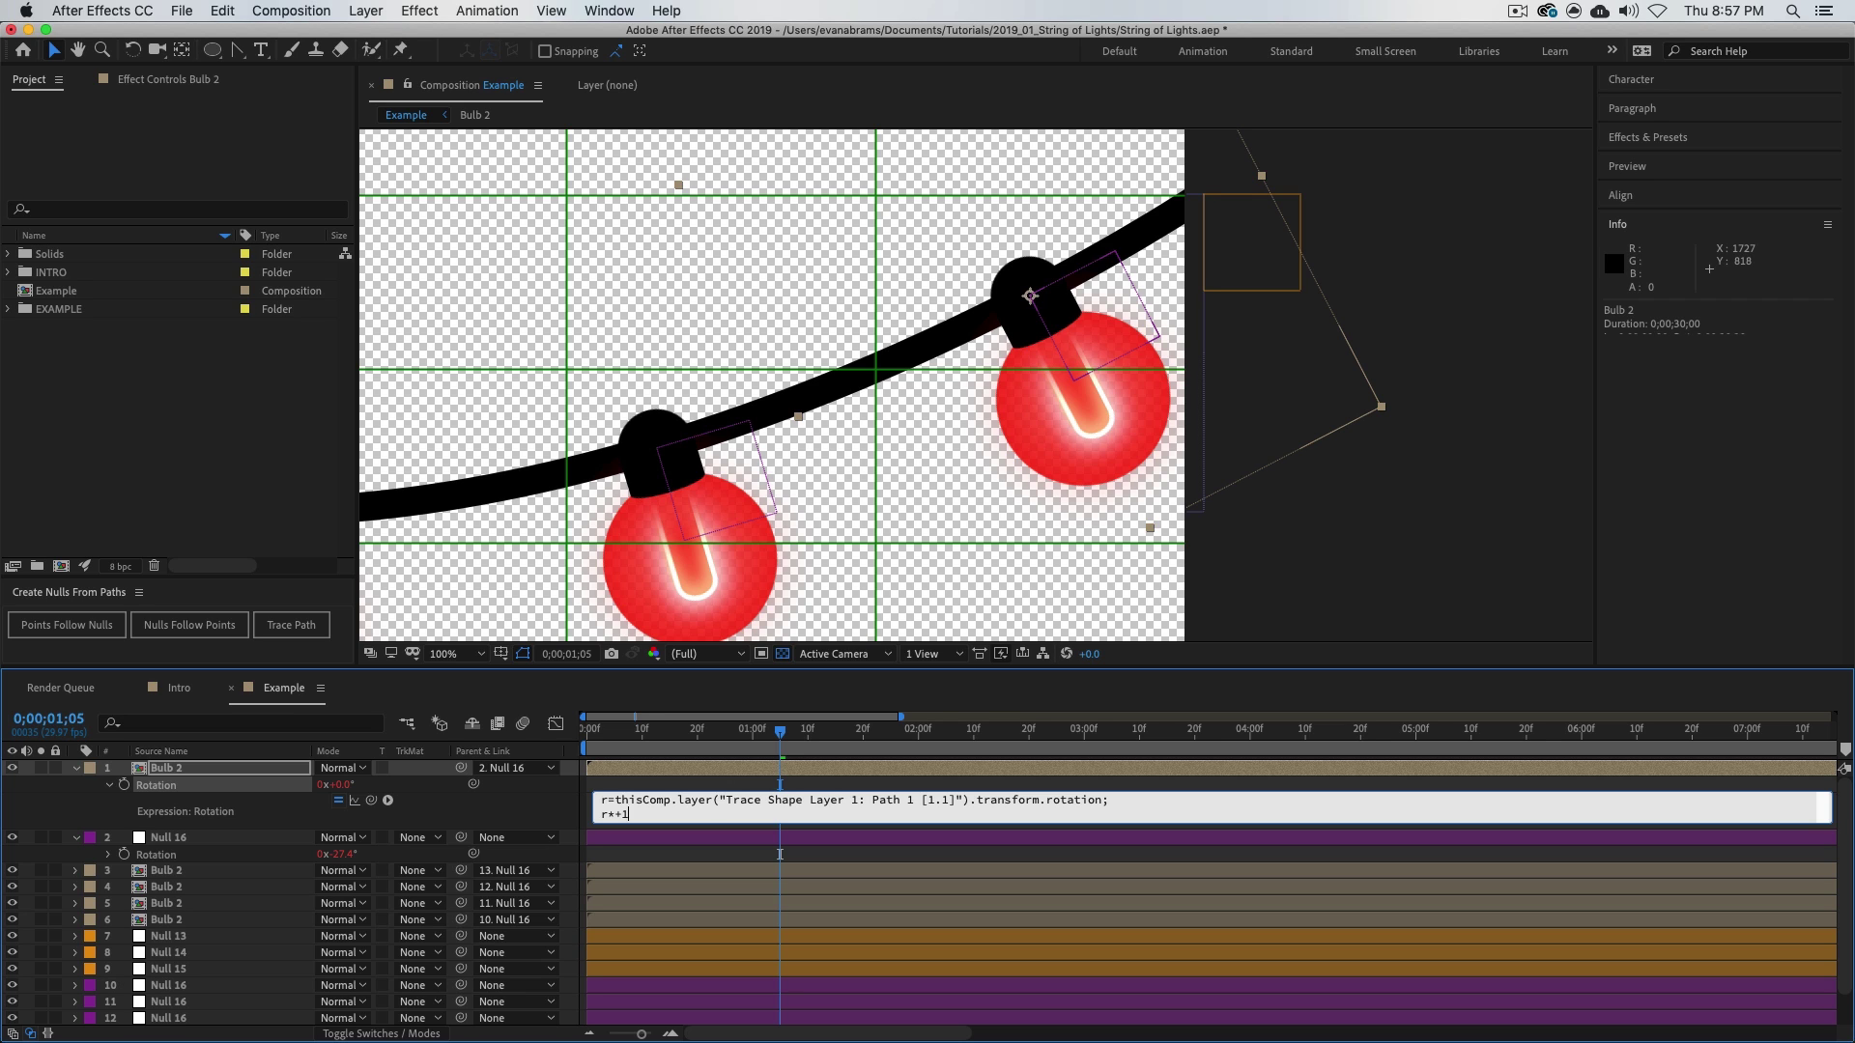
click(779, 854)
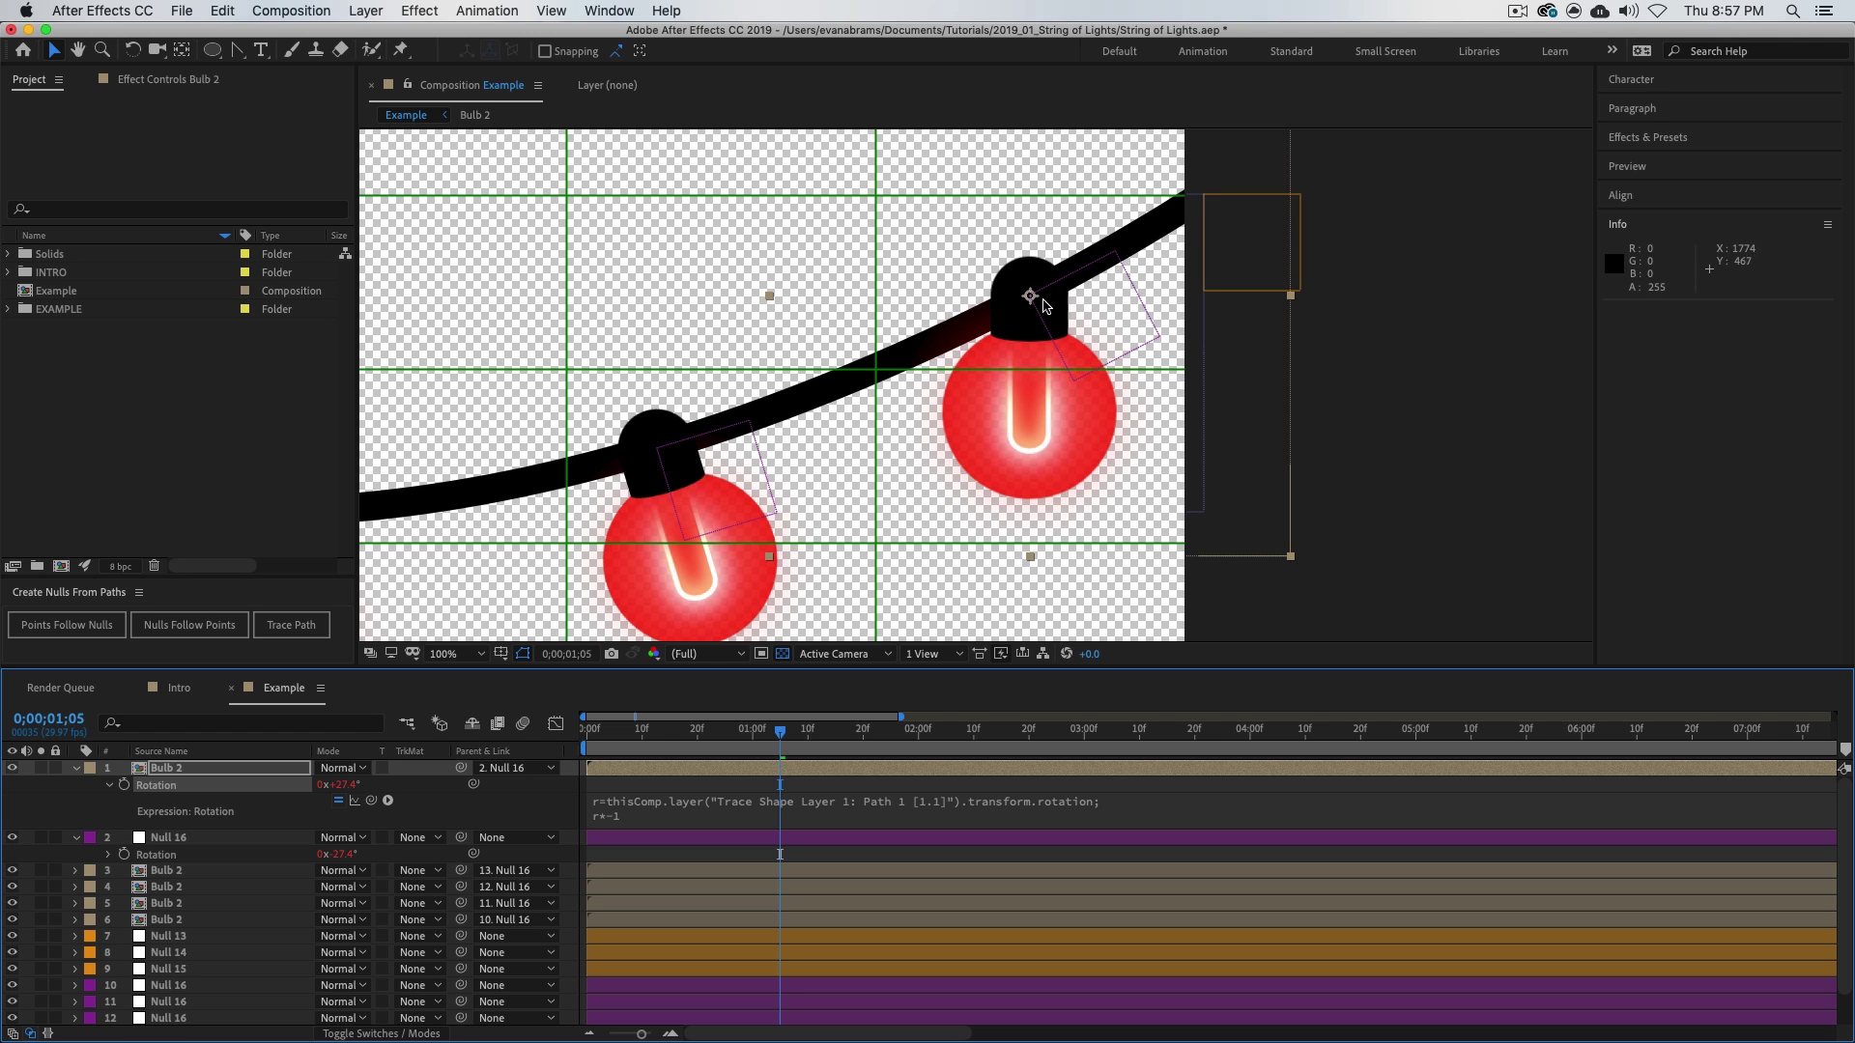
- Zoom the view to 50% and scrub to check the bulb hangs straight
key(comma)
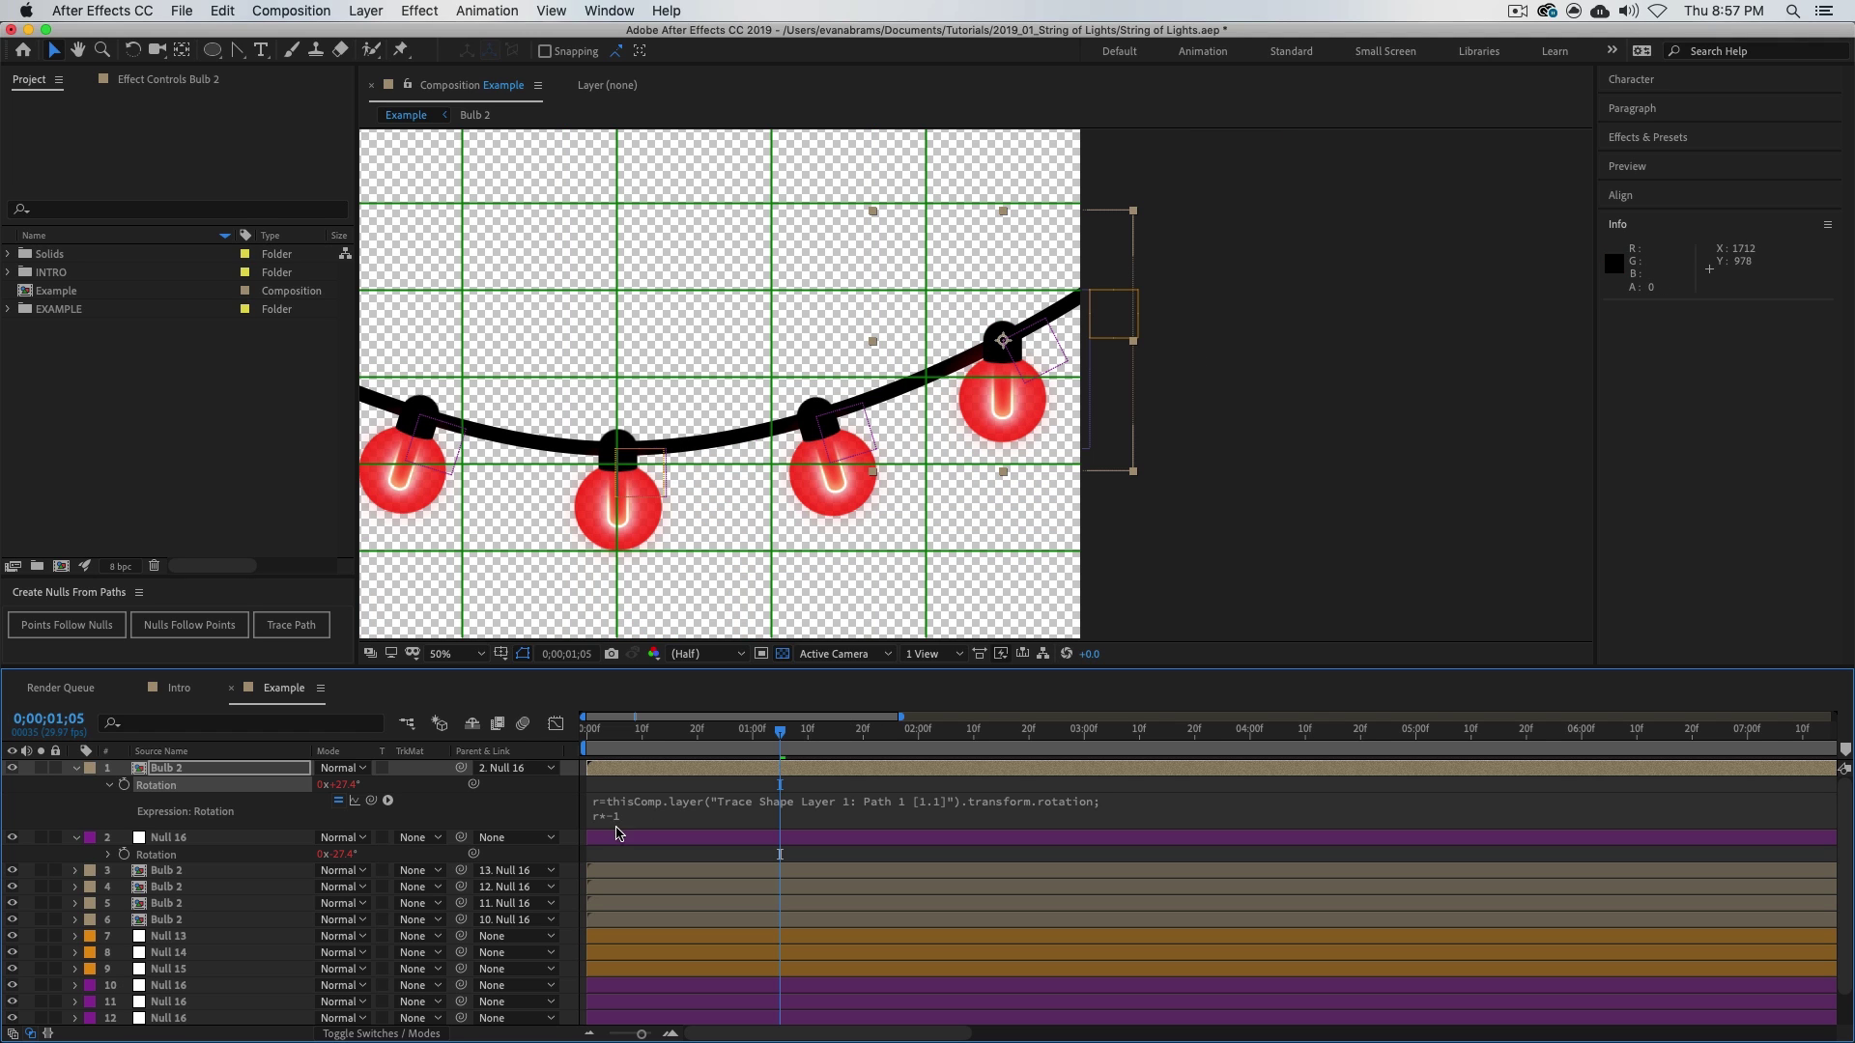
click(189, 856)
drag(739, 736, 852, 756)
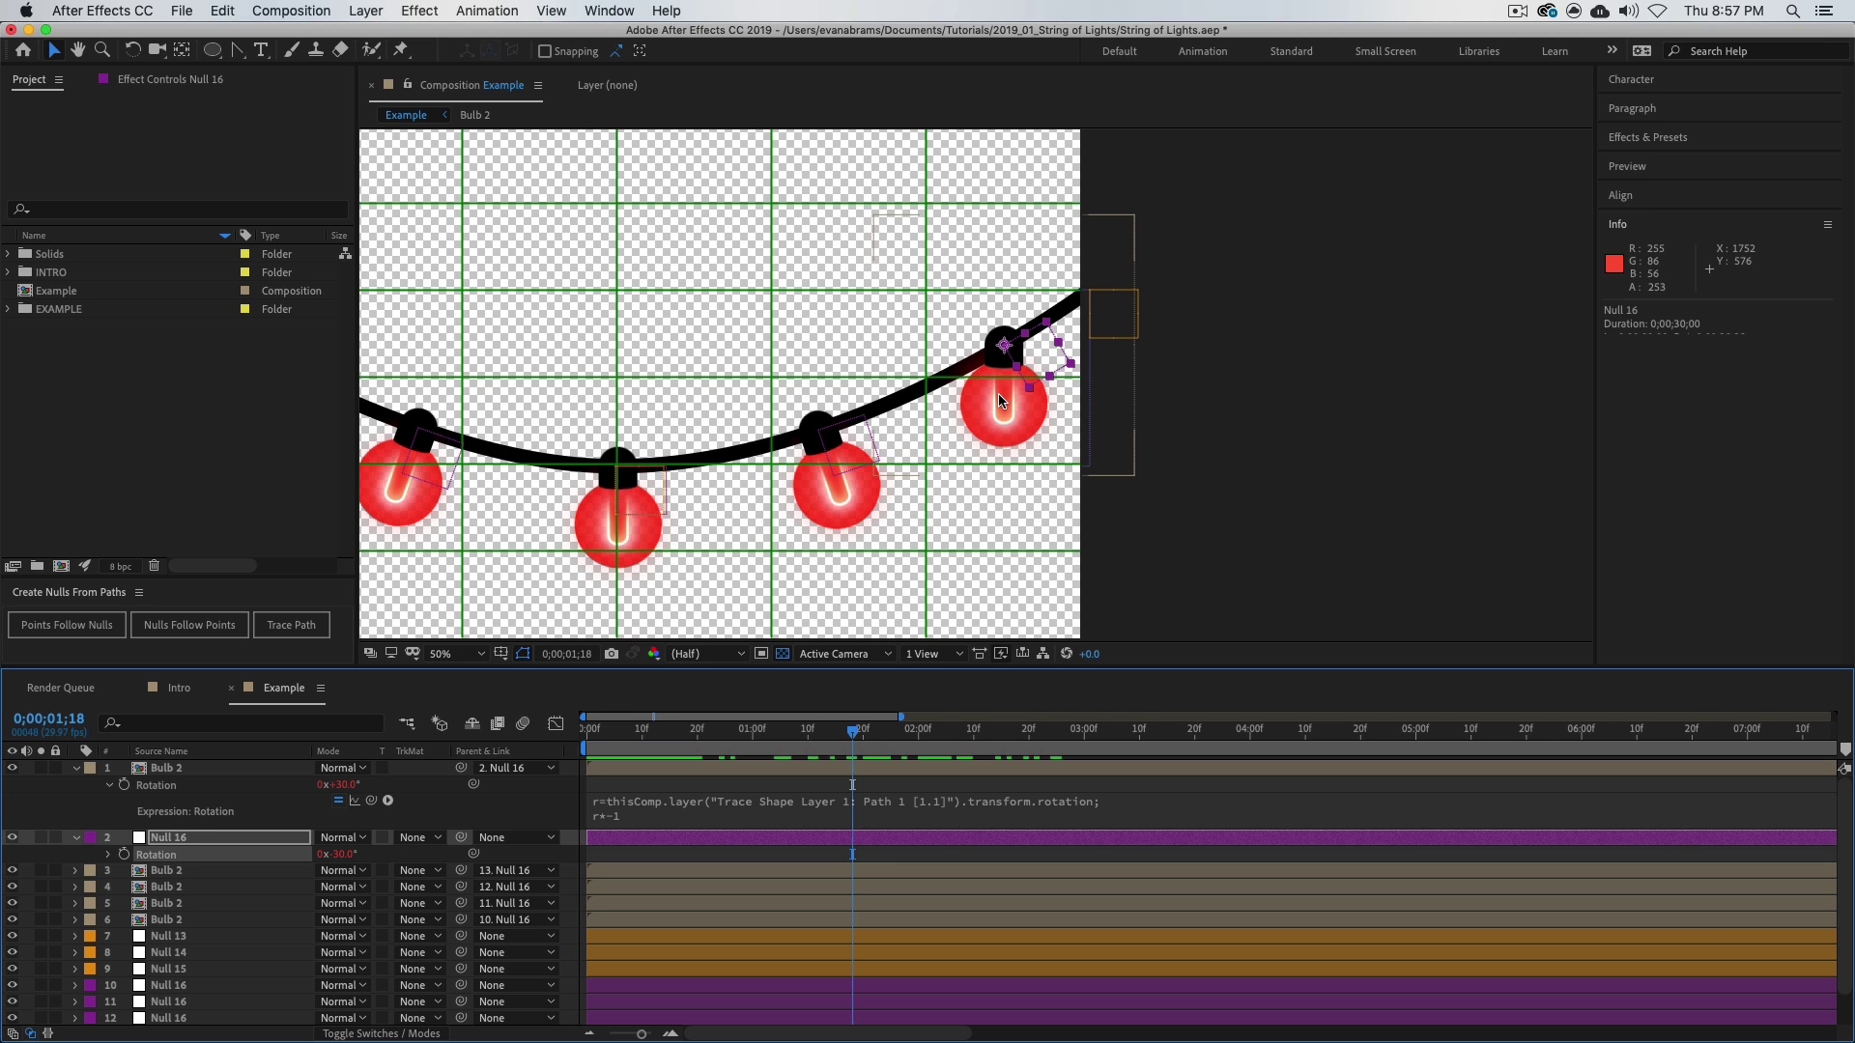
scroll(999, 393, up, 2)
scroll(999, 392, down, 2)
- Append .valueAtTime(time-.1) to the null's rotation reference in the bulb's expression and apply it
click(1077, 800)
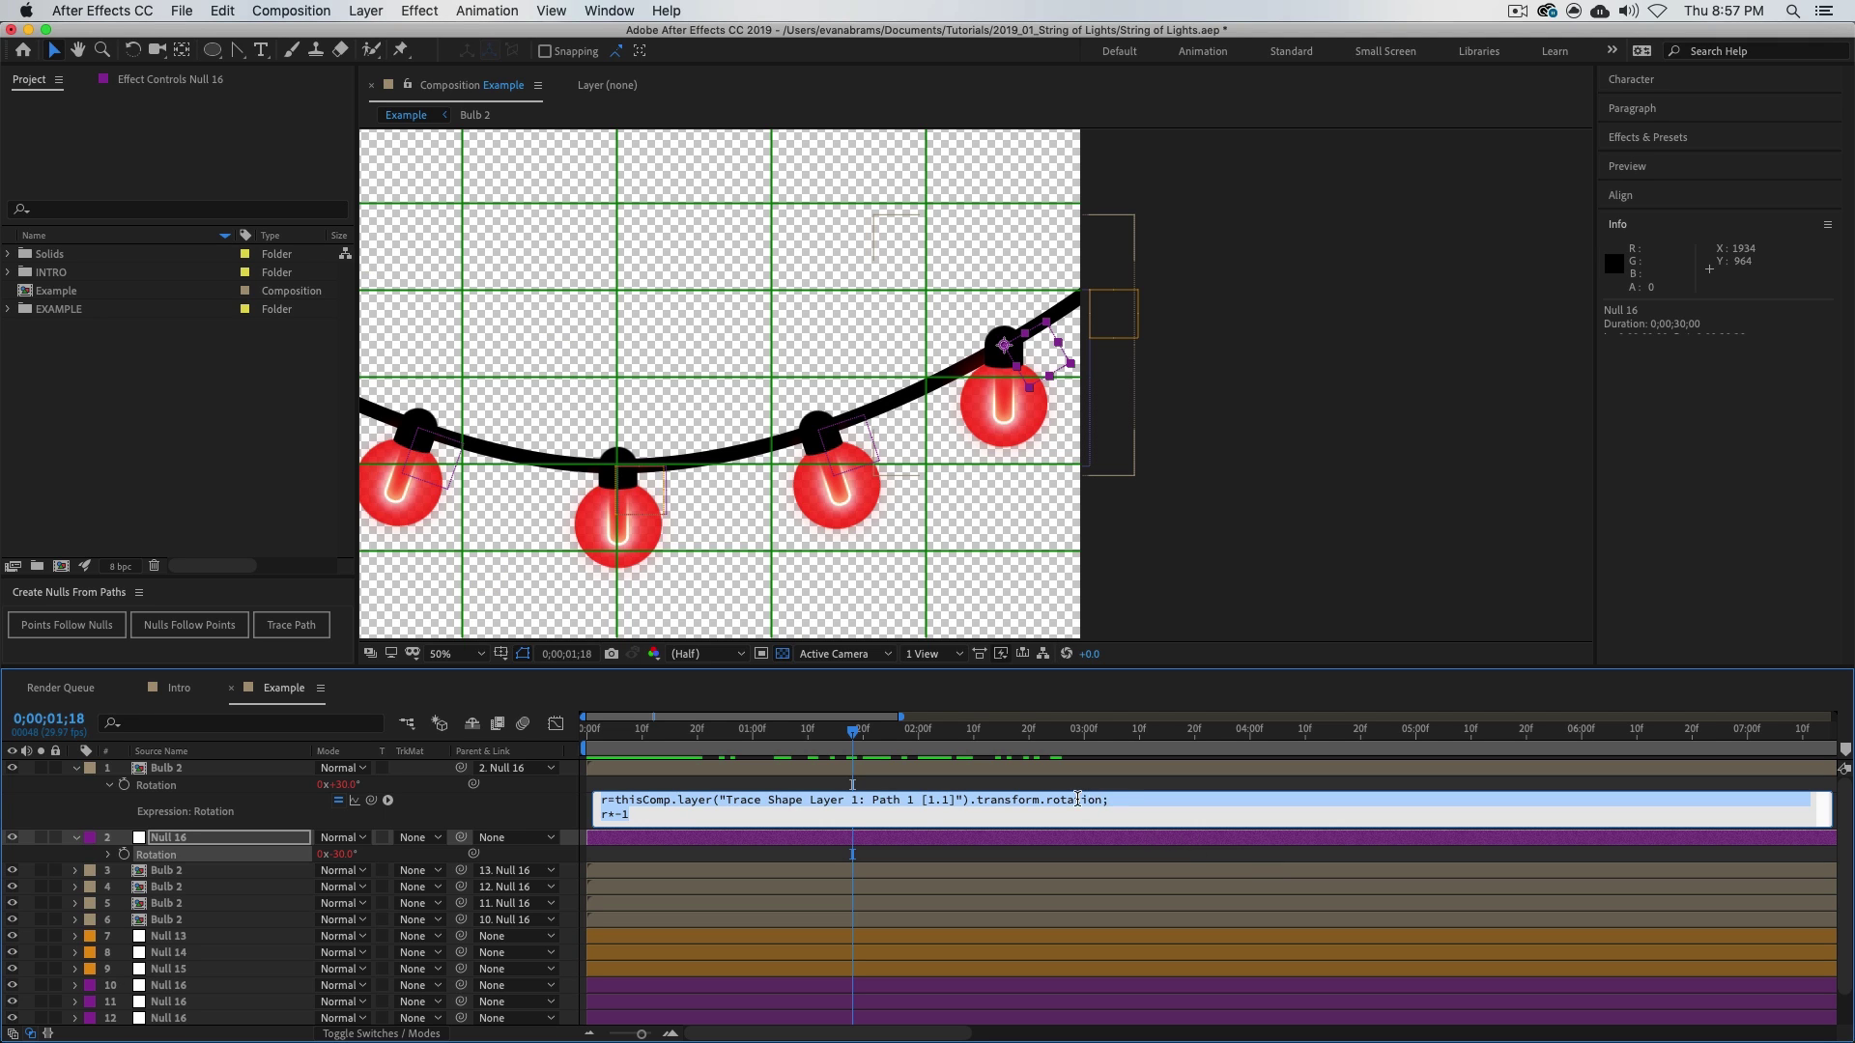
click(1106, 800)
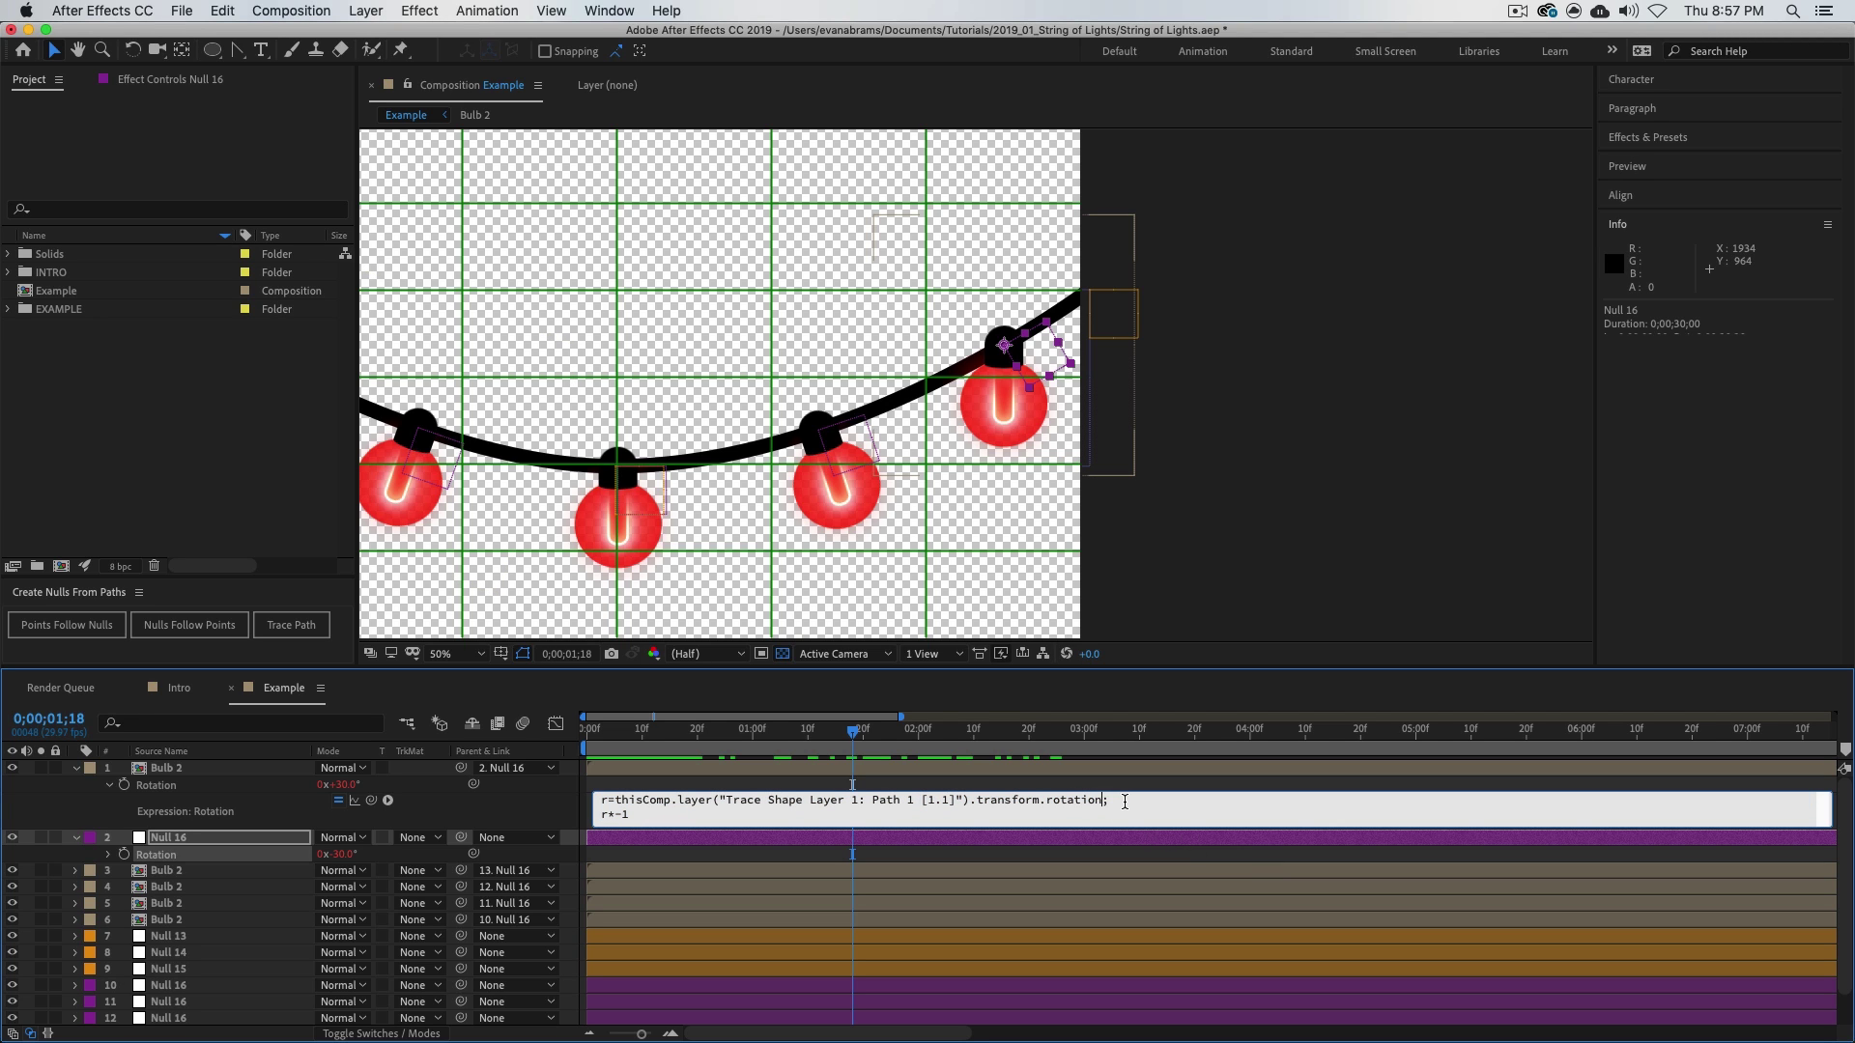
double_click(628, 800)
double_click(634, 800)
drag(633, 800, 801, 804)
key(Right)
drag(977, 799, 1104, 801)
click(1123, 795)
text(.)
text(valueAtTim)
text(e)
text(())
text(time)
text(-)
text(.1)
key(KP_Enter)
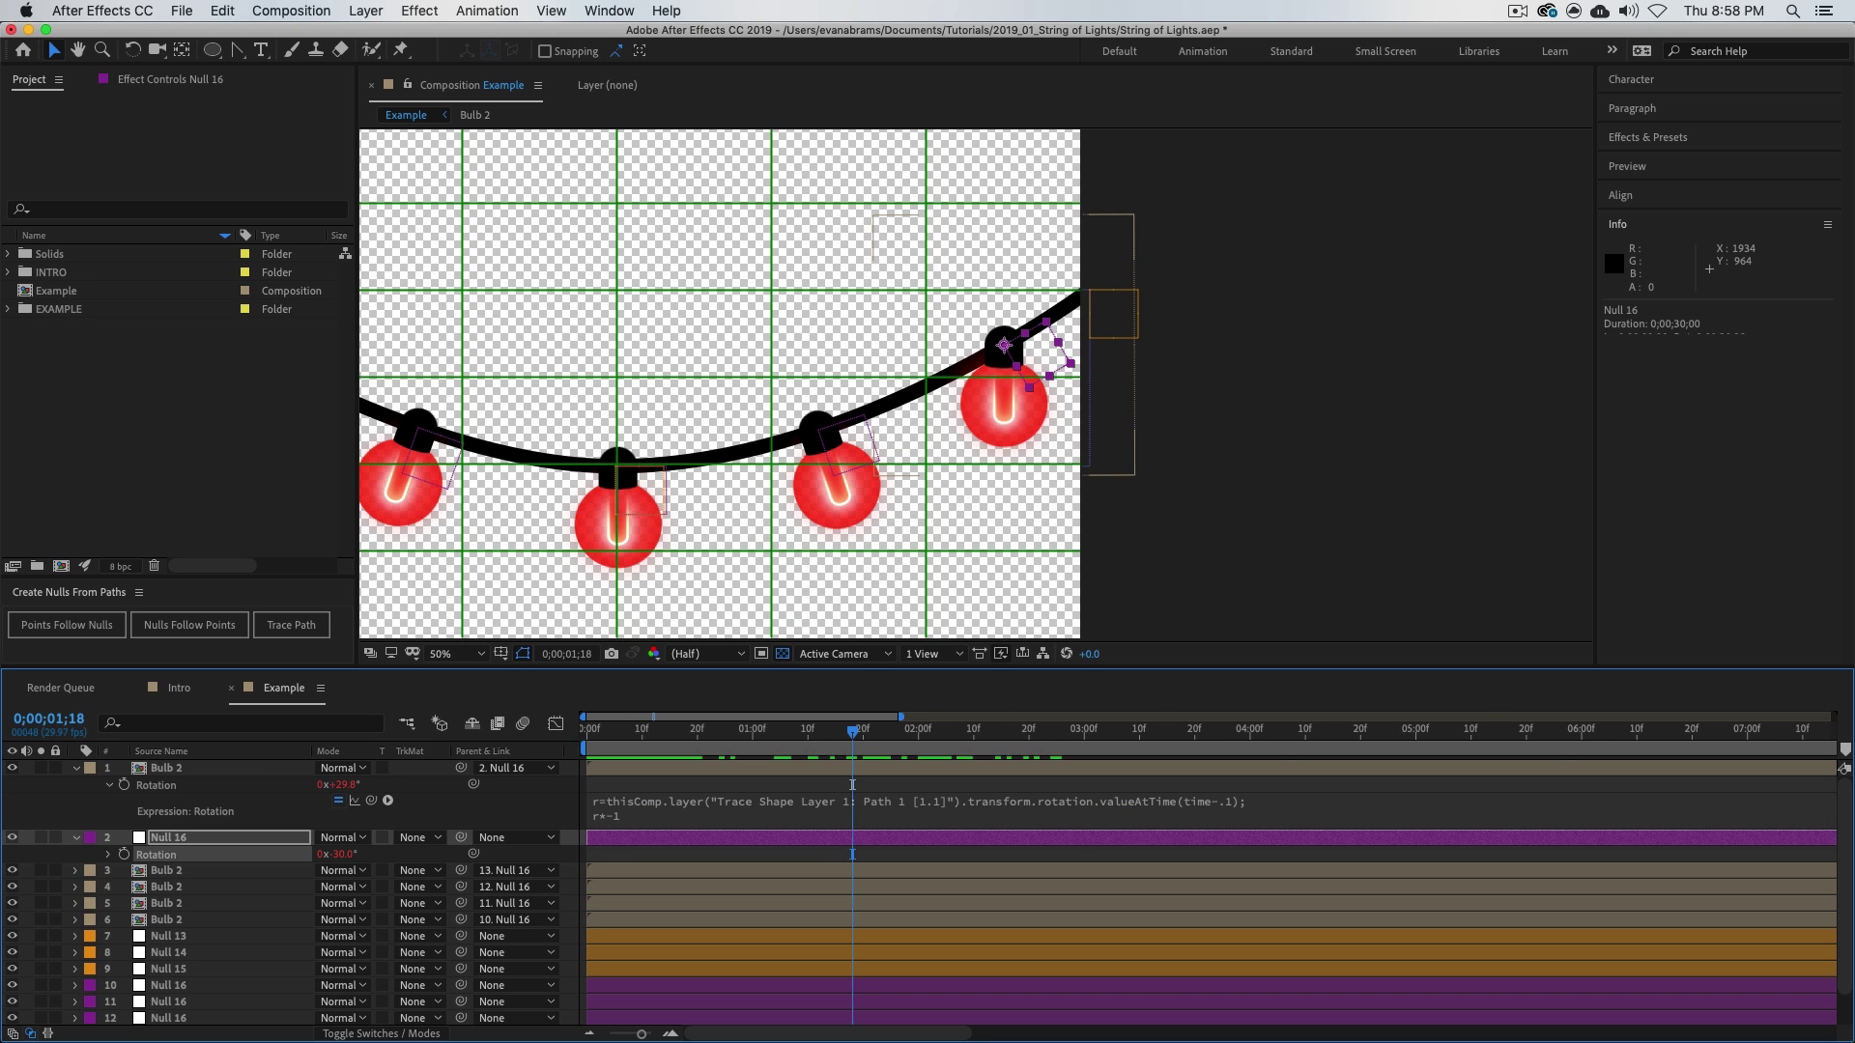
- Preview the lagged swing from the start and from 0;00;01;13, then select the rotation expression
click(595, 728)
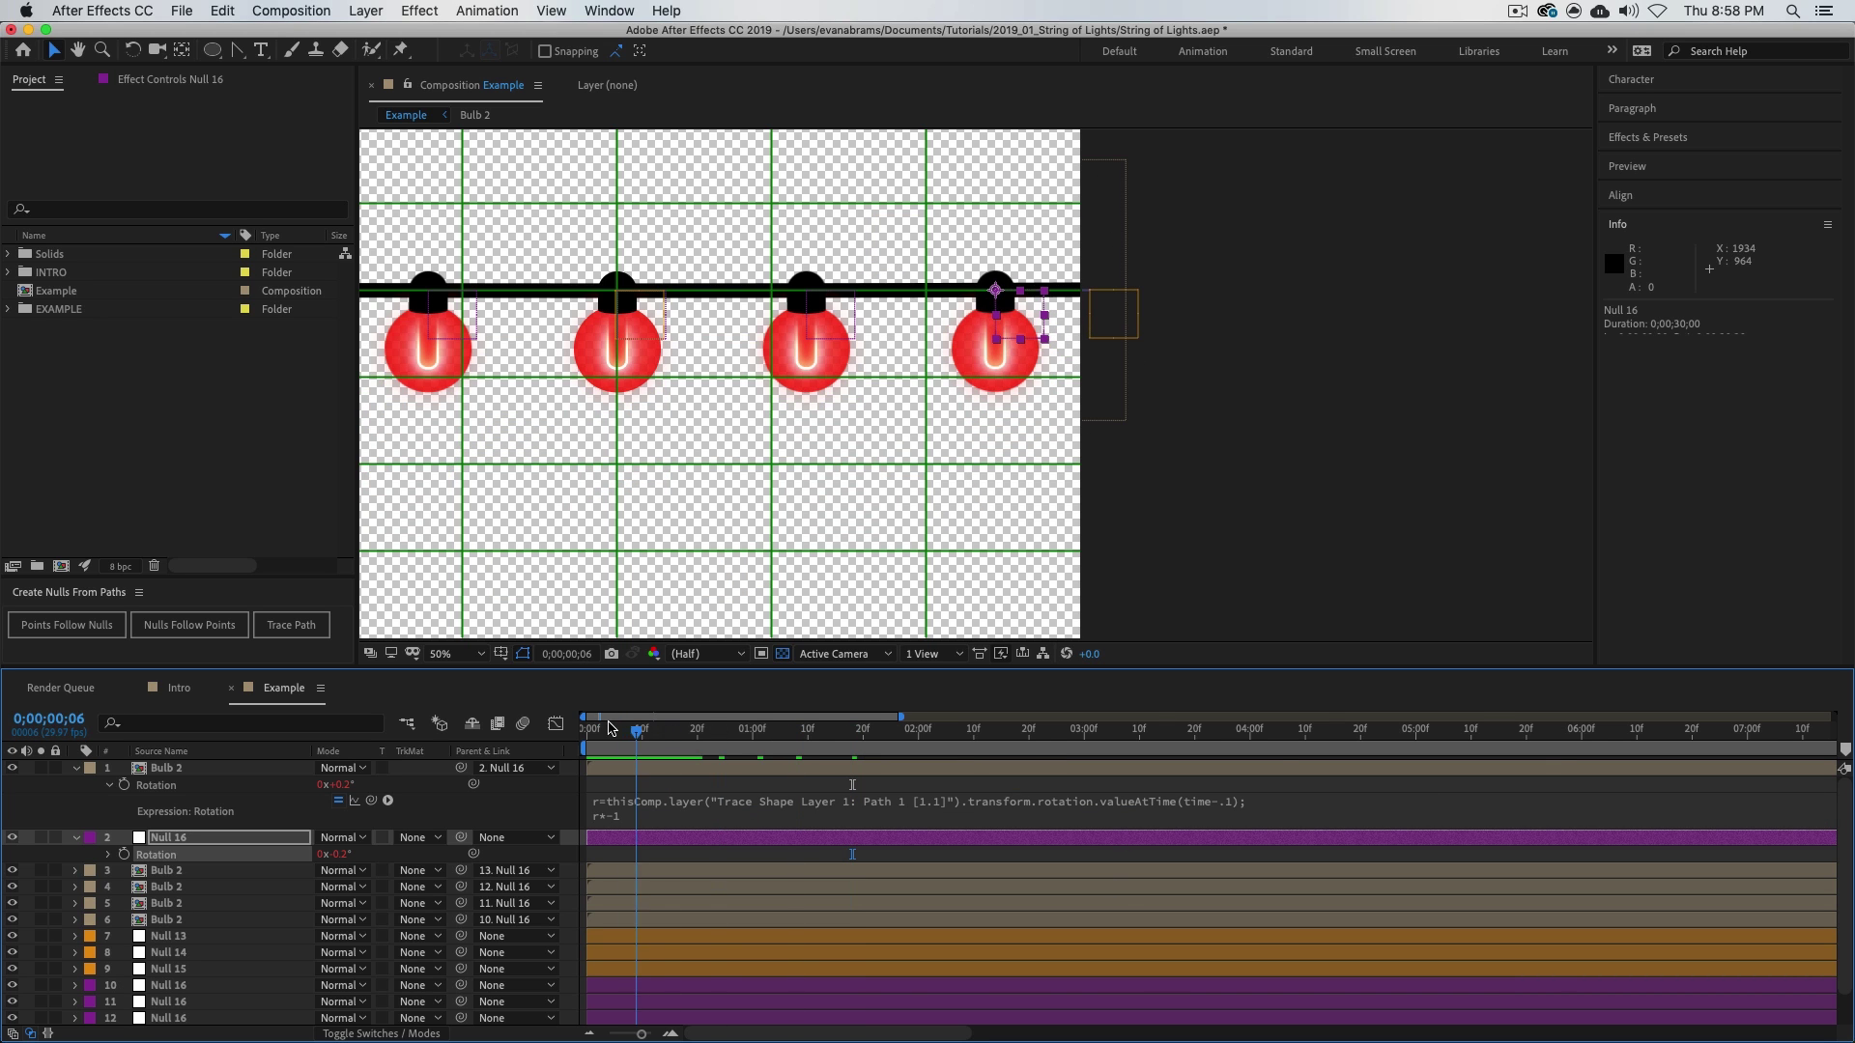
key(space)
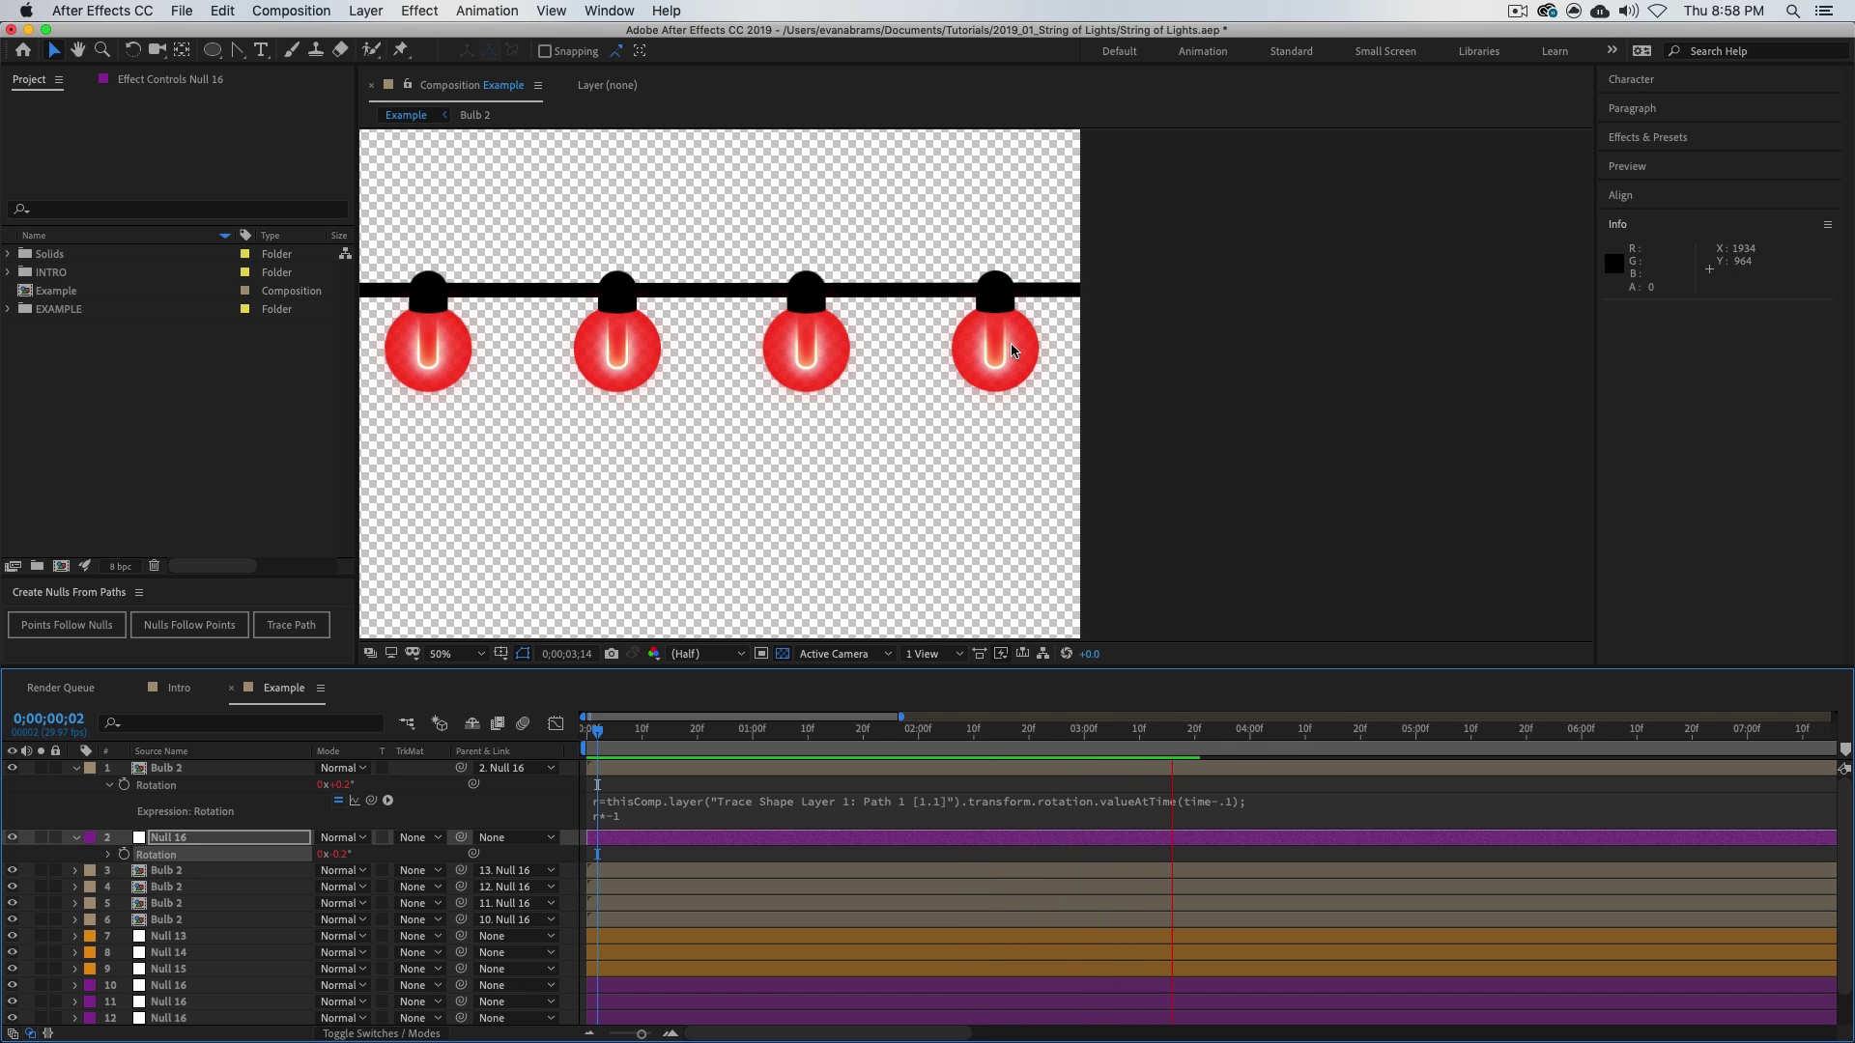
key(space)
click(827, 739)
click(824, 739)
key(space)
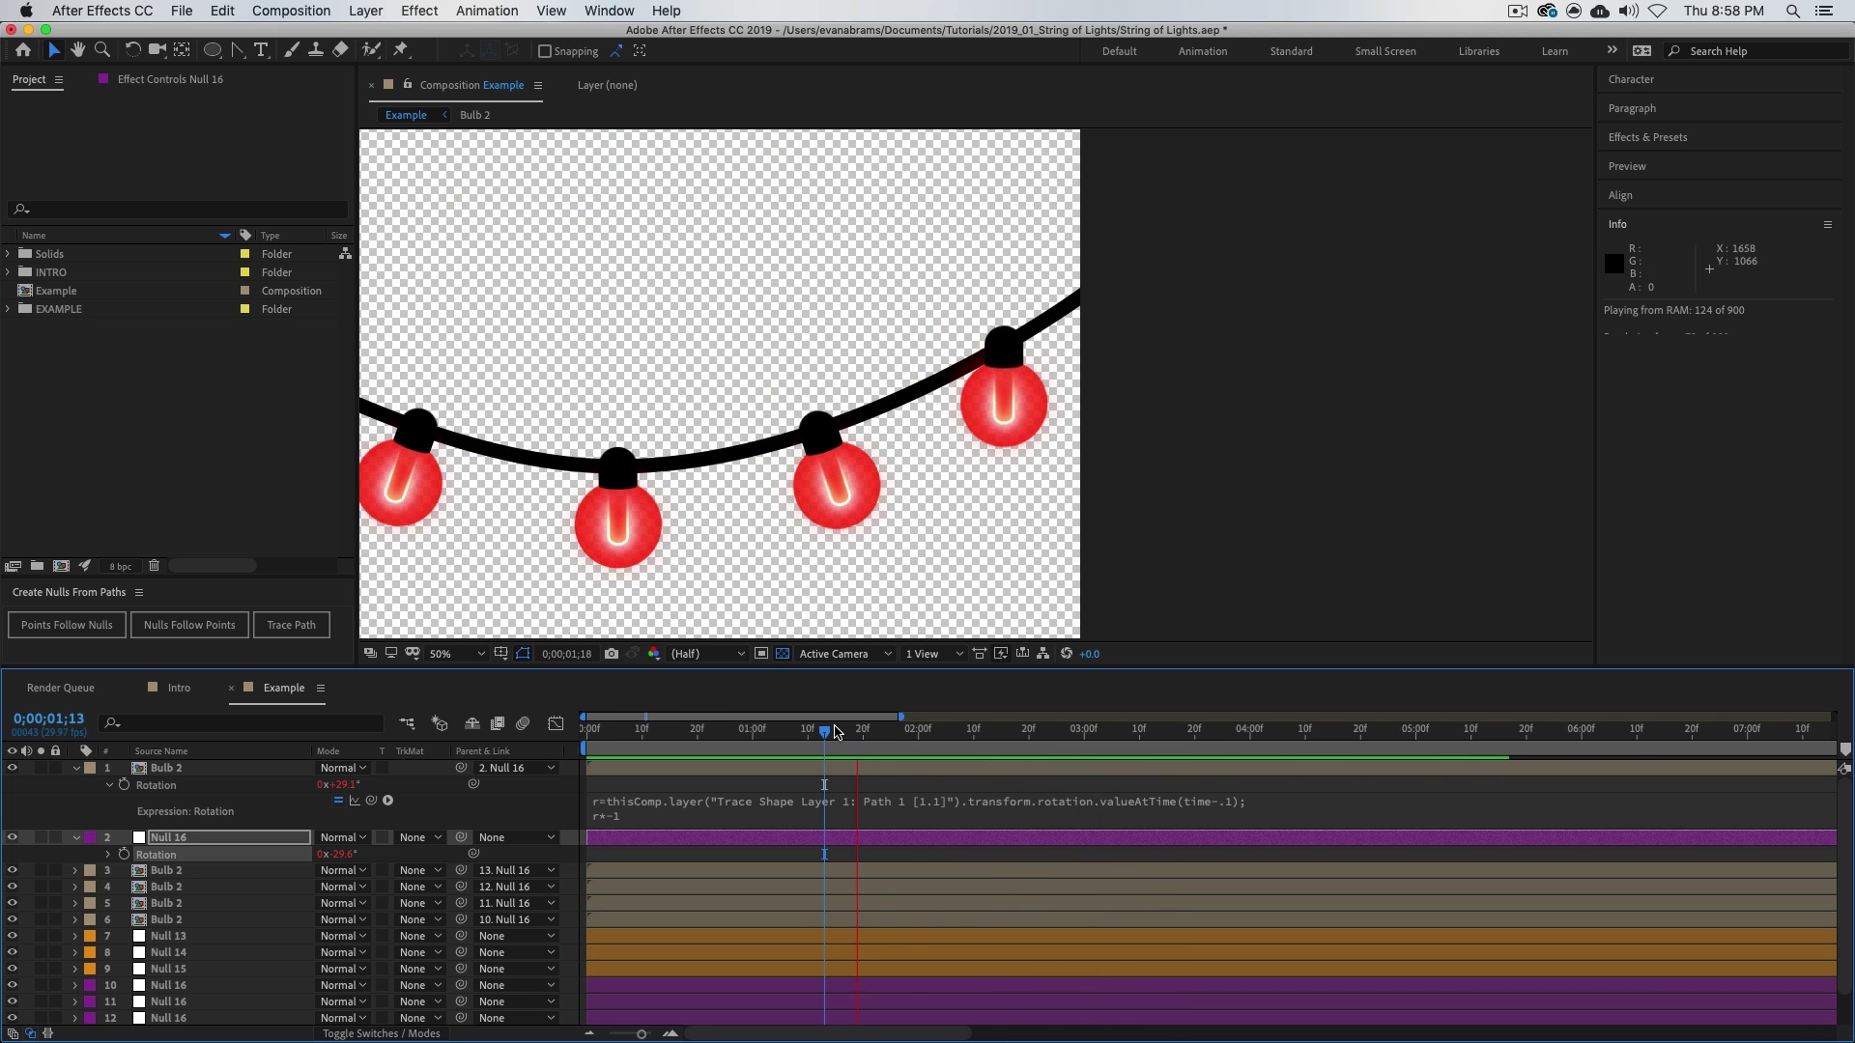
key(space)
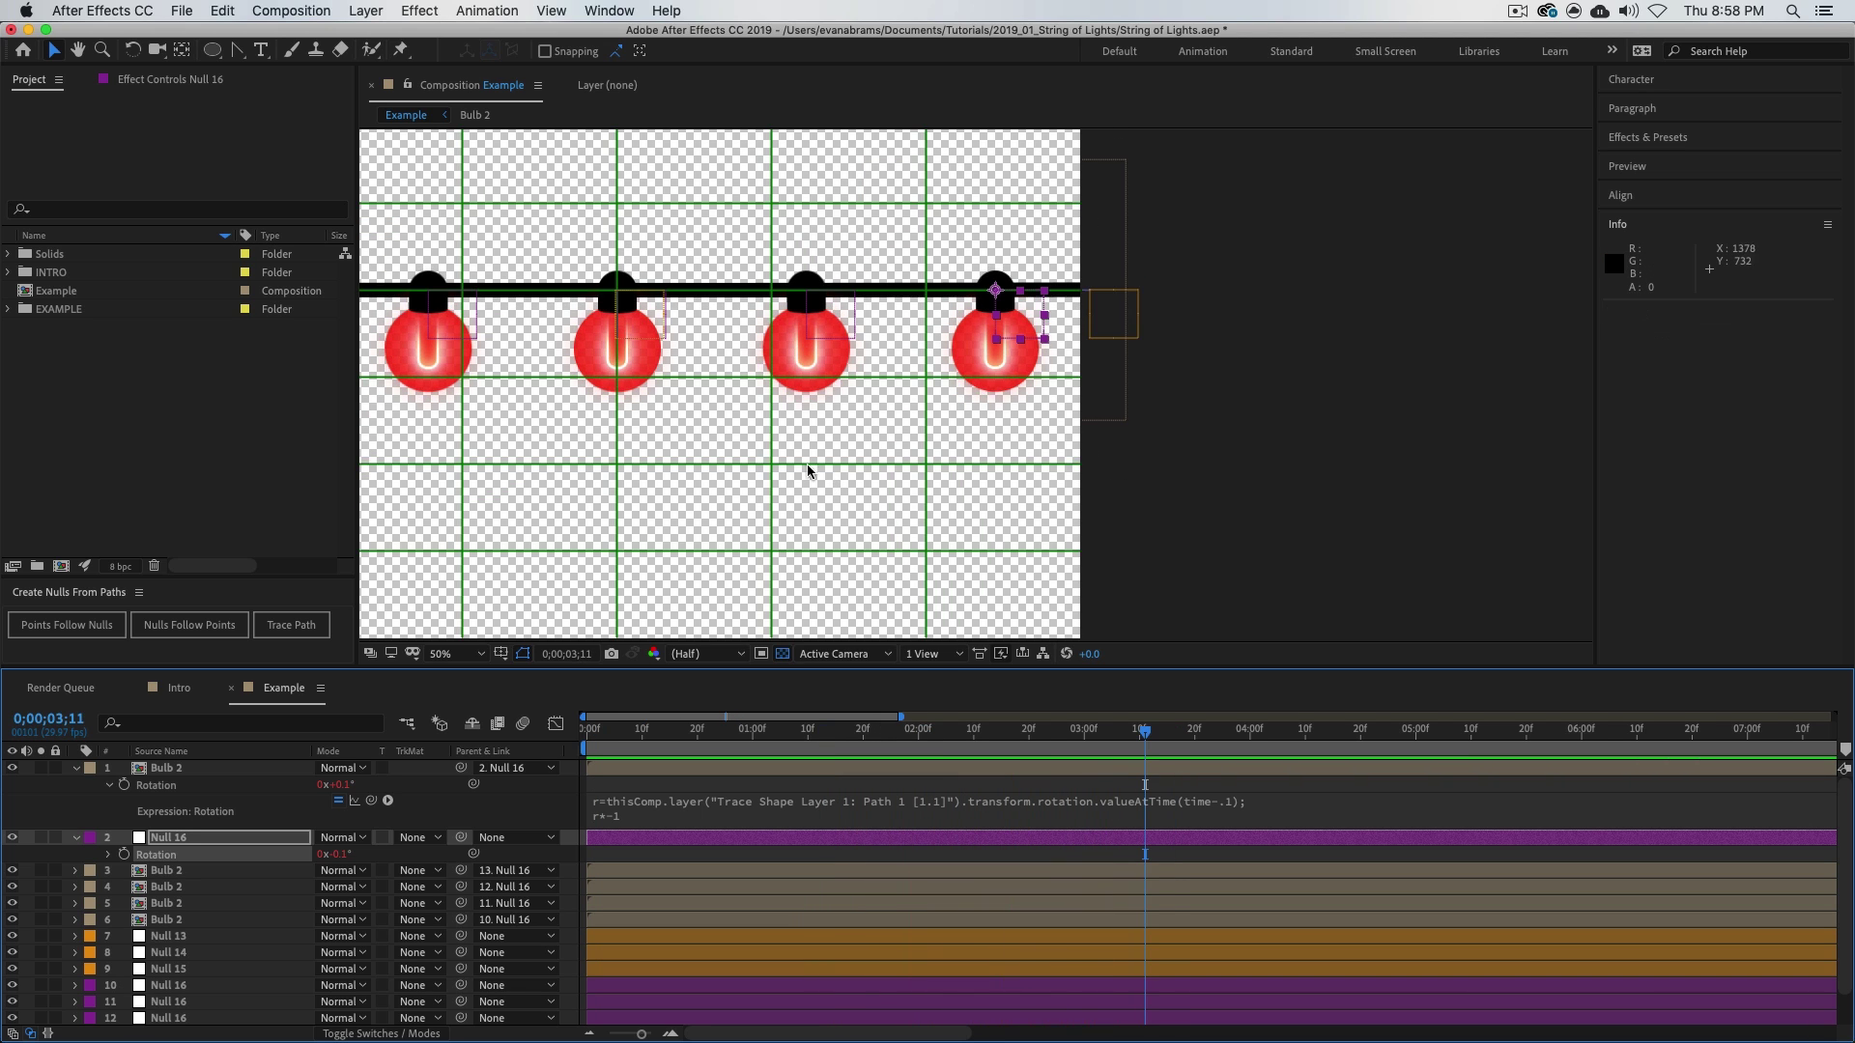
click(726, 817)
key(ctrl+c)
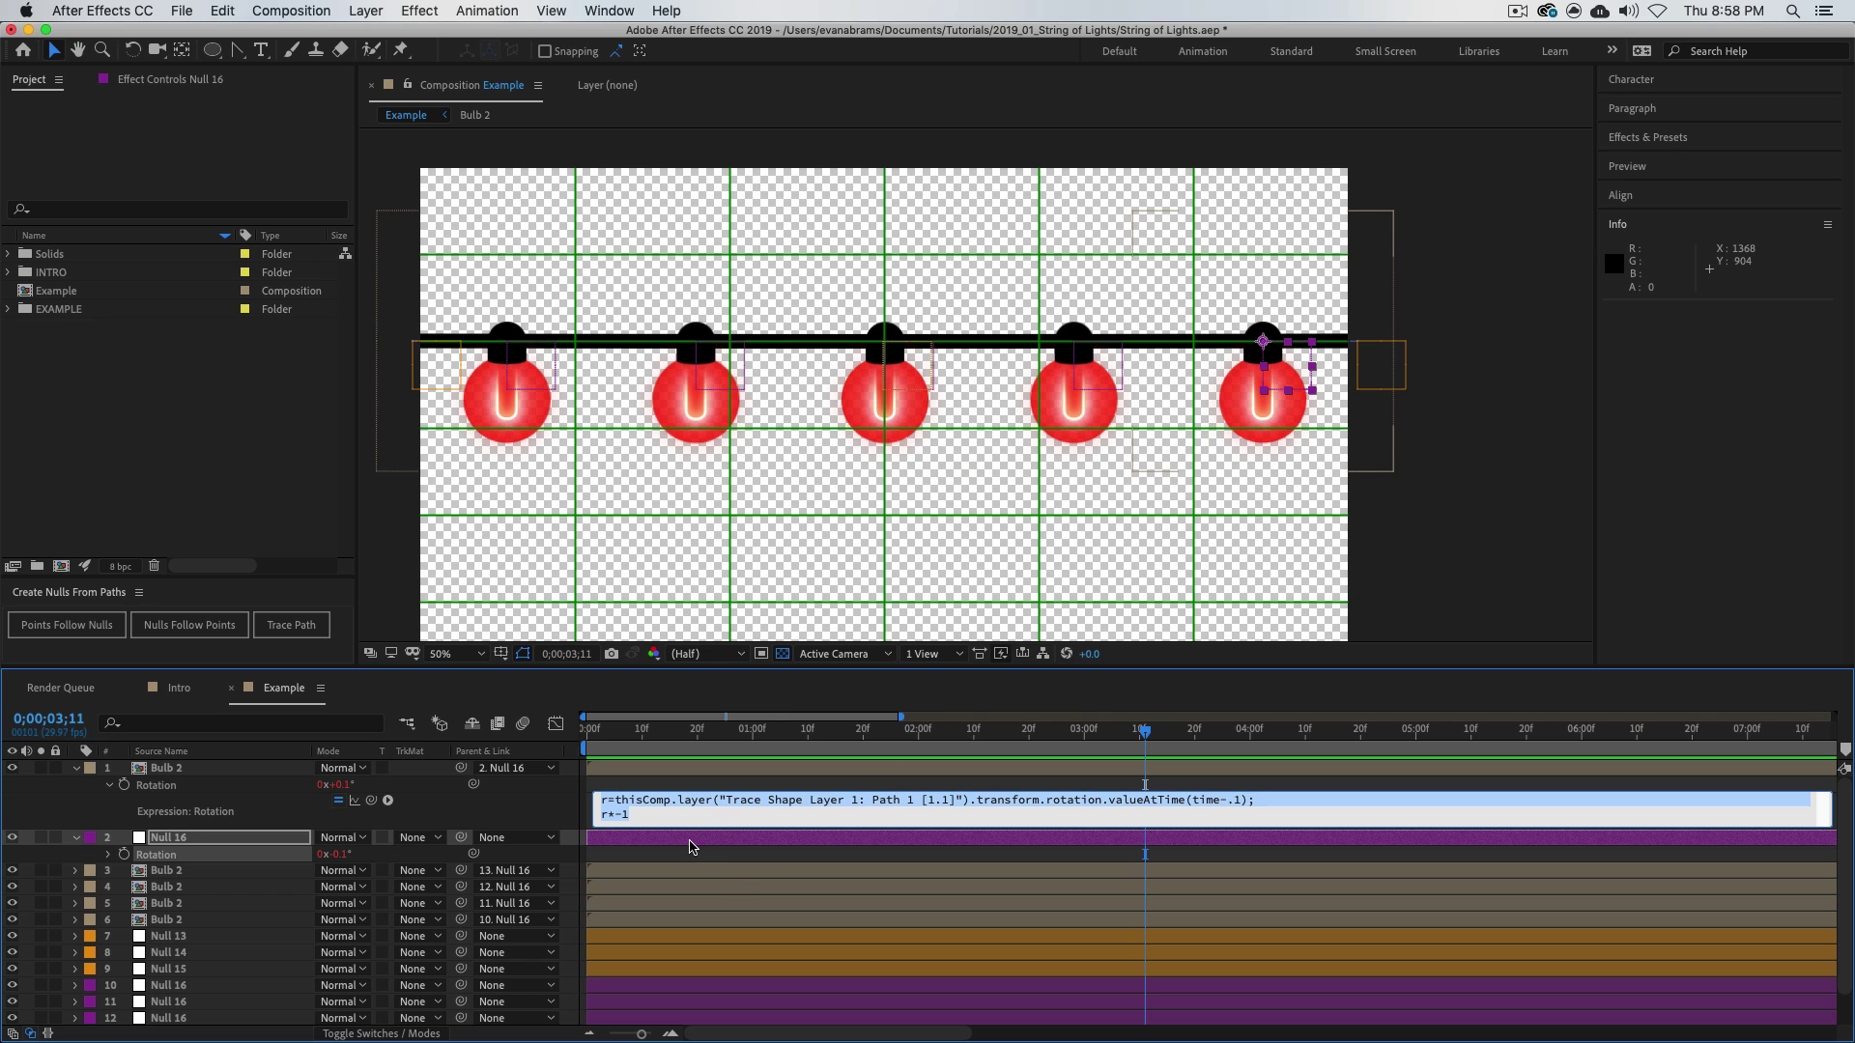
- Select the remaining Bulb 2 layers, reveal Rotation, and paste the lagged expression into the next two bulbs
click(652, 877)
shift+click(638, 920)
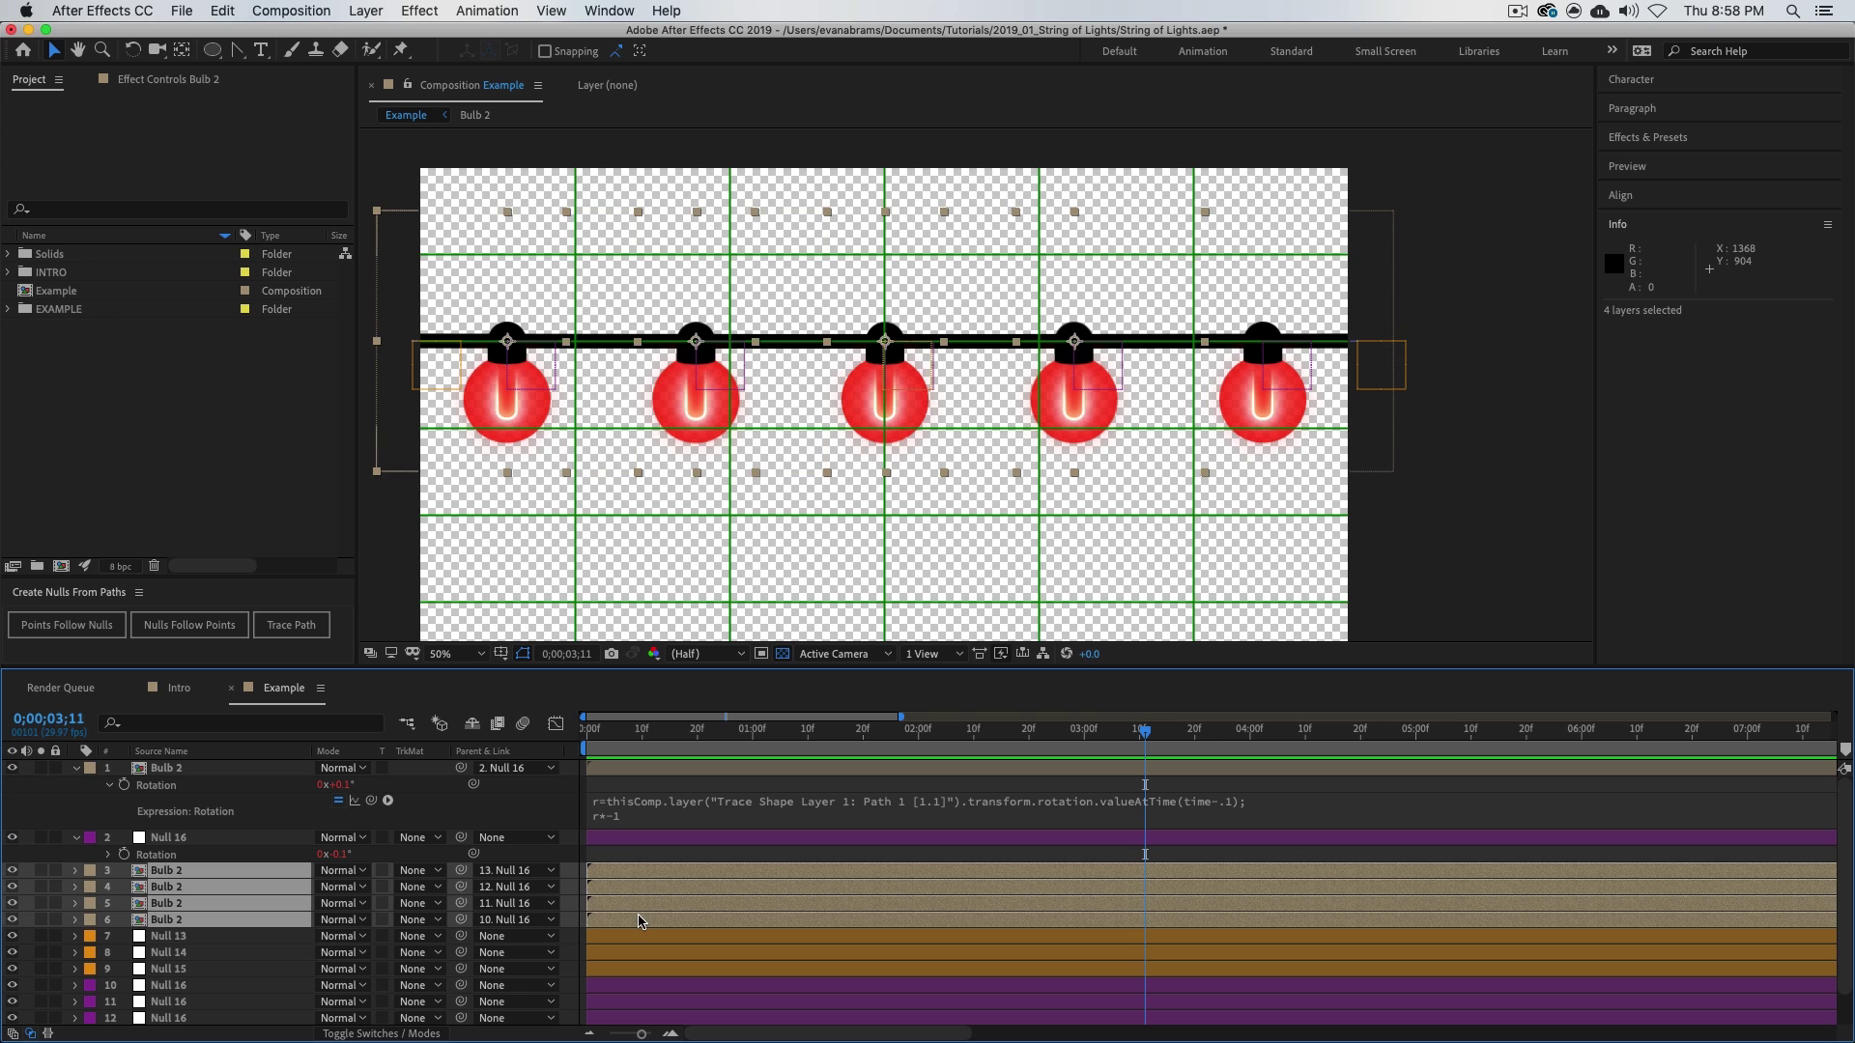
key(r)
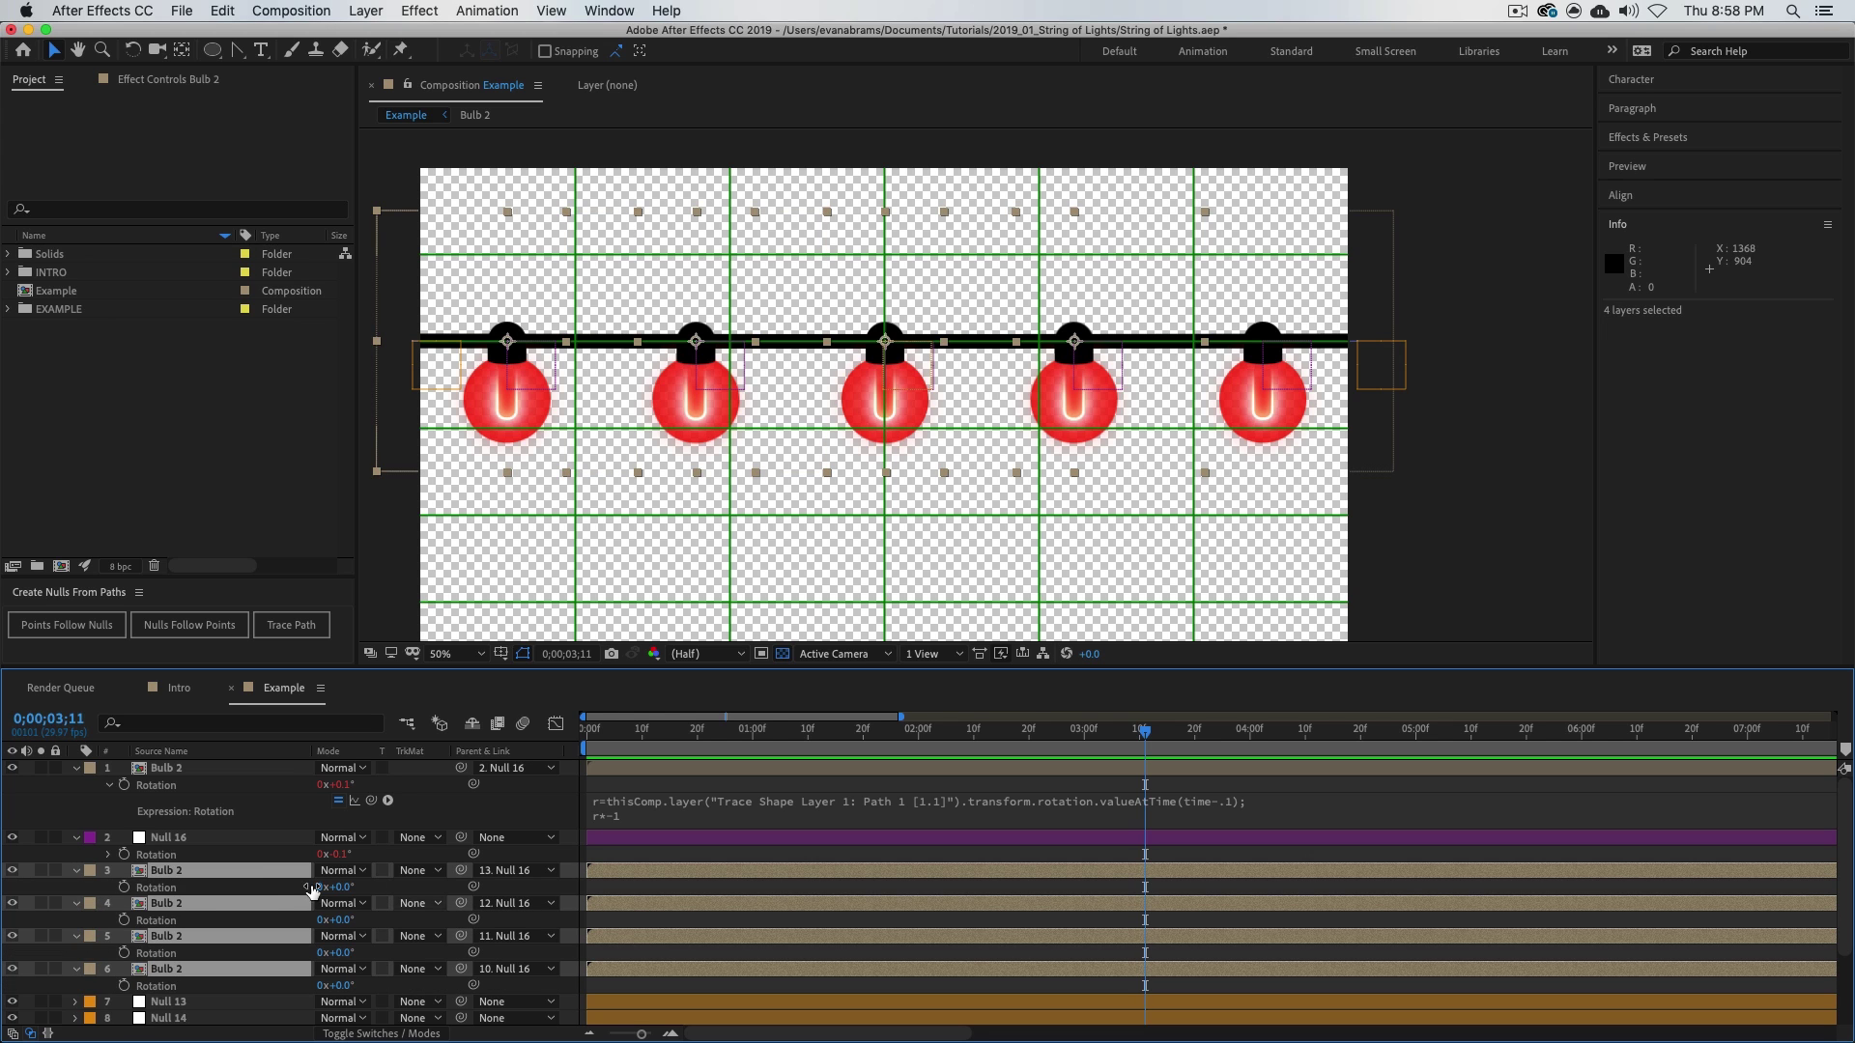
alt+click(124, 887)
key(ctrl+v)
alt+click(123, 942)
key(ctrl+v)
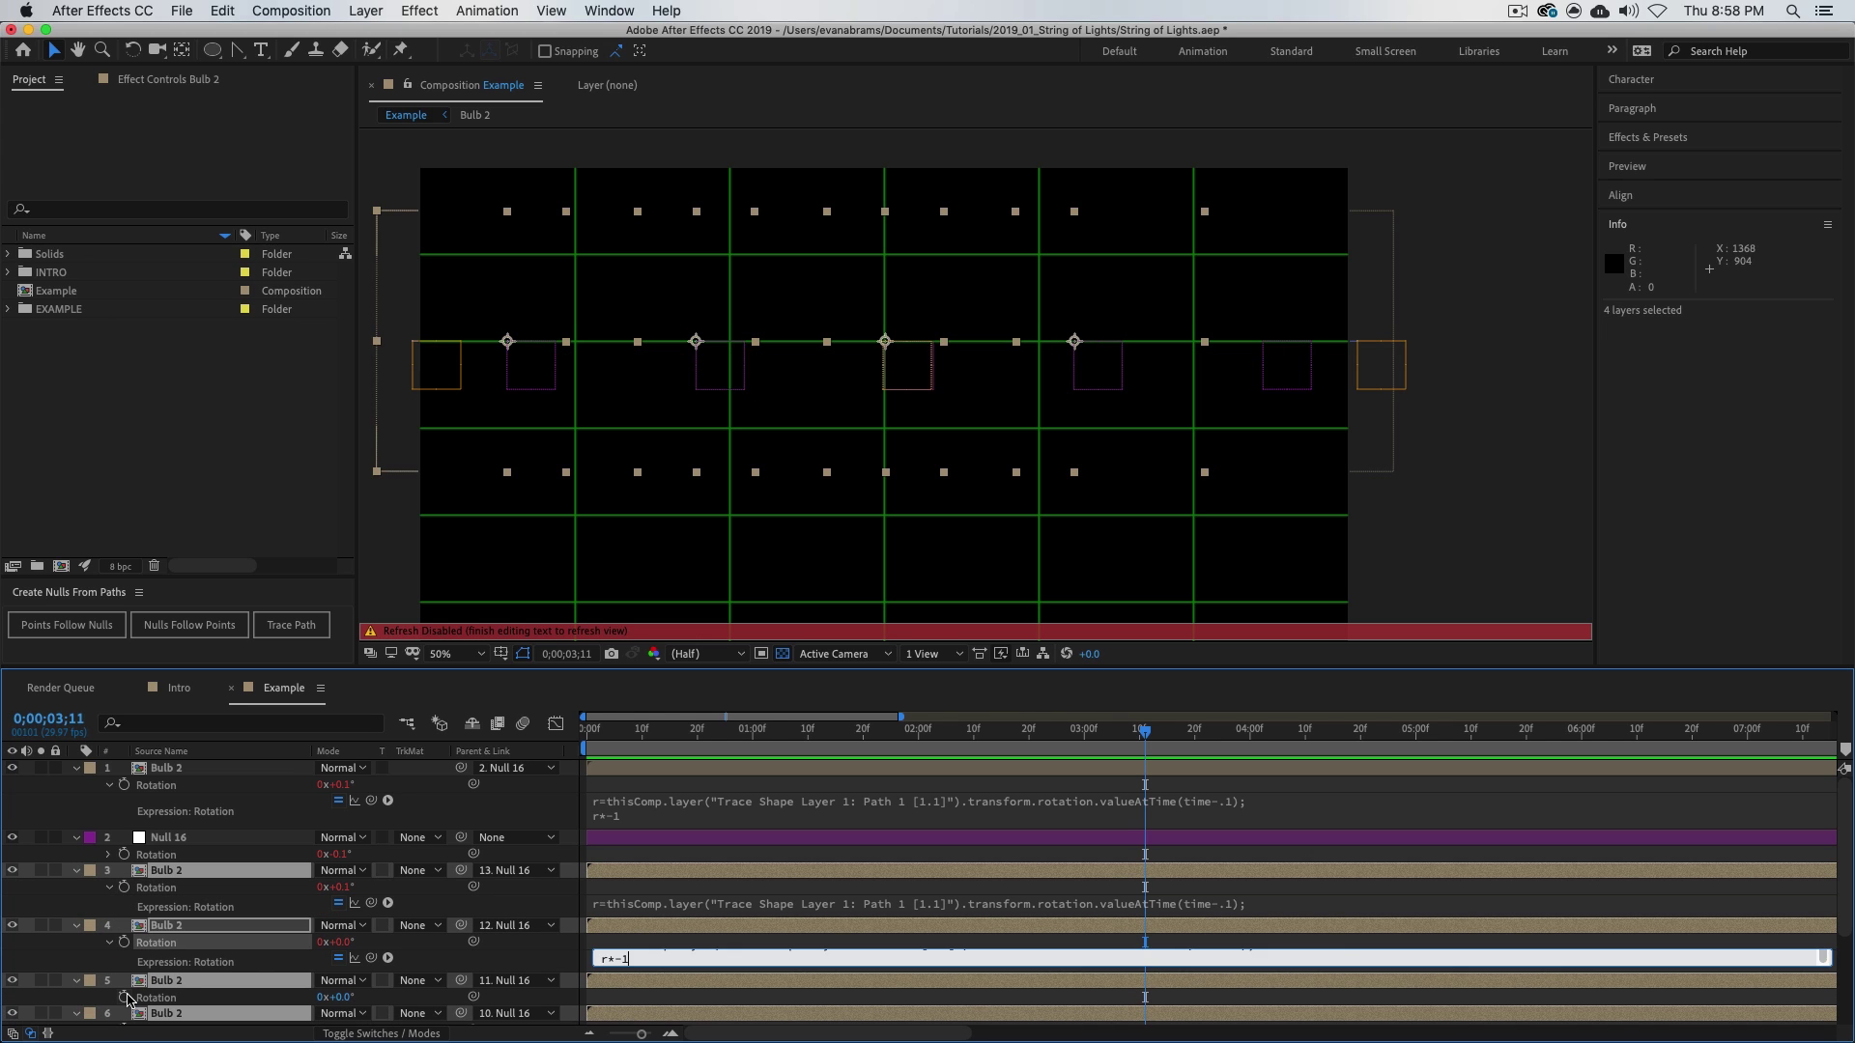
- Paste the lagged rotation expression into layers 5 and 6 as well
alt+click(125, 1000)
key(ctrl+v)
scroll(133, 987, down, 1)
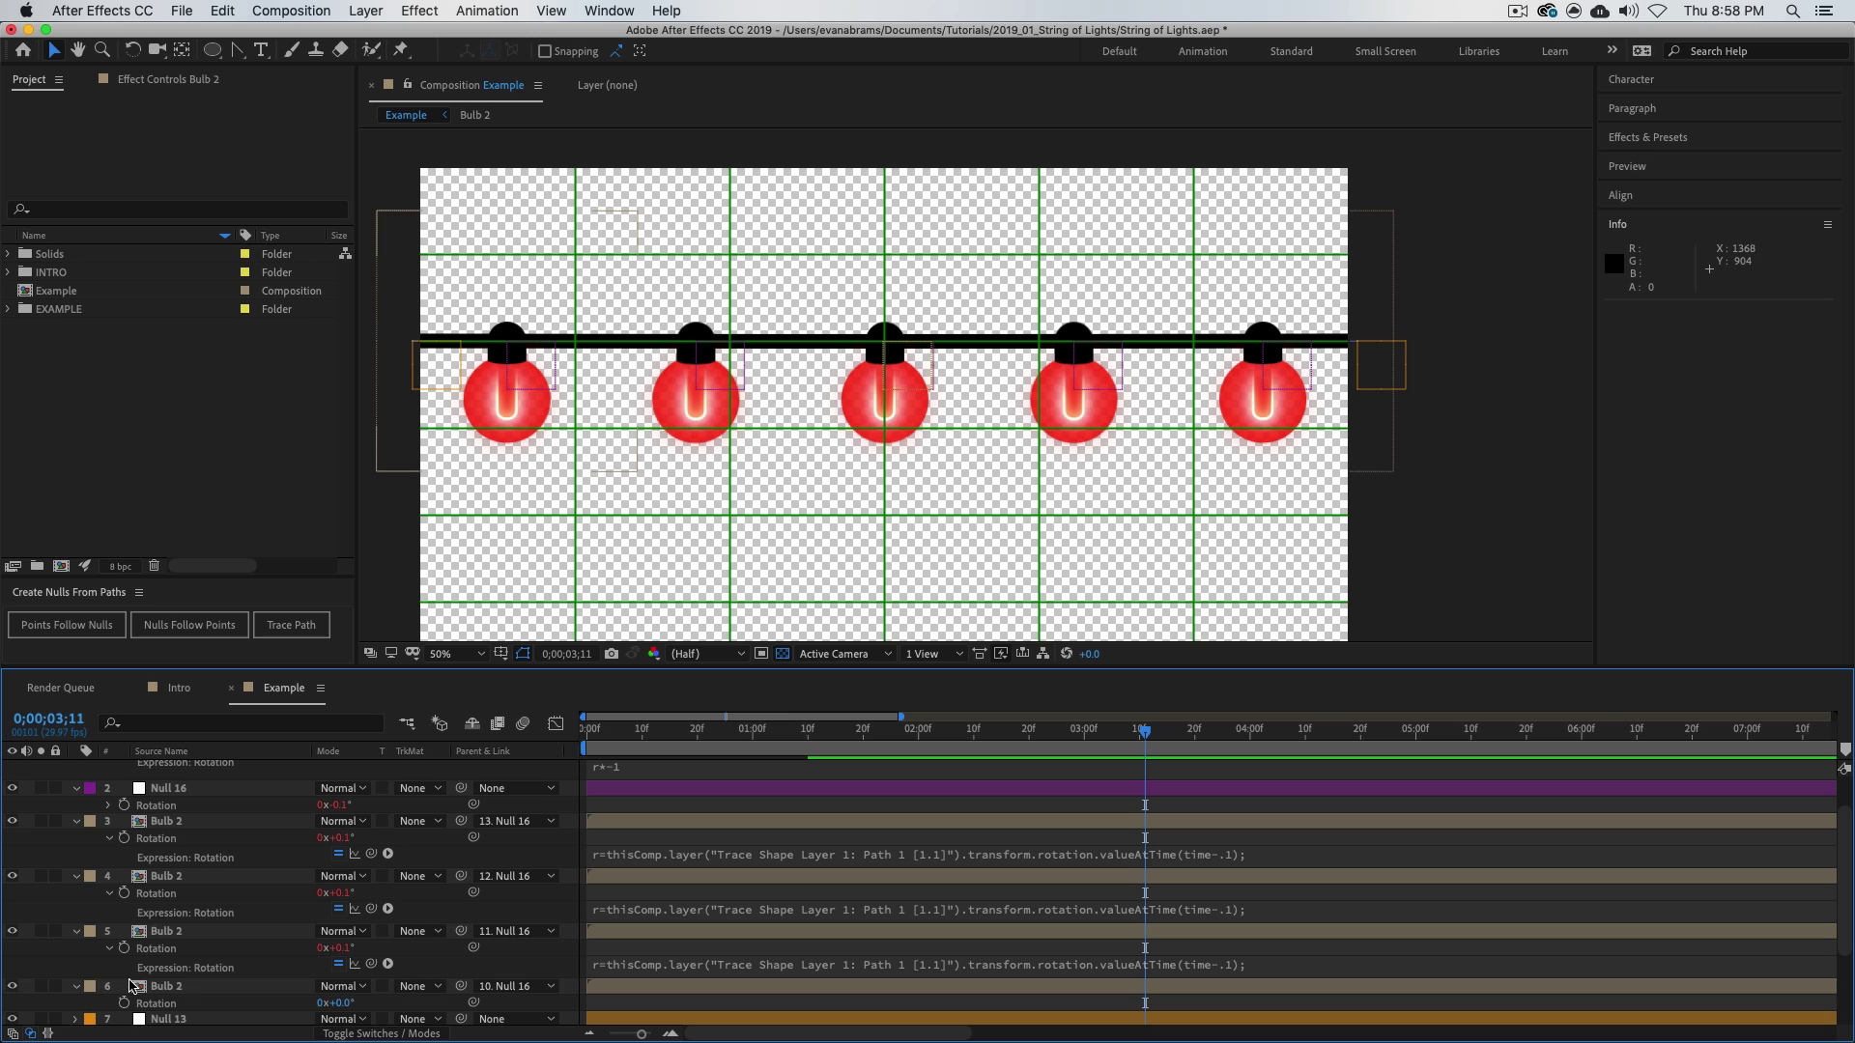
alt+click(123, 1003)
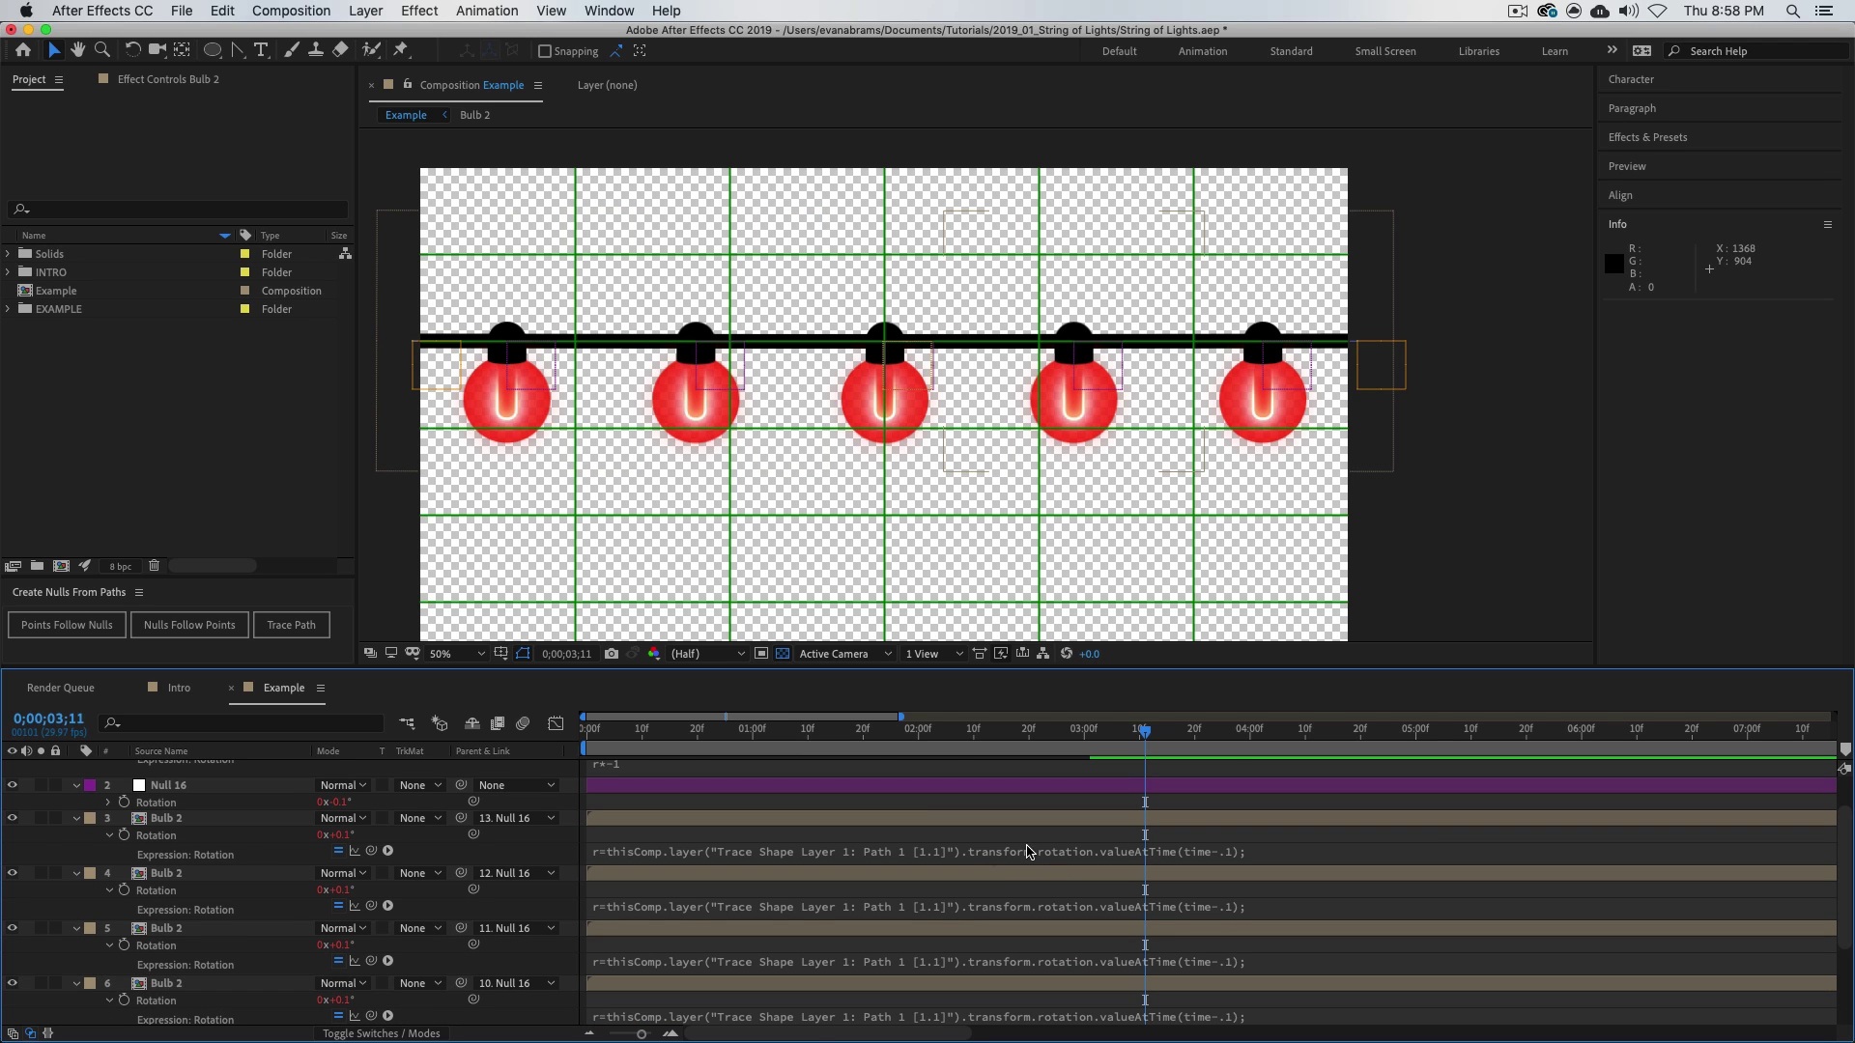
text(r=thisComp.layer("Trace Shape Layer 1: Path 1 [1.1]").transform.rotation.valueAtTime(time-.1);)
scroll(947, 859, up, 1)
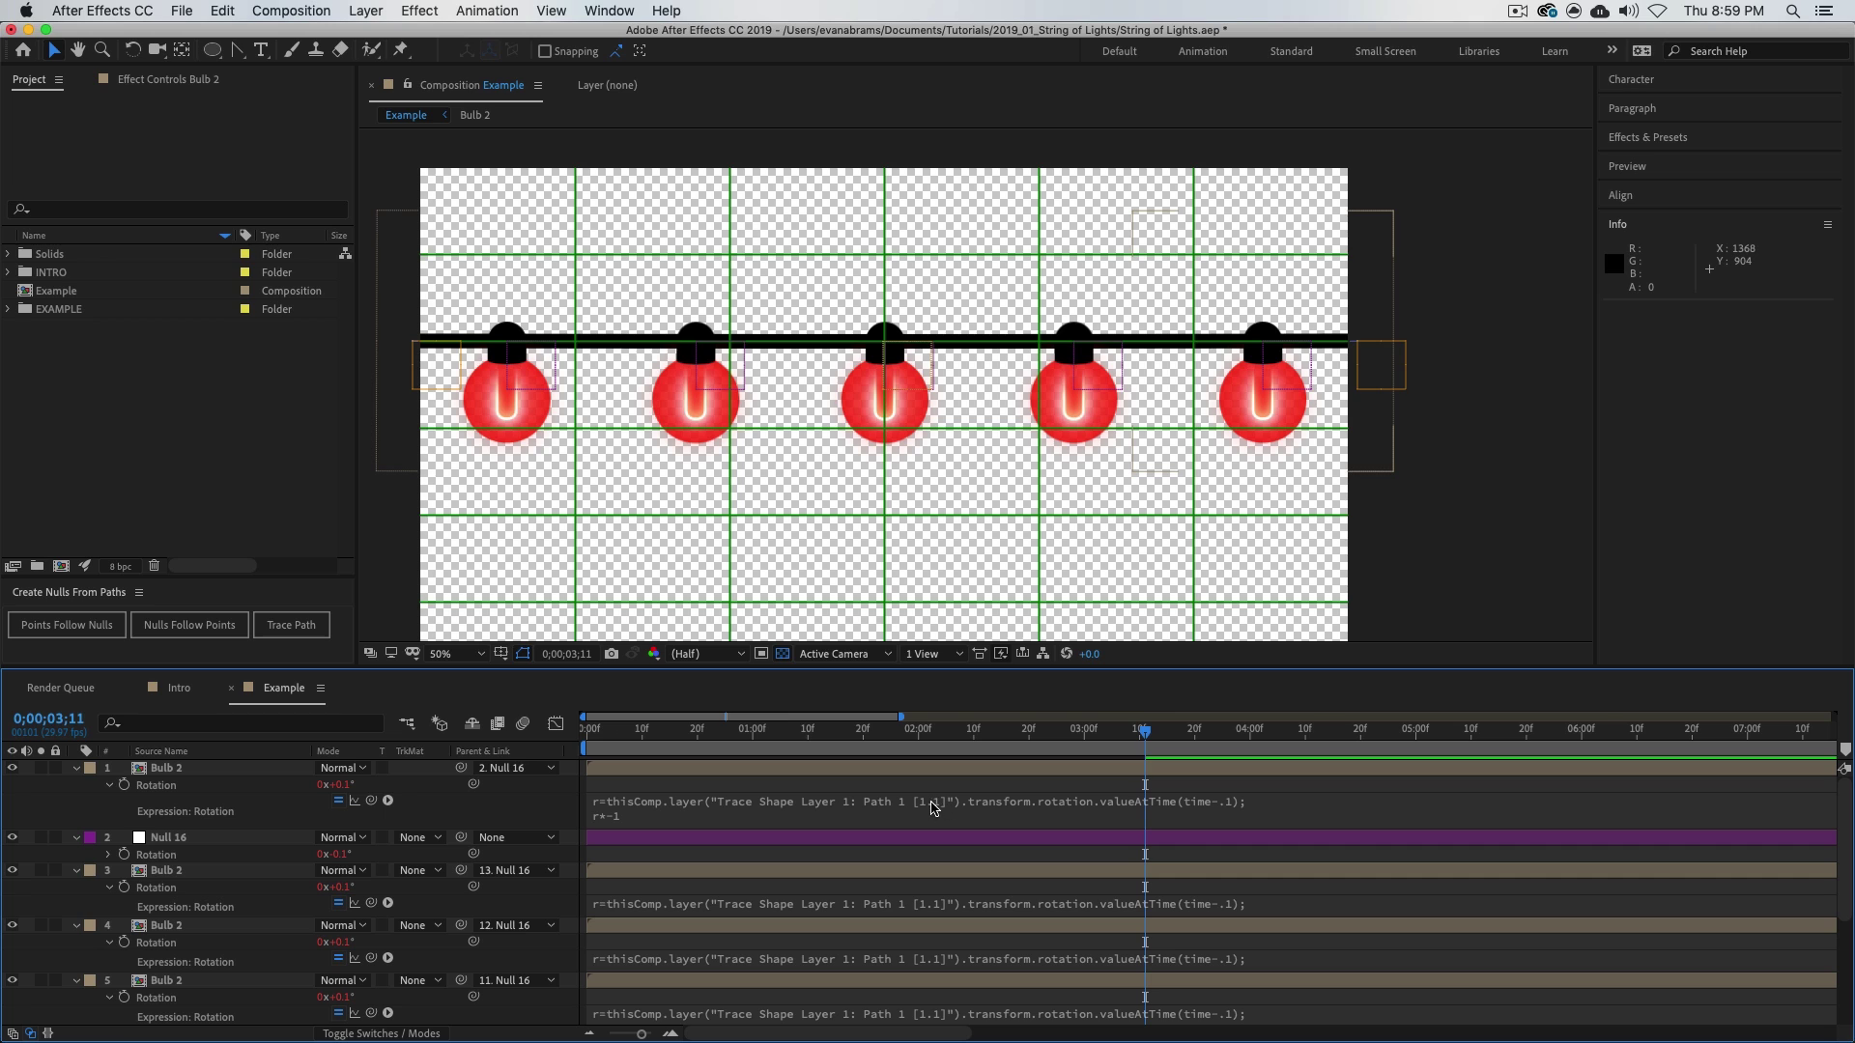
scroll(464, 987, down, 6)
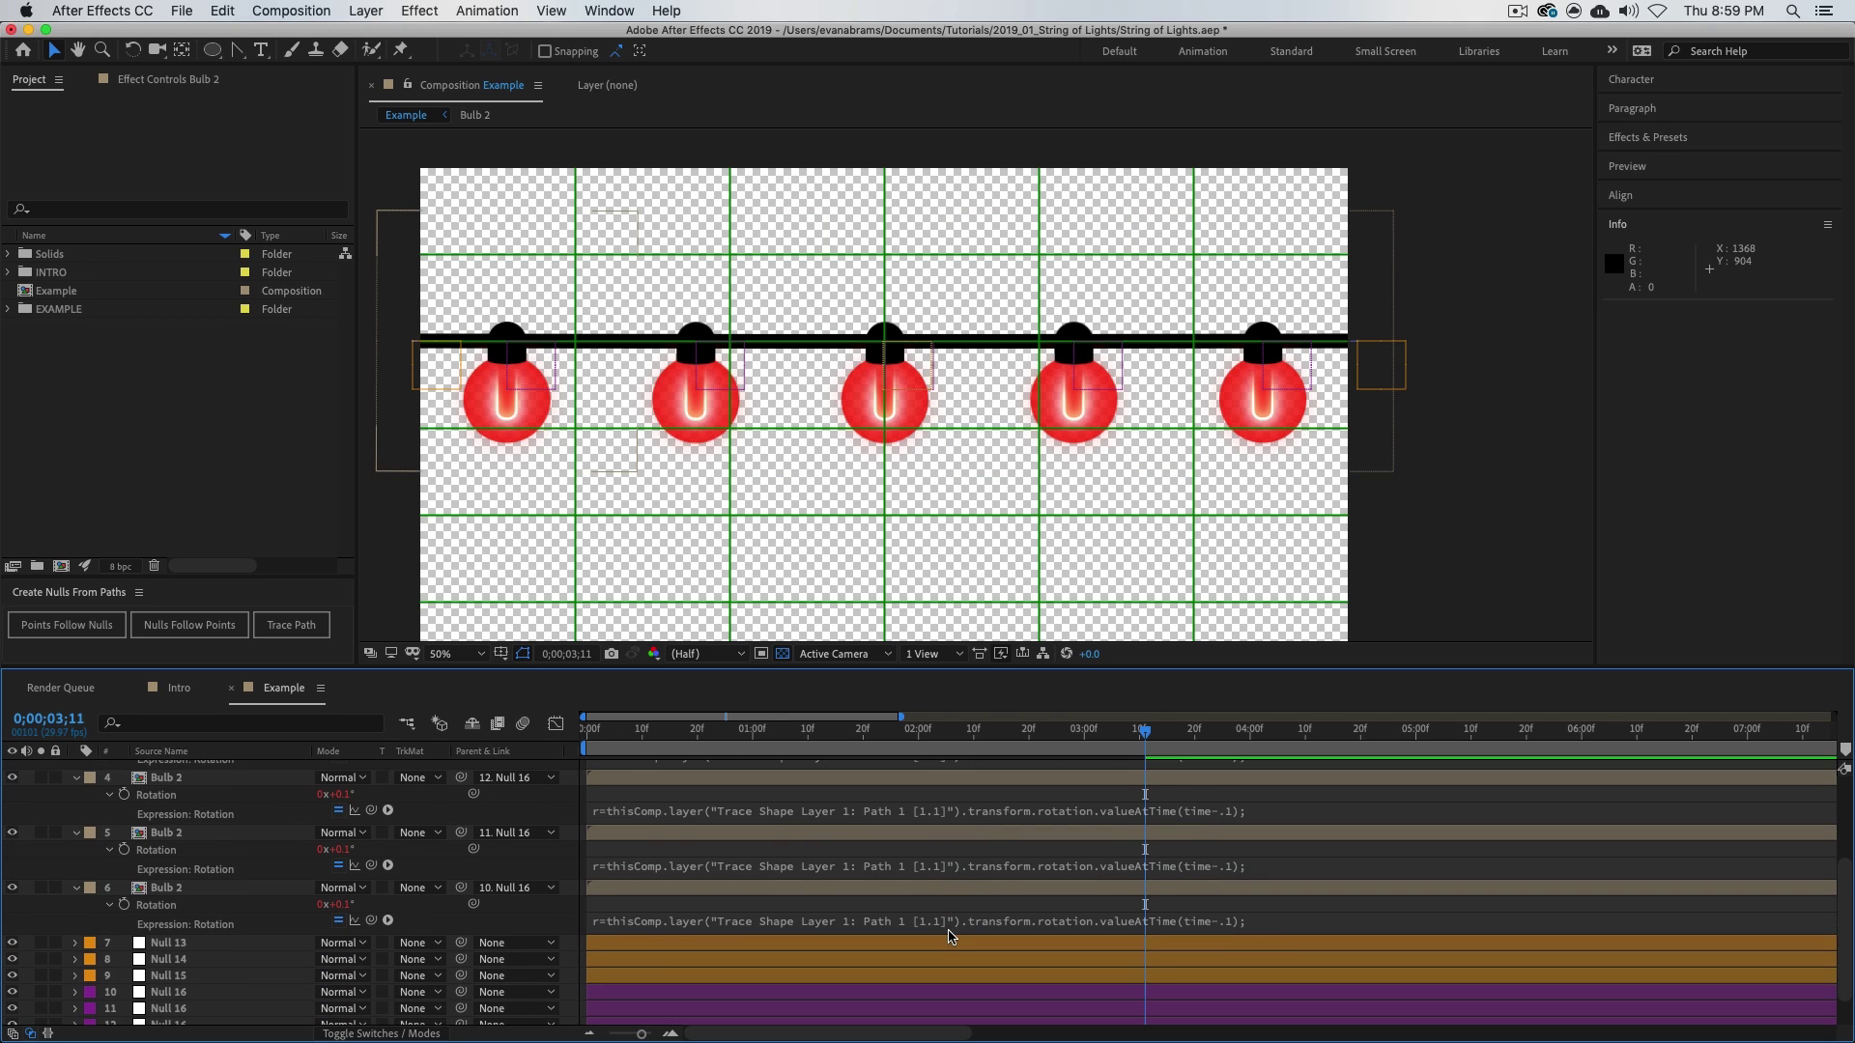
- Show layer names in the timeline and check which bulb each Path 1 [1.1] null sits on
click(220, 751)
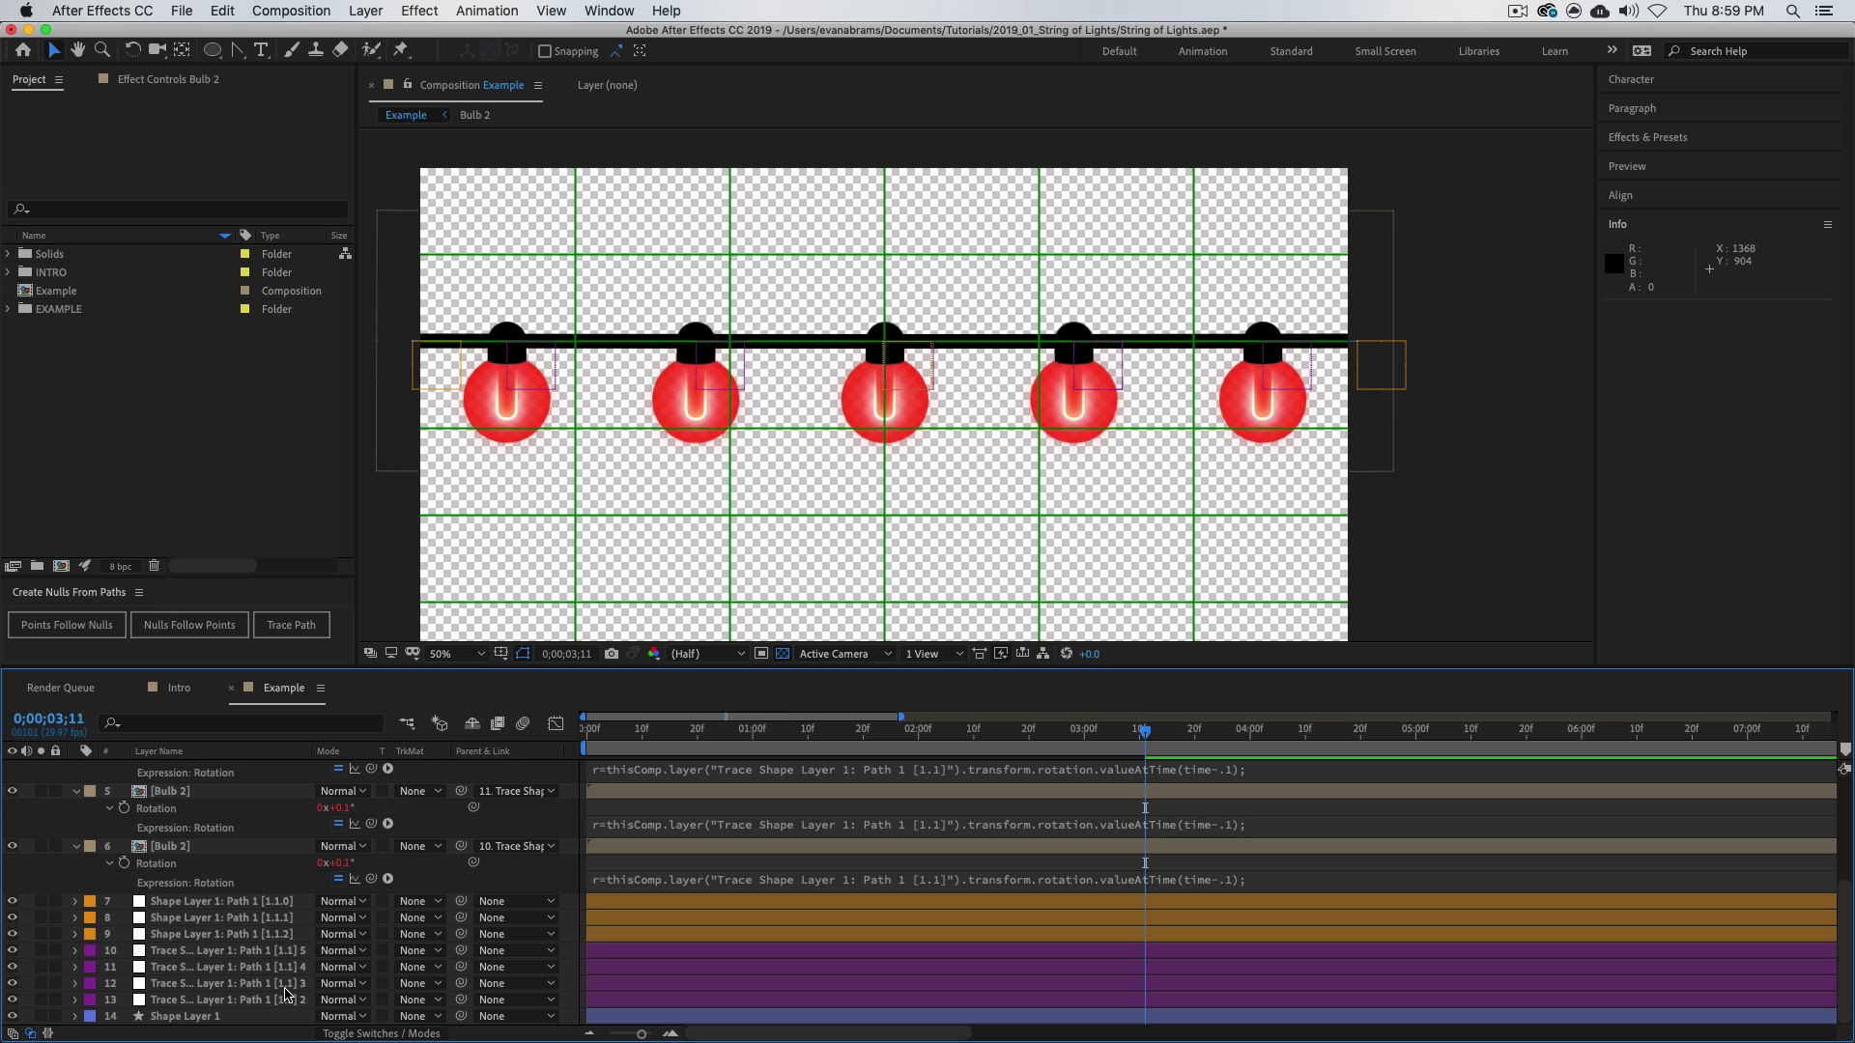
scroll(286, 1002, up, 5)
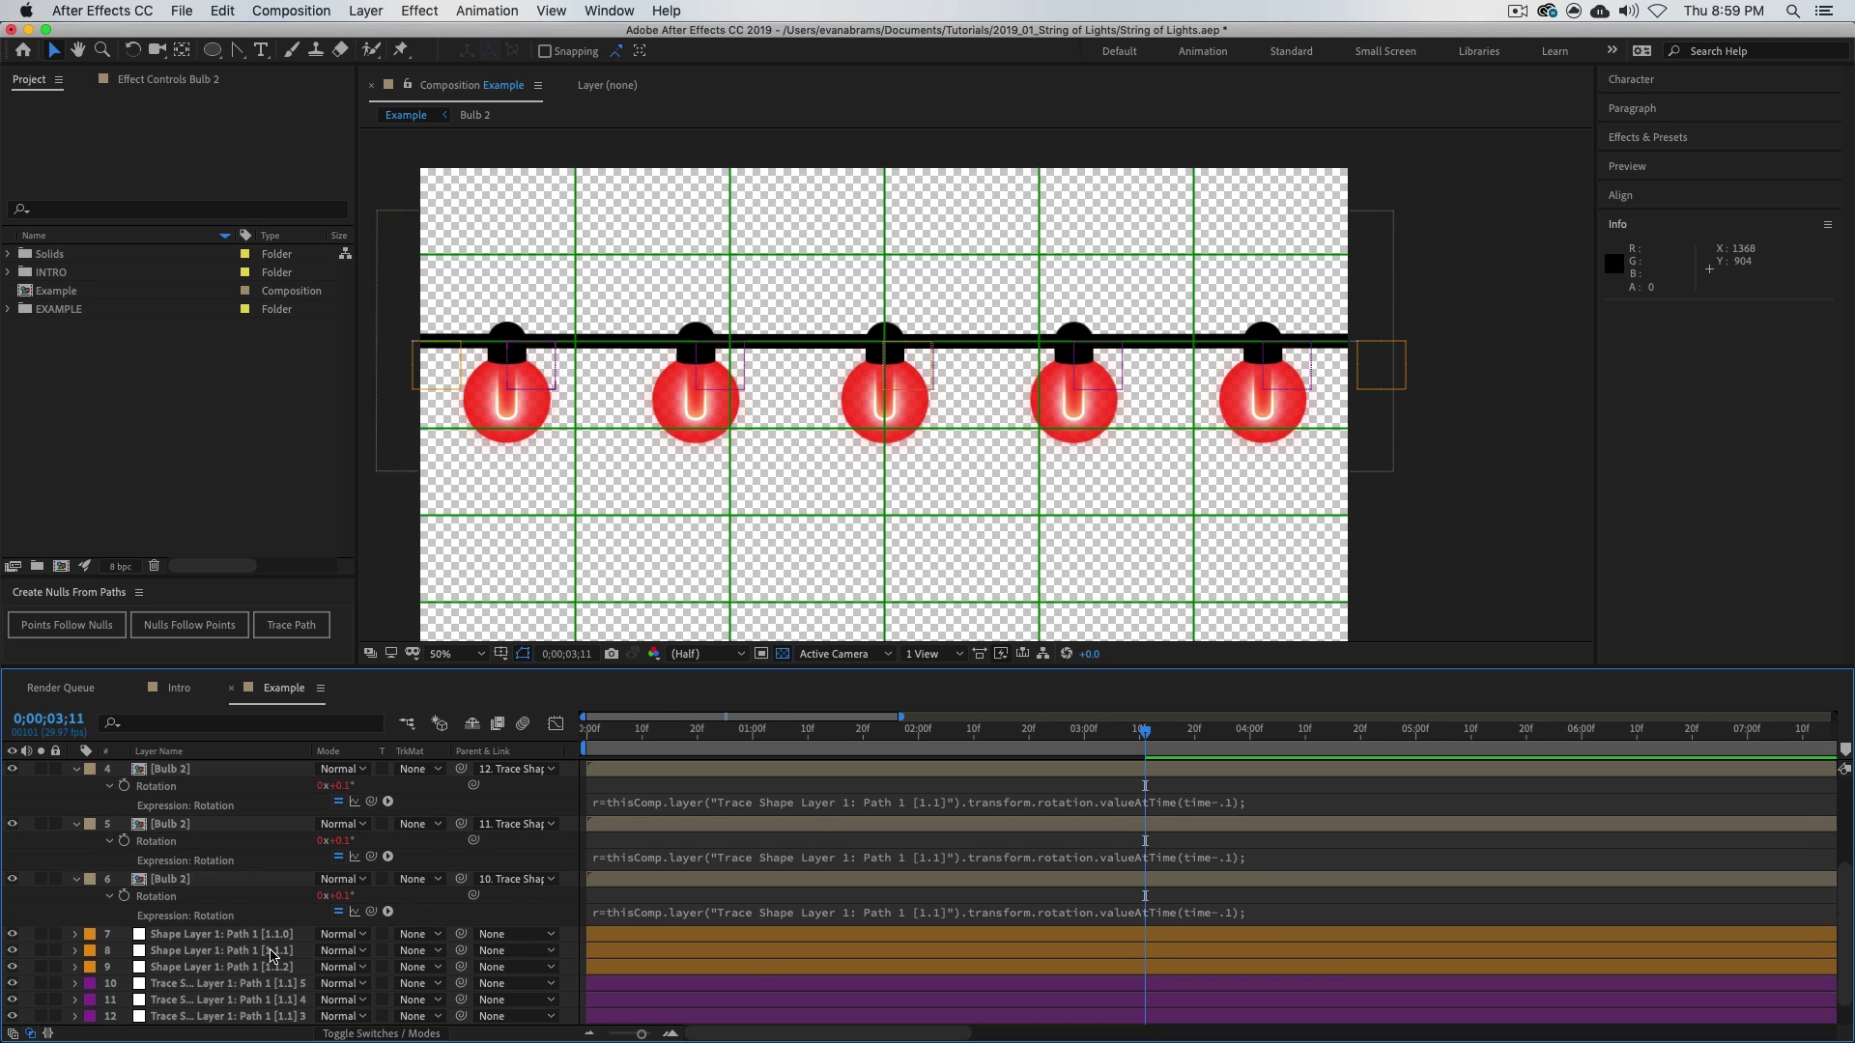
click(280, 839)
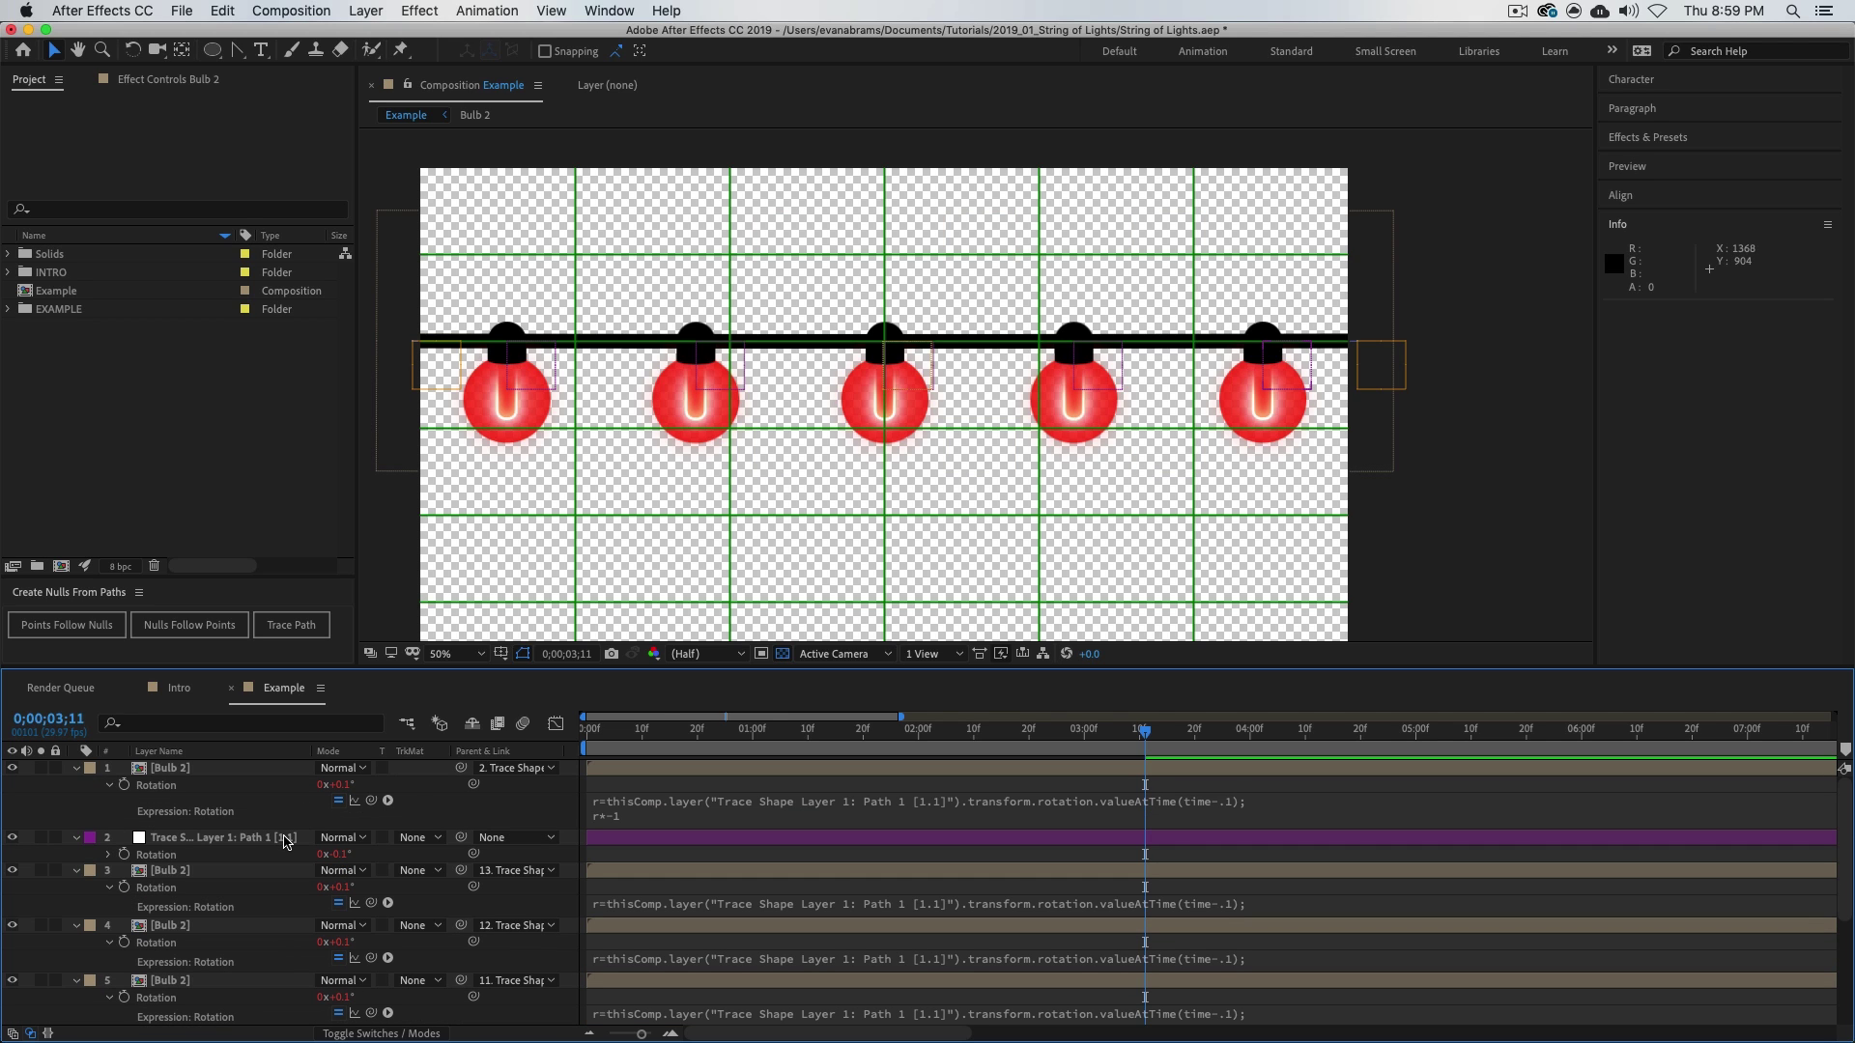
click(1164, 878)
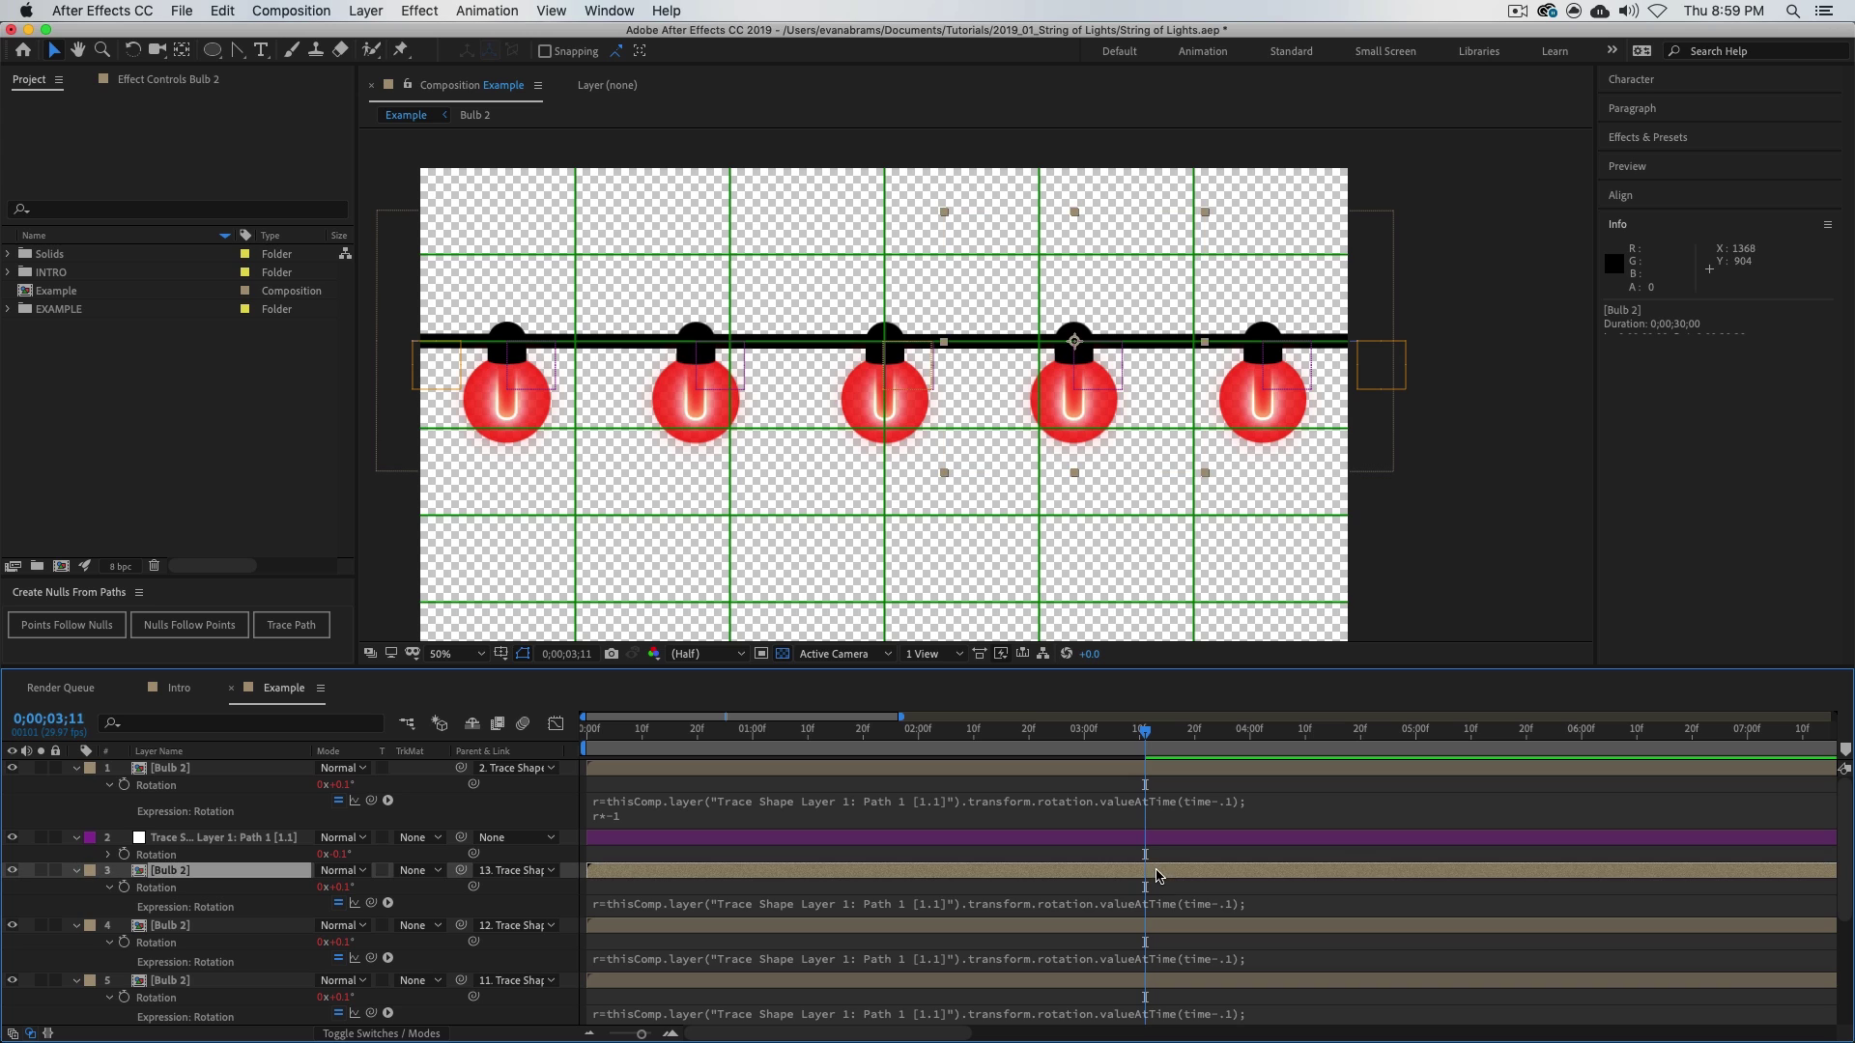
scroll(1047, 908, down, 5)
click(1030, 957)
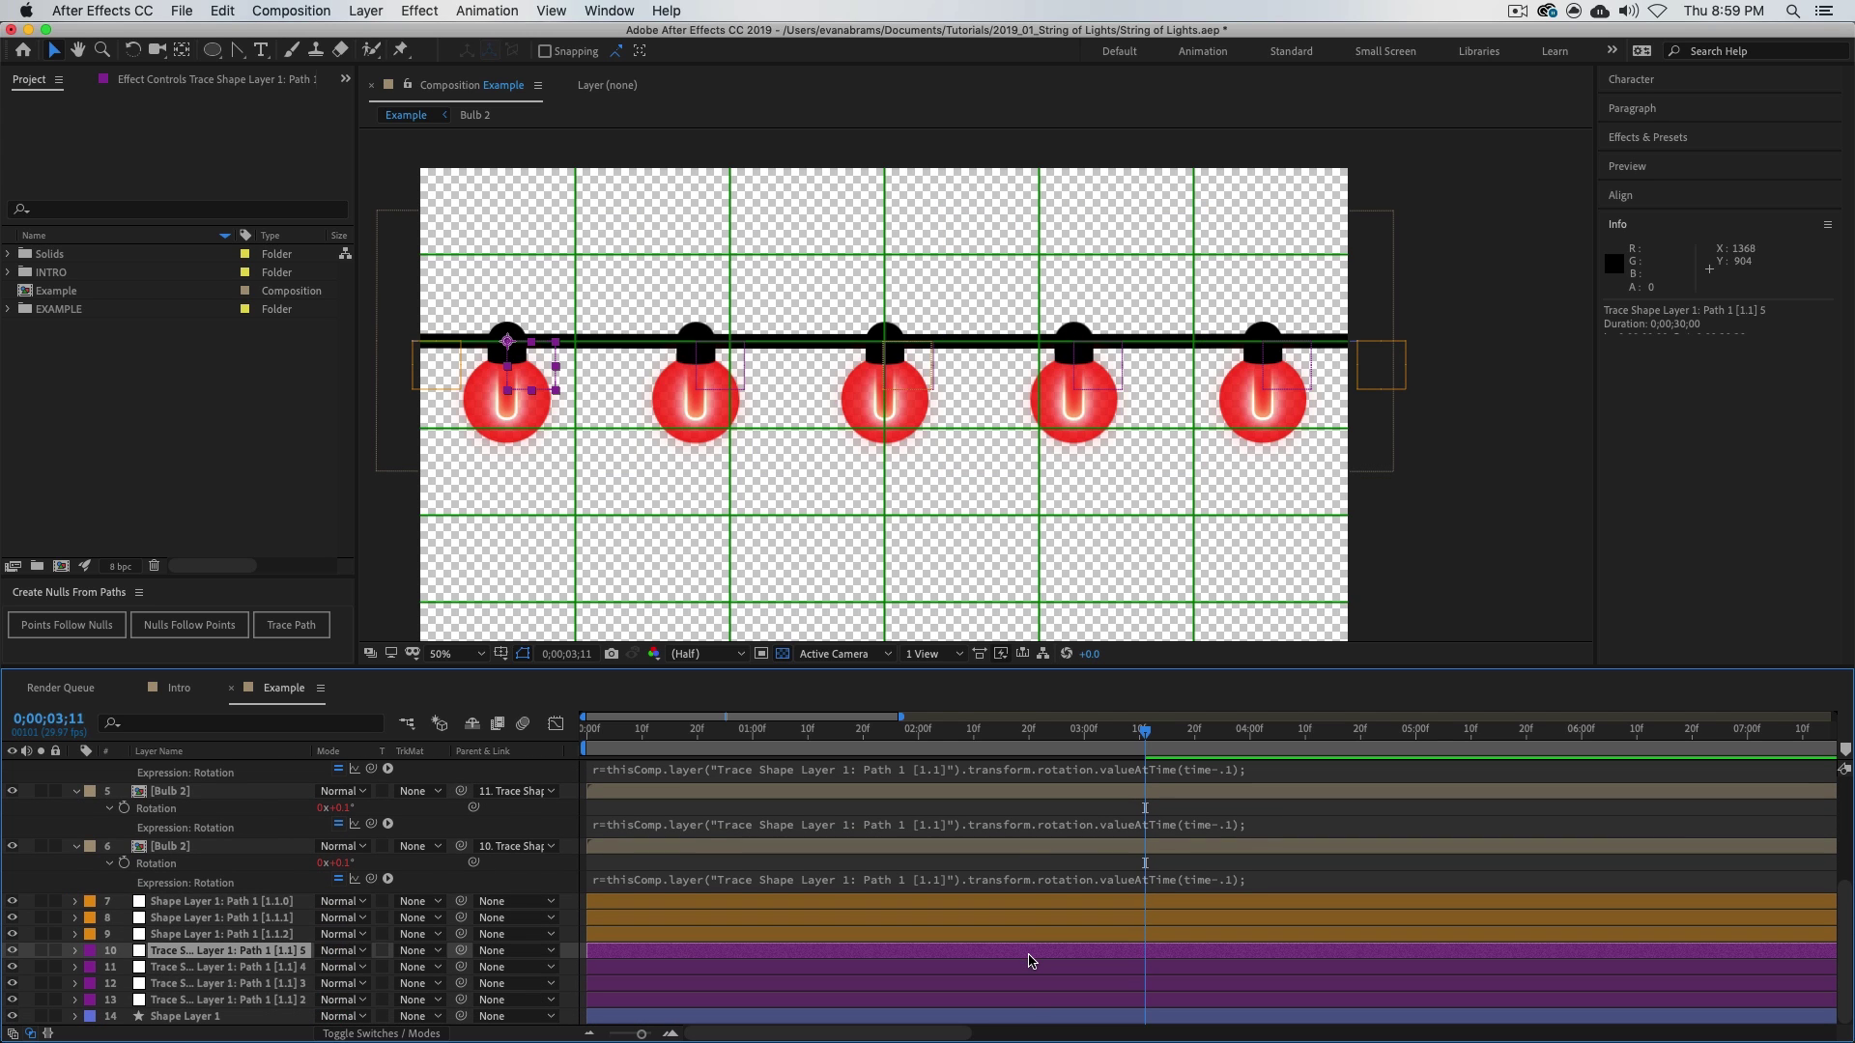
click(1030, 1005)
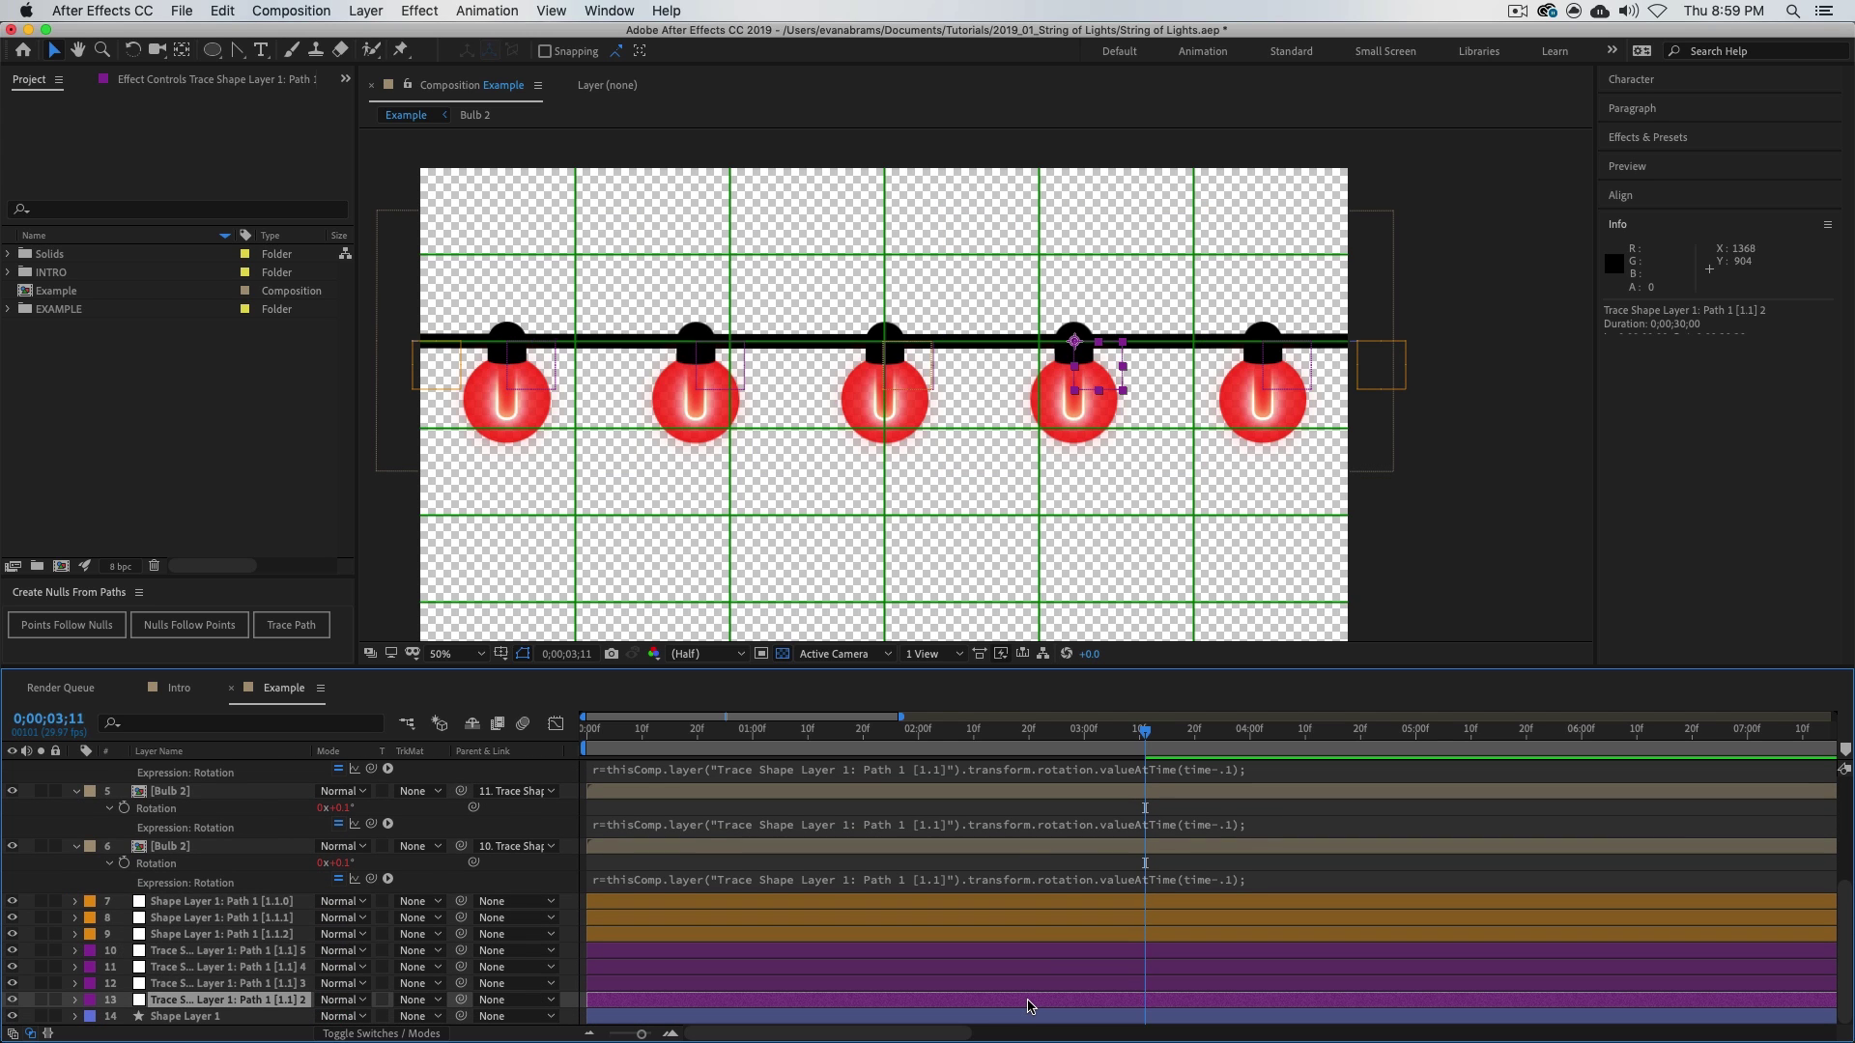
scroll(1030, 1004, up, 5)
- Point layer 3's rotation expression at [1.1] 2 and layer 4's at [1.1] 3
click(1160, 904)
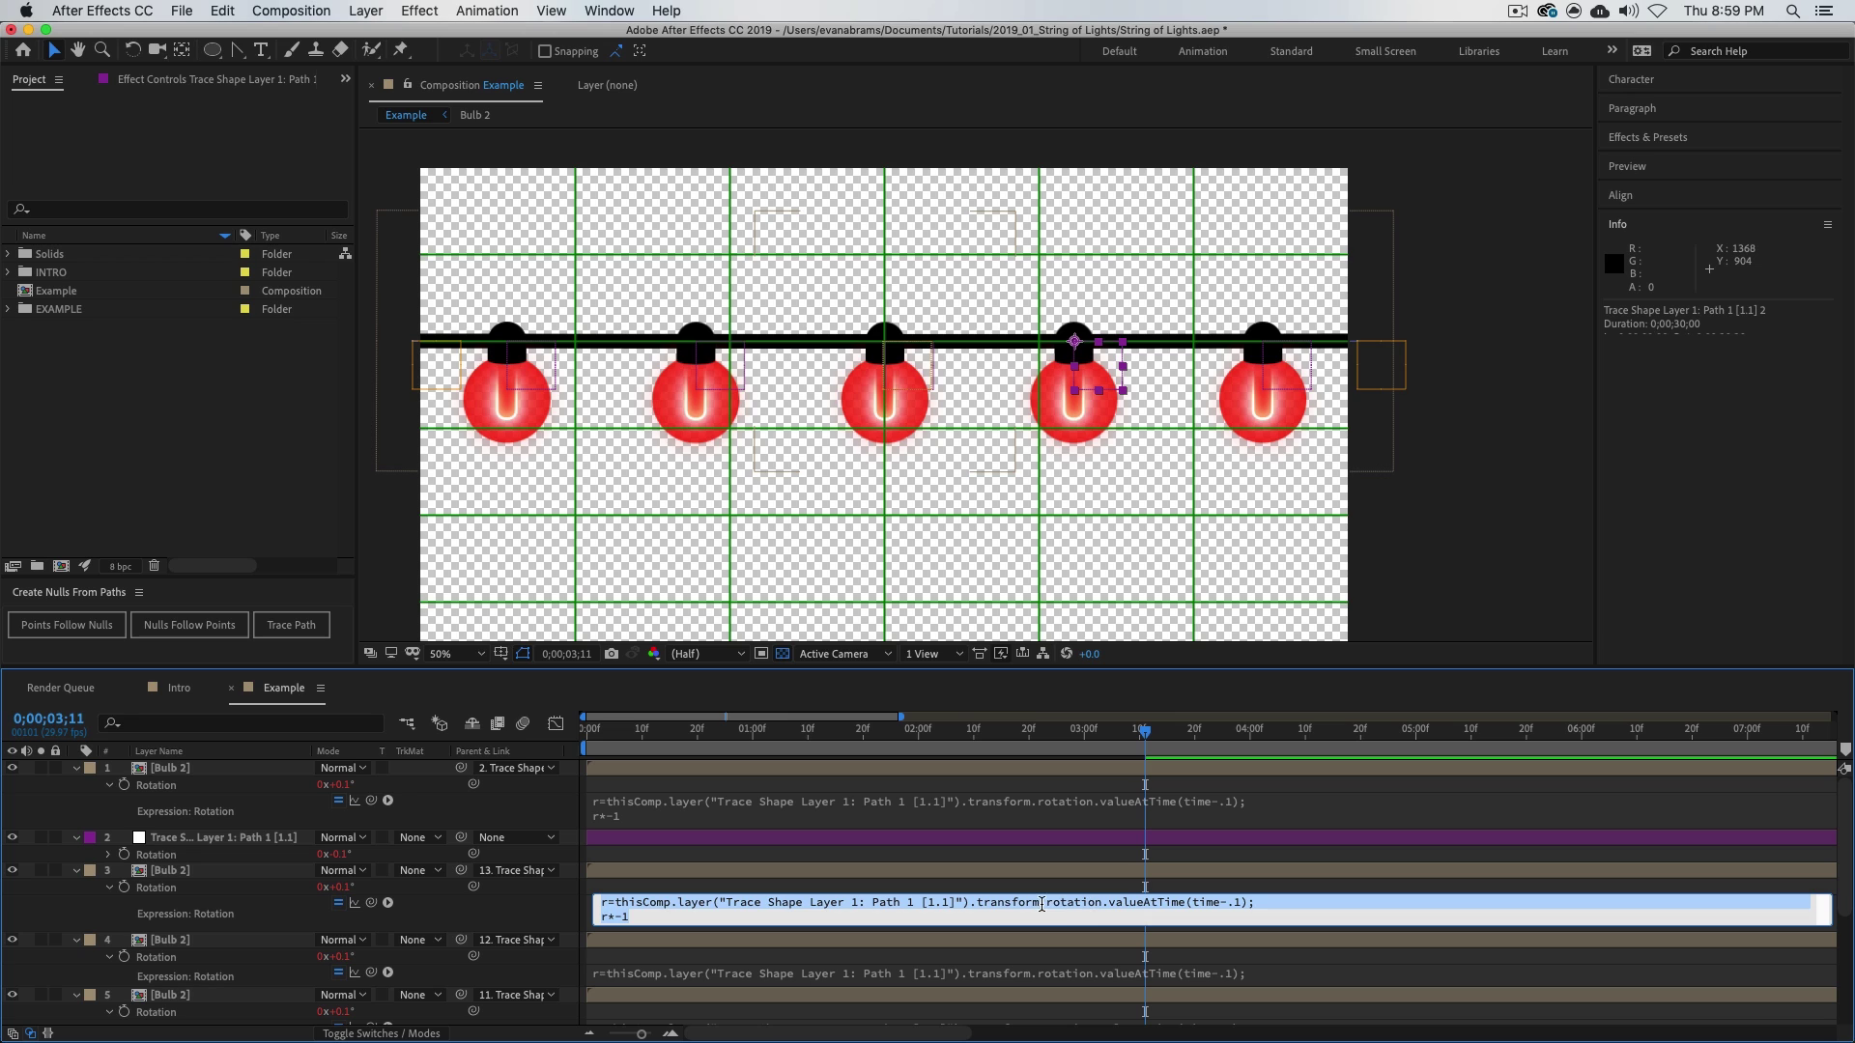
click(959, 903)
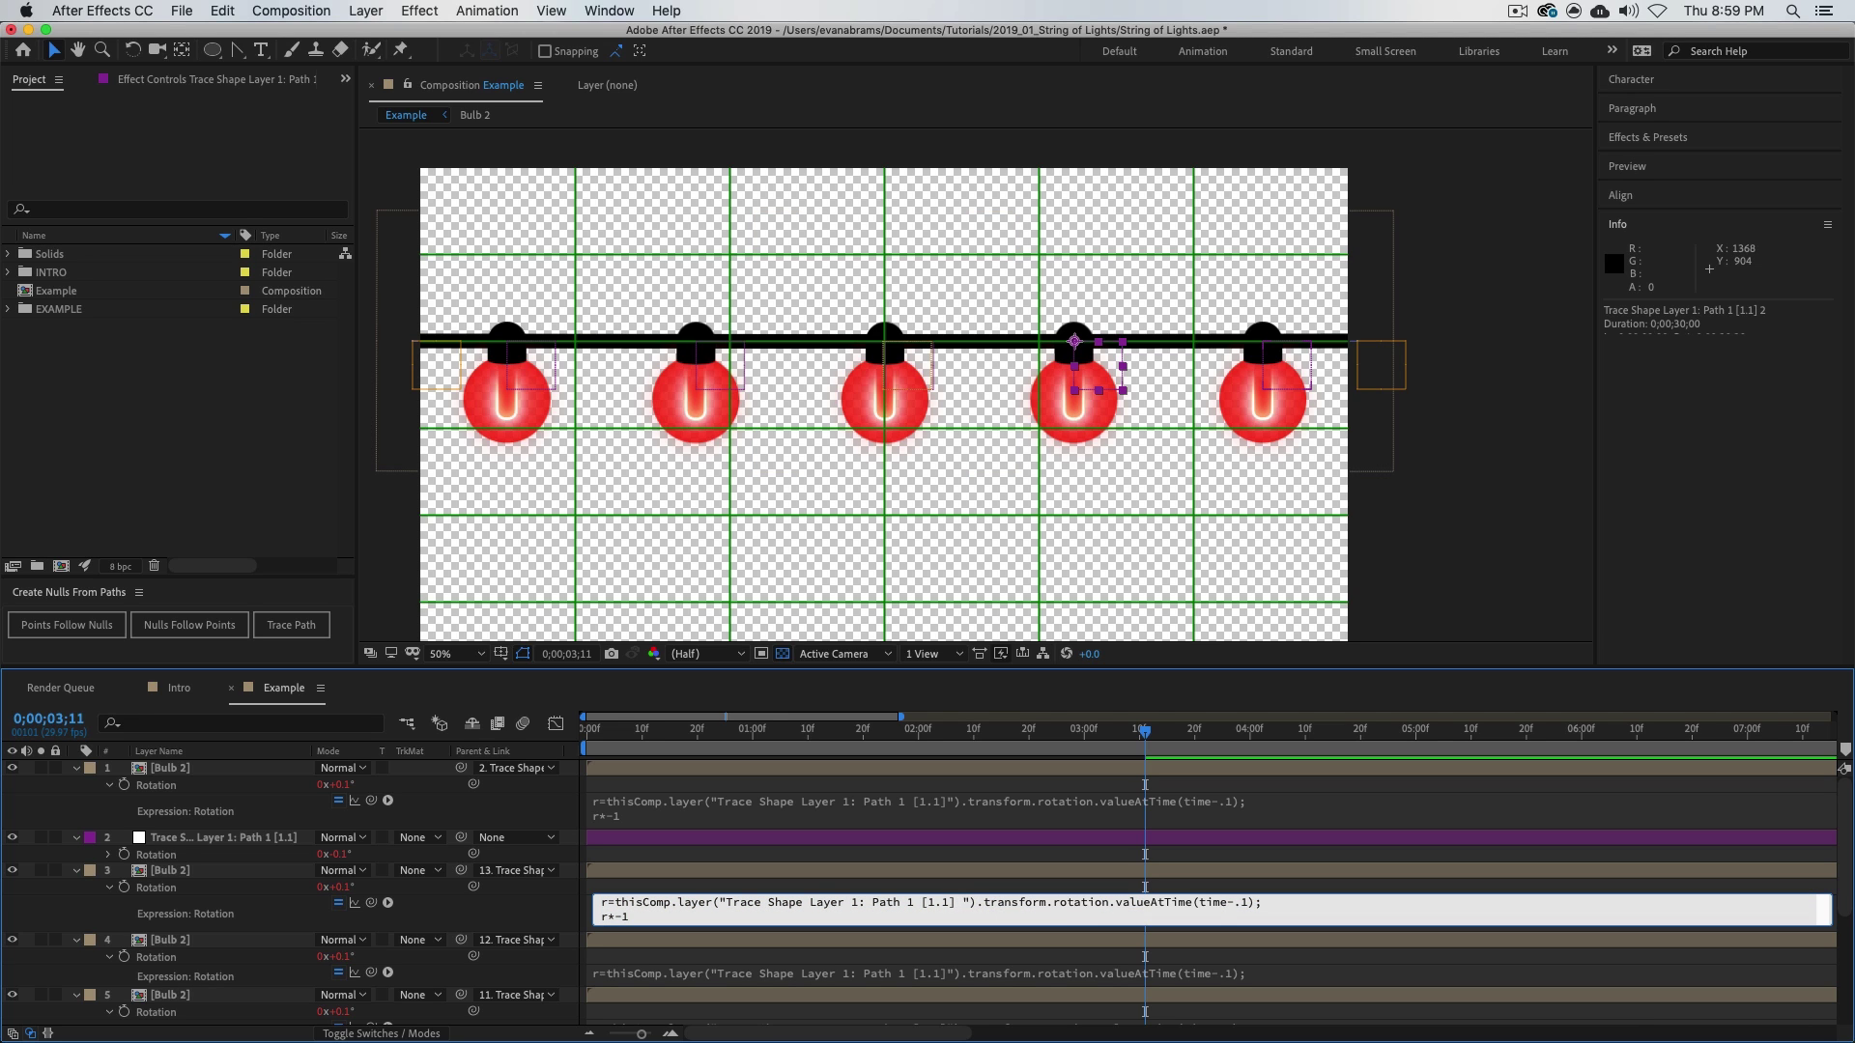
text(2)
key(KP_Enter)
click(950, 973)
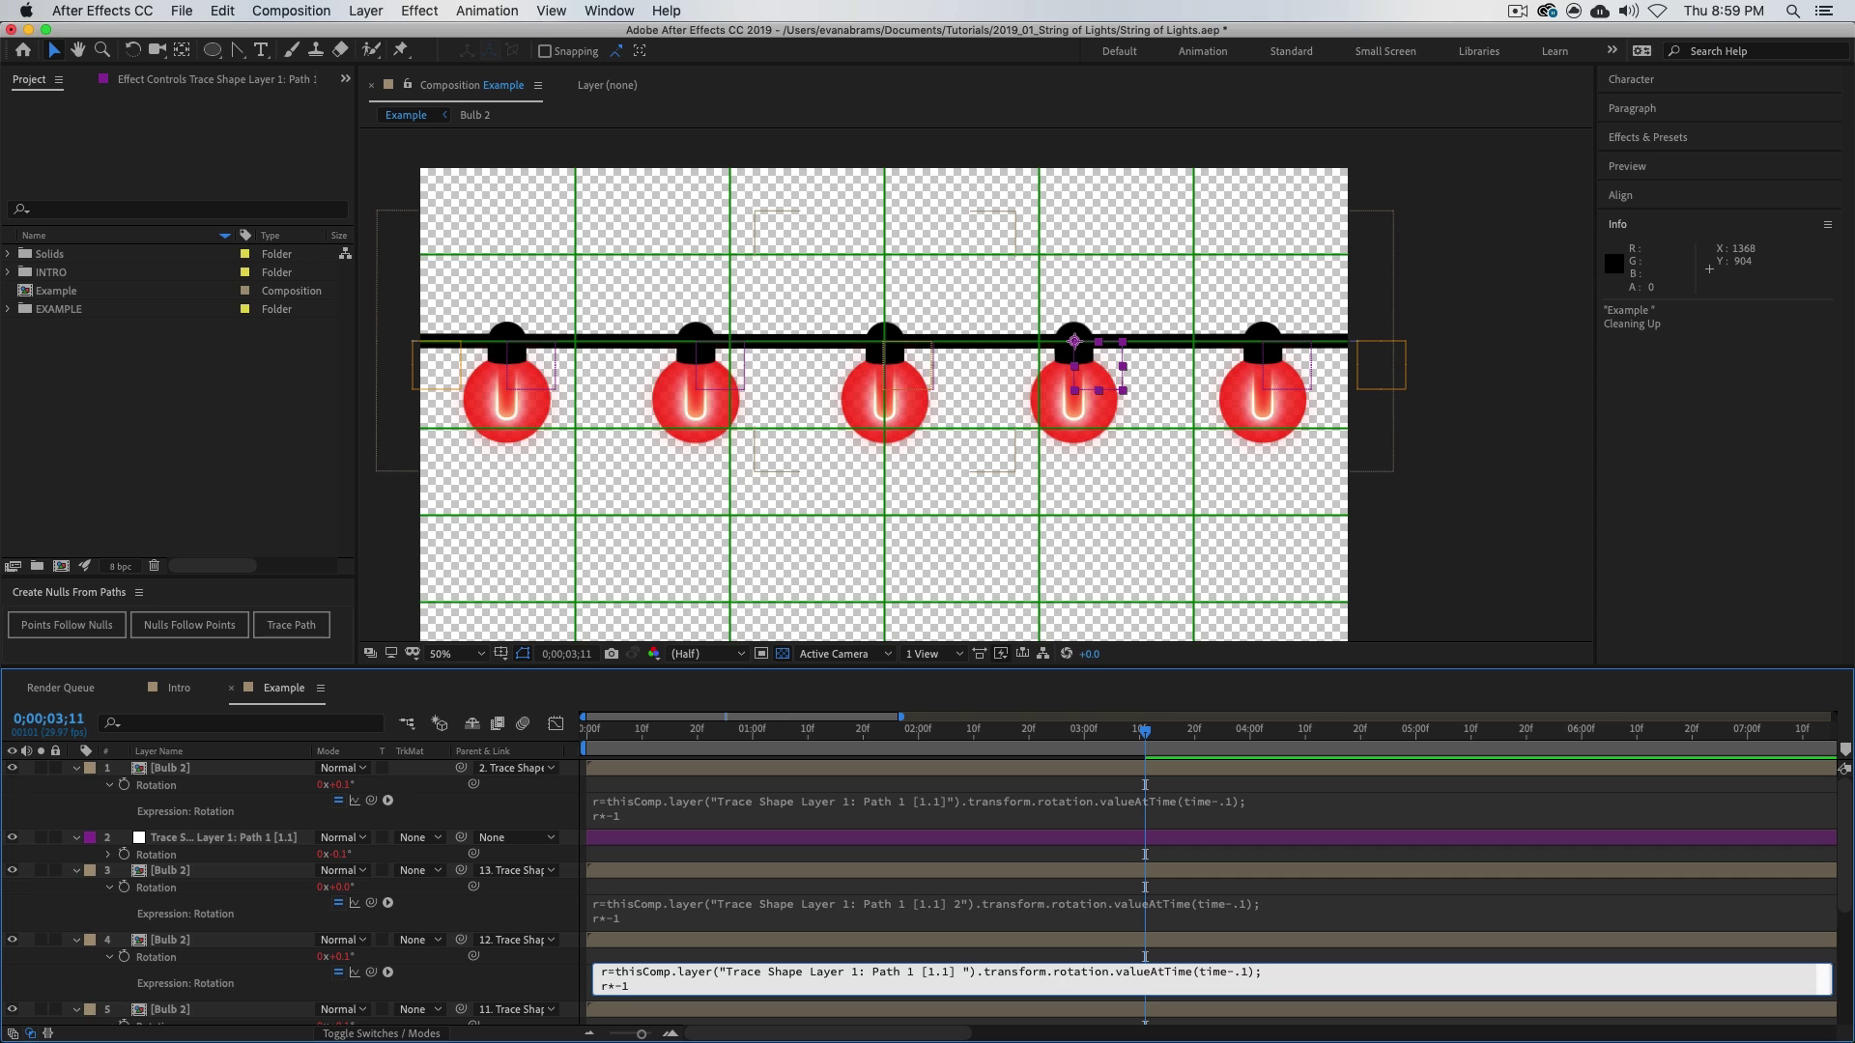
text(3)
key(KP_Enter)
- Point layer 5's rotation expression at [1.1] 4 and start editing layer 6's [1.1] reference
scroll(1034, 932, down, 3)
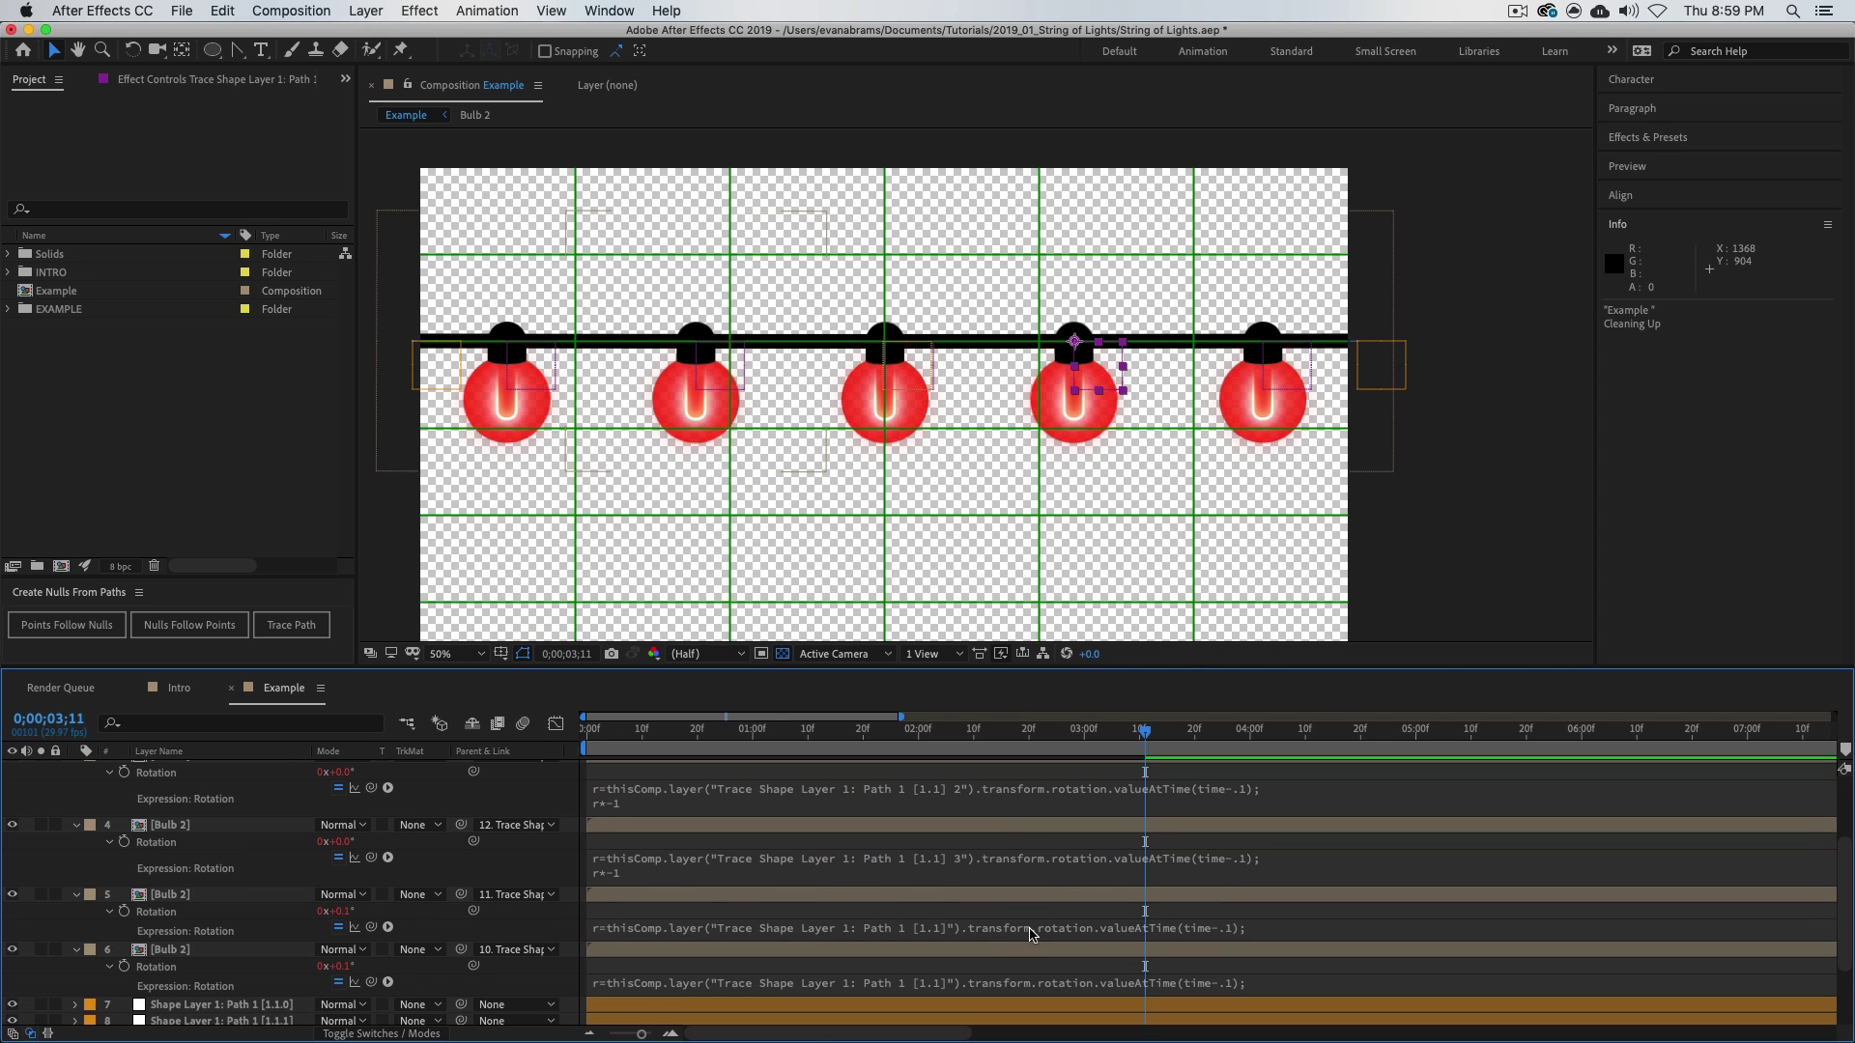
click(983, 932)
click(956, 927)
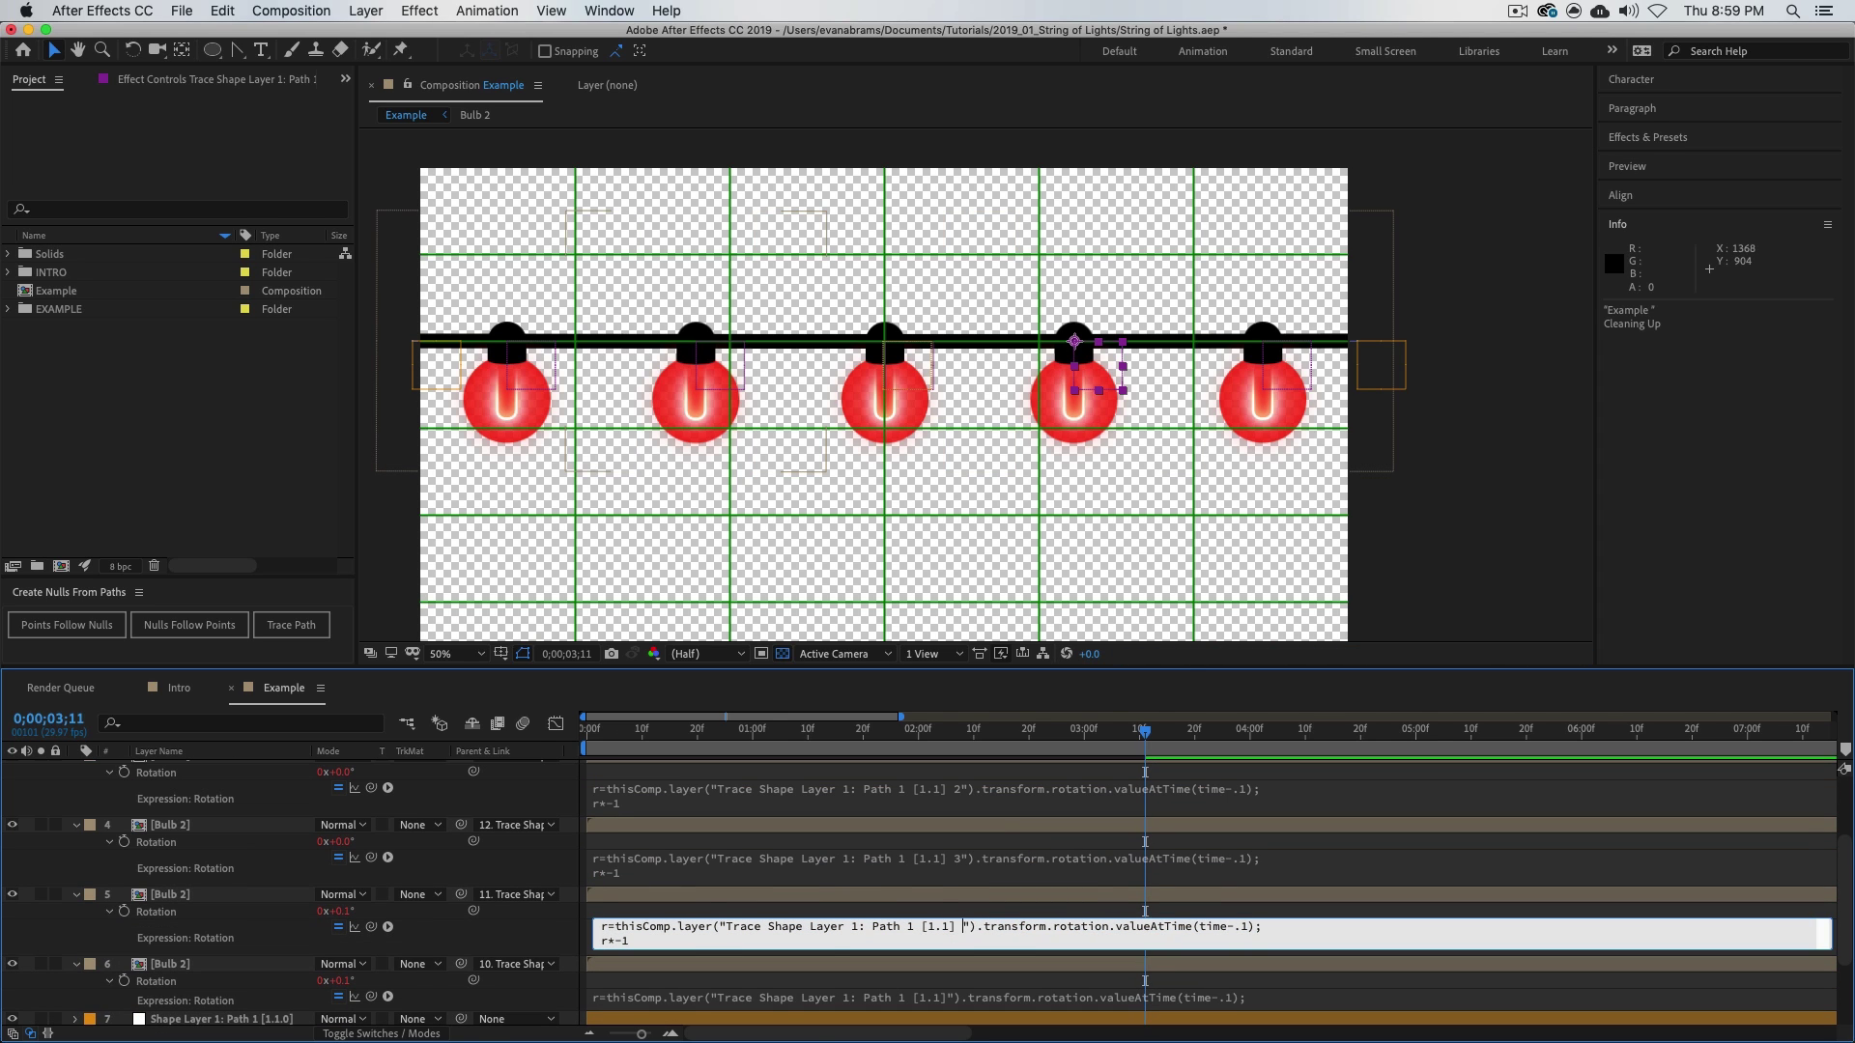
text(4)
key(KP_Enter)
click(966, 998)
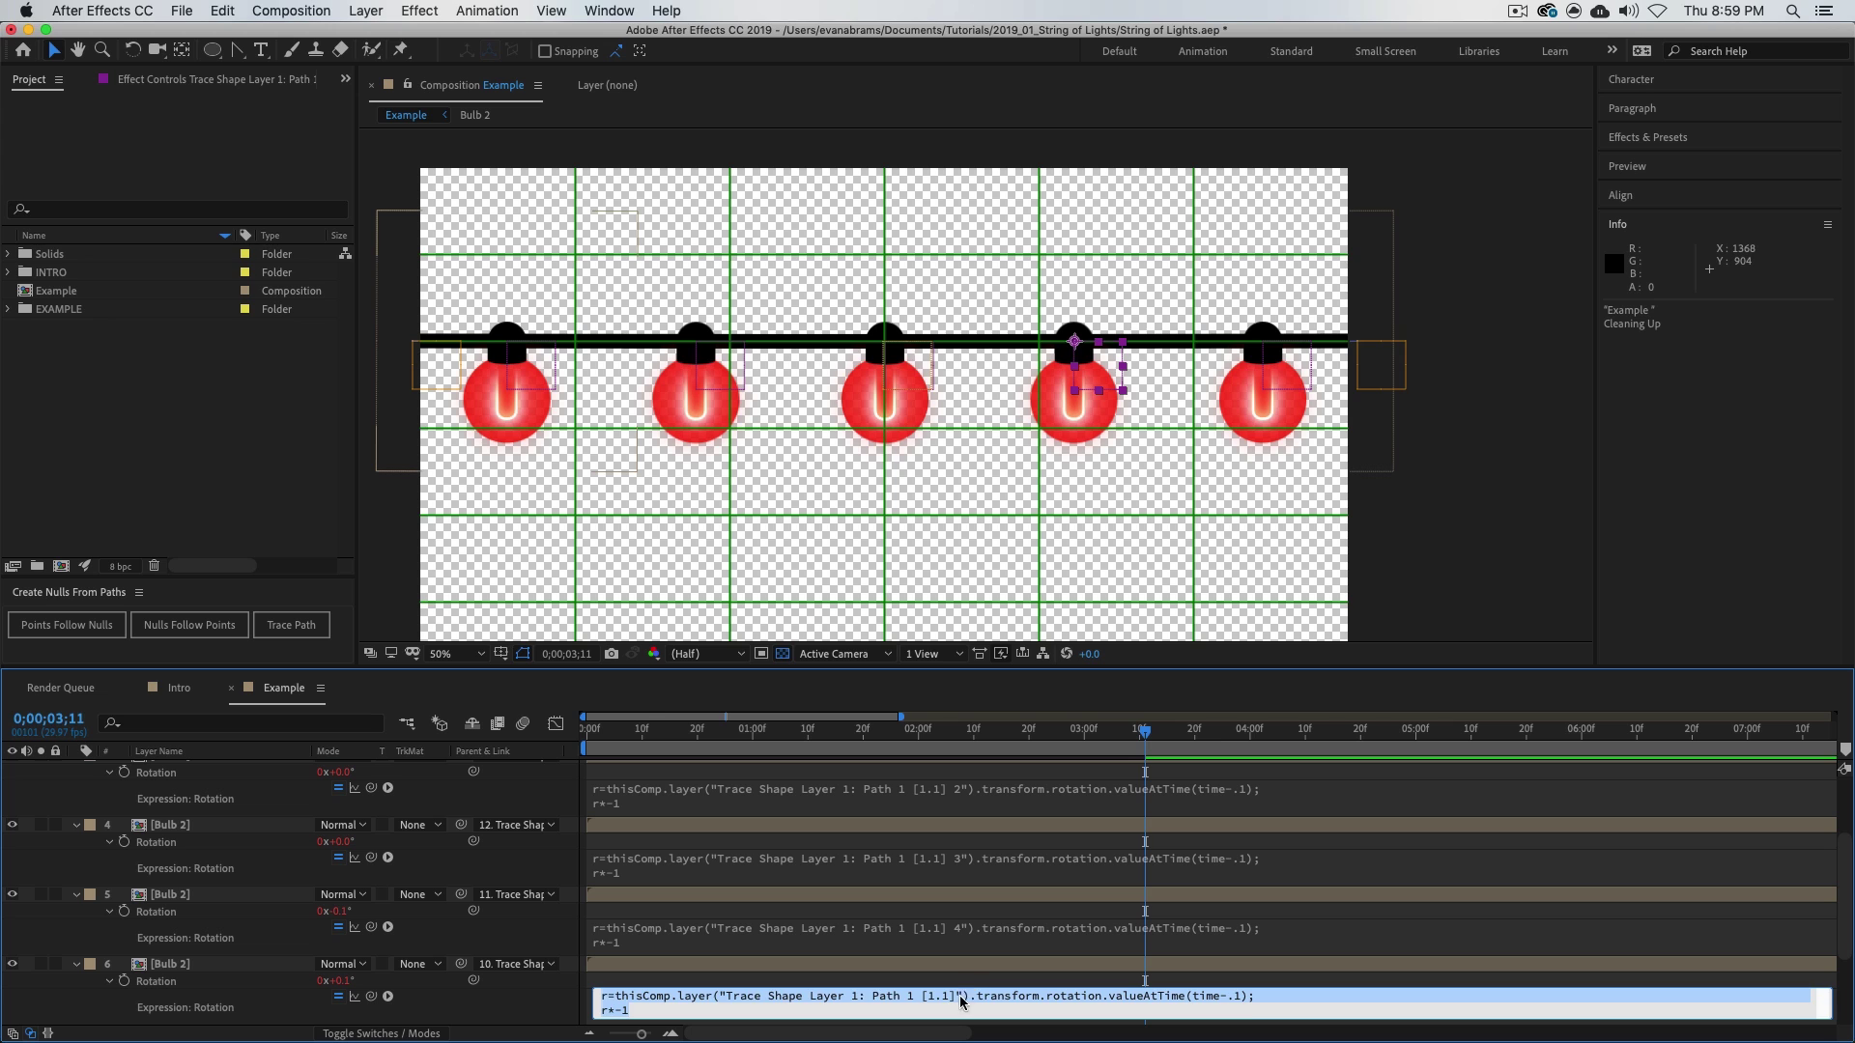
click(953, 996)
scroll(1056, 973, down, 1)
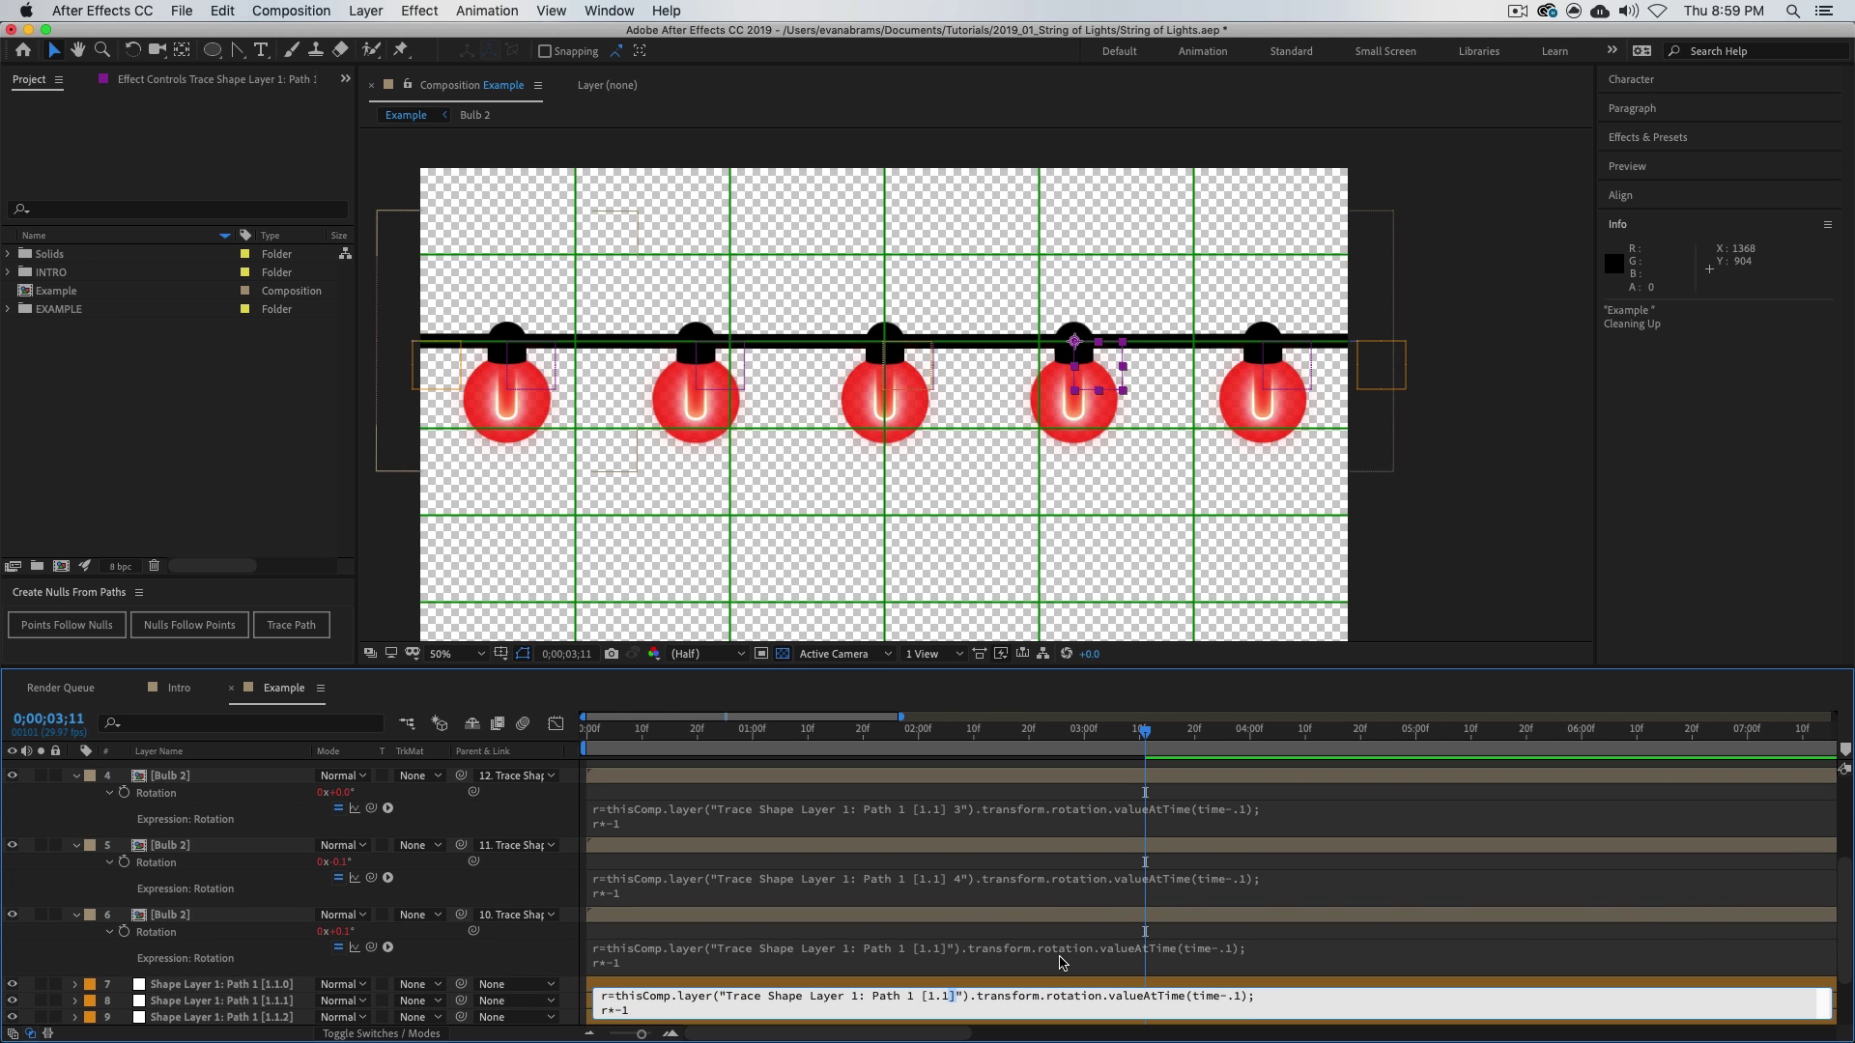
scroll(1012, 966, up, 3)
- Scrub the time ruler, then preview the swinging lights from about 1 second 15 frames
drag(922, 750, 619, 759)
key(space)
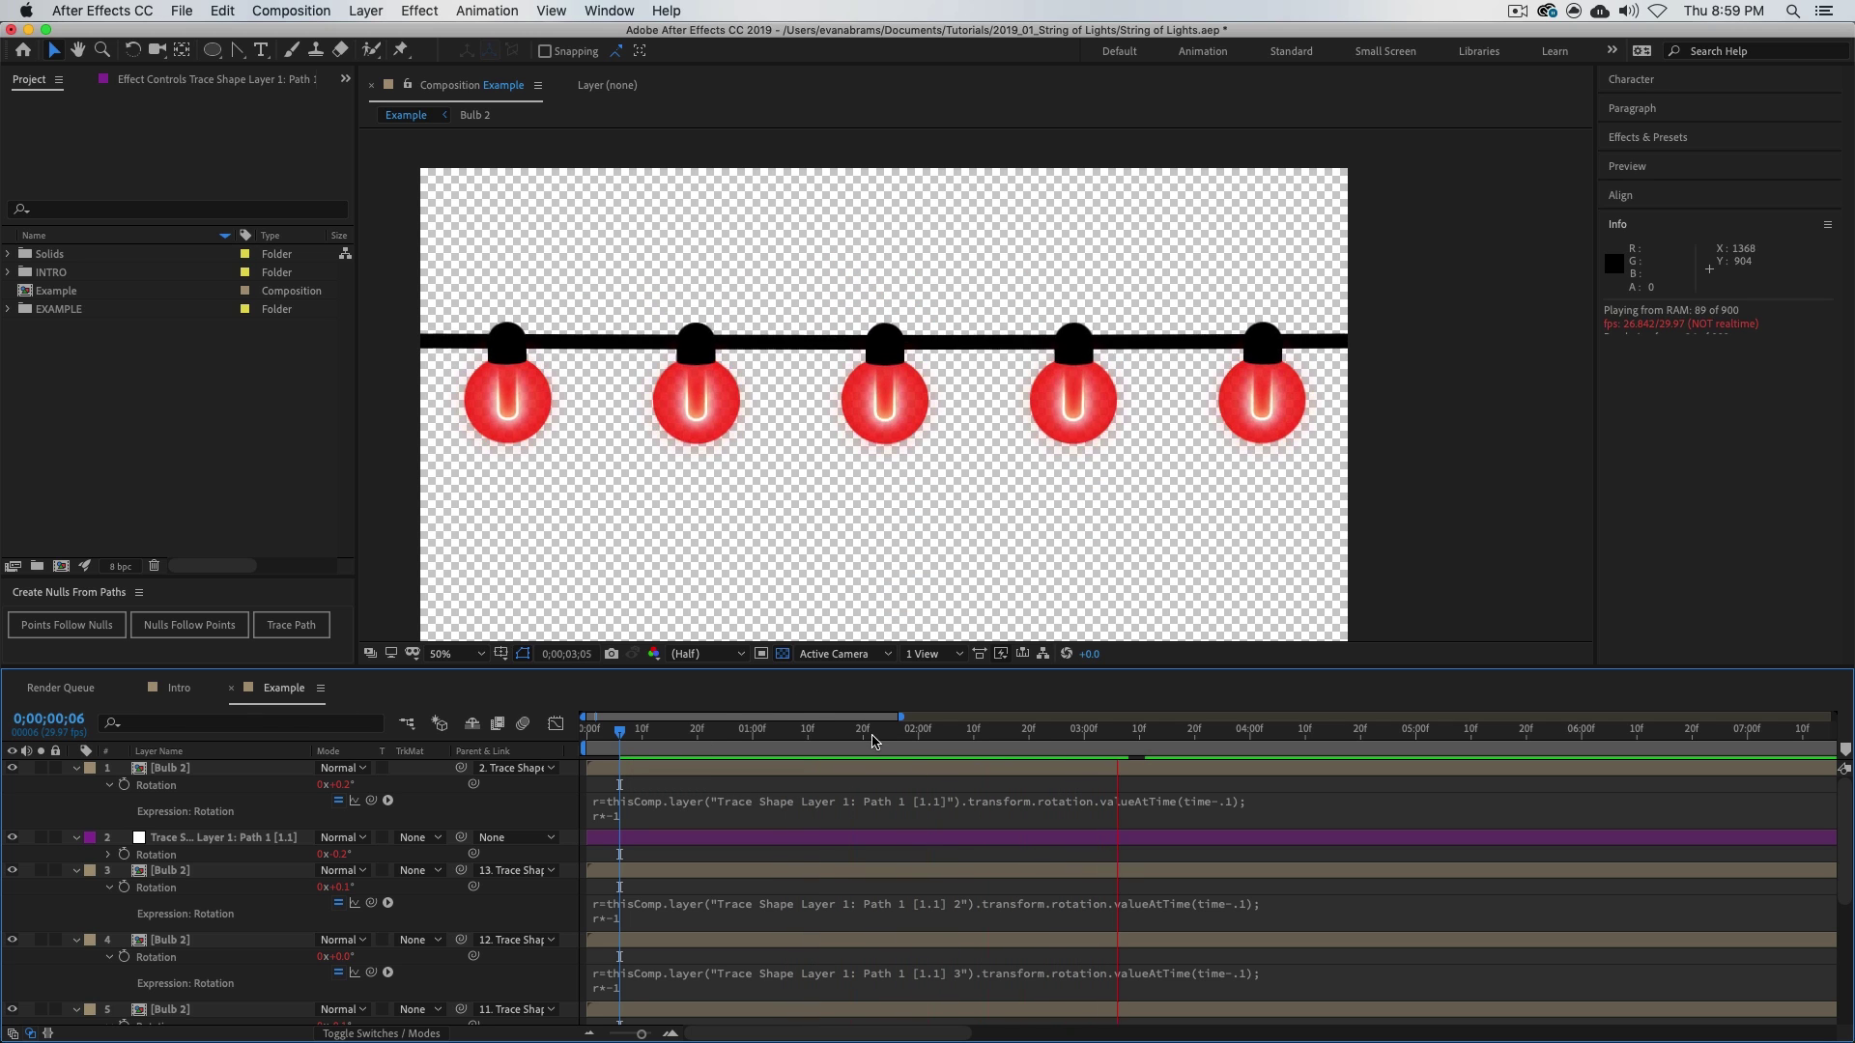
drag(873, 741, 836, 744)
key(space)
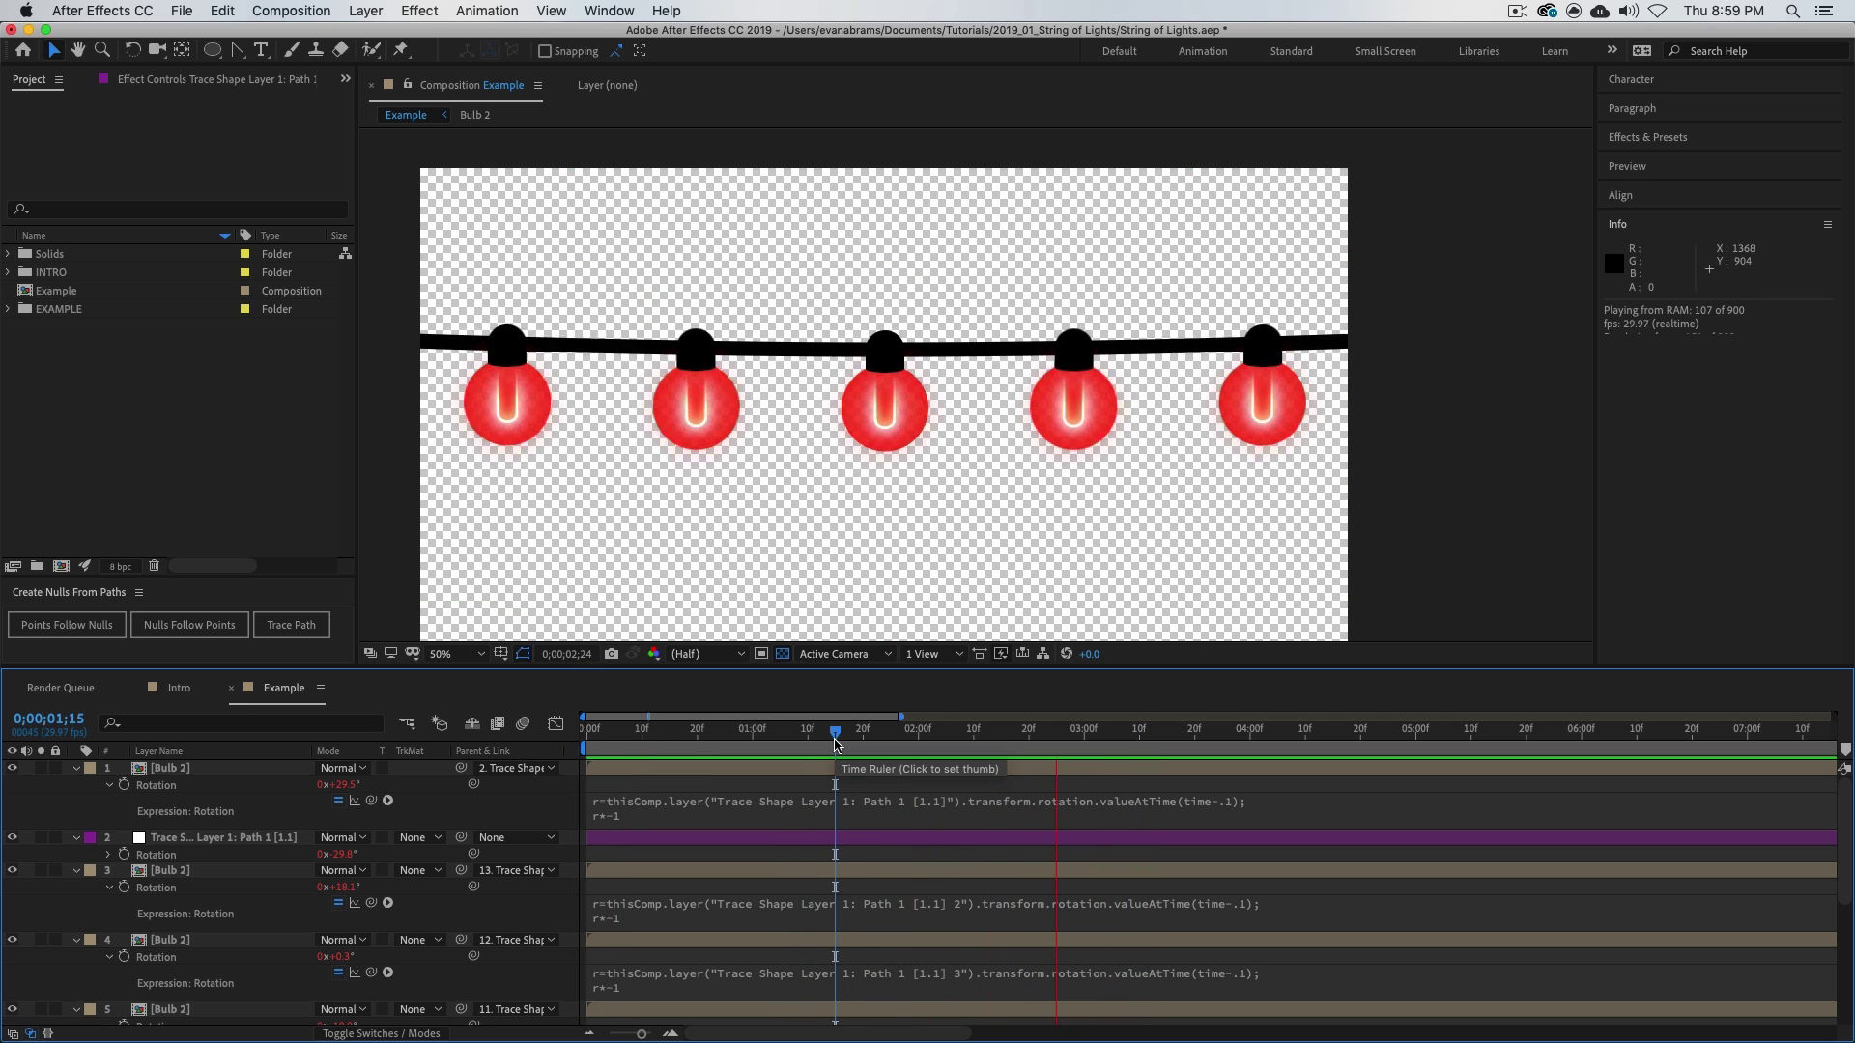
key(space)
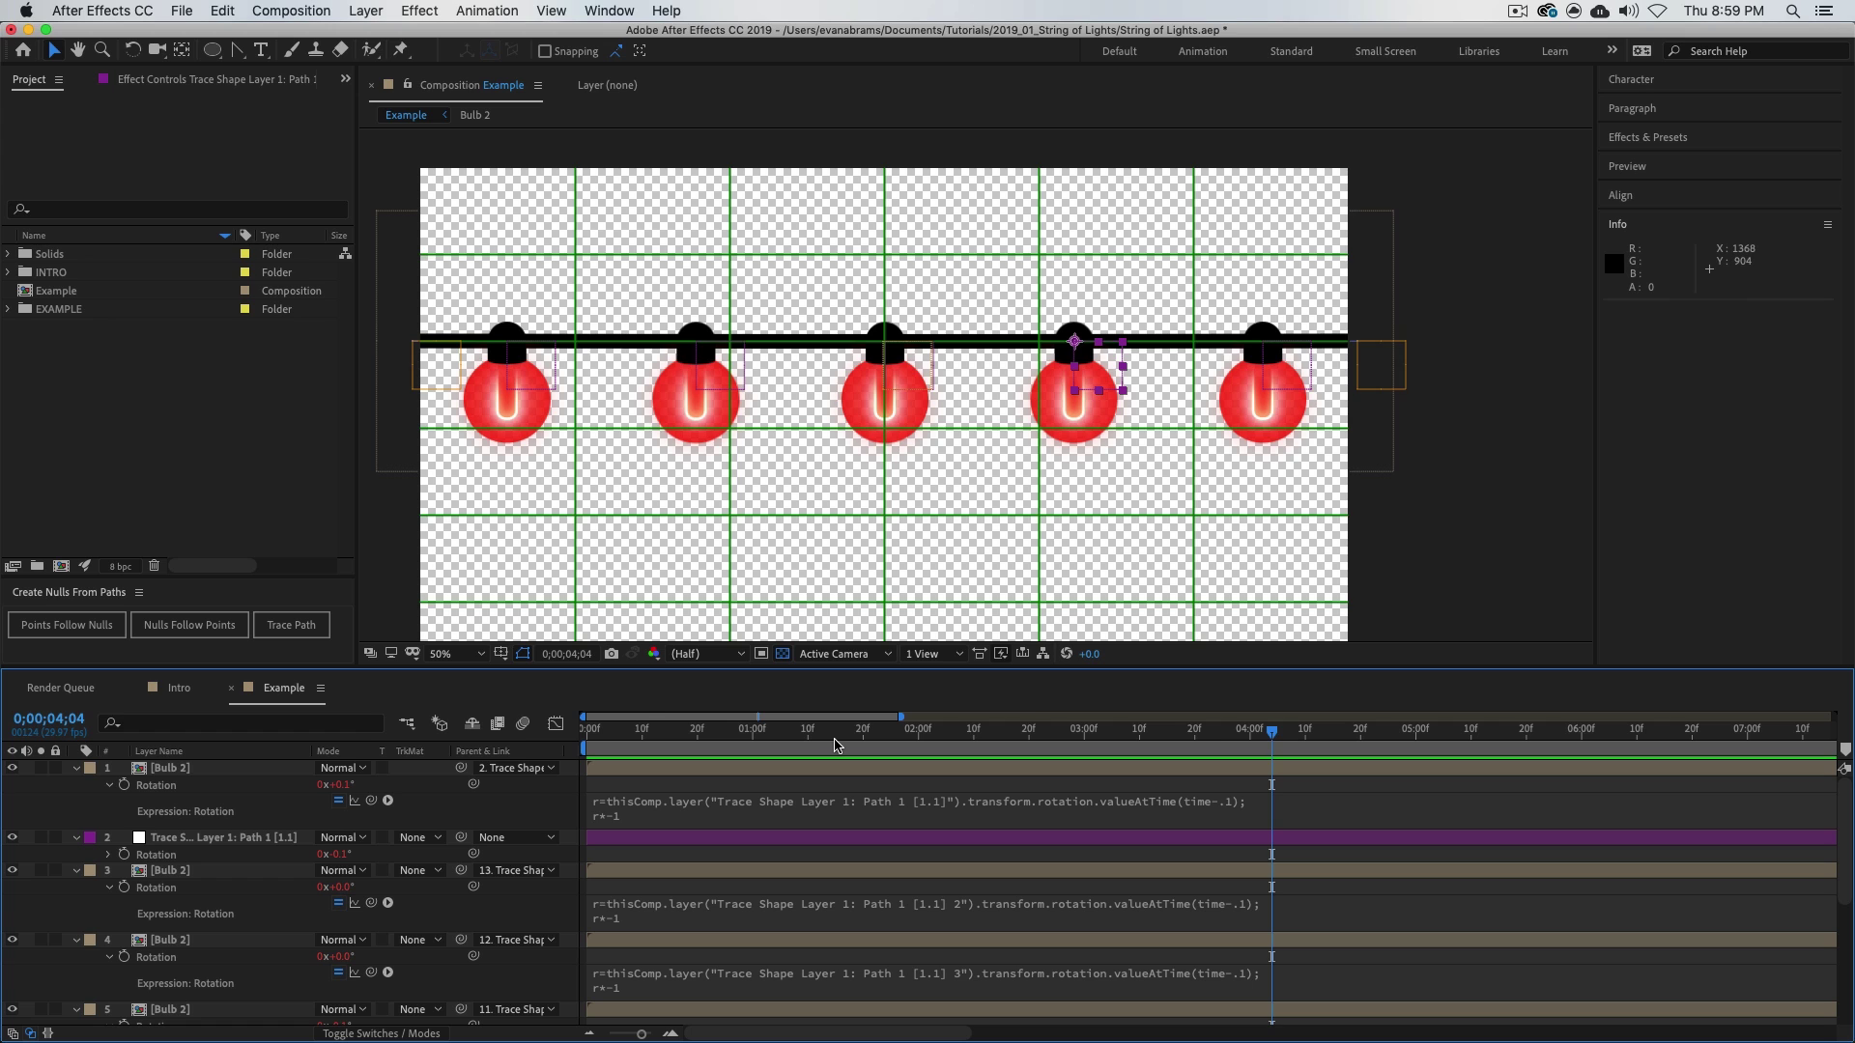
key(space)
key(space)
key(super+a)
click(82, 770)
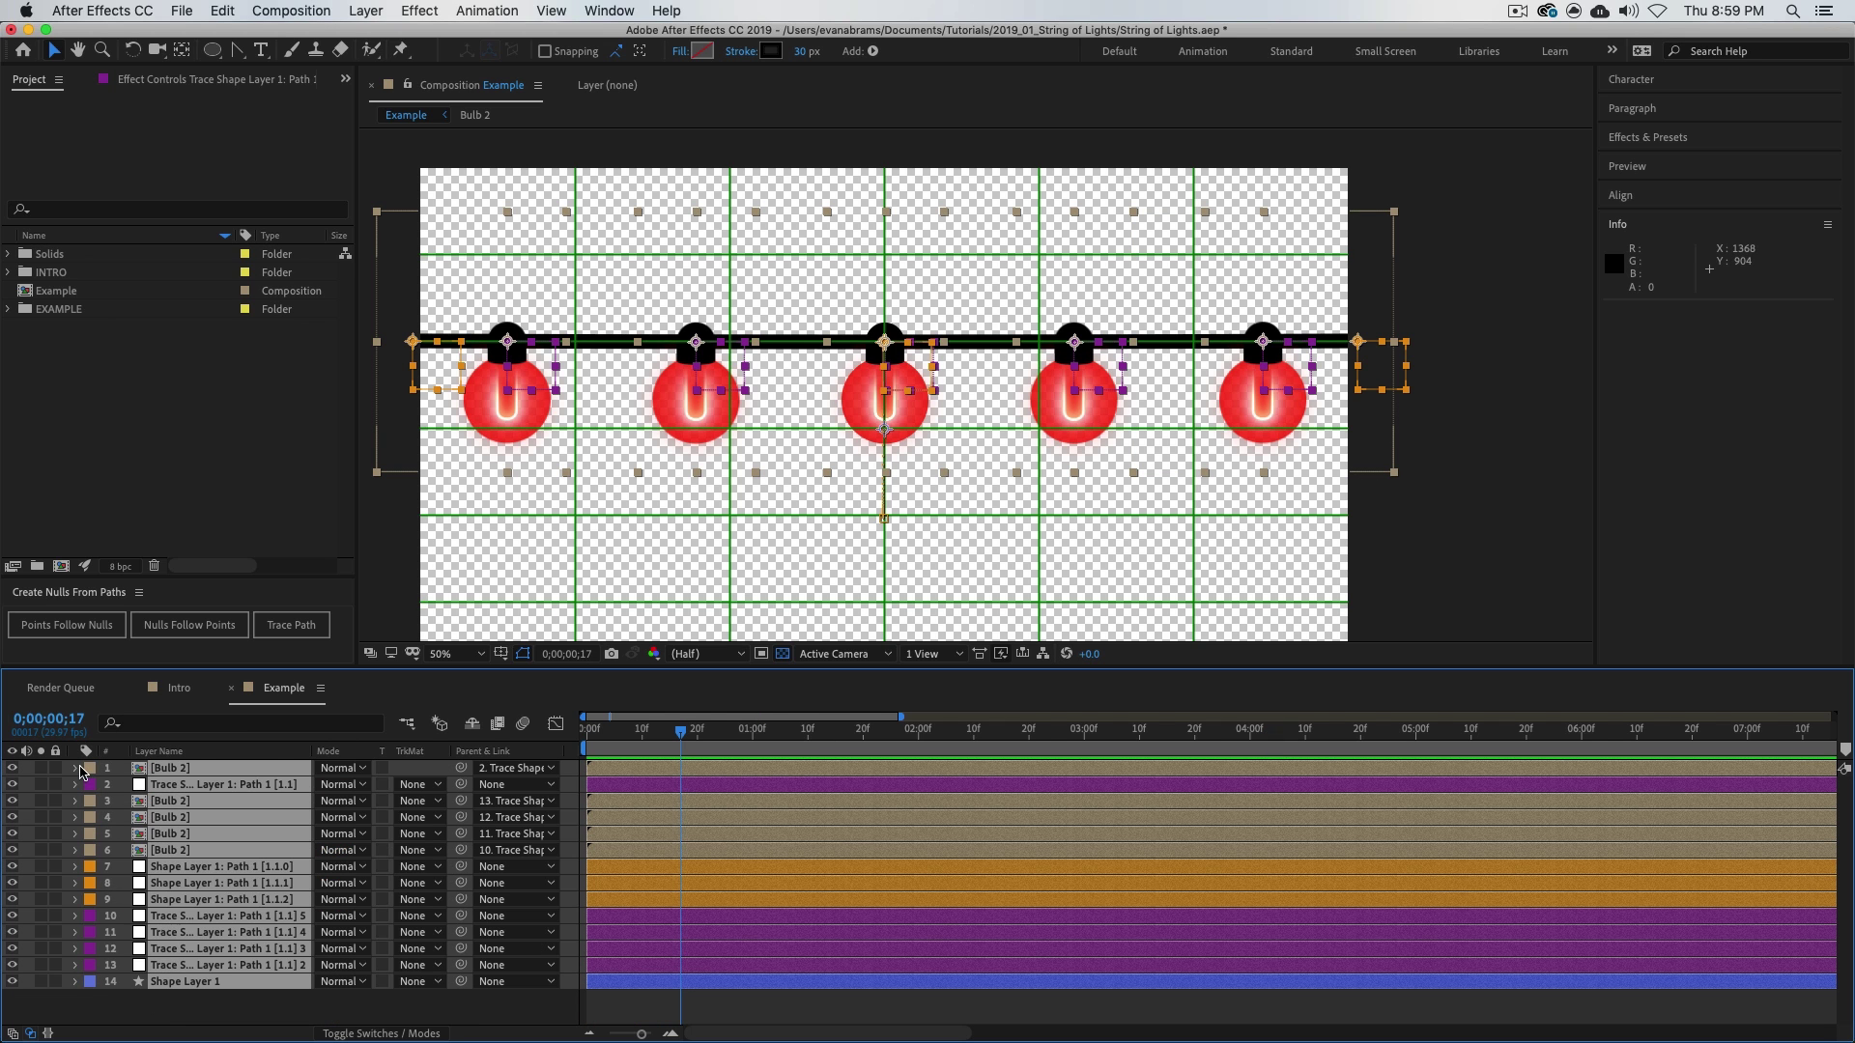
click(766, 1004)
click(267, 899)
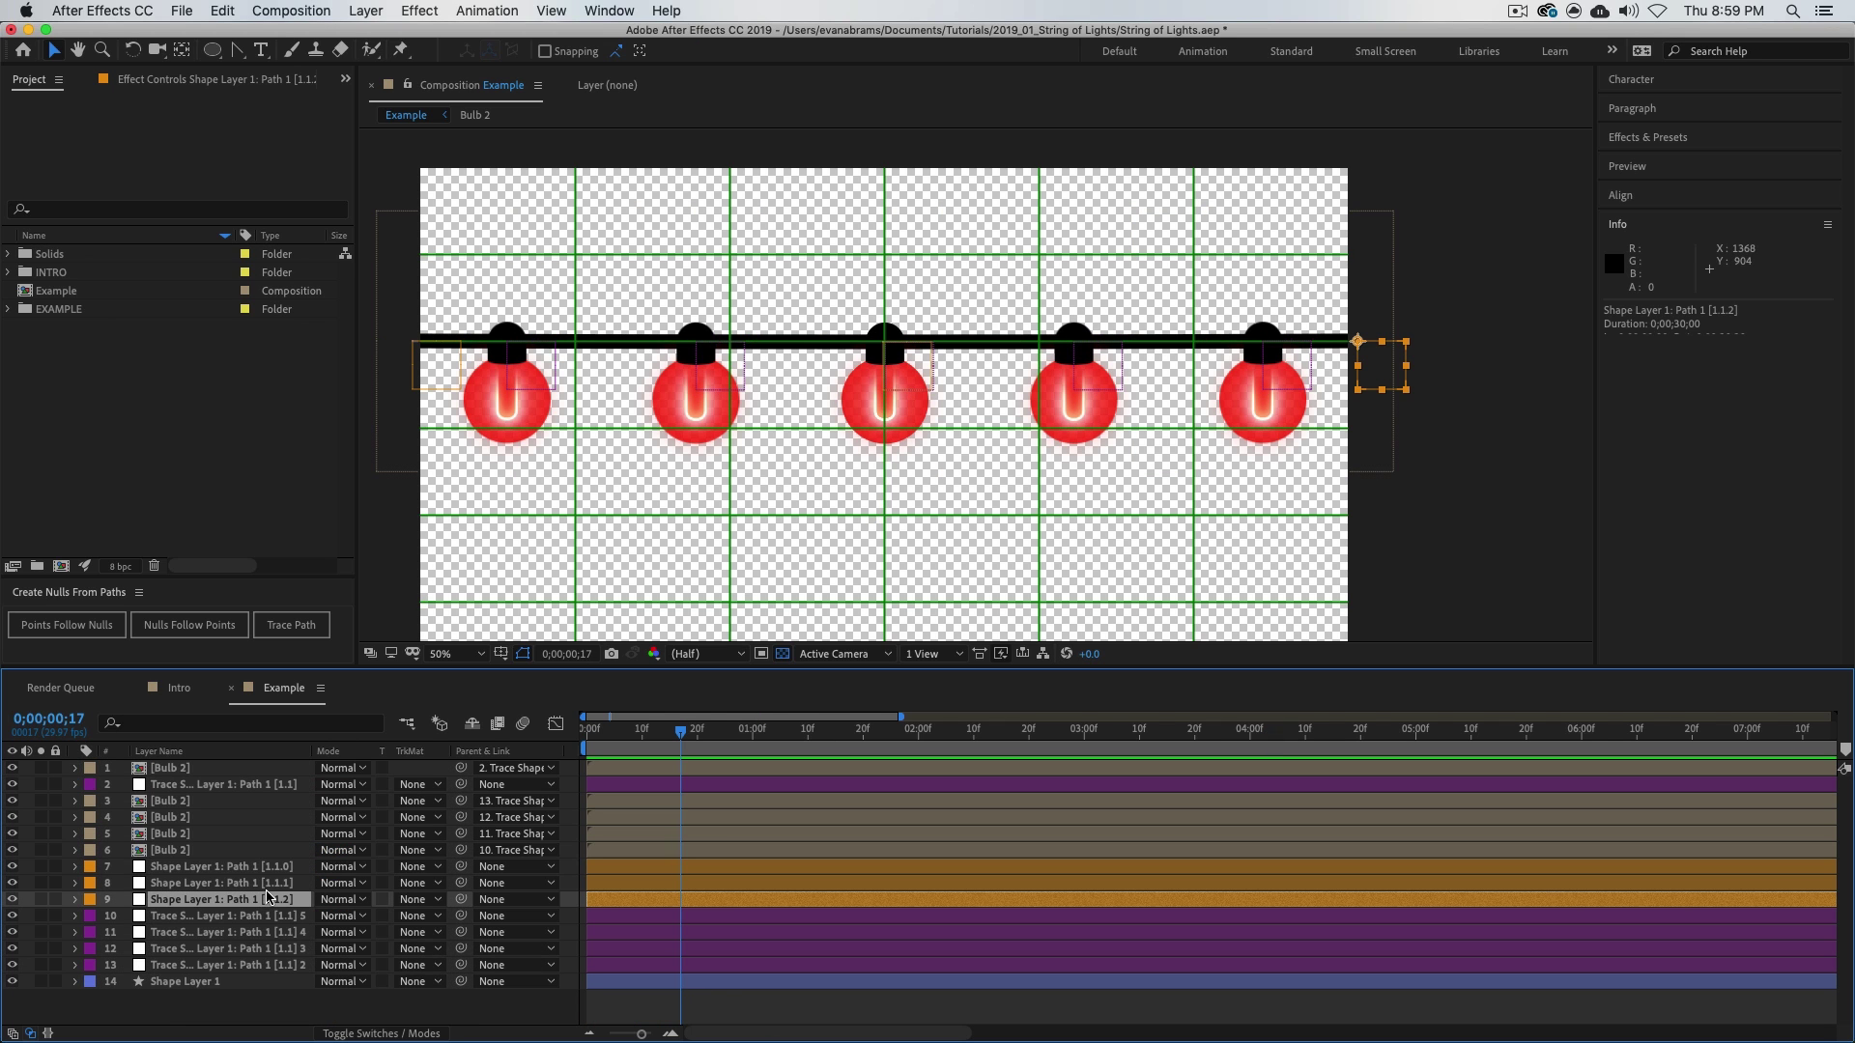
key(super+Up)
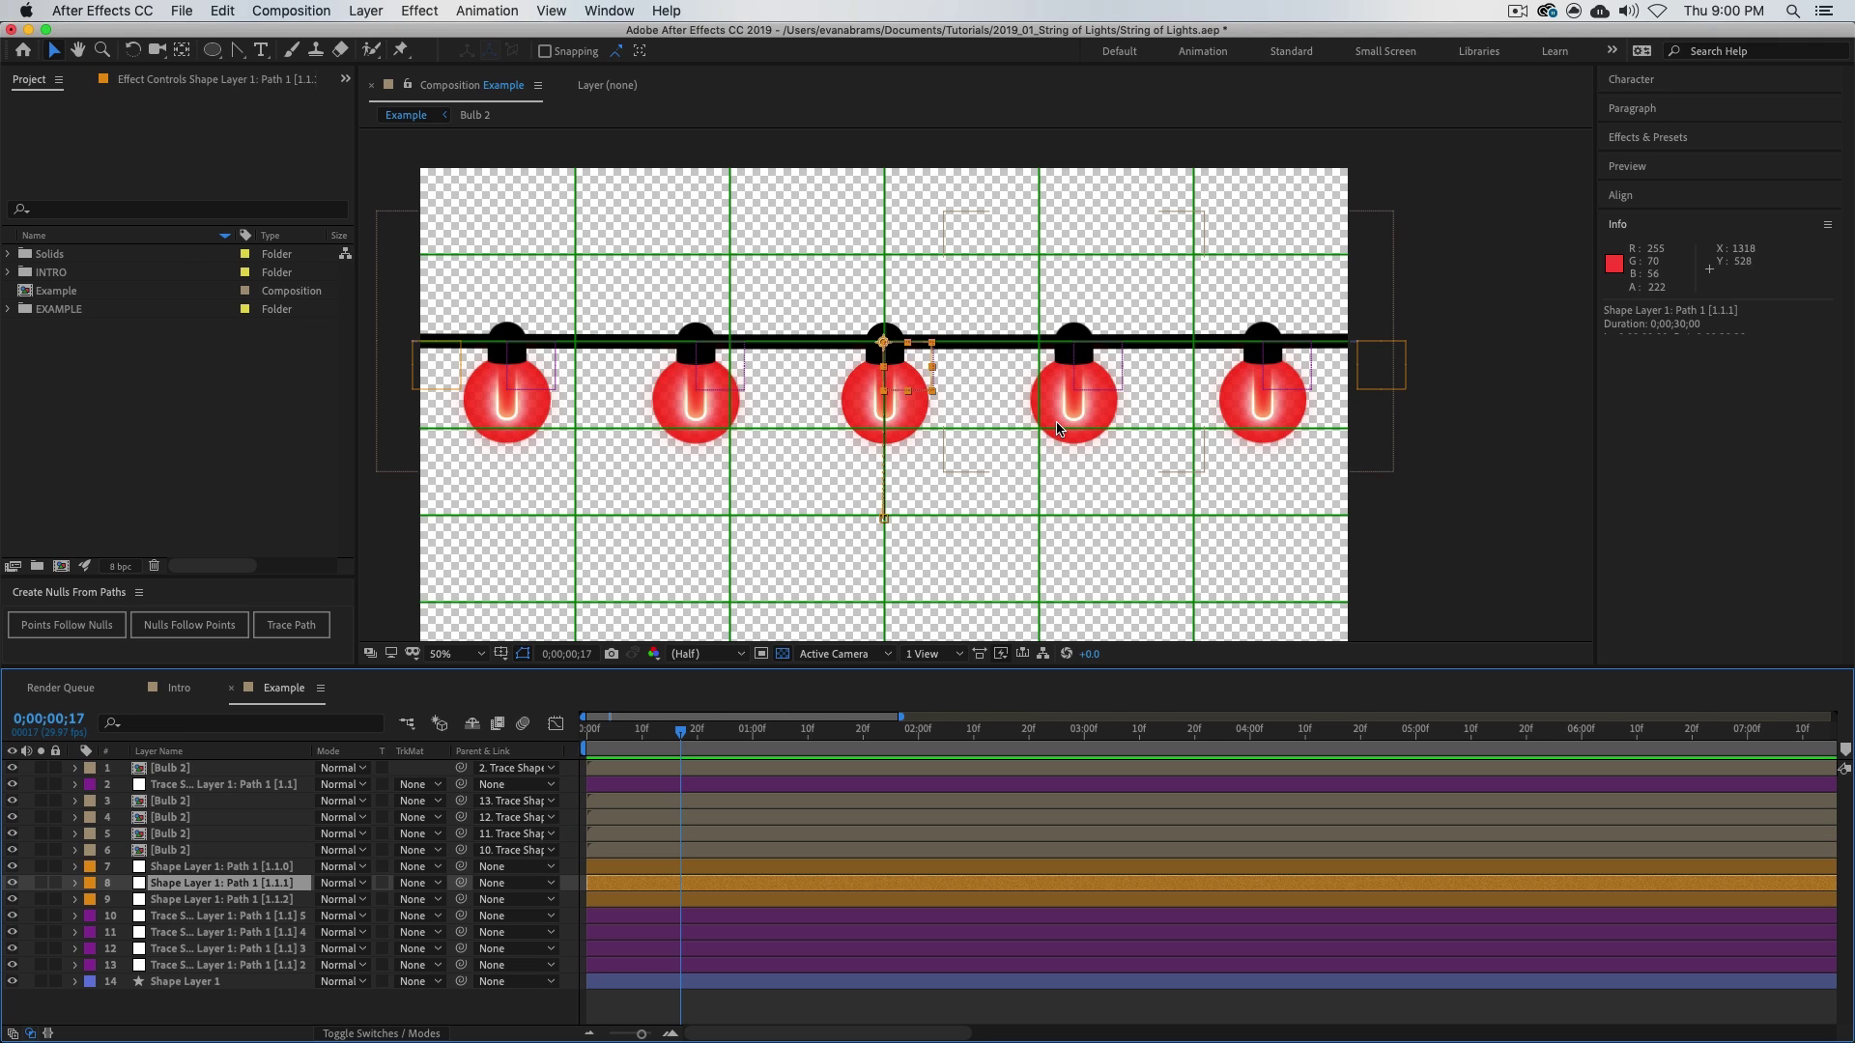
click(681, 982)
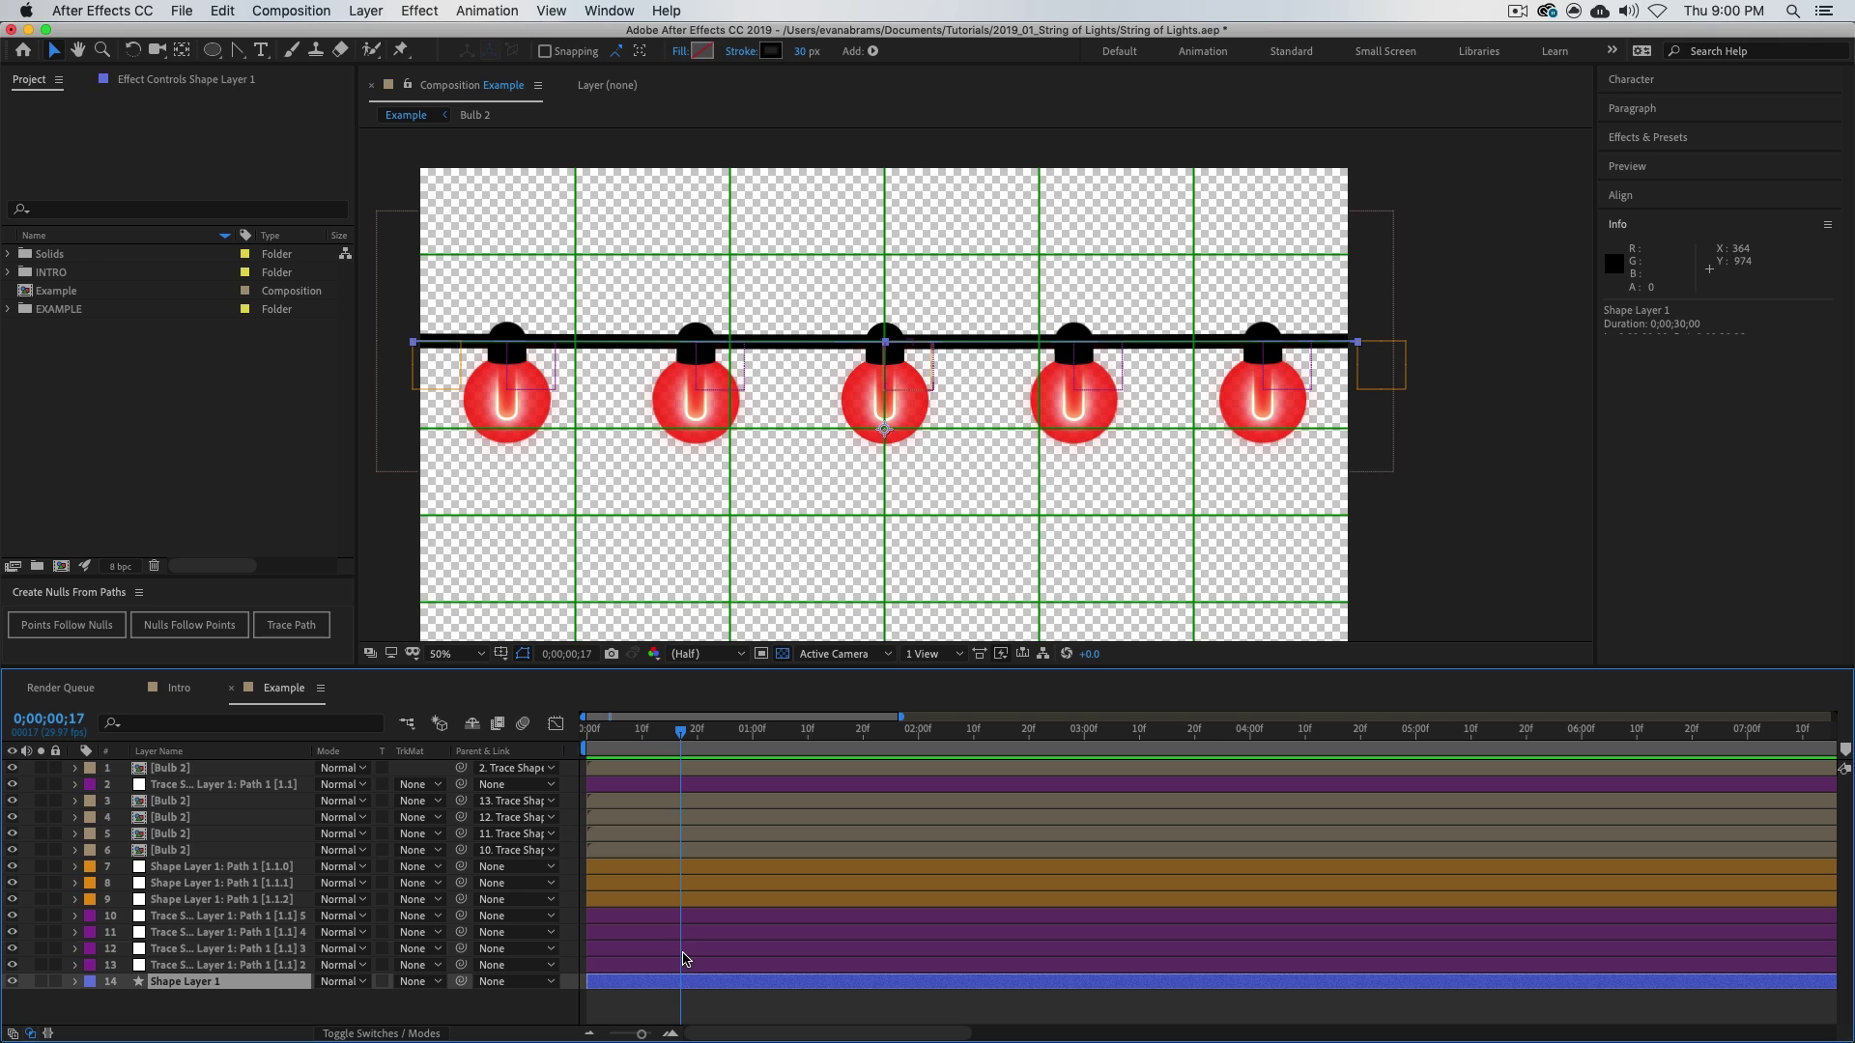
click(685, 965)
shift+click(687, 918)
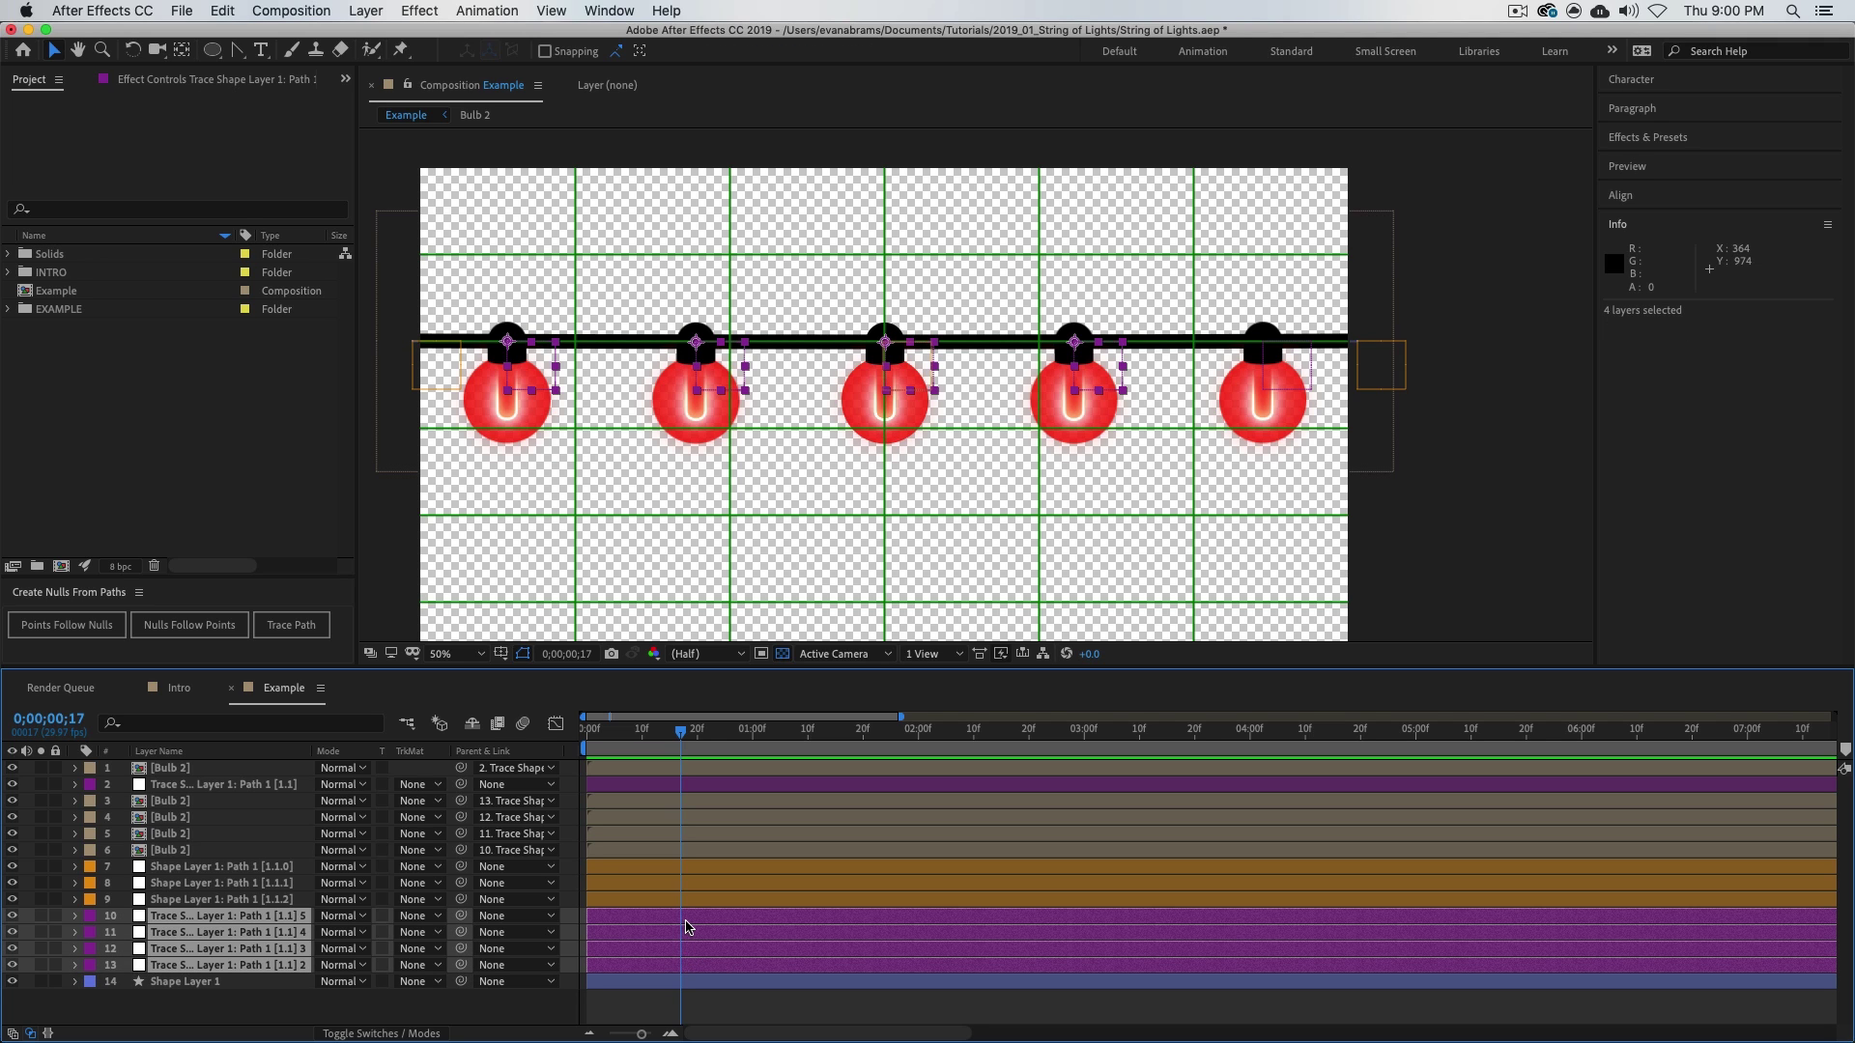
key(F2)
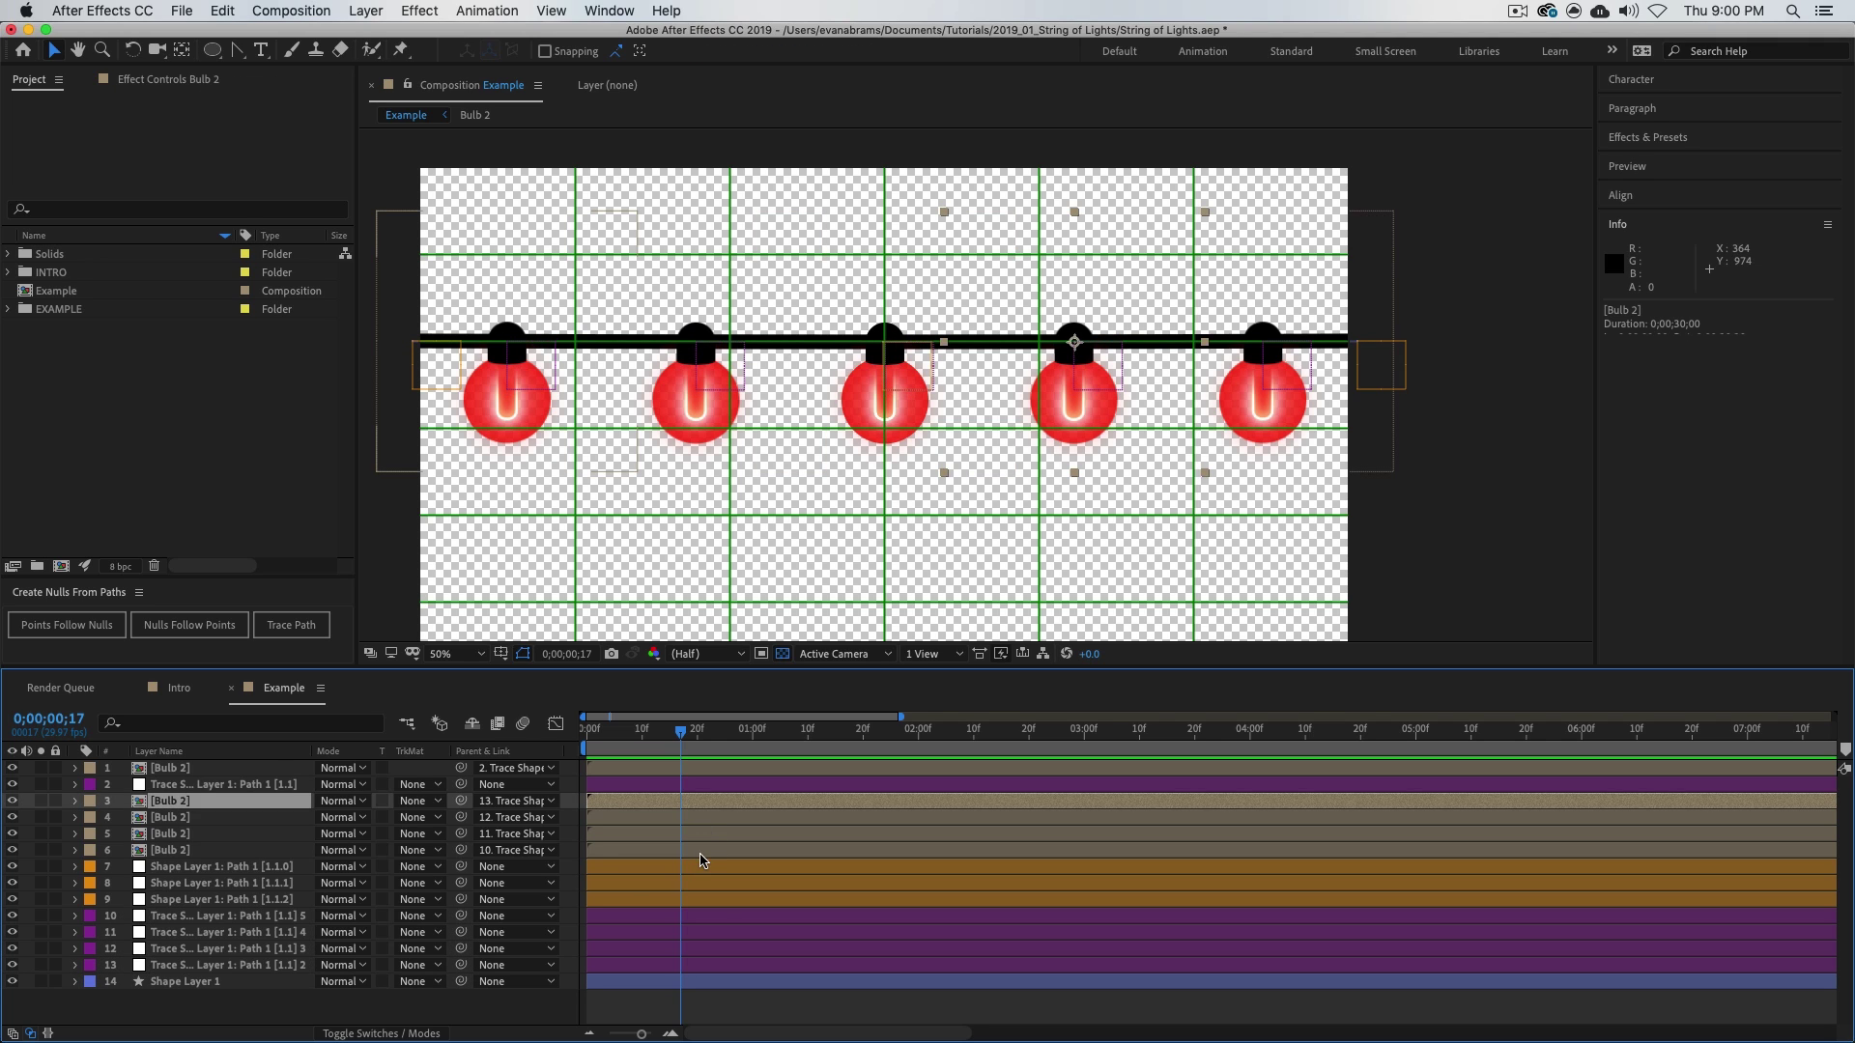
click(700, 854)
click(713, 933)
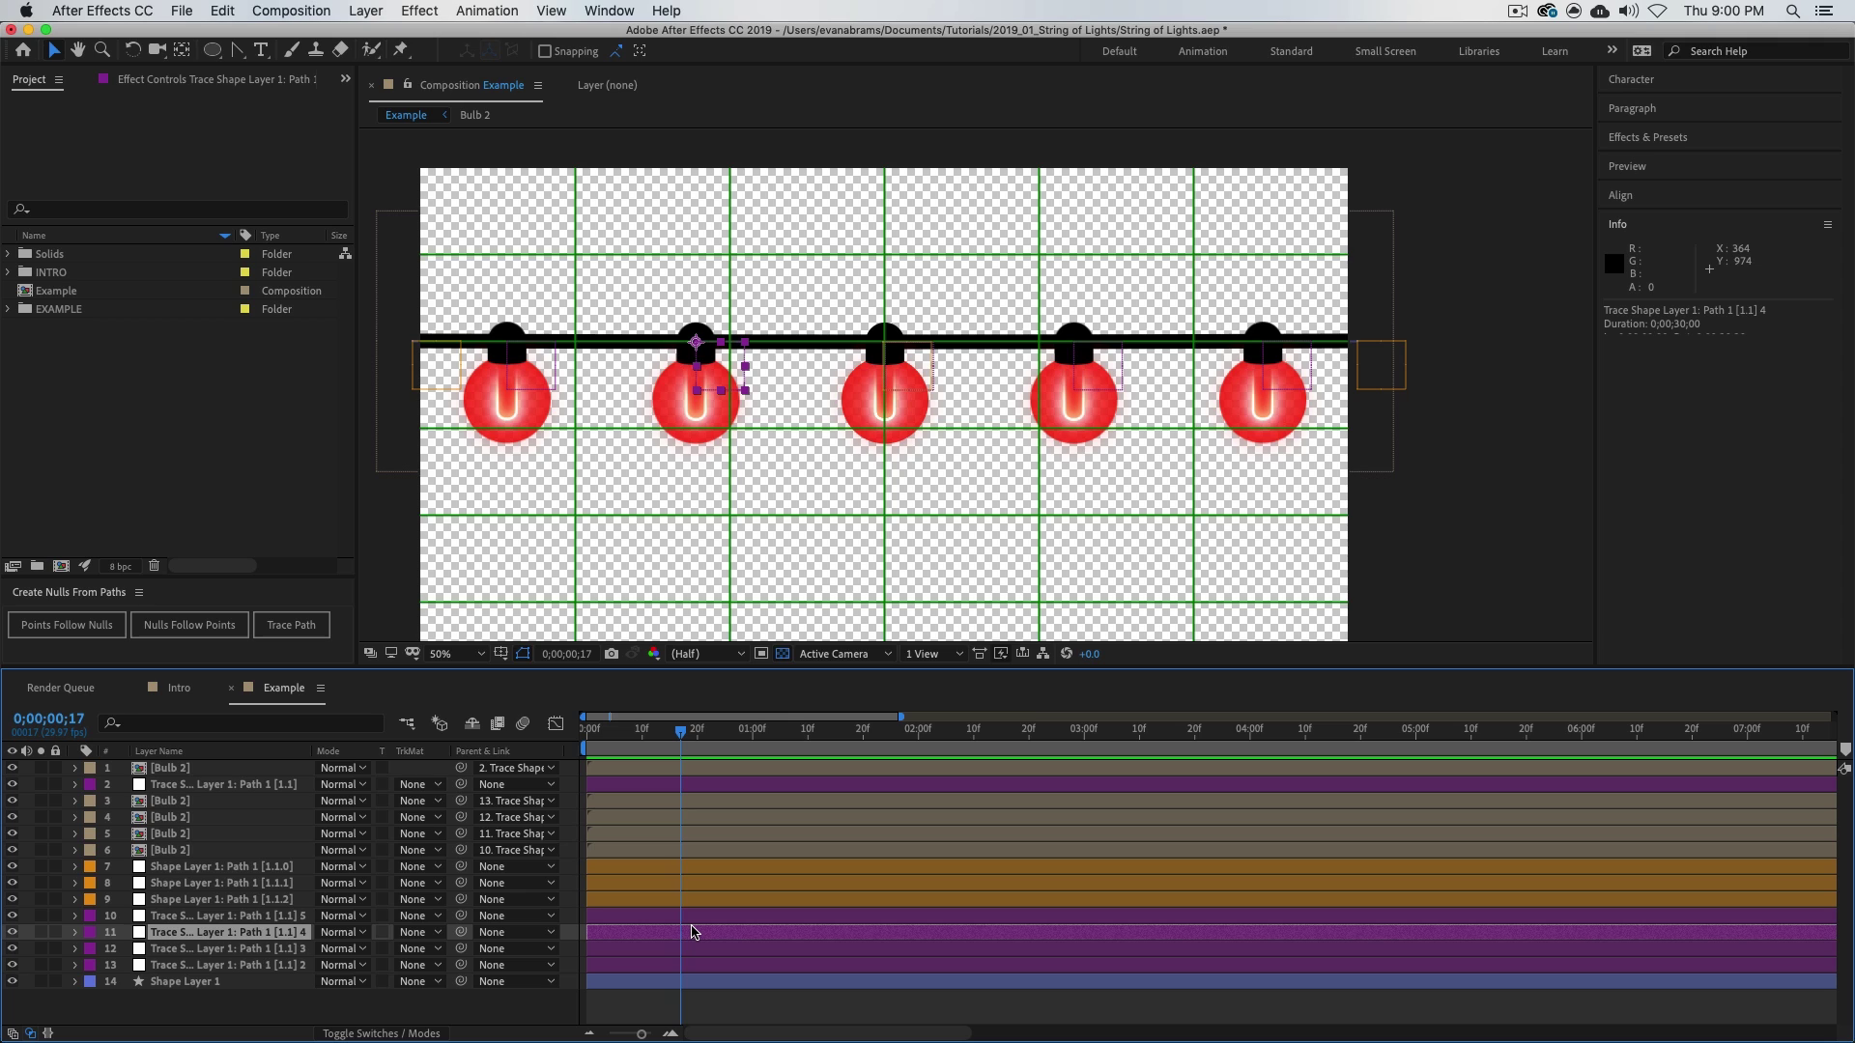